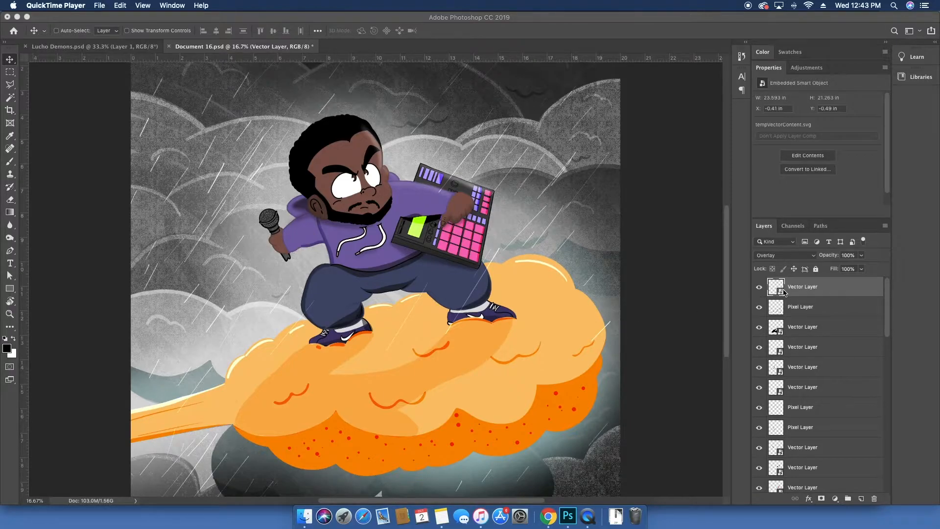
Step: Rename the top vector layer to "Rain Layer"
{"action": "left_click", "coordinate": [631, 263]}
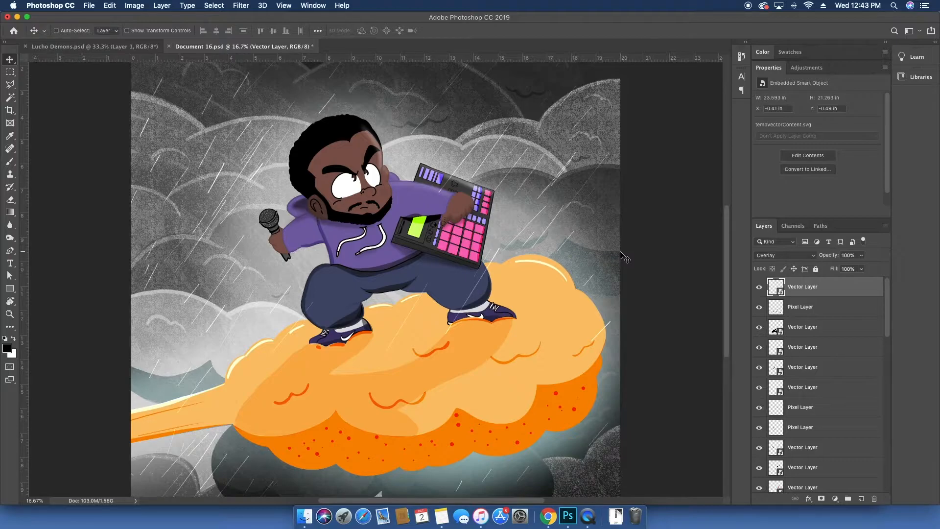
{"action": "left_click", "coordinate": [758, 285]}
{"action": "left_click", "coordinate": [758, 286]}
{"action": "double_click", "coordinate": [794, 286]}
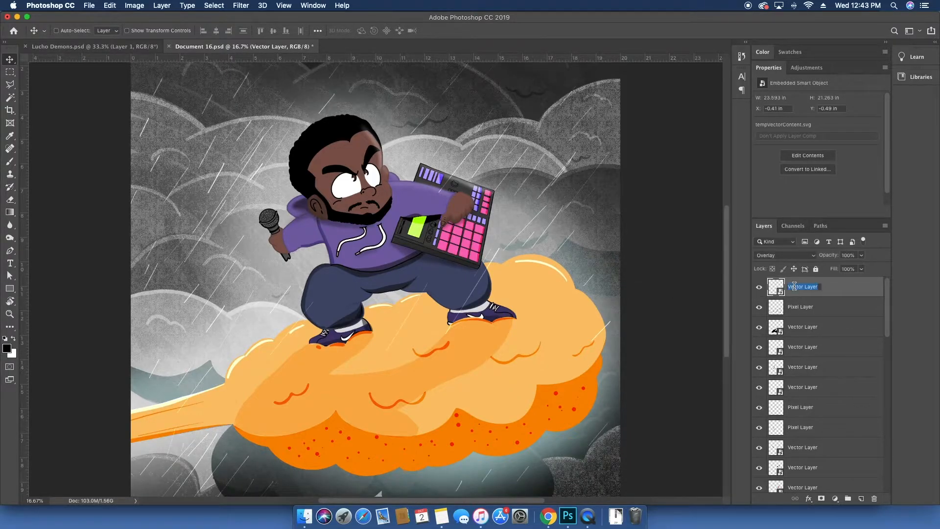
{"action": "type", "text": "L"}
{"action": "left_click", "coordinate": [791, 310]}
Step: Toggle the visibility of each layer in turn to identify which layers make up the character
{"action": "left_click", "coordinate": [759, 310]}
{"action": "left_click", "coordinate": [760, 310]}
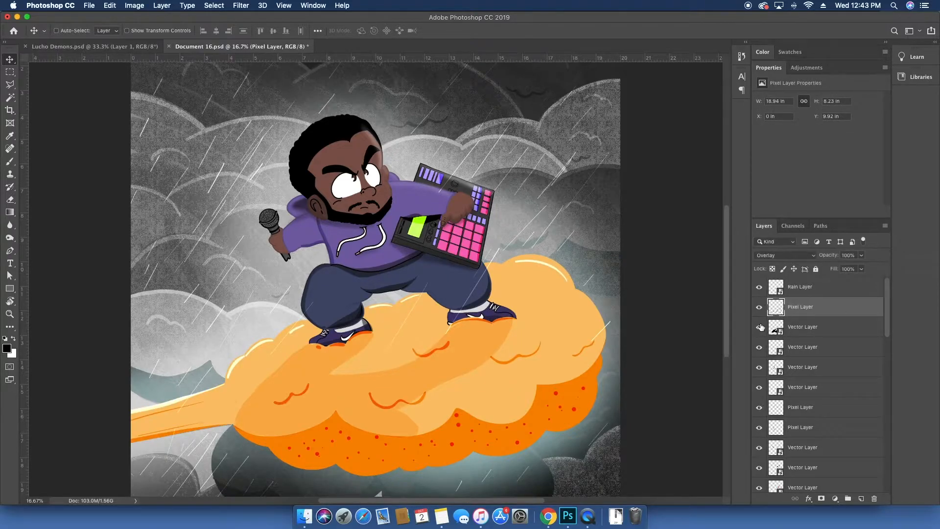
{"action": "left_click", "coordinate": [759, 328]}
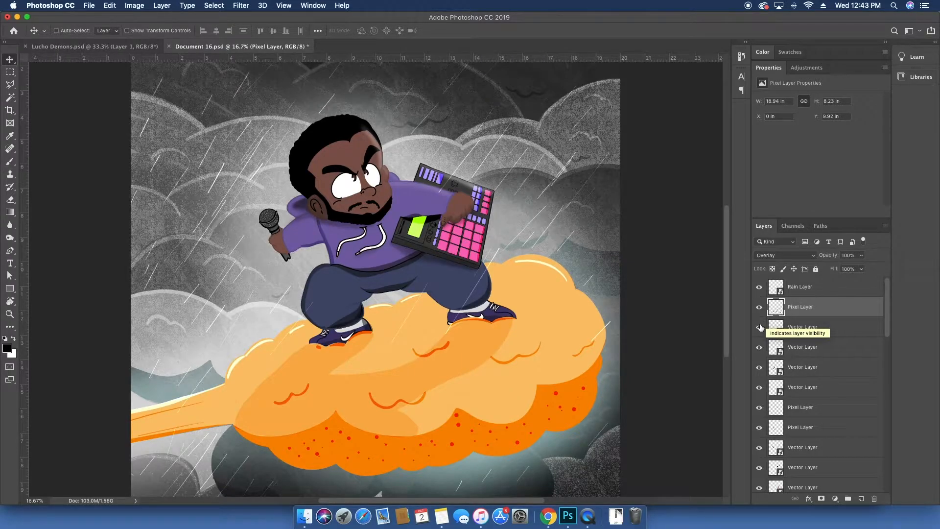
{"action": "scroll", "coordinate": [804, 380], "scroll_direction": "down", "scroll_amount": 3}
{"action": "scroll", "coordinate": [806, 385], "scroll_direction": "down", "scroll_amount": 4}
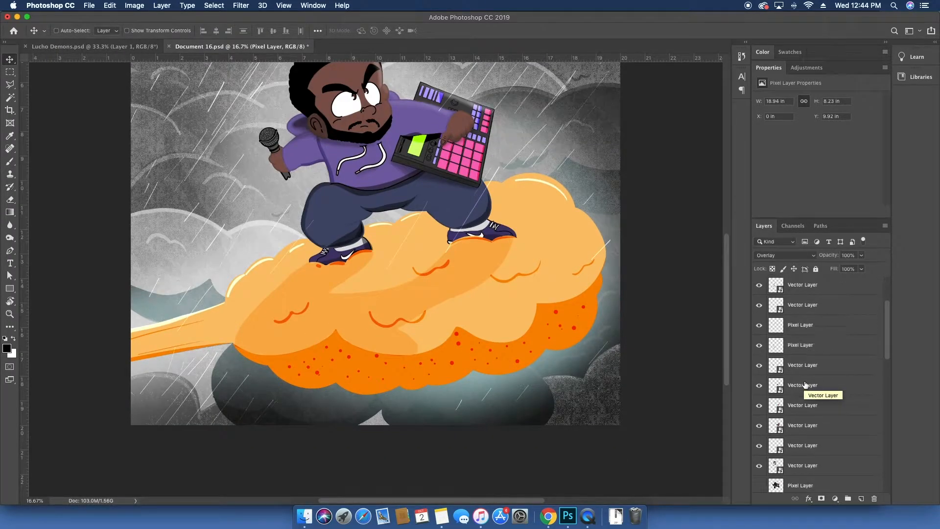
{"action": "scroll", "coordinate": [663, 336], "scroll_direction": "up", "scroll_amount": 4}
{"action": "scroll", "coordinate": [811, 345], "scroll_direction": "up", "scroll_amount": 4}
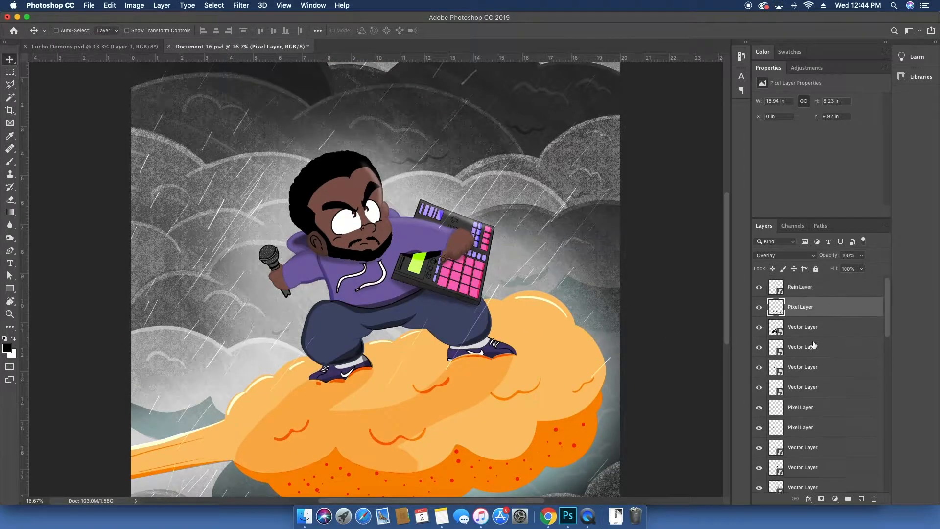
{"action": "left_click", "coordinate": [758, 307]}
{"action": "left_click", "coordinate": [758, 307]}
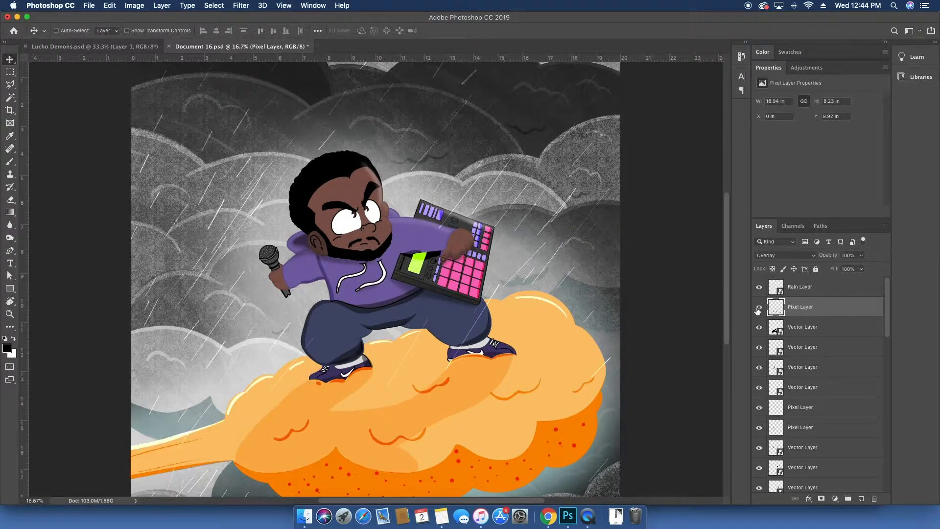
{"action": "left_click", "coordinate": [759, 327]}
{"action": "left_click", "coordinate": [759, 327]}
{"action": "left_click", "coordinate": [759, 346]}
{"action": "left_click", "coordinate": [759, 347]}
{"action": "left_click", "coordinate": [759, 368]}
{"action": "left_click", "coordinate": [758, 367]}
{"action": "left_click", "coordinate": [759, 367]}
{"action": "left_click", "coordinate": [759, 367]}
{"action": "scroll", "coordinate": [779, 377], "scroll_direction": "down", "scroll_amount": 3}
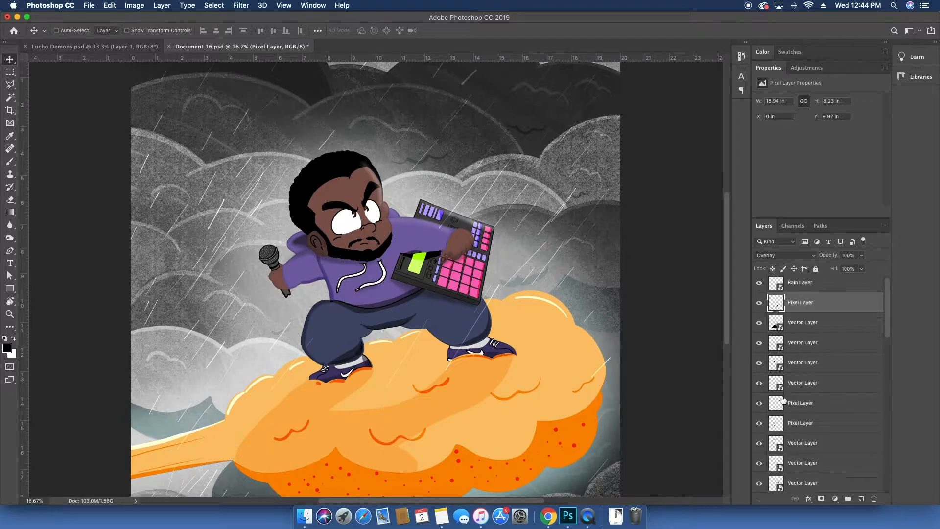
{"action": "left_click", "coordinate": [759, 410]}
{"action": "left_click", "coordinate": [760, 410]}
{"action": "left_click", "coordinate": [760, 410]}
{"action": "left_click", "coordinate": [760, 410]}
{"action": "scroll", "coordinate": [761, 410], "scroll_direction": "down", "scroll_amount": 2}
{"action": "scroll", "coordinate": [761, 410], "scroll_direction": "down", "scroll_amount": 2}
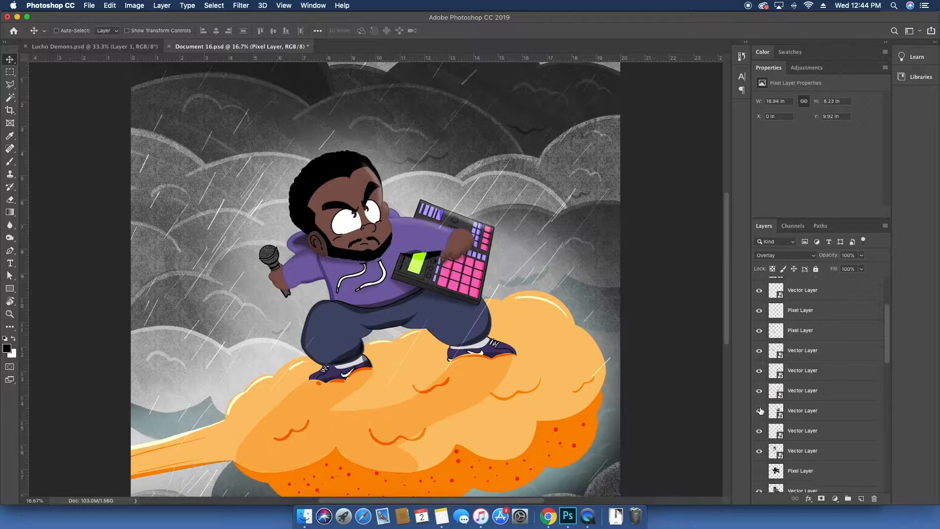
{"action": "left_click", "coordinate": [758, 434]}
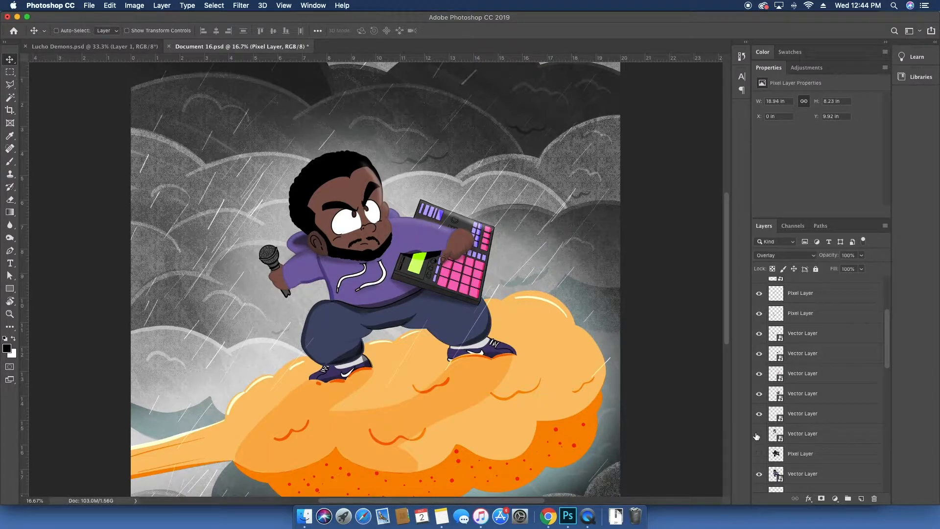
Step: Select the layers from the top down to the character's lowest vector layer, trying and cancelling a Free Transform on them
{"action": "left_click", "coordinate": [808, 434], "text": "shift"}
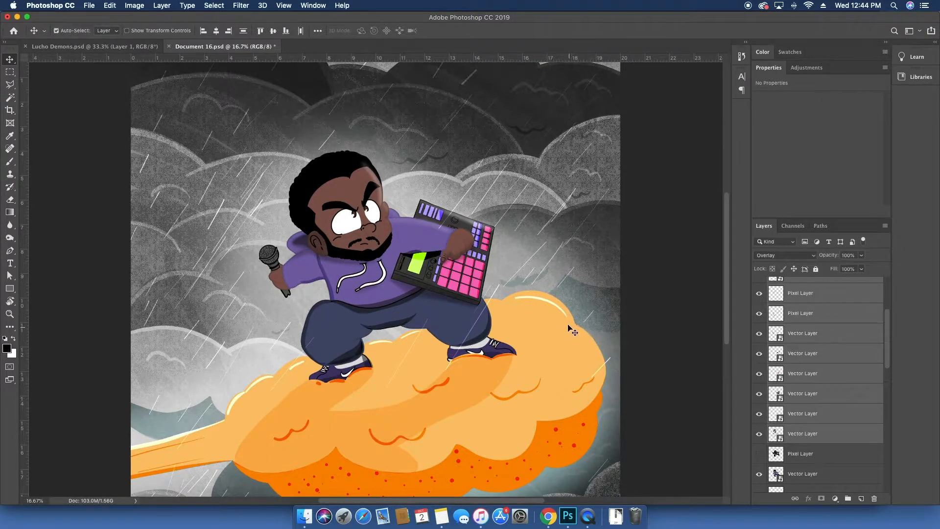
{"action": "key", "text": "ctrl+t"}
{"action": "left_click_drag", "start_coordinate": [523, 303], "coordinate": [610, 246]}
{"action": "key", "text": "ctrl+z"}
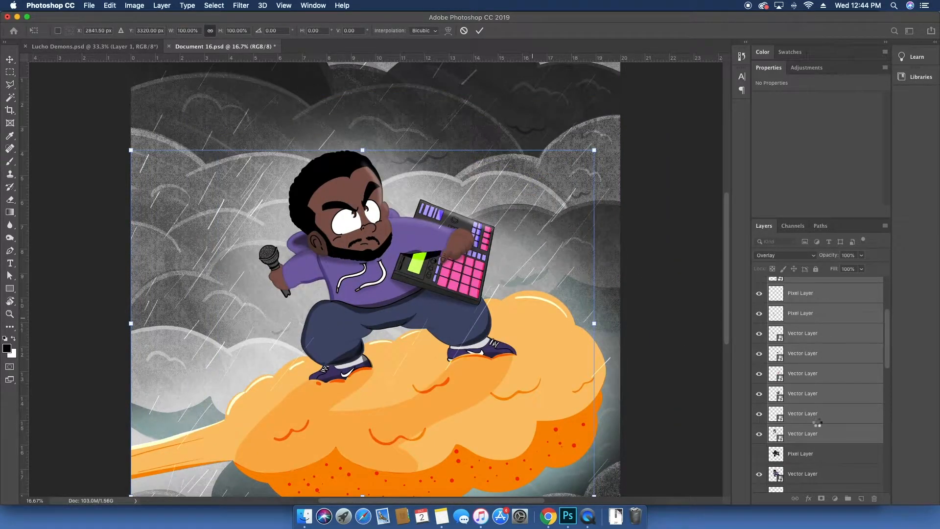
{"action": "key", "text": "Escape"}
Step: Add the next vector and pixel layers to the selection, toggling each one's visibility to check it
{"action": "scroll", "coordinate": [817, 422], "scroll_direction": "down", "scroll_amount": 4}
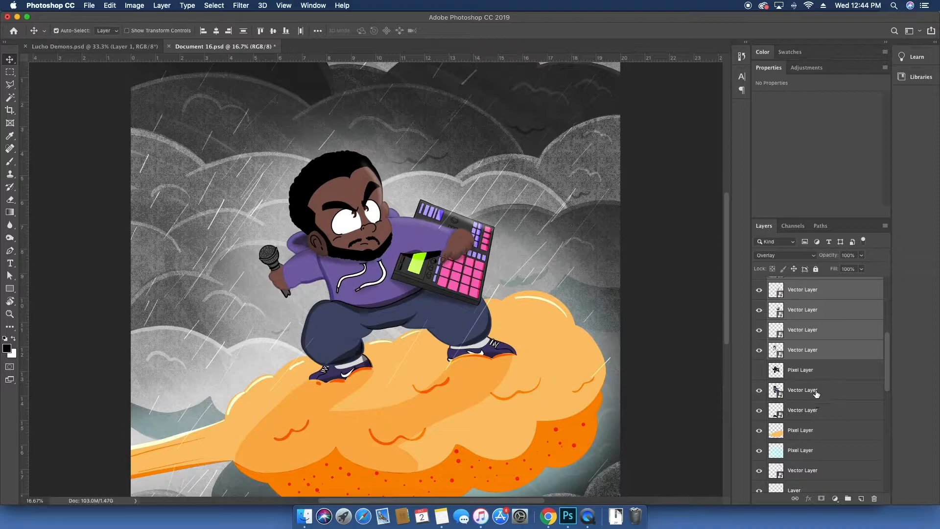
{"action": "left_click", "coordinate": [815, 391], "text": "super"}
{"action": "left_click", "coordinate": [758, 389]}
{"action": "left_click", "coordinate": [758, 390]}
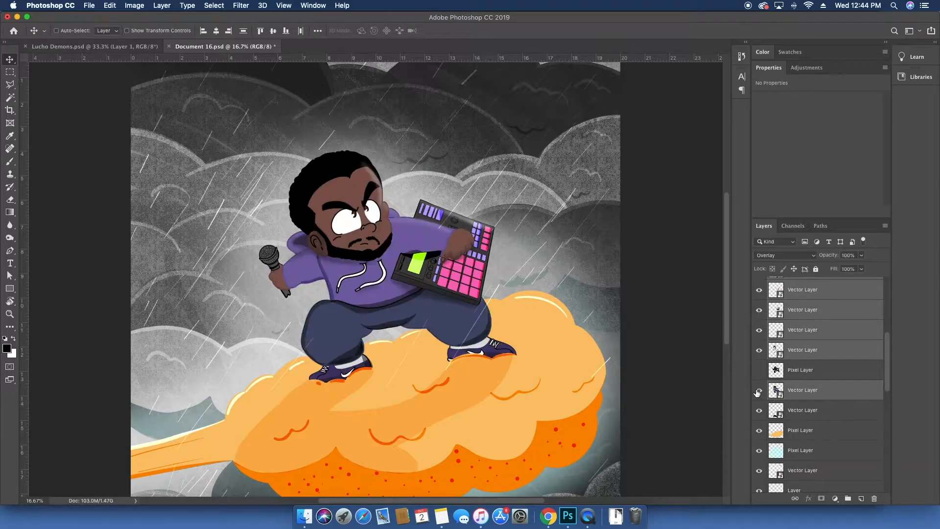
{"action": "left_click", "coordinate": [810, 412], "text": "super"}
{"action": "left_click", "coordinate": [759, 410]}
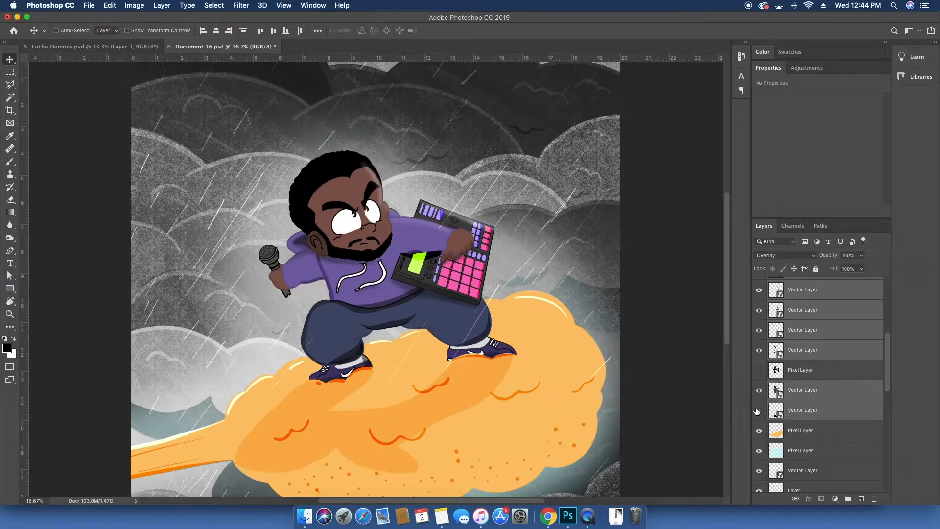
{"action": "left_click", "coordinate": [759, 411]}
{"action": "left_click", "coordinate": [803, 430], "text": "super"}
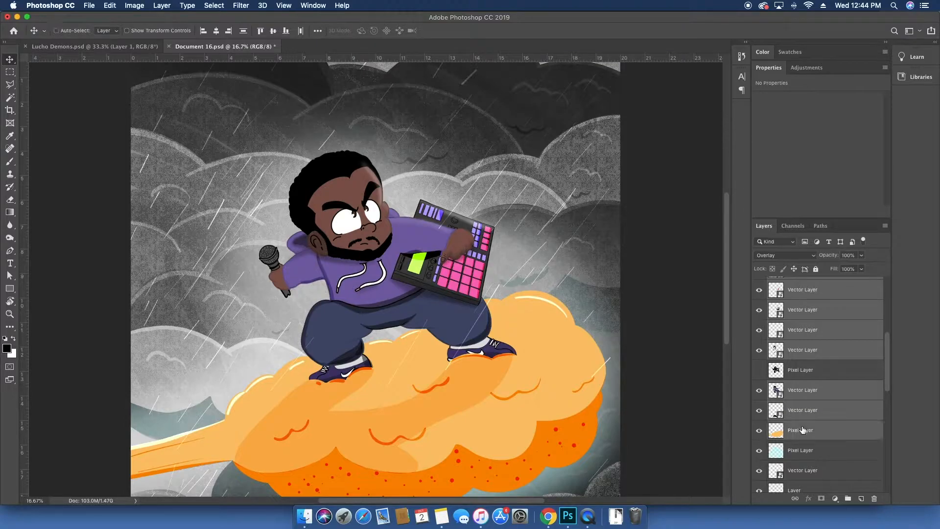
{"action": "left_click", "coordinate": [759, 430]}
{"action": "left_click", "coordinate": [759, 430]}
{"action": "left_click", "coordinate": [756, 430]}
{"action": "left_click", "coordinate": [756, 430]}
{"action": "left_click", "coordinate": [803, 430], "text": "super"}
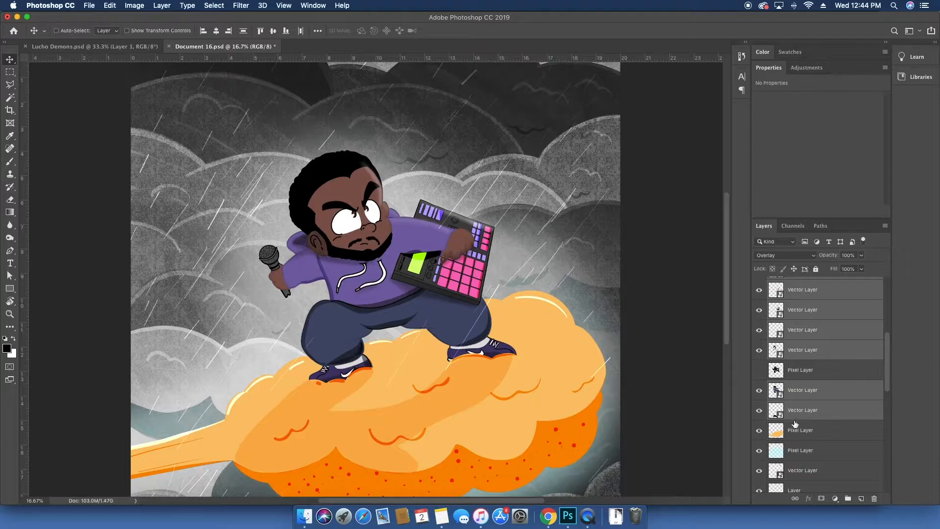
Step: Test-move the selected layers on the canvas and undo each move
{"action": "left_click_drag", "start_coordinate": [625, 372], "coordinate": [561, 311]}
{"action": "key", "text": "super+z"}
{"action": "scroll", "coordinate": [803, 413], "scroll_direction": "down", "scroll_amount": 3}
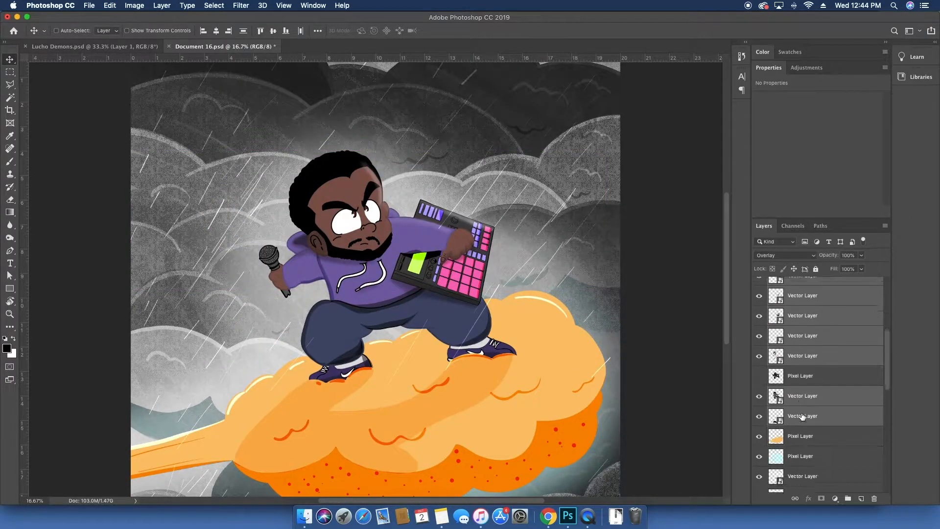
{"action": "left_click", "coordinate": [805, 417], "text": "super"}
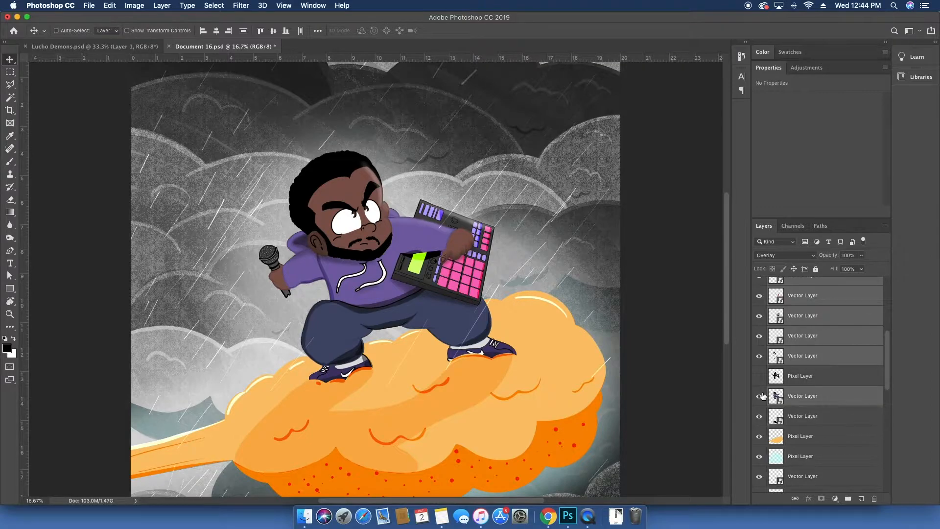
{"action": "left_click_drag", "start_coordinate": [449, 323], "coordinate": [478, 296]}
{"action": "key", "text": "super+z"}
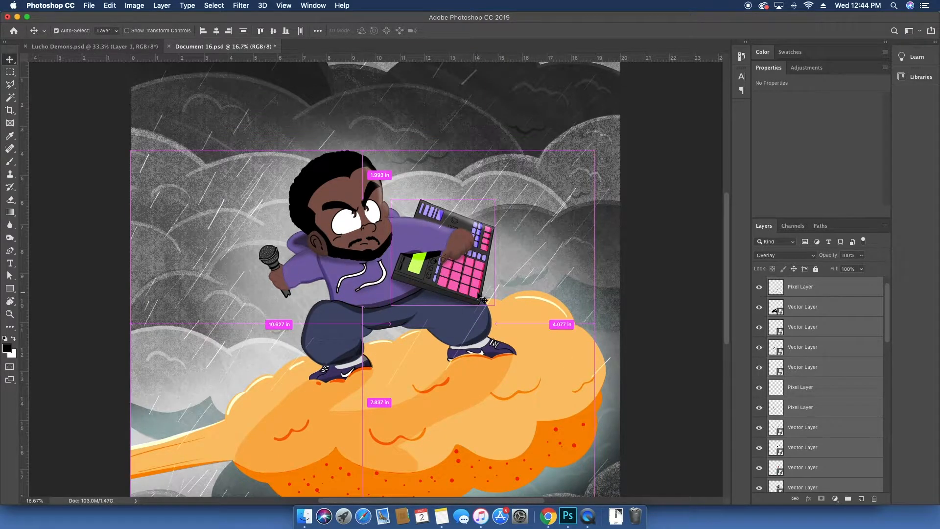
{"action": "left_click_drag", "start_coordinate": [478, 296], "coordinate": [486, 282]}
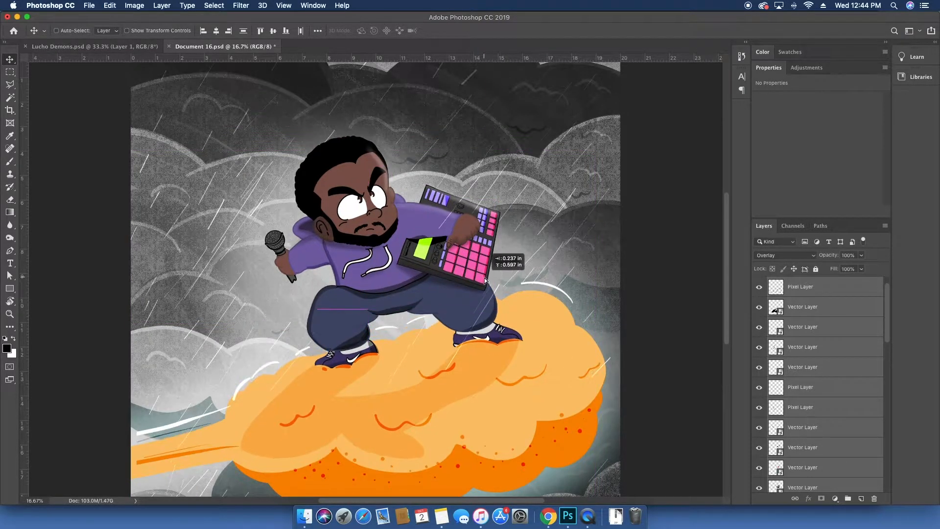
{"action": "key", "text": "super+z"}
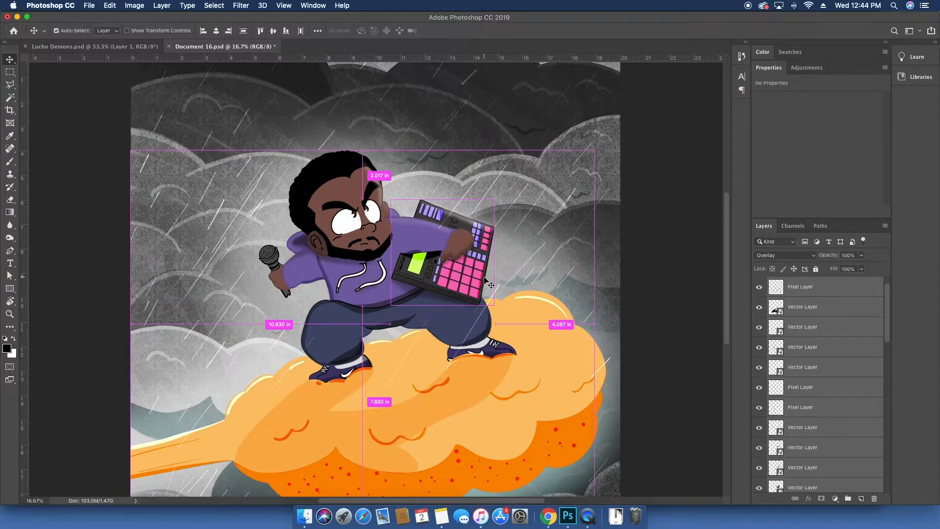
Step: Group the selected layers into Group 1 and toggle the group's visibility
{"action": "key", "text": "super+g"}
{"action": "left_click", "coordinate": [759, 284]}
{"action": "left_click", "coordinate": [759, 284]}
{"action": "key", "text": "super"}
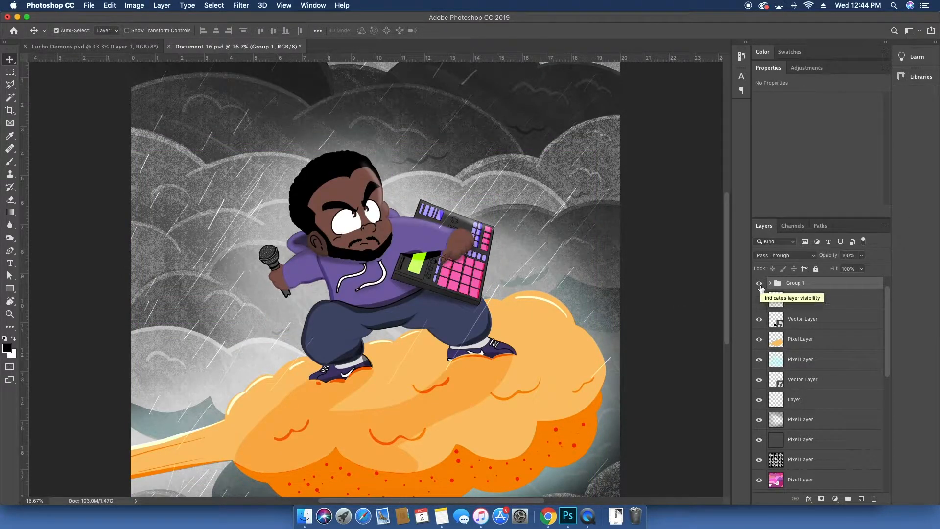
{"action": "key", "text": "super+j"}
{"action": "key", "text": "super+z"}
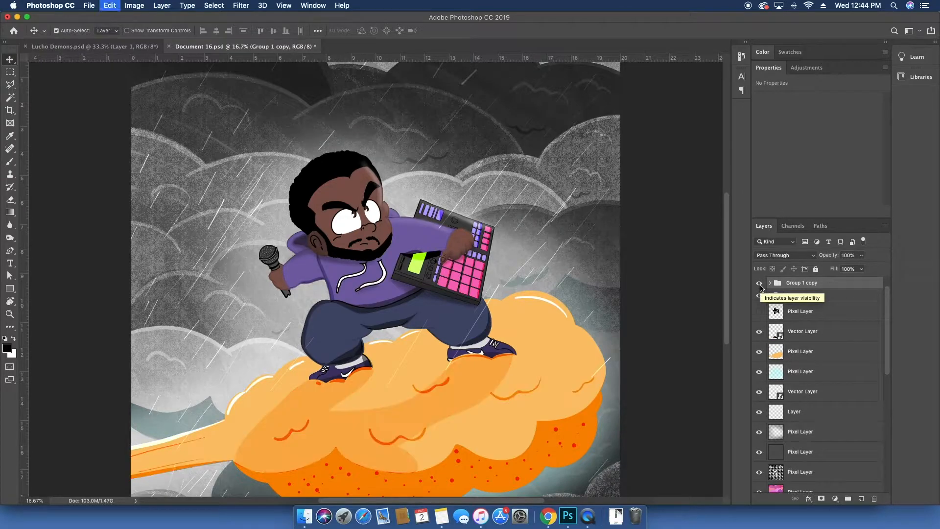
{"action": "key", "text": "super+e"}
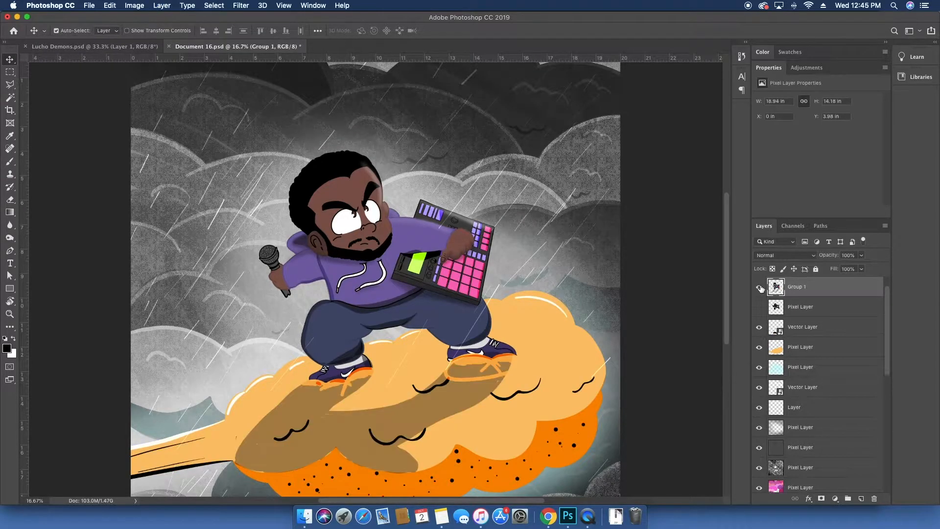
{"action": "key", "text": "super+z"}
Step: Expand Group 1 and toggle the Rain Layer and group visibility to inspect their contents
{"action": "scroll", "coordinate": [764, 289], "scroll_direction": "up", "scroll_amount": 1}
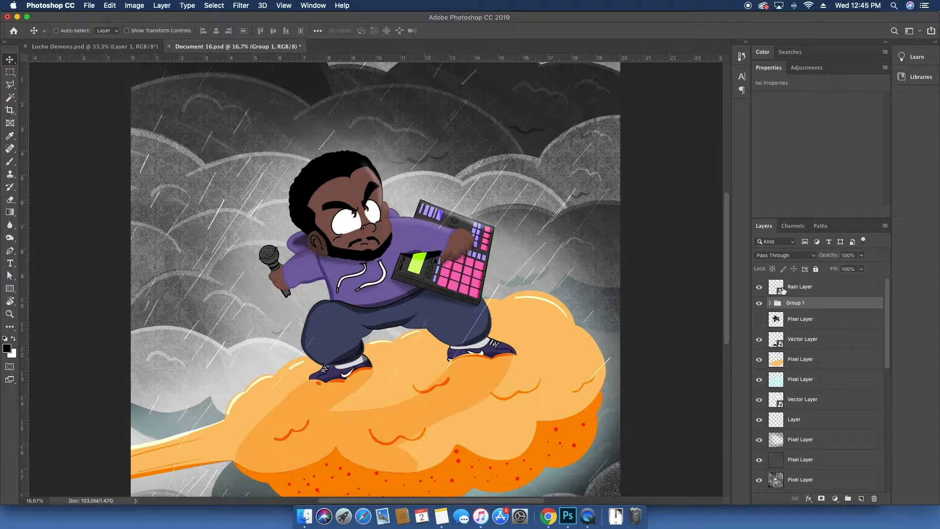
{"action": "left_click", "coordinate": [758, 287]}
{"action": "left_click", "coordinate": [758, 288]}
{"action": "left_click", "coordinate": [772, 303]}
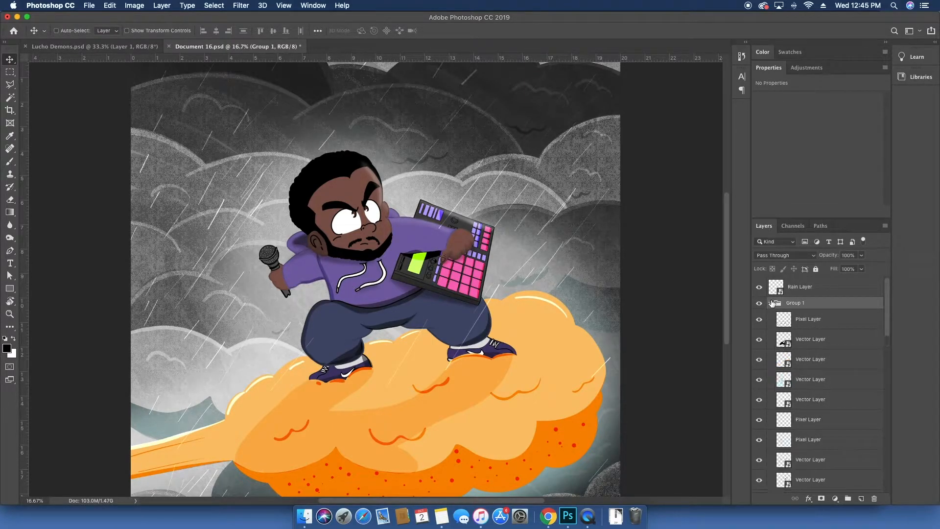
{"action": "left_click", "coordinate": [772, 303]}
{"action": "left_click", "coordinate": [759, 303]}
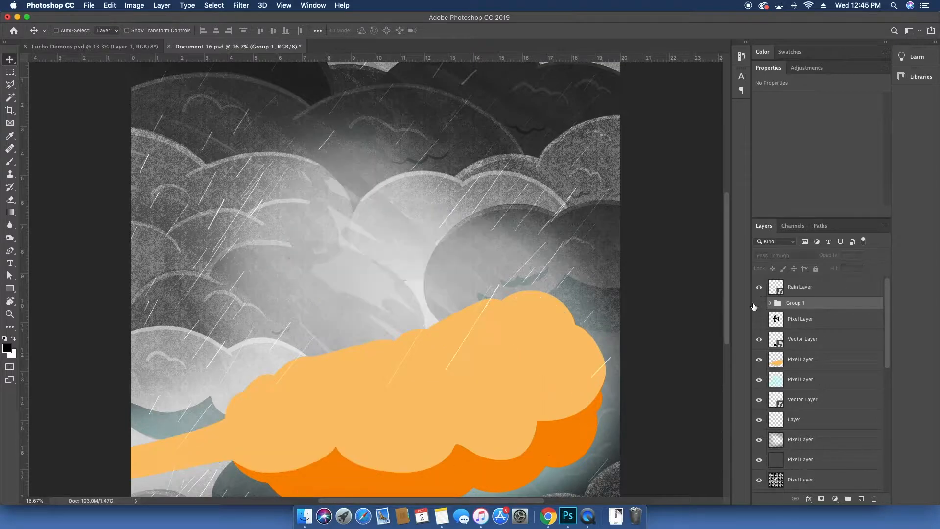
{"action": "left_click", "coordinate": [759, 303]}
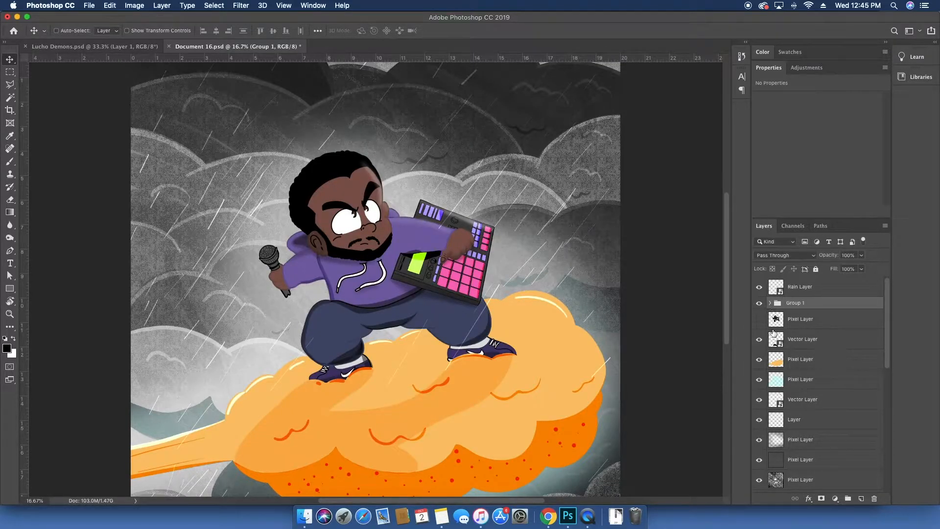
{"action": "left_click", "coordinate": [771, 303]}
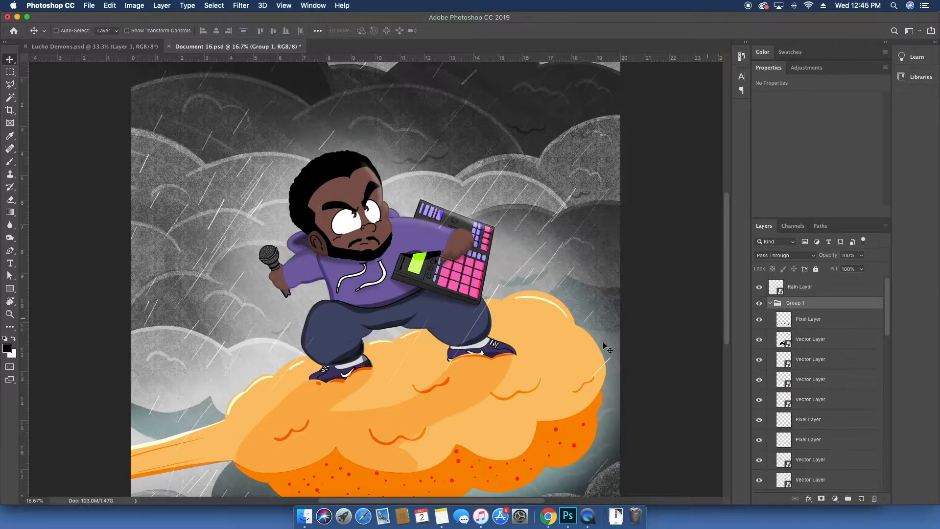
Step: Hide the vector layer at the top of Group 1, then try merging the group and undo the merge
{"action": "left_click", "coordinate": [490, 379], "text": "super"}
{"action": "left_click", "coordinate": [759, 340]}
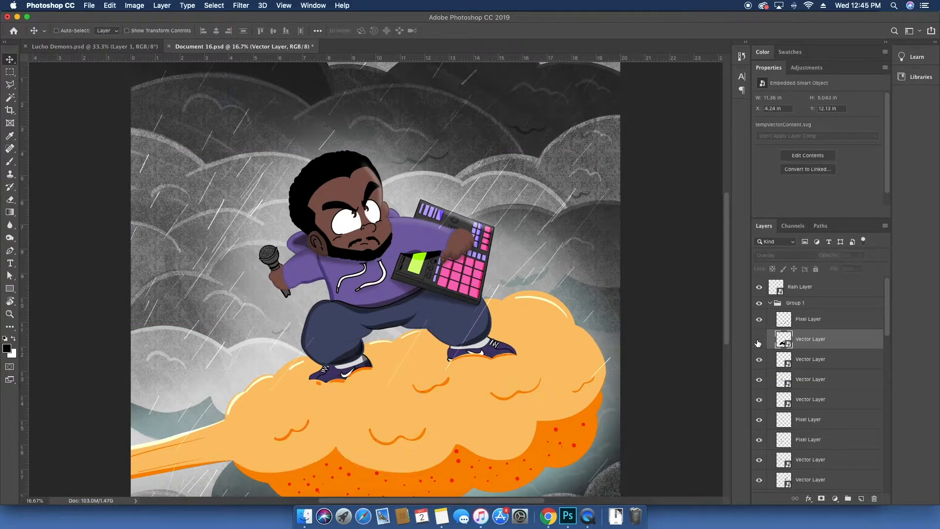
{"action": "left_click", "coordinate": [771, 303]}
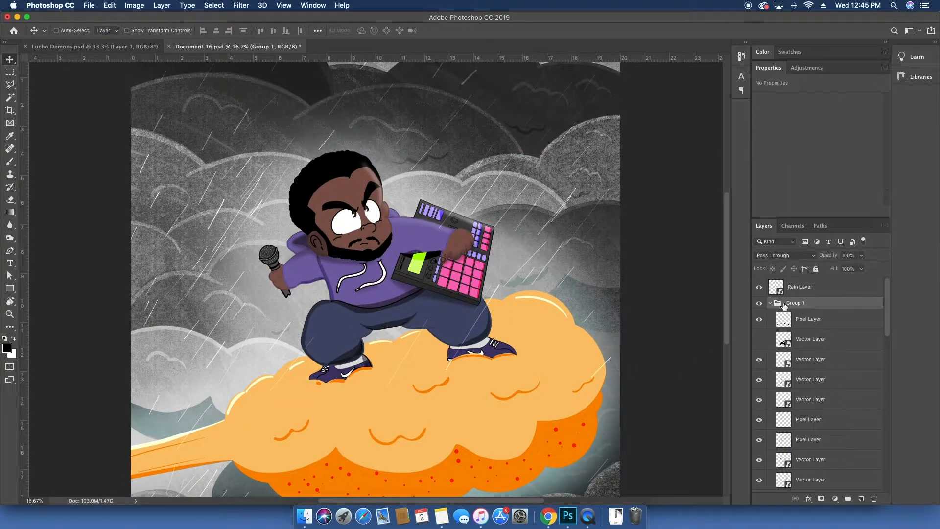
{"action": "key", "text": "super+e"}
{"action": "key", "text": "super+z"}
Step: Move the group's top Pixel Layer out above Group 1 and collapse the group
{"action": "left_click", "coordinate": [770, 303]}
{"action": "left_click", "coordinate": [759, 319]}
{"action": "left_click", "coordinate": [758, 319]}
{"action": "left_click", "coordinate": [801, 320]}
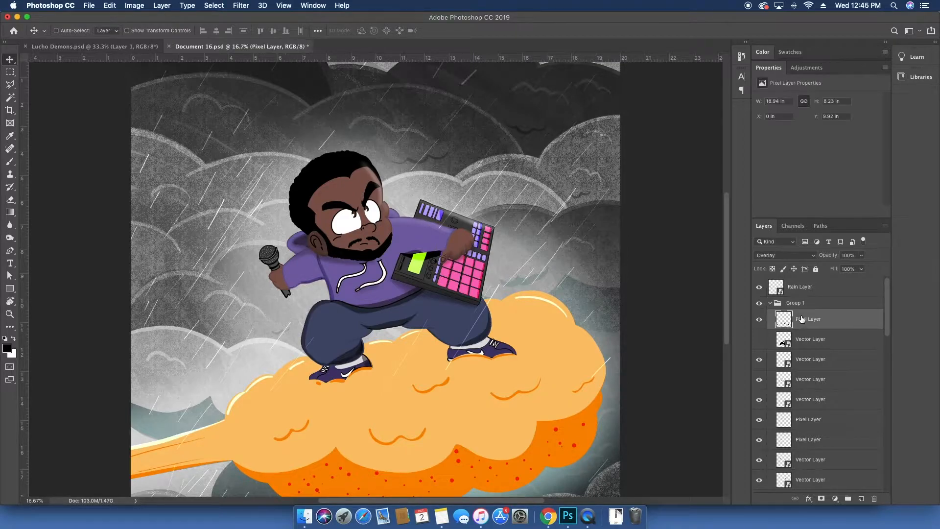
{"action": "key", "text": "super+bracketright"}
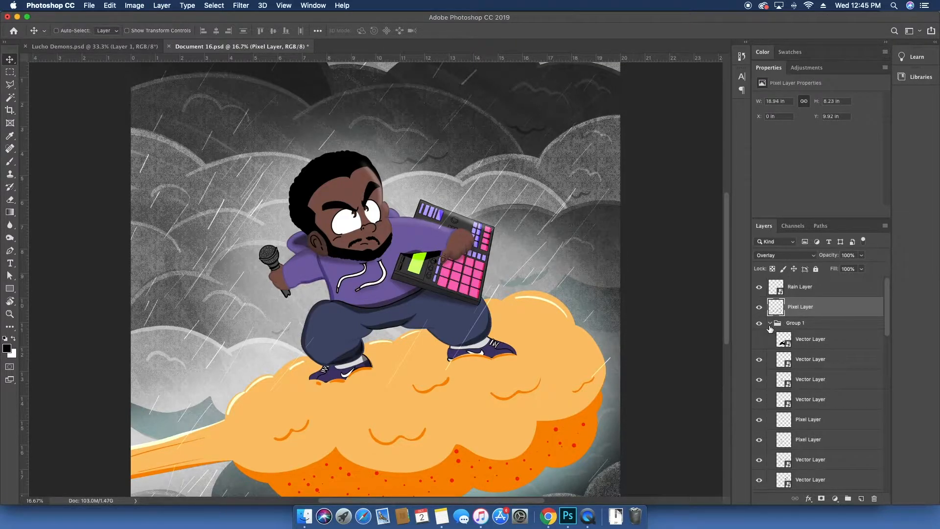
{"action": "left_click", "coordinate": [770, 323]}
{"action": "left_click", "coordinate": [792, 325]}
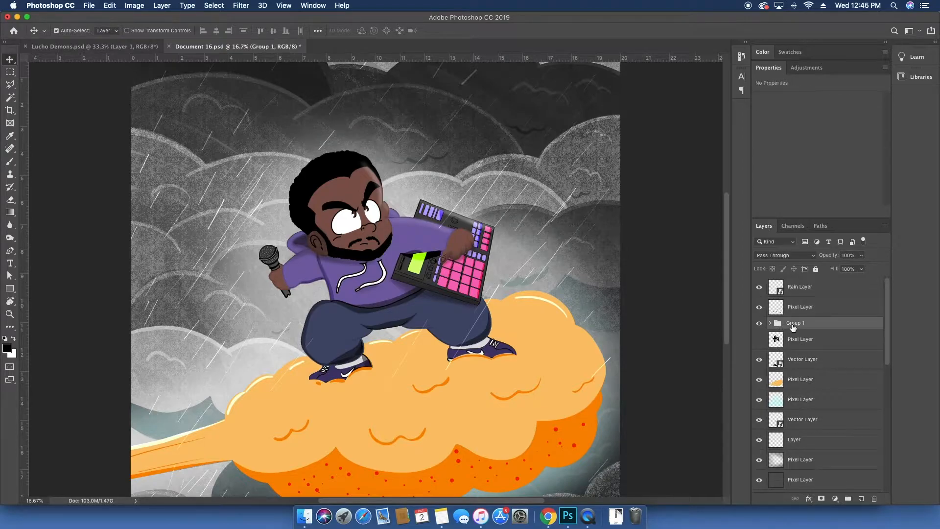
Step: Merge Group 1 into a single layer and rename it goku / me
{"action": "key", "text": "super+e"}
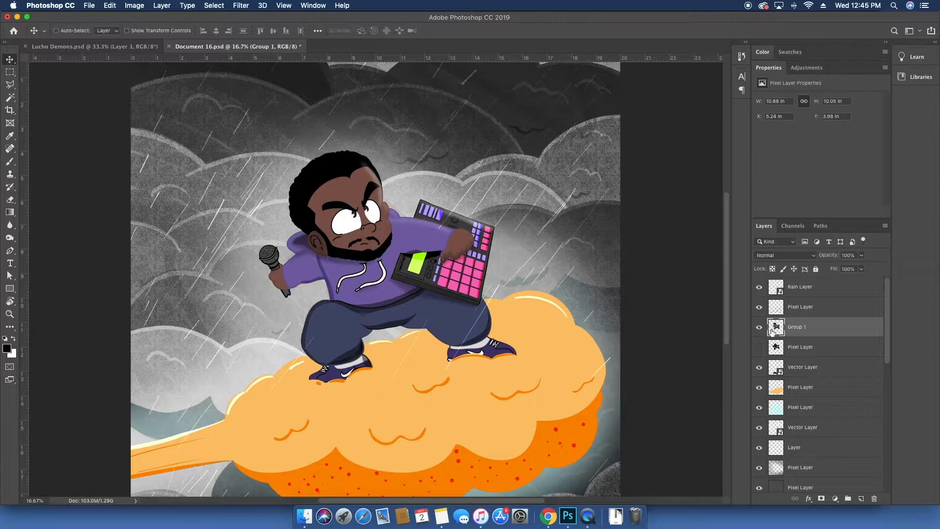
{"action": "left_click", "coordinate": [760, 332]}
{"action": "left_click", "coordinate": [760, 332]}
{"action": "double_click", "coordinate": [795, 327]}
{"action": "type", "text": "goku / me"}
{"action": "key", "text": "Return"}
Step: Set the Pixel Layer above goku / me to Overlay blending and rename it cloud details
{"action": "left_click", "coordinate": [796, 310]}
{"action": "key", "text": "alt+shift+o"}
{"action": "left_click", "coordinate": [758, 307]}
{"action": "double_click", "coordinate": [798, 307]}
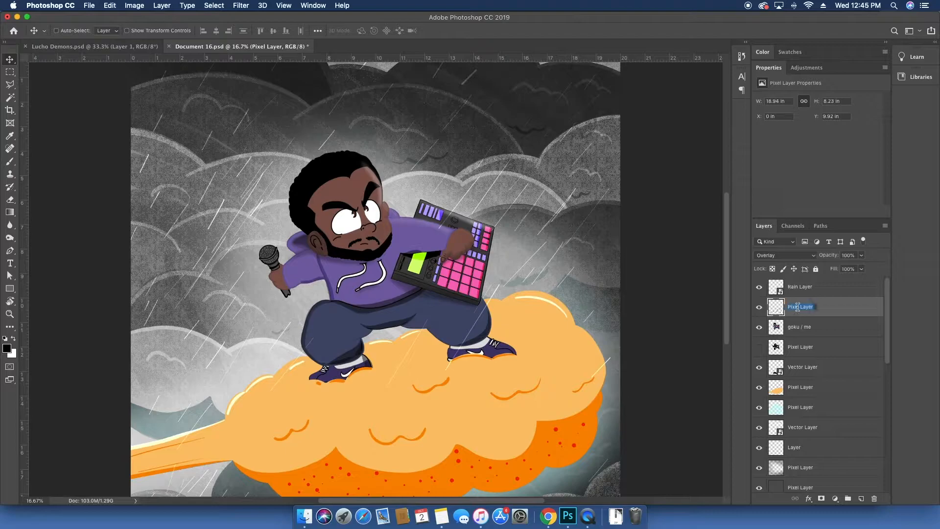
{"action": "type", "text": "cloud details"}
{"action": "key", "text": "Return"}
Step: Merge the vector layer with the orange cloud Pixel Layer beneath it and name the result cloud
{"action": "left_click", "coordinate": [759, 368]}
{"action": "left_click", "coordinate": [759, 367]}
{"action": "left_click", "coordinate": [816, 373]}
{"action": "left_click", "coordinate": [816, 388], "text": "super"}
{"action": "key", "text": "super+e"}
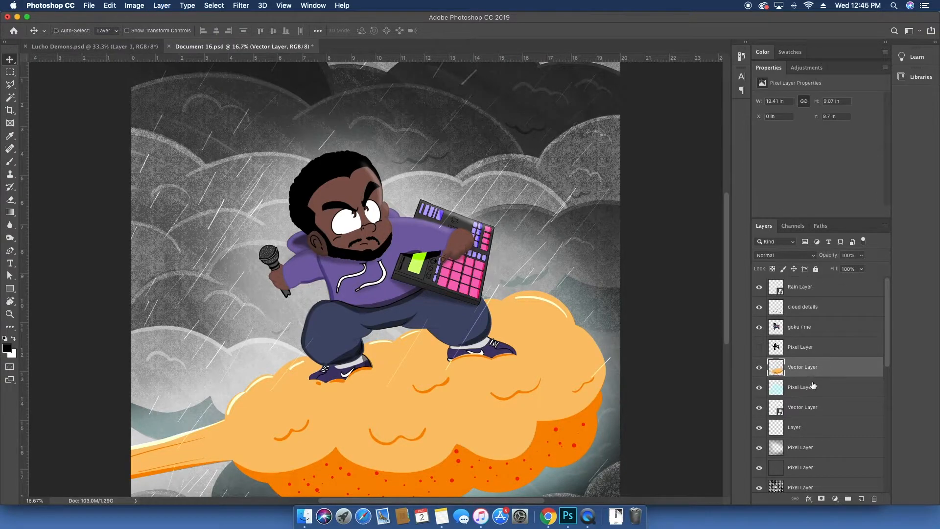
{"action": "double_click", "coordinate": [801, 367]}
{"action": "type", "text": "cloud"}
{"action": "key", "text": "Return"}
Step: Toggle the teal Pixel Layer's visibility to inspect its effect on the image
{"action": "left_click", "coordinate": [800, 387]}
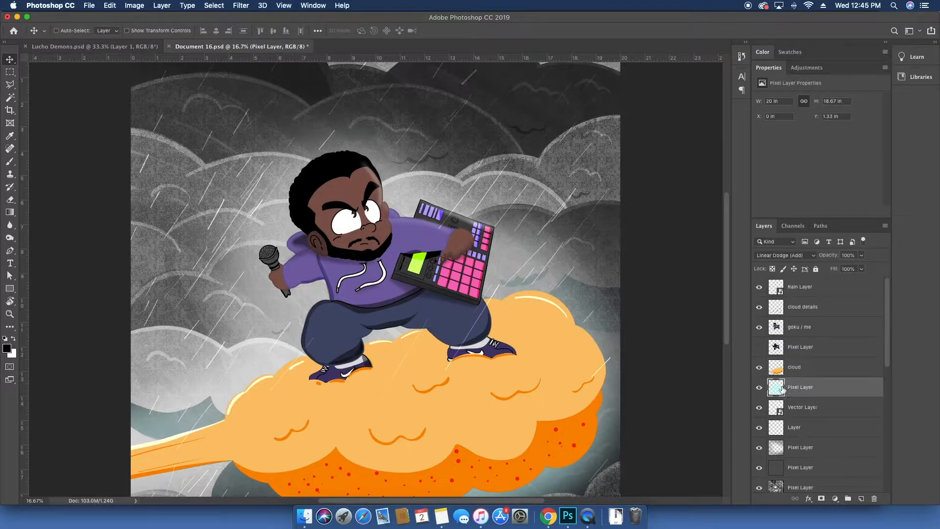
{"action": "left_click", "coordinate": [760, 387]}
{"action": "left_click", "coordinate": [760, 388]}
{"action": "left_click", "coordinate": [759, 388]}
{"action": "left_click", "coordinate": [760, 387]}
Step: Delete the Layer Group at the bottom of the layer stack
{"action": "scroll", "coordinate": [799, 404], "scroll_direction": "down", "scroll_amount": 3}
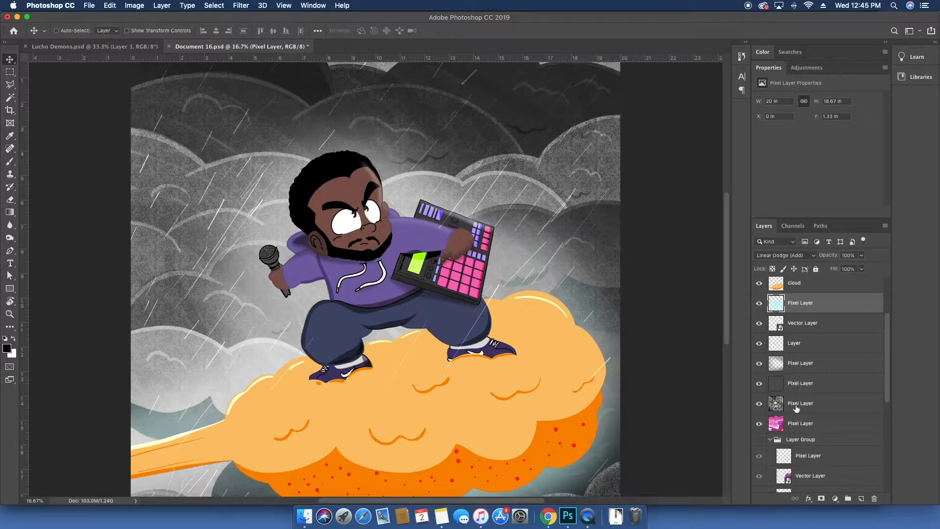
{"action": "scroll", "coordinate": [793, 425], "scroll_direction": "down", "scroll_amount": 1}
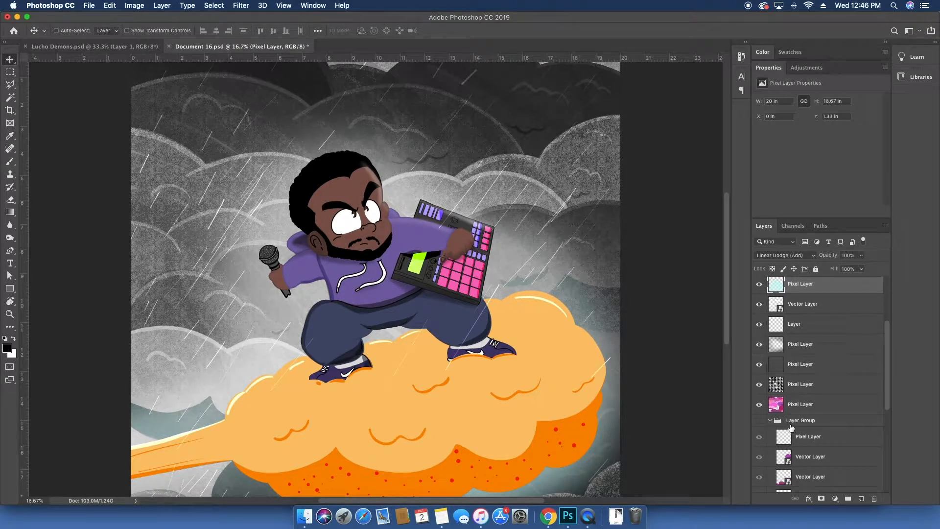
{"action": "left_click", "coordinate": [791, 426]}
{"action": "scroll", "coordinate": [791, 428], "scroll_direction": "down", "scroll_amount": 8}
{"action": "key", "text": "Delete"}
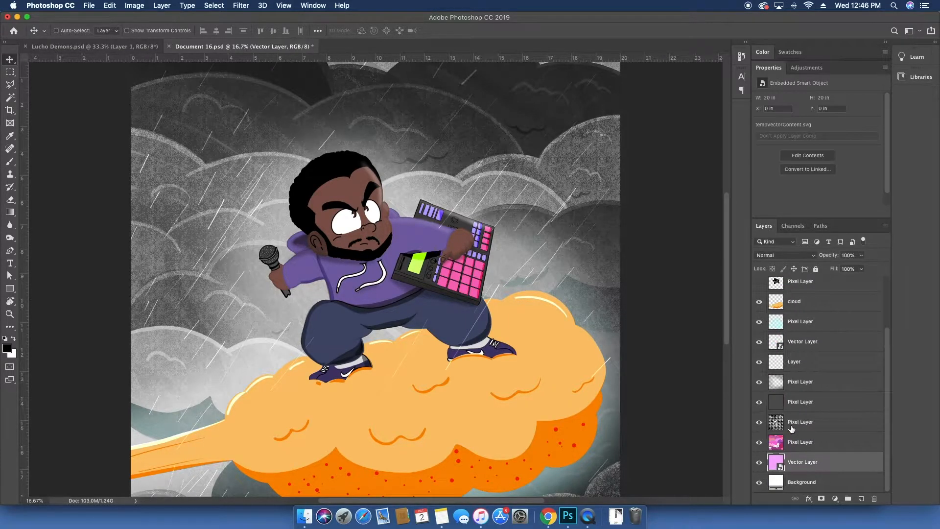
Step: Toggle the noise-texture Pixel Layer's visibility to inspect its effect
{"action": "left_click", "coordinate": [798, 389]}
{"action": "scroll", "coordinate": [798, 399], "scroll_direction": "up", "scroll_amount": 3}
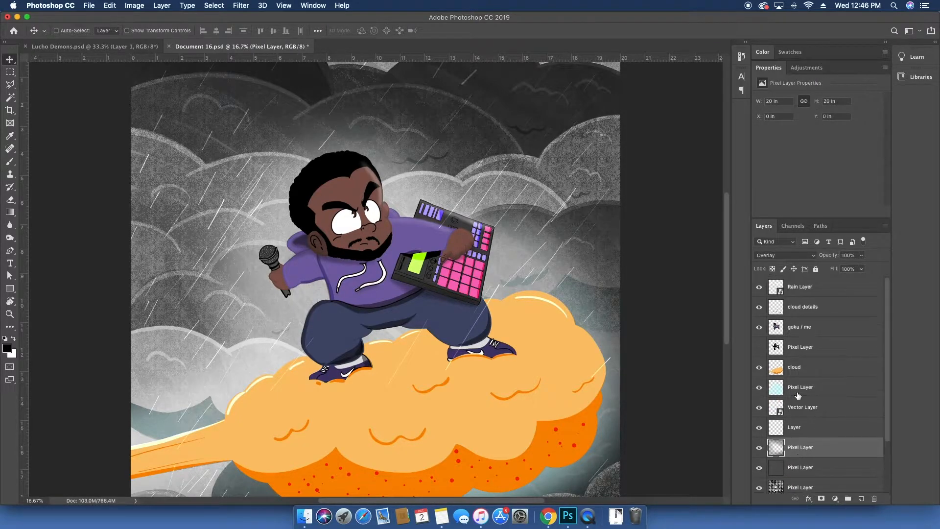
{"action": "scroll", "coordinate": [801, 404], "scroll_direction": "down", "scroll_amount": 3}
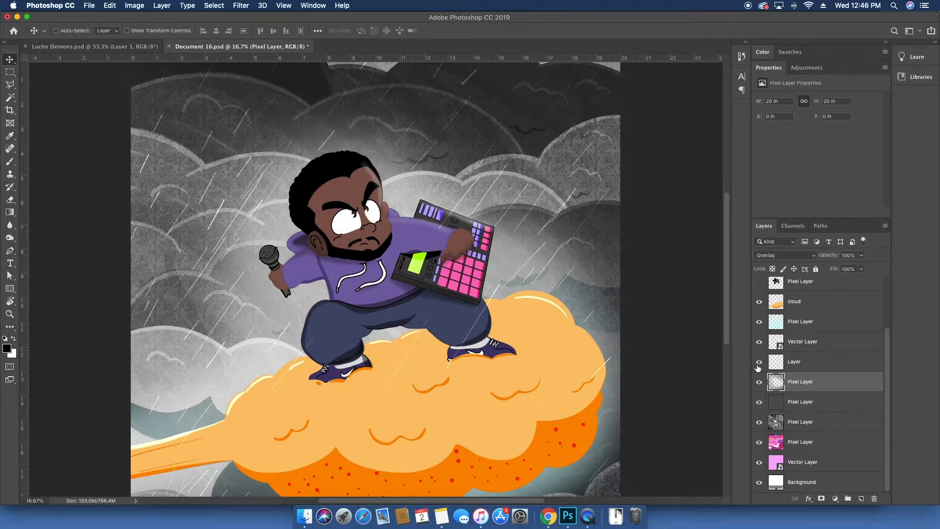
{"action": "left_click", "coordinate": [759, 382]}
{"action": "left_click", "coordinate": [758, 384]}
{"action": "left_click", "coordinate": [790, 401]}
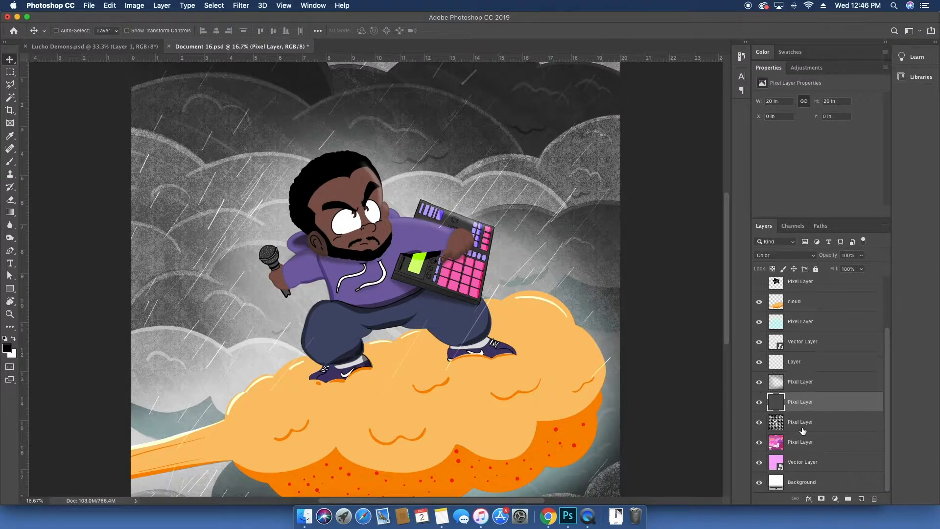
{"action": "left_click", "coordinate": [799, 443]}
{"action": "left_click_drag", "start_coordinate": [507, 373], "coordinate": [528, 373]}
{"action": "key", "text": "super+z"}
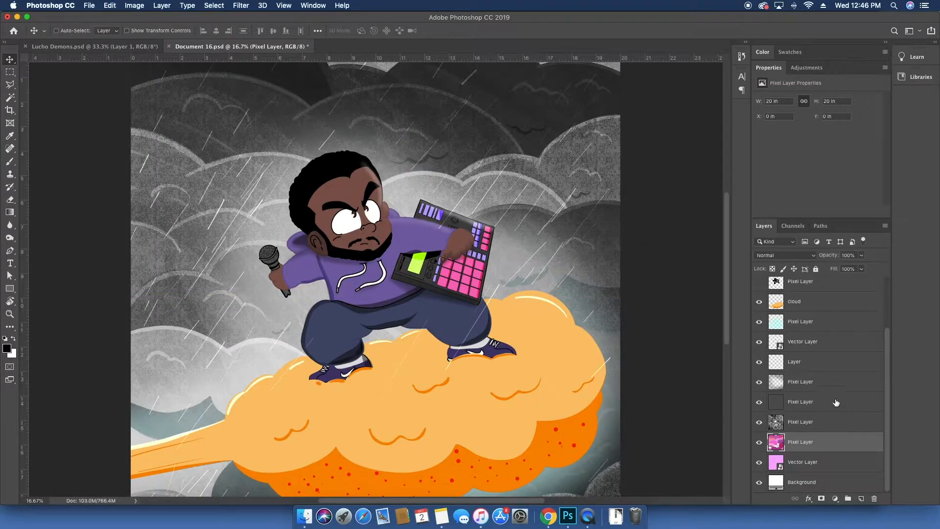
Step: Merge the layers from the dark Color-mode Pixel Layer down to the Background into one layer
{"action": "left_click", "coordinate": [832, 422]}
{"action": "left_click", "coordinate": [827, 407]}
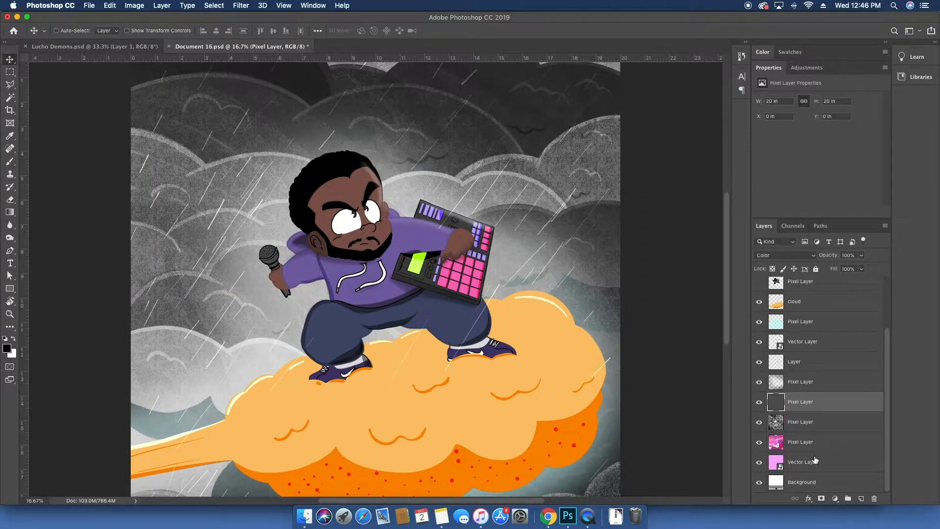
{"action": "left_click", "coordinate": [815, 460], "text": "shift"}
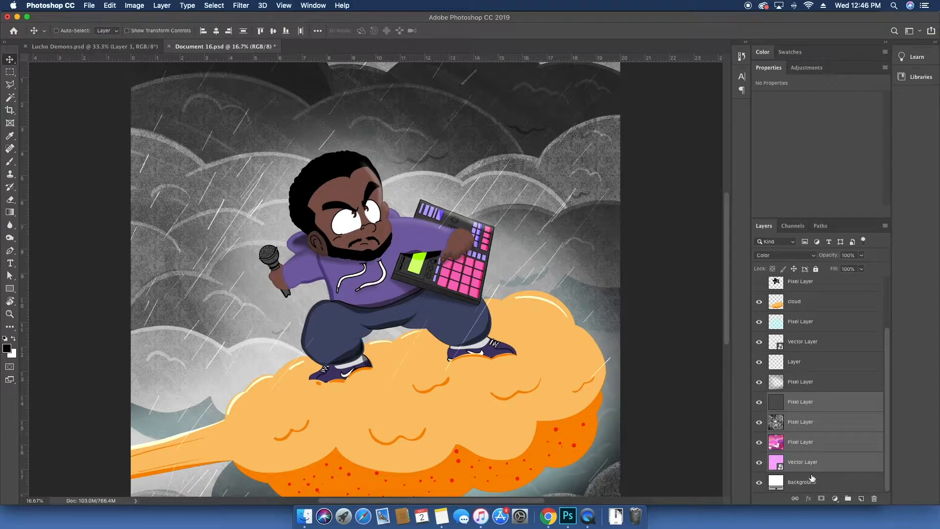
{"action": "left_click", "coordinate": [811, 478], "text": "shift"}
{"action": "key", "text": "super+e"}
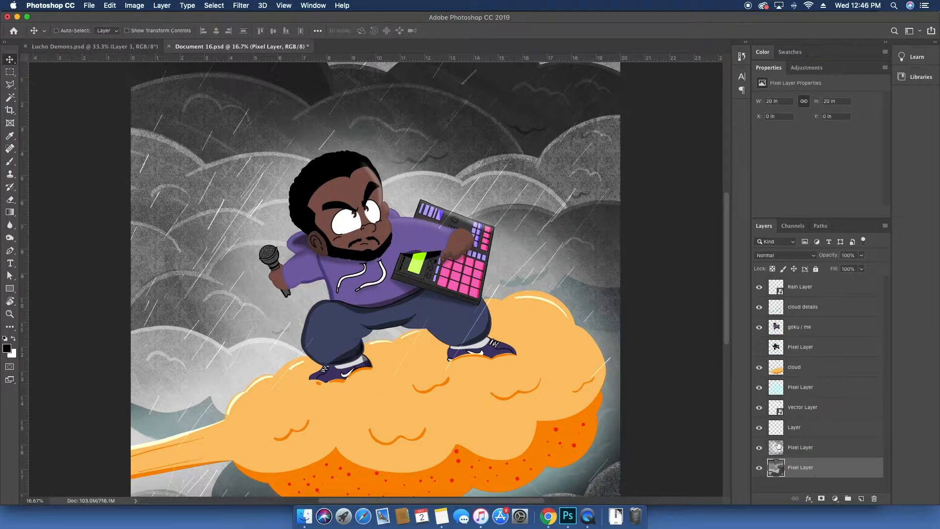
Step: Rename the noise-texture Pixel Layer as vignette
{"action": "left_click", "coordinate": [760, 452]}
{"action": "left_click", "coordinate": [760, 448]}
{"action": "left_click", "coordinate": [800, 449]}
{"action": "type", "text": "vign"}
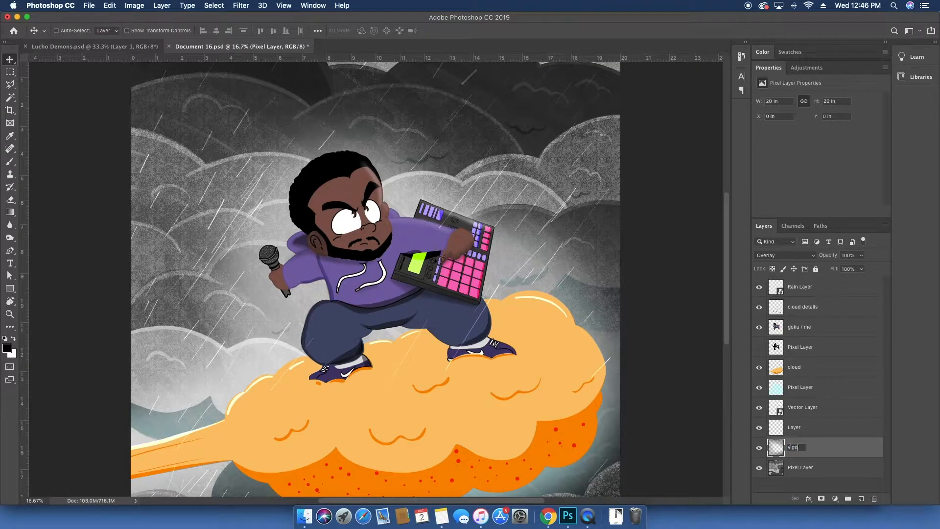
{"action": "type", "text": "ette"}
{"action": "key", "text": "Return"}
Step: Delete the empty Layer above vignette
{"action": "left_click", "coordinate": [801, 428]}
{"action": "left_click", "coordinate": [758, 429]}
{"action": "key", "text": "Delete"}
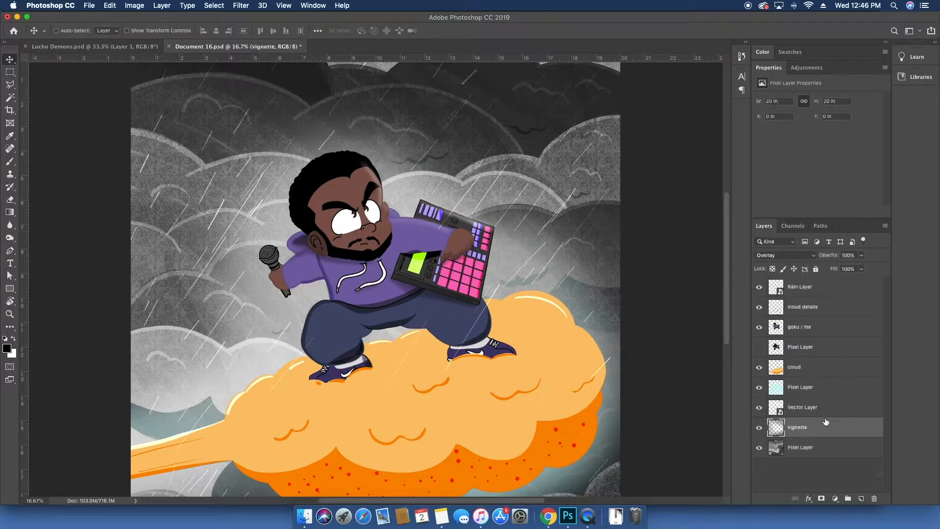
Step: Show the hidden Pixel Layer below goku / me and toggle both layers' visibility to compare them
{"action": "left_click", "coordinate": [793, 347]}
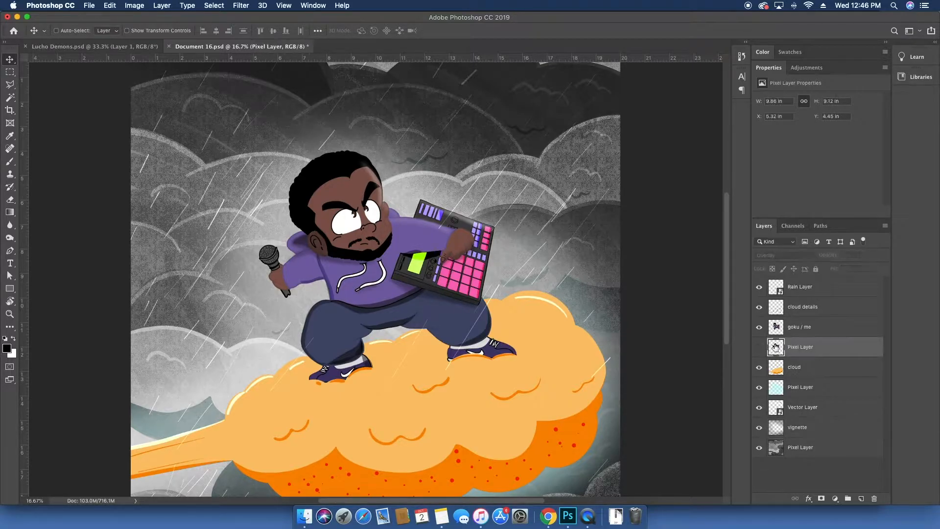
{"action": "left_click", "coordinate": [759, 347]}
{"action": "left_click", "coordinate": [758, 327]}
{"action": "left_click", "coordinate": [759, 326]}
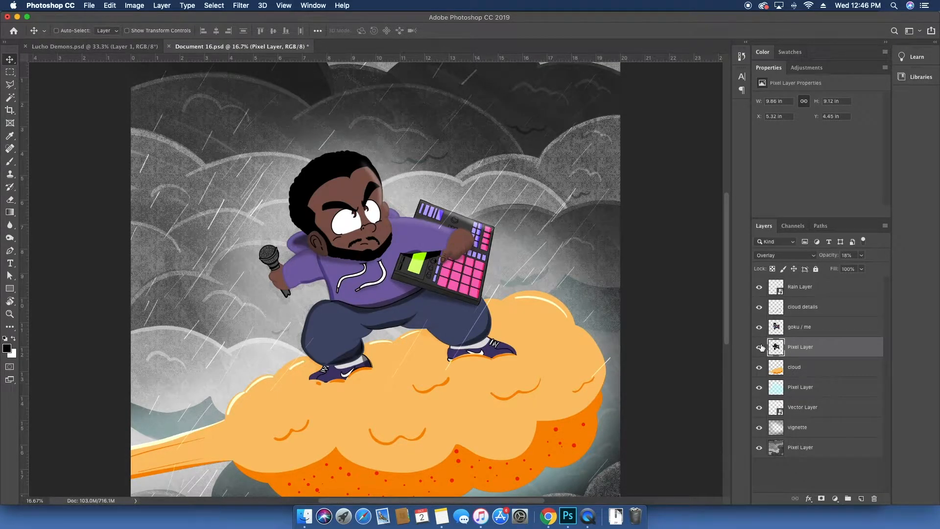
{"action": "left_click", "coordinate": [759, 327]}
{"action": "left_click_drag", "start_coordinate": [427, 314], "coordinate": [483, 302]}
{"action": "key", "text": "super+z"}
Step: Delete the faint overlay Pixel Layer after moving it above goku / me to compare visibility
{"action": "left_click_drag", "start_coordinate": [805, 349], "coordinate": [805, 313]}
{"action": "left_click", "coordinate": [759, 347]}
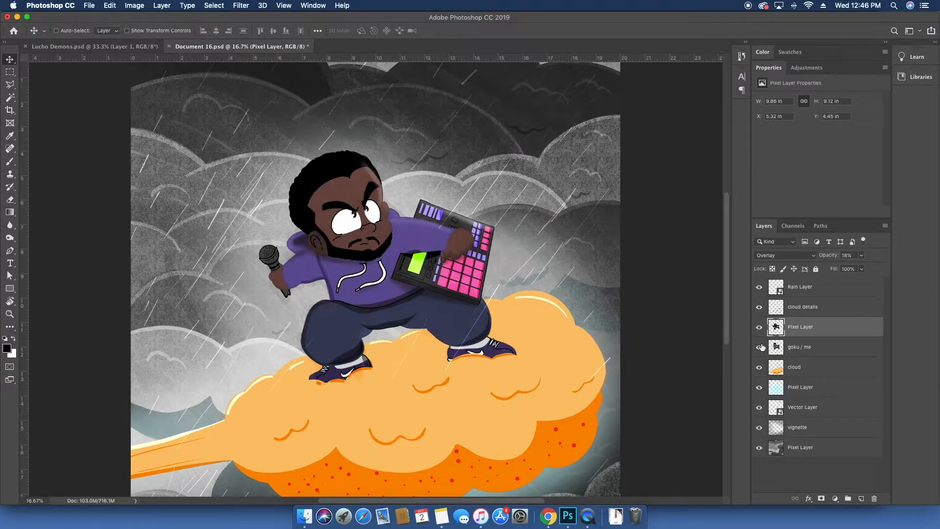
{"action": "left_click", "coordinate": [760, 328]}
{"action": "left_click", "coordinate": [759, 327]}
{"action": "left_click", "coordinate": [760, 328]}
{"action": "key", "text": "Delete"}
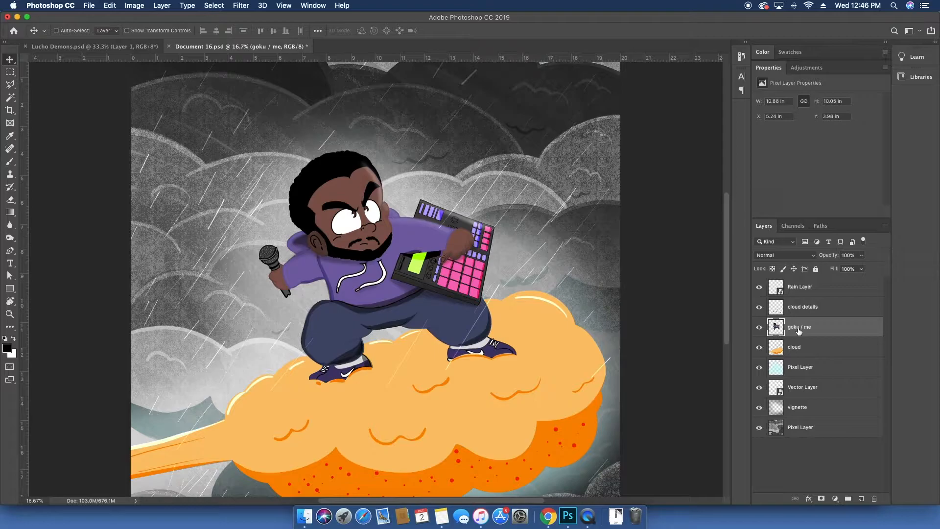
Step: Duplicate the goku / me layer and sample the face's skin color with the Eyedropper
{"action": "key", "text": "super+j"}
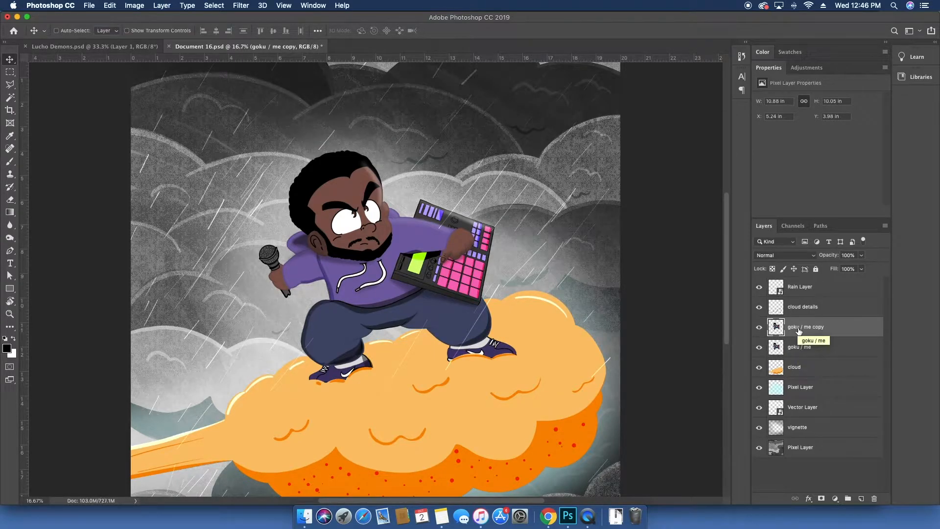
{"action": "key", "text": "z"}
{"action": "left_click_drag", "start_coordinate": [414, 208], "coordinate": [382, 217]}
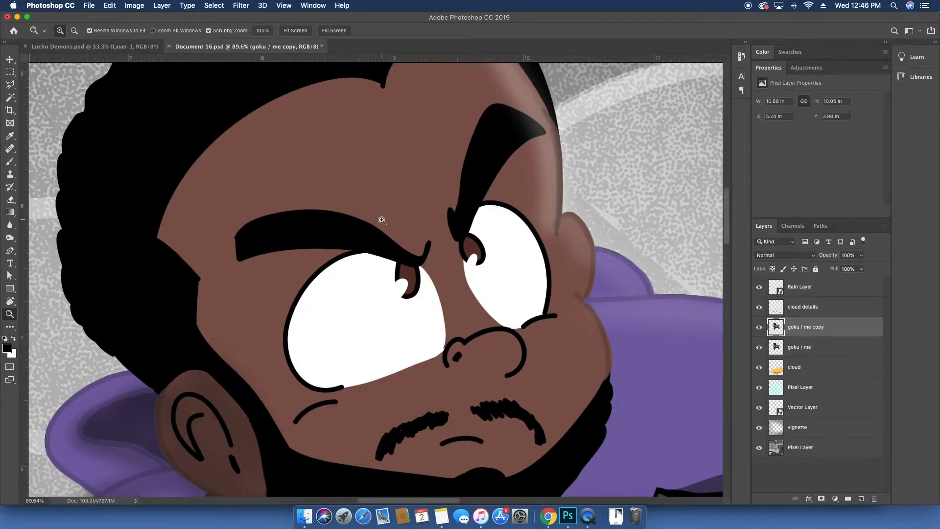
{"action": "key", "text": "i"}
{"action": "left_click", "coordinate": [281, 271]}
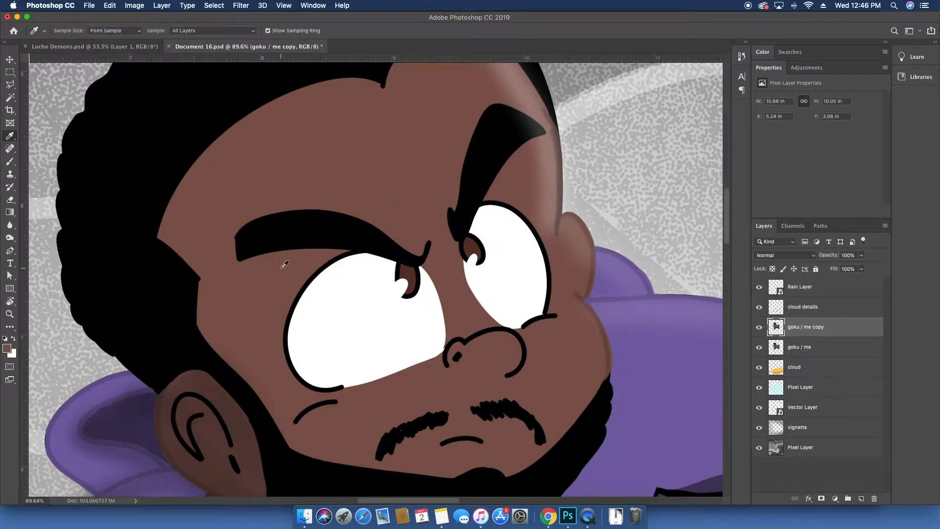
Step: Start a Pen path along the top edge of the left eye, adjusting its anchor points and handles
{"action": "key", "text": "p"}
{"action": "left_click", "coordinate": [333, 253]}
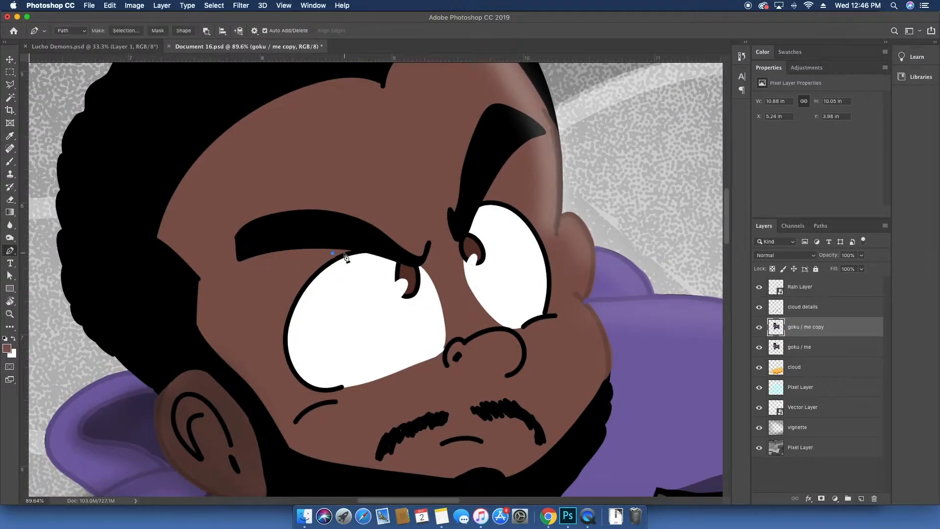
{"action": "left_click_drag", "start_coordinate": [375, 255], "coordinate": [406, 268]}
{"action": "key", "text": "super+plus"}
{"action": "key", "text": "super+plus"}
{"action": "key", "text": "super+plus"}
{"action": "key", "text": "super+plus"}
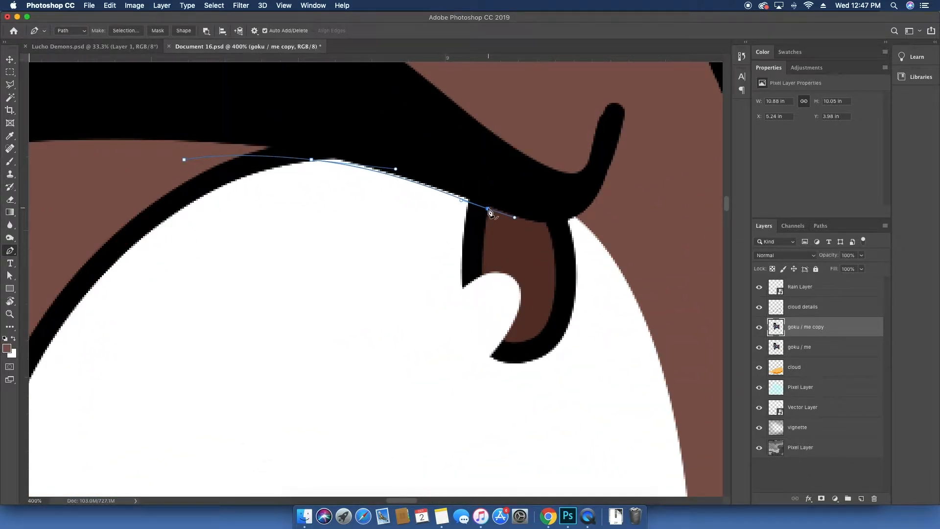
{"action": "key", "text": "a"}
{"action": "left_click_drag", "start_coordinate": [489, 210], "coordinate": [492, 208]}
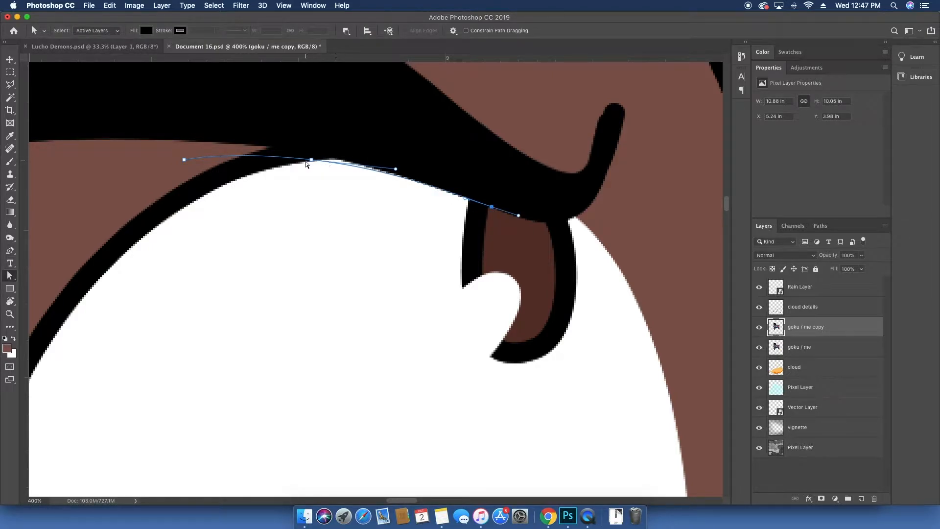
{"action": "left_click_drag", "start_coordinate": [313, 164], "coordinate": [314, 158]}
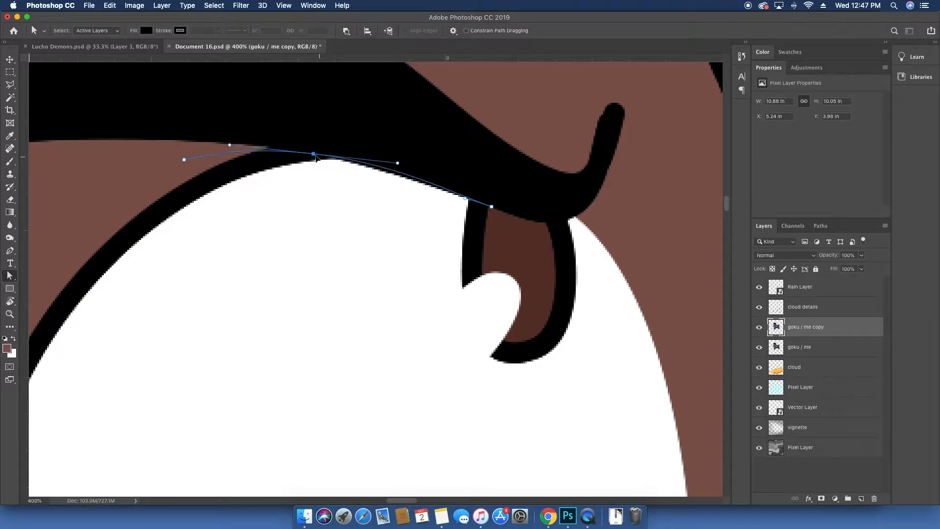
{"action": "left_click_drag", "start_coordinate": [187, 162], "coordinate": [177, 151]}
{"action": "left_click_drag", "start_coordinate": [312, 155], "coordinate": [308, 153]}
{"action": "key", "text": "p"}
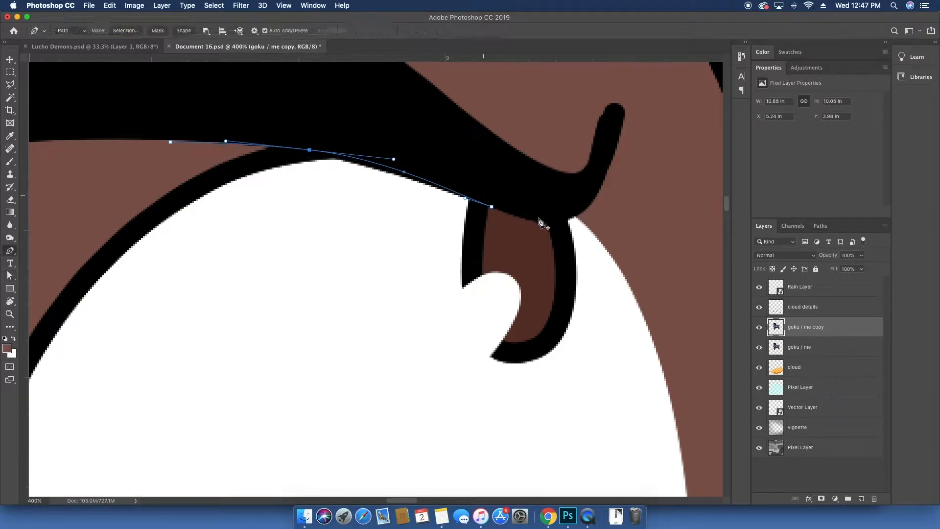
{"action": "left_click", "coordinate": [491, 207]}
{"action": "left_click_drag", "start_coordinate": [552, 220], "coordinate": [590, 211]}
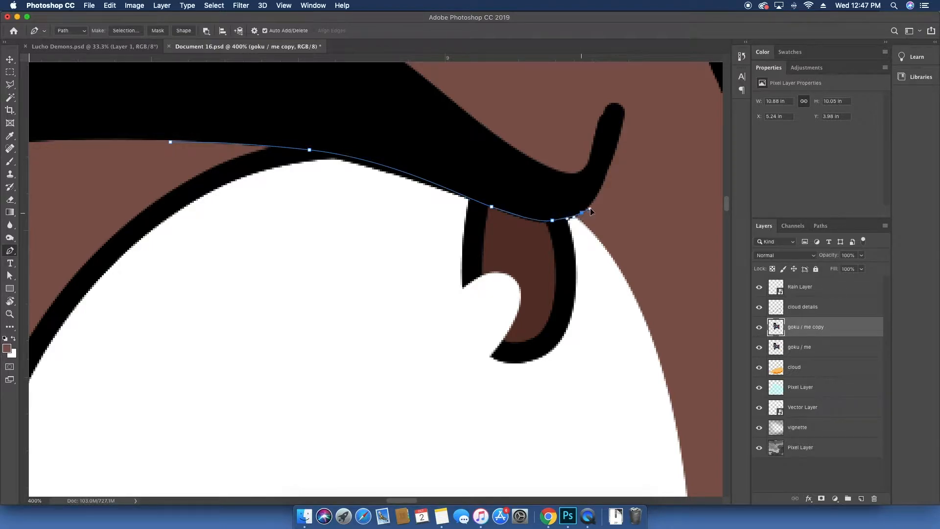
{"action": "left_click", "coordinate": [614, 215]}
{"action": "left_click_drag", "start_coordinate": [632, 248], "coordinate": [552, 149]}
Step: Continue the Pen path around the outside of the left eye and close it
{"action": "key", "text": "super+minus"}
{"action": "key", "text": "super+minus"}
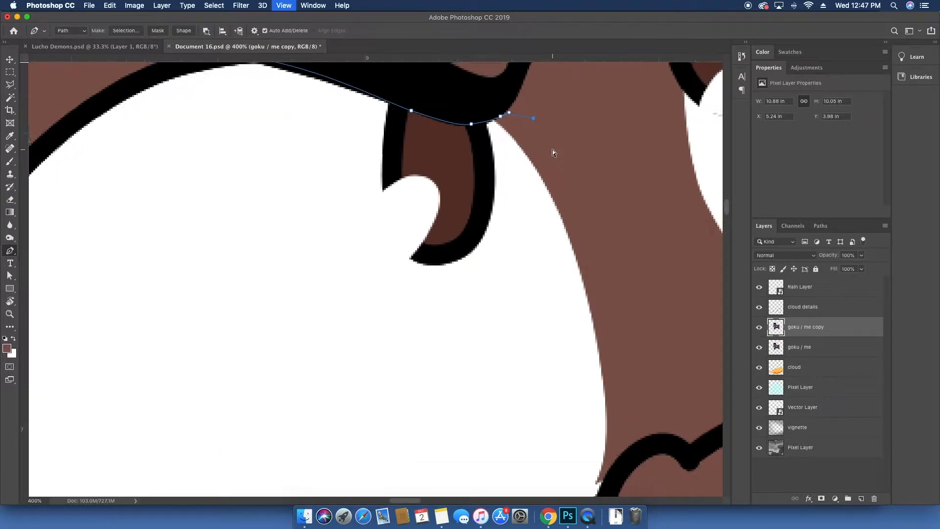
{"action": "left_click_drag", "start_coordinate": [504, 281], "coordinate": [505, 307]}
{"action": "left_click_drag", "start_coordinate": [504, 346], "coordinate": [502, 353]}
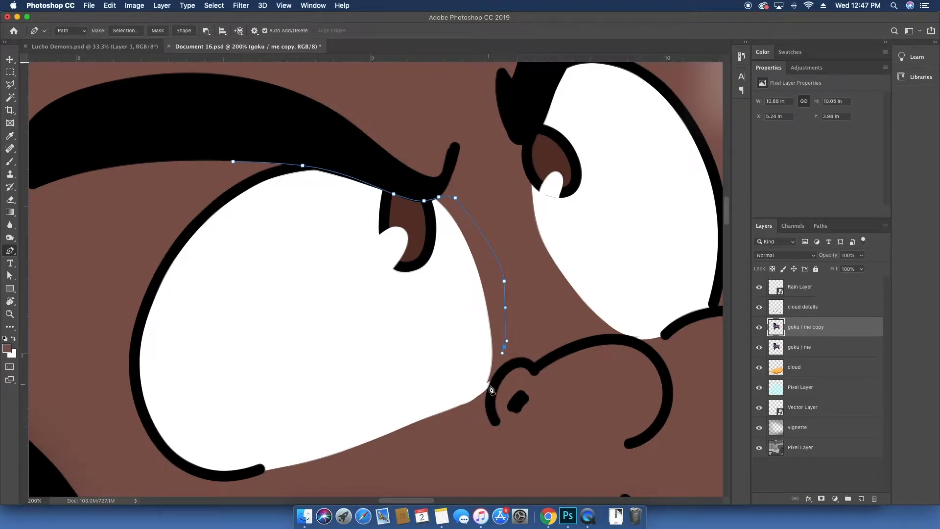
{"action": "left_click_drag", "start_coordinate": [487, 386], "coordinate": [487, 391]}
{"action": "left_click_drag", "start_coordinate": [362, 452], "coordinate": [350, 456]}
{"action": "left_click_drag", "start_coordinate": [255, 483], "coordinate": [240, 485]}
{"action": "left_click_drag", "start_coordinate": [109, 459], "coordinate": [89, 424]}
{"action": "left_click_drag", "start_coordinate": [113, 265], "coordinate": [123, 244]}
{"action": "left_click_drag", "start_coordinate": [152, 196], "coordinate": [171, 185]}
{"action": "left_click", "coordinate": [233, 162]}
Step: Convert the closed eye path into a selection
{"action": "right_click", "coordinate": [234, 192]}
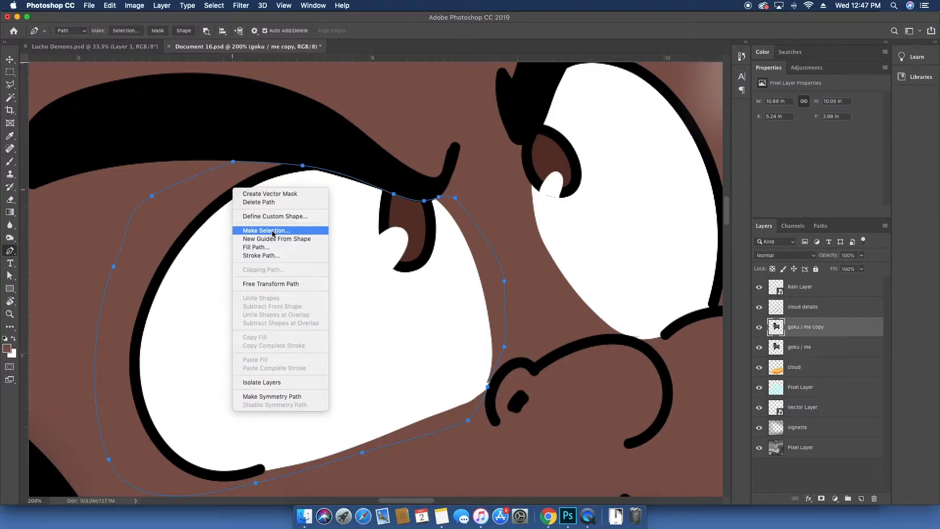
{"action": "left_click", "coordinate": [273, 230]}
{"action": "key", "text": "Return"}
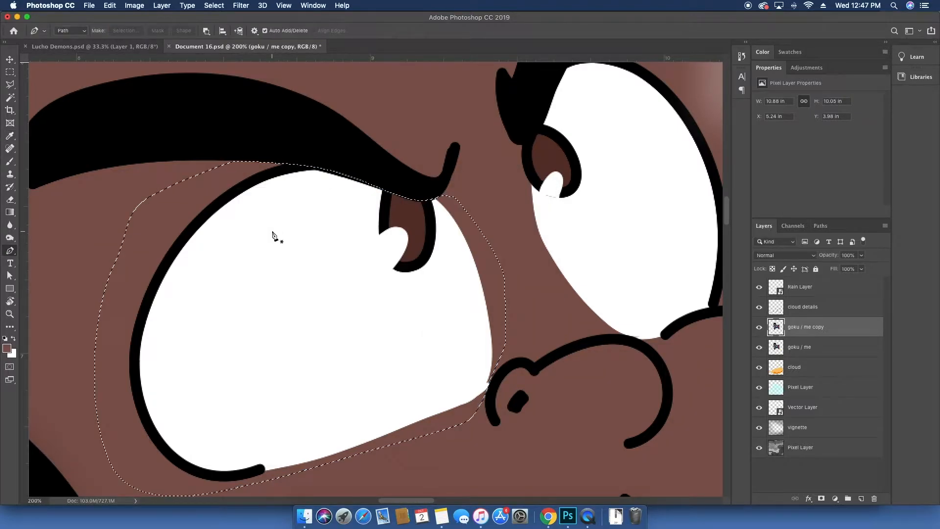
Step: Try filling the eye selection with the sampled skin color and undo the fill
{"action": "key", "text": "x"}
{"action": "key", "text": "super+BackSpace"}
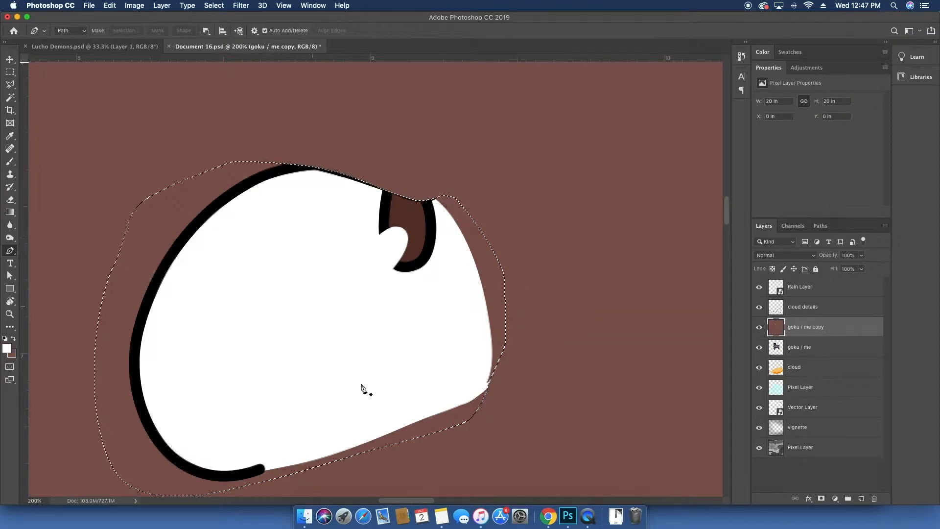
{"action": "key", "text": "super+z"}
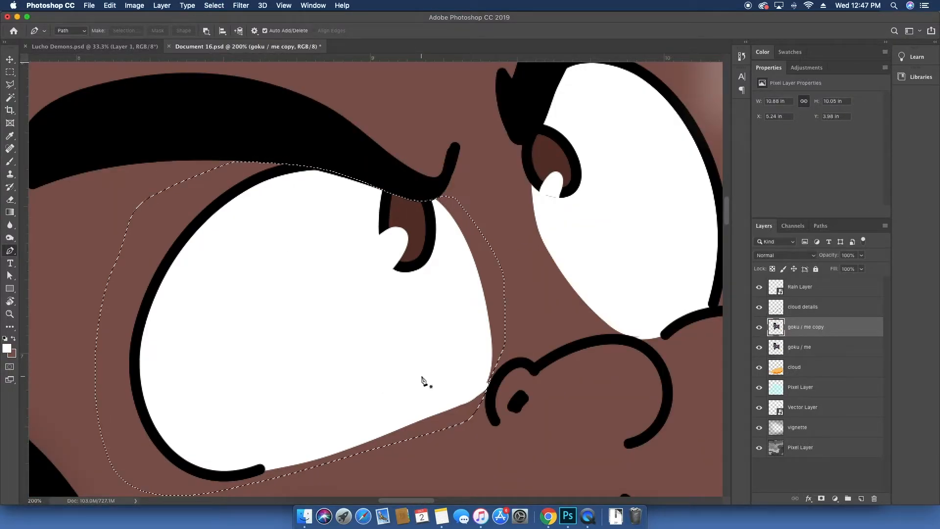
Step: Add a new layer and fill the left-eye selection with the skin color, swapping colors after an undone white fill, and deselect
{"action": "key", "text": "super+minus"}
{"action": "key", "text": "super+minus"}
{"action": "key", "text": "super+minus"}
{"action": "key", "text": "super+minus"}
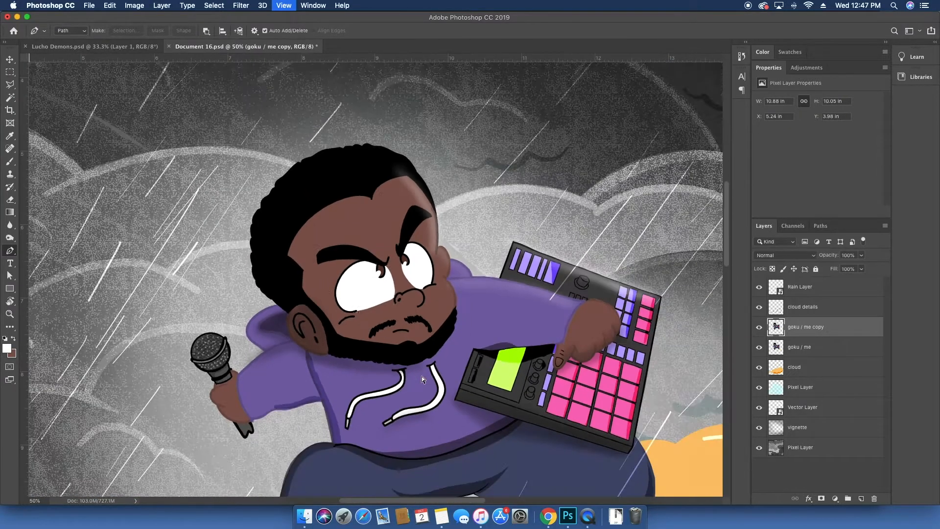
{"action": "left_click", "coordinate": [10, 212]}
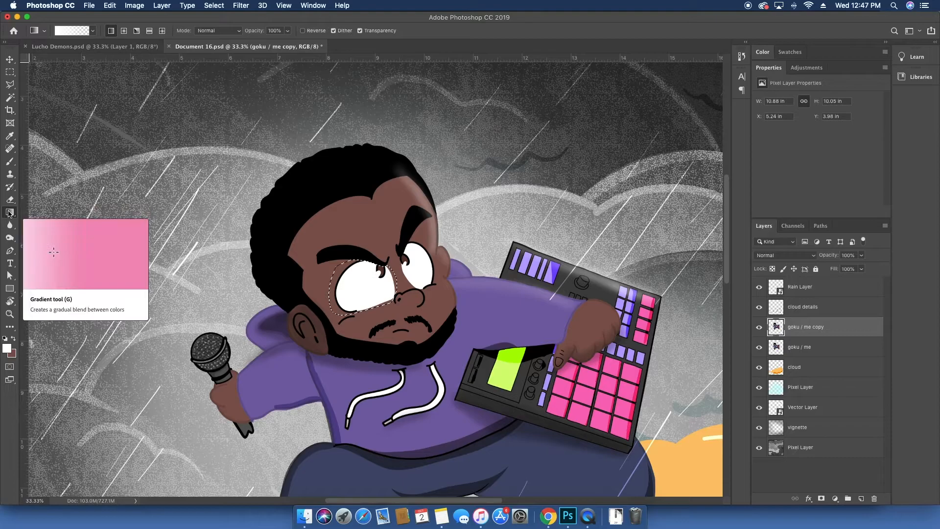
{"action": "right_click", "coordinate": [10, 213]}
{"action": "left_click", "coordinate": [58, 221]}
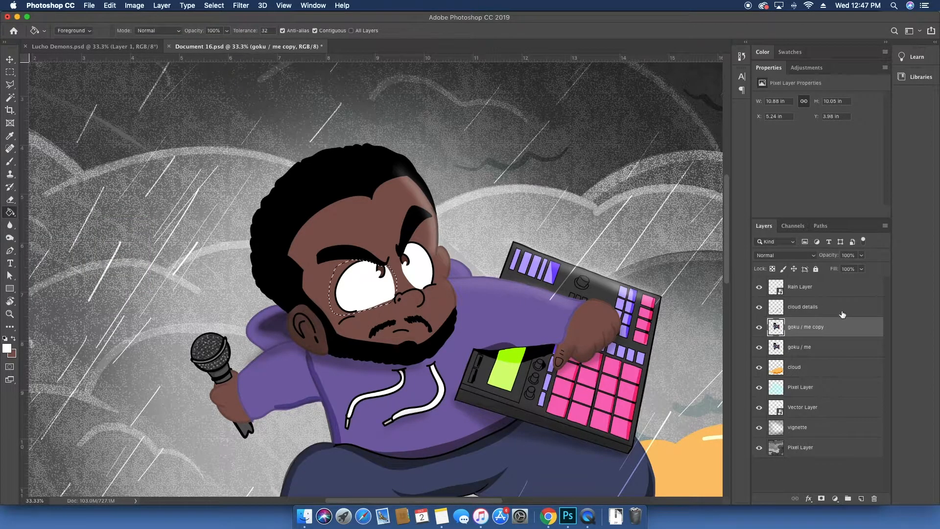
{"action": "left_click", "coordinate": [861, 497]}
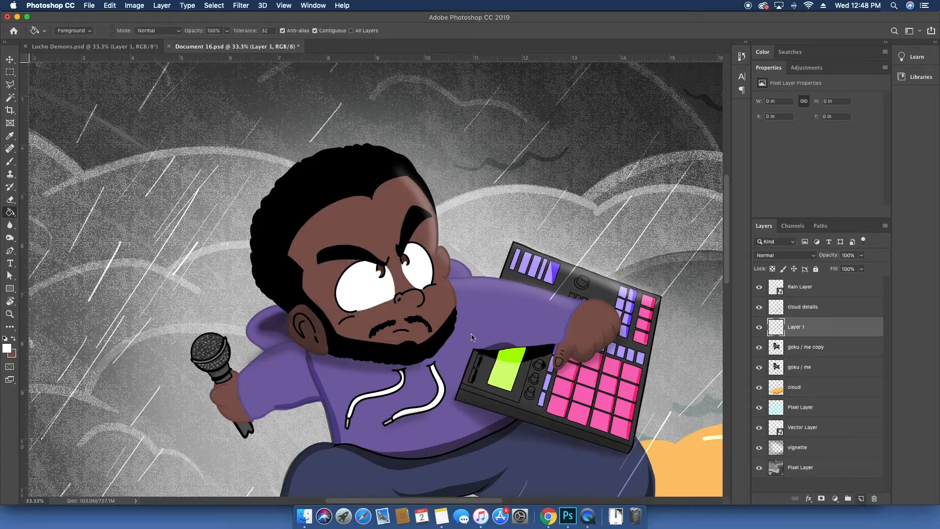
{"action": "left_click", "coordinate": [343, 278]}
{"action": "key", "text": "super+z"}
{"action": "key", "text": "x"}
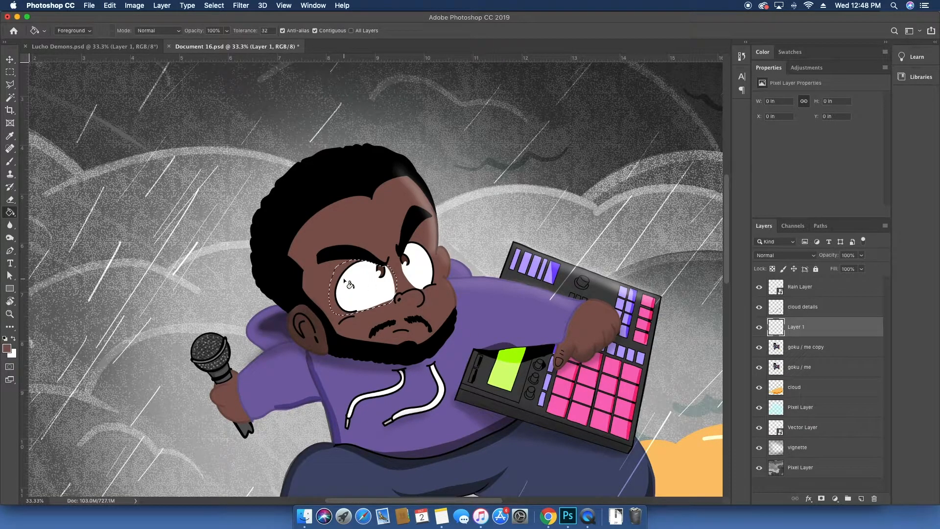
{"action": "left_click", "coordinate": [344, 279]}
{"action": "key", "text": "super+d"}
Step: Zoom to the right eye and trace a Pen path around its outline
{"action": "key", "text": "z"}
{"action": "left_click_drag", "start_coordinate": [388, 268], "coordinate": [444, 266]}
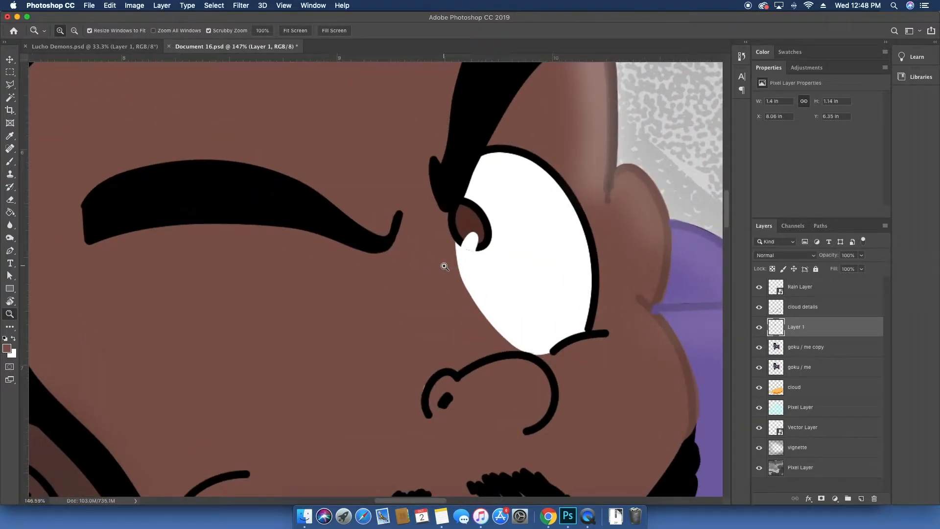
{"action": "key", "text": "p"}
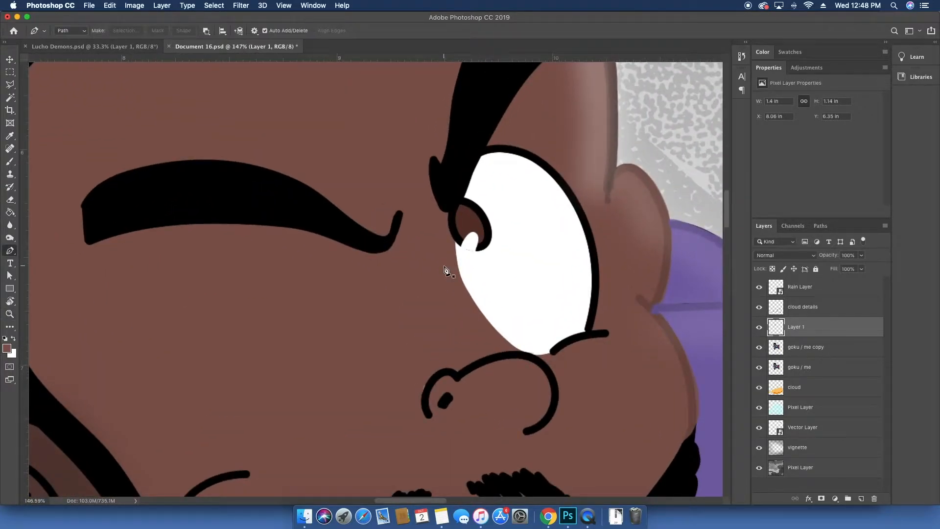
{"action": "left_click", "coordinate": [493, 135]}
{"action": "left_click_drag", "start_coordinate": [468, 181], "coordinate": [469, 194]}
{"action": "left_click_drag", "start_coordinate": [455, 211], "coordinate": [439, 215]}
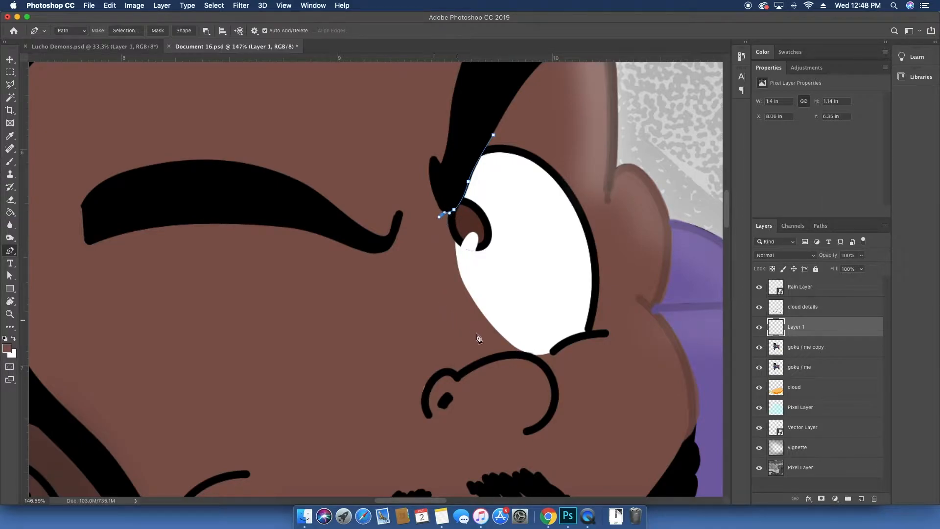
{"action": "left_click_drag", "start_coordinate": [489, 340], "coordinate": [609, 293]}
{"action": "left_click_drag", "start_coordinate": [493, 135], "coordinate": [442, 136]}
Step: Adjust the lower anchor of the right-eye path near the nose and convert the path into a selection
{"action": "key", "text": "super+equal"}
{"action": "key", "text": "super+equal"}
{"action": "key", "text": "super+equal"}
{"action": "left_click_drag", "start_coordinate": [309, 113], "coordinate": [164, 35]}
{"action": "key", "text": "a"}
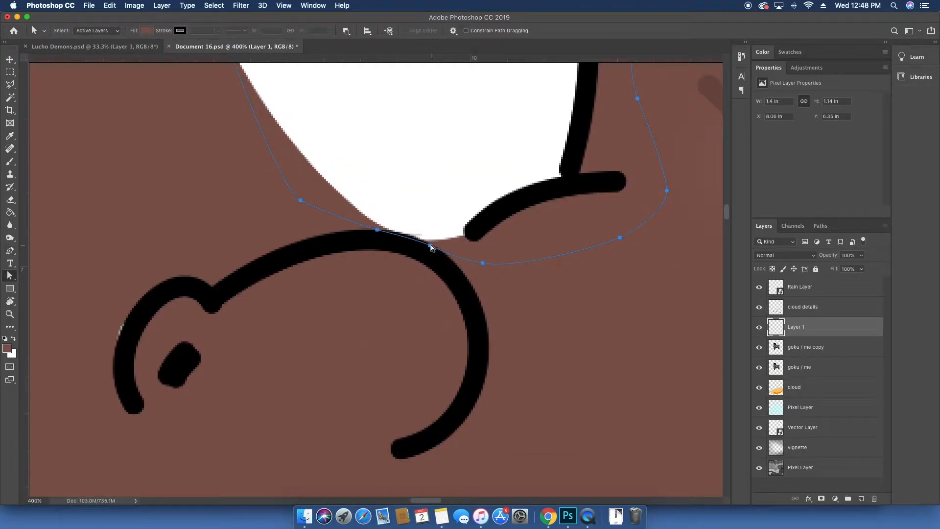
{"action": "left_click", "coordinate": [431, 246]}
{"action": "left_click_drag", "start_coordinate": [429, 247], "coordinate": [380, 230]}
{"action": "right_click", "coordinate": [380, 229]}
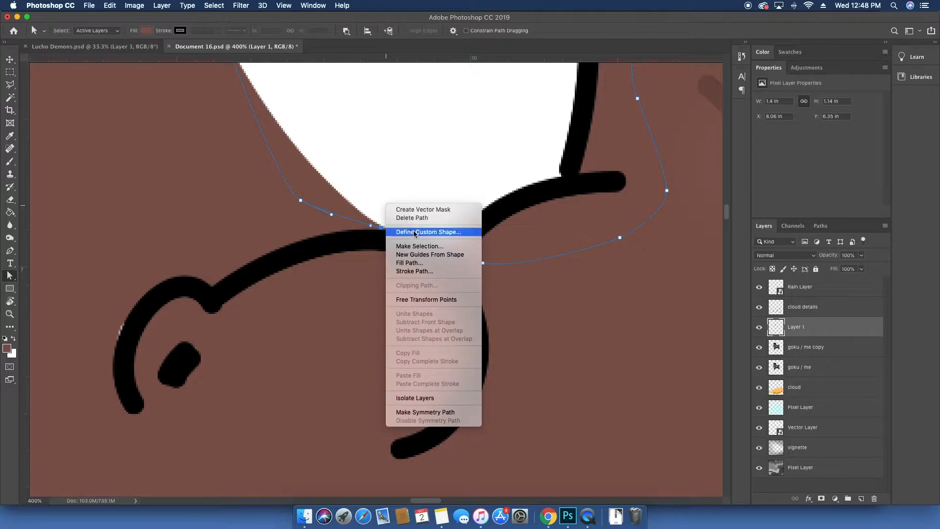
{"action": "left_click", "coordinate": [419, 246]}
{"action": "key", "text": "Return"}
Step: Fill the right-eye selection with the skin color on the new layer and deselect
{"action": "scroll", "coordinate": [418, 242], "scroll_direction": "down", "scroll_amount": 6}
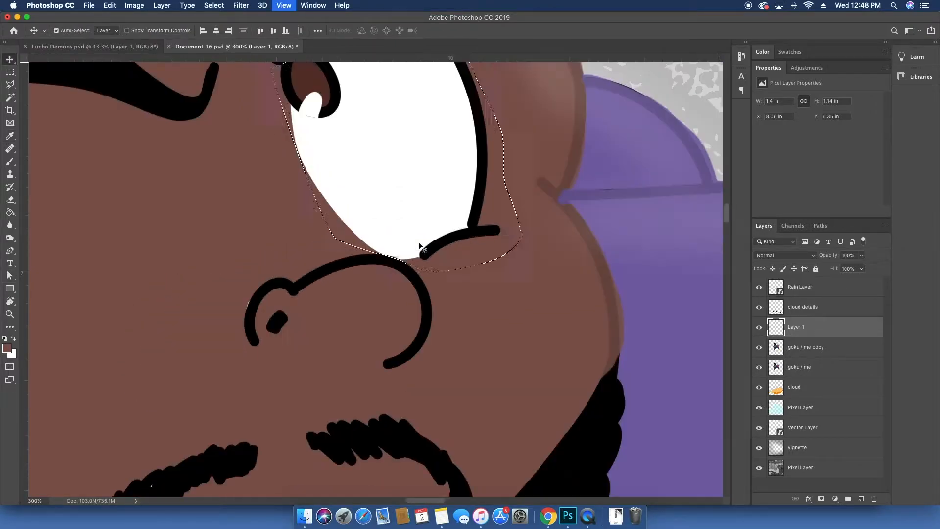
{"action": "key", "text": "g"}
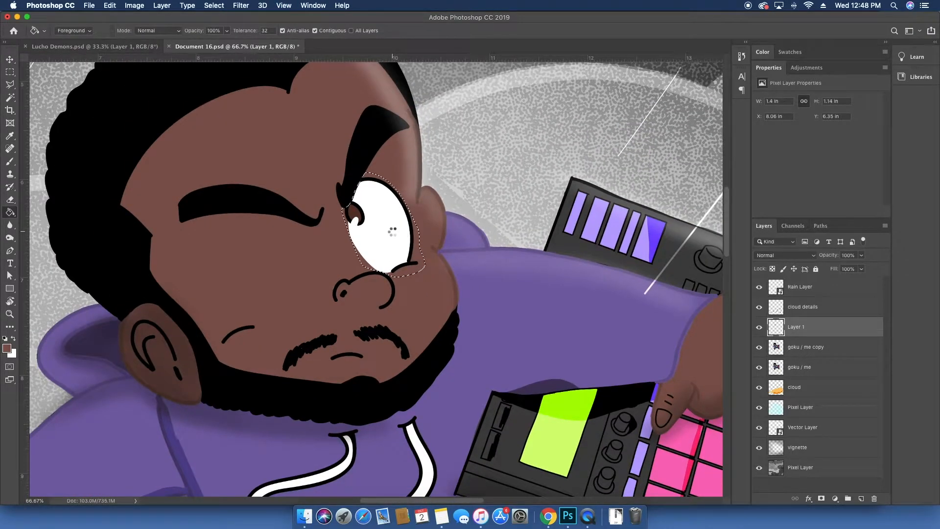
{"action": "left_click", "coordinate": [393, 231]}
{"action": "key", "text": "super+z"}
{"action": "key", "text": "super+shift+i"}
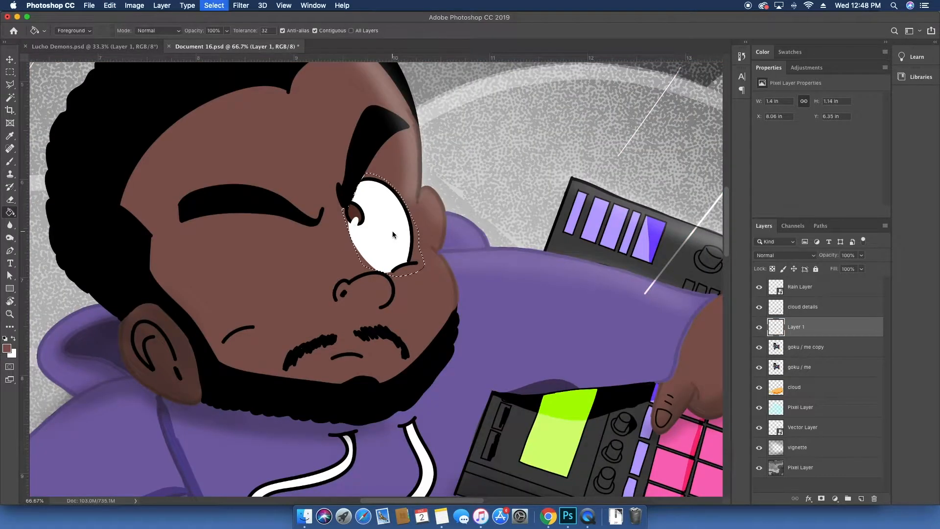
{"action": "left_click", "coordinate": [393, 233]}
{"action": "key", "text": "super+d"}
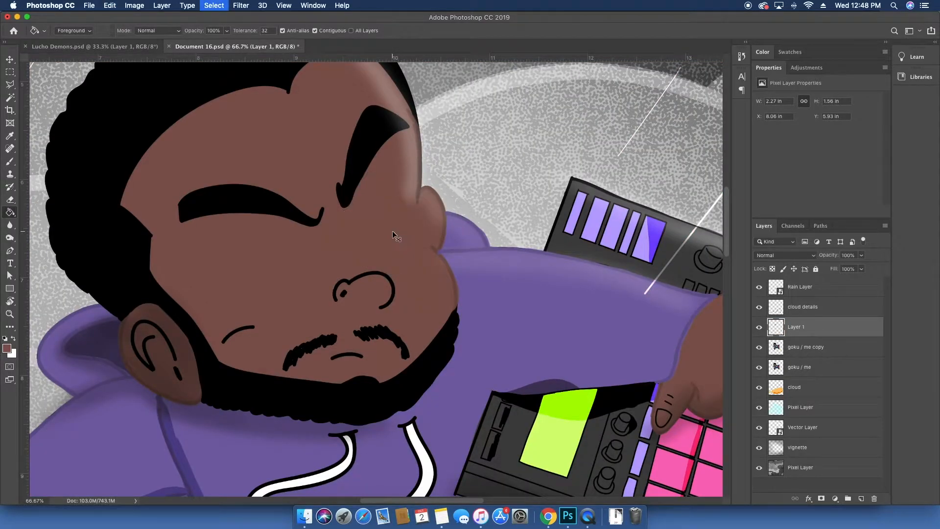
Step: Zoom to the cheek beside the ear and choose a soft round brush of 36 px
{"action": "key", "text": "v"}
{"action": "key", "text": "z"}
{"action": "left_click_drag", "start_coordinate": [399, 197], "coordinate": [465, 210]}
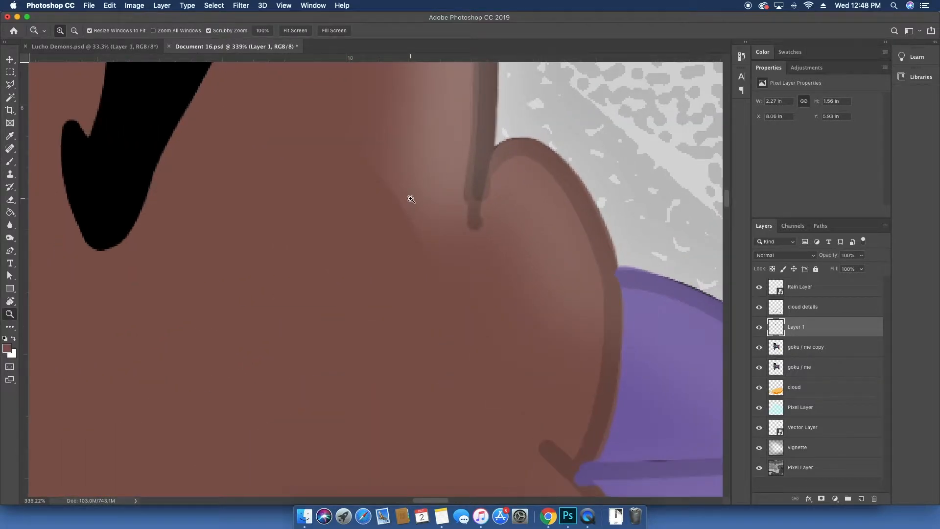
{"action": "key", "text": "i"}
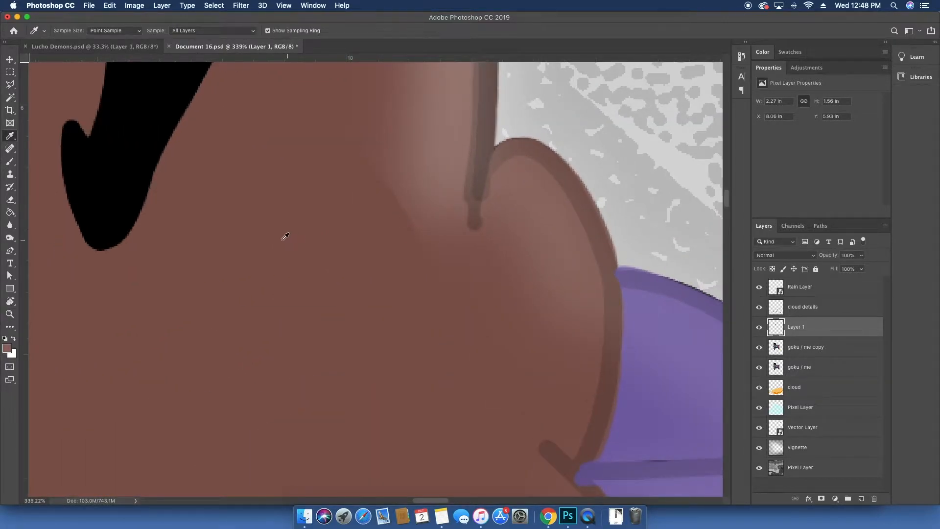
{"action": "key", "text": "b"}
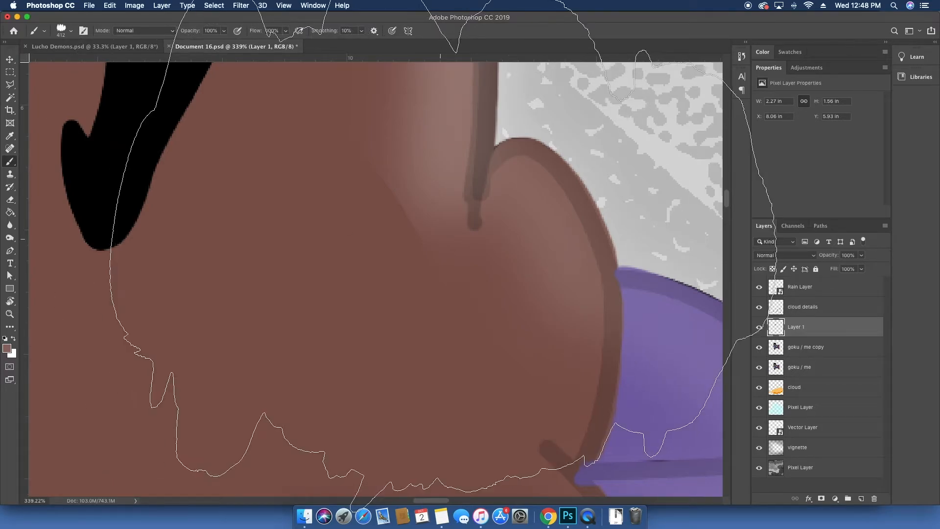
{"action": "right_click", "coordinate": [442, 253]}
{"action": "left_click", "coordinate": [514, 272]}
{"action": "left_click", "coordinate": [471, 318]}
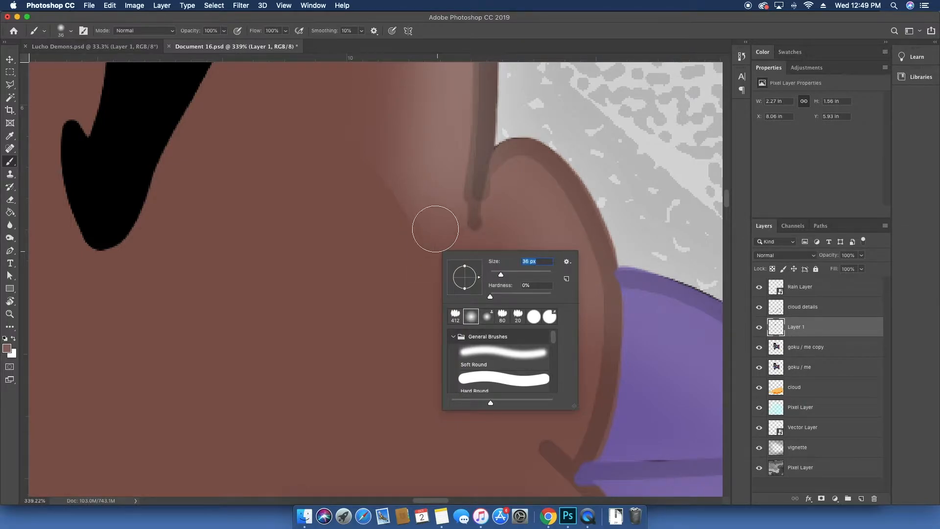
{"action": "left_click", "coordinate": [413, 234]}
{"action": "mouse_move", "coordinate": [409, 232]}
{"action": "left_mouse_down"}
{"action": "mouse_move", "coordinate": [376, 179]}
{"action": "mouse_move", "coordinate": [340, 147]}
{"action": "left_mouse_up"}
{"action": "key", "text": "super+z"}
{"action": "key", "text": "super+z"}
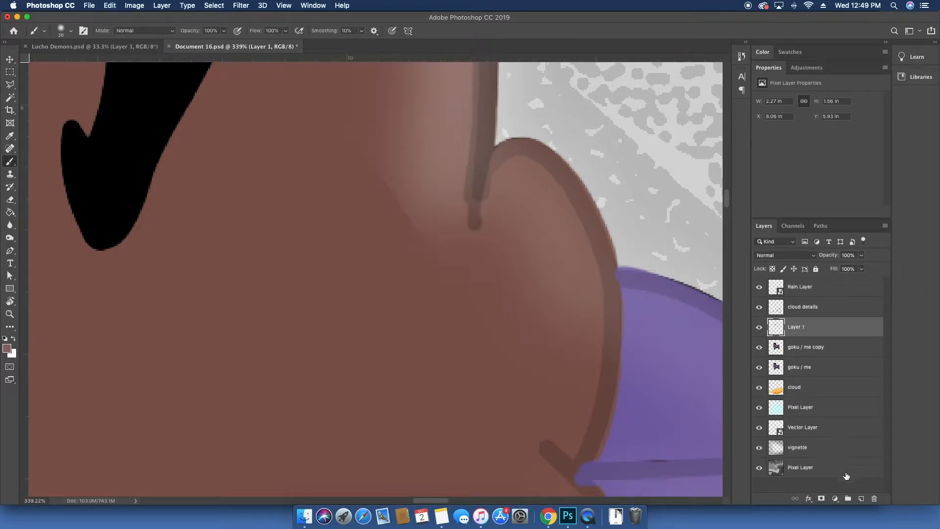
Step: Paint a soft skin-tone stroke on a new layer beside the ear and erase part of it
{"action": "left_click", "coordinate": [861, 497]}
{"action": "left_click_drag", "start_coordinate": [432, 241], "coordinate": [365, 161]}
{"action": "key", "text": "e"}
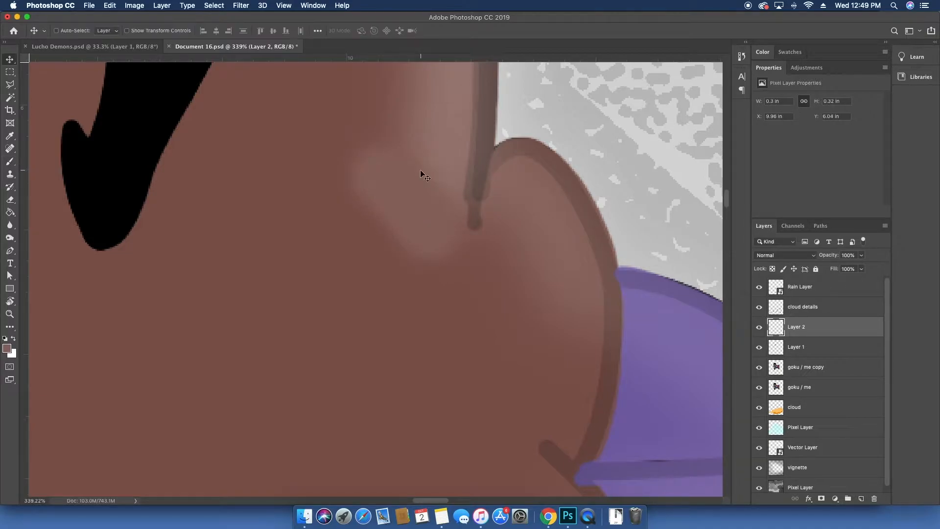
{"action": "right_click", "coordinate": [407, 152]}
{"action": "left_click_drag", "start_coordinate": [481, 176], "coordinate": [387, 173]}
{"action": "left_click", "coordinate": [473, 175]}
{"action": "left_click", "coordinate": [389, 131]}
{"action": "mouse_move", "coordinate": [431, 155]}
{"action": "left_mouse_down"}
{"action": "mouse_move", "coordinate": [456, 183]}
{"action": "mouse_move", "coordinate": [476, 232]}
{"action": "mouse_move", "coordinate": [393, 132]}
{"action": "mouse_move", "coordinate": [365, 119]}
{"action": "left_mouse_up"}
Step: Move the stroke and slightly scale it with Free Transform
{"action": "key", "text": "v"}
{"action": "left_click_drag", "start_coordinate": [419, 188], "coordinate": [430, 176]}
{"action": "key", "text": "ctrl+t"}
{"action": "left_click_drag", "start_coordinate": [521, 179], "coordinate": [531, 186]}
{"action": "key", "text": "Return"}
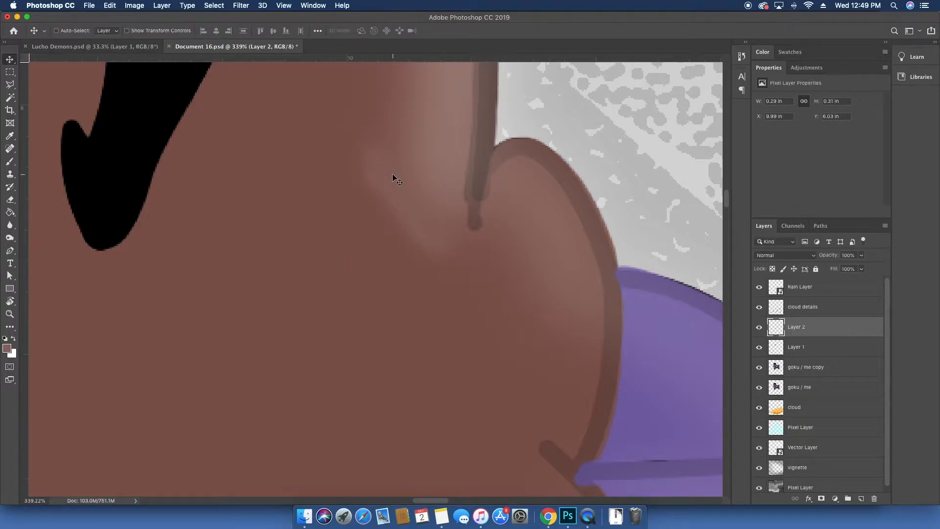
Step: Zoom into the stroke and switch to the Smudge tool, opening its brush preset options
{"action": "key", "text": "super+minus"}
{"action": "key", "text": "super+minus"}
{"action": "key", "text": "super+minus"}
{"action": "key", "text": "super+minus"}
{"action": "key", "text": "super+plus"}
{"action": "key", "text": "super+plus"}
{"action": "key", "text": "super+plus"}
{"action": "key", "text": "super+plus"}
{"action": "key", "text": "super+plus"}
{"action": "scroll", "coordinate": [420, 174], "scroll_direction": "up", "scroll_amount": 5}
{"action": "scroll", "coordinate": [420, 174], "scroll_direction": "right", "scroll_amount": 3}
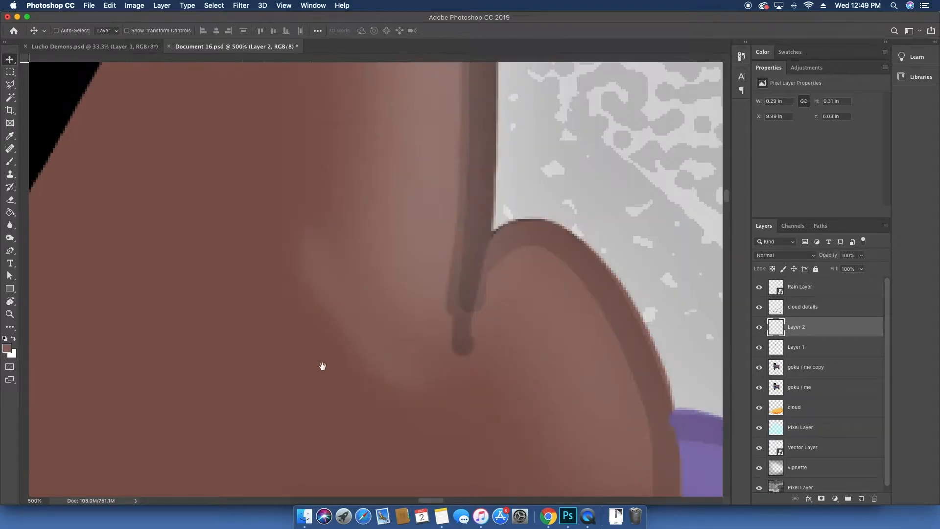
{"action": "left_click", "coordinate": [9, 234]}
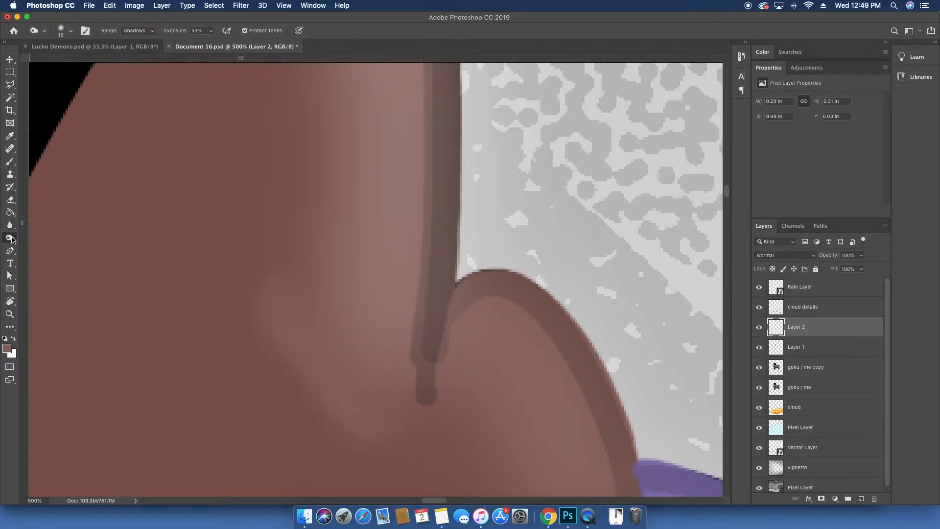
{"action": "left_click", "coordinate": [10, 225]}
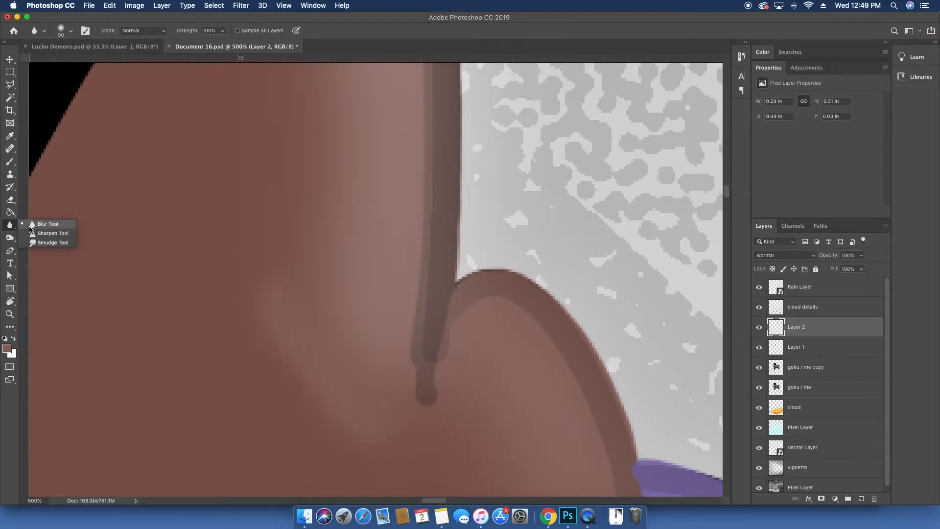
{"action": "left_click", "coordinate": [49, 243]}
{"action": "right_click", "coordinate": [294, 293]}
{"action": "left_click", "coordinate": [415, 290]}
{"action": "right_click", "coordinate": [369, 309]}
{"action": "left_click", "coordinate": [426, 328]}
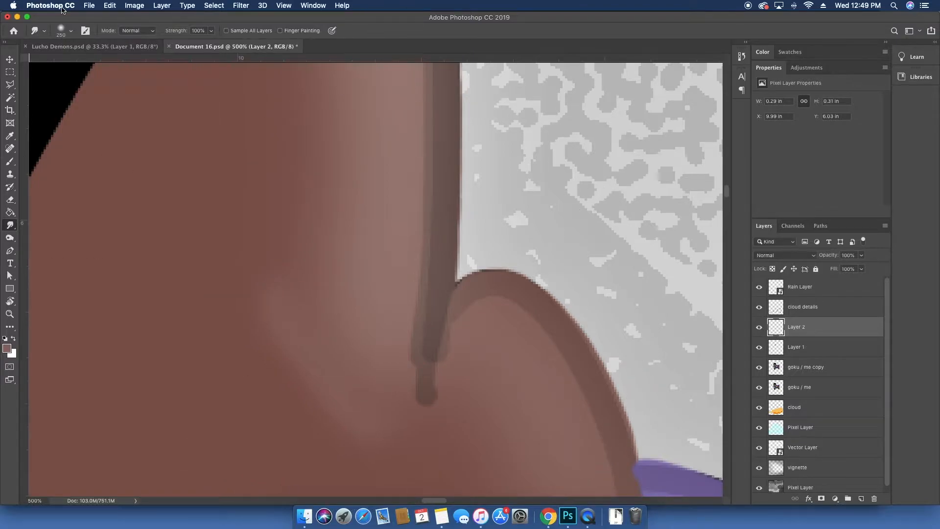
Step: Set the smudge brush size to 38 px, smudge the stroke and delete its layer
{"action": "left_click", "coordinate": [72, 33]}
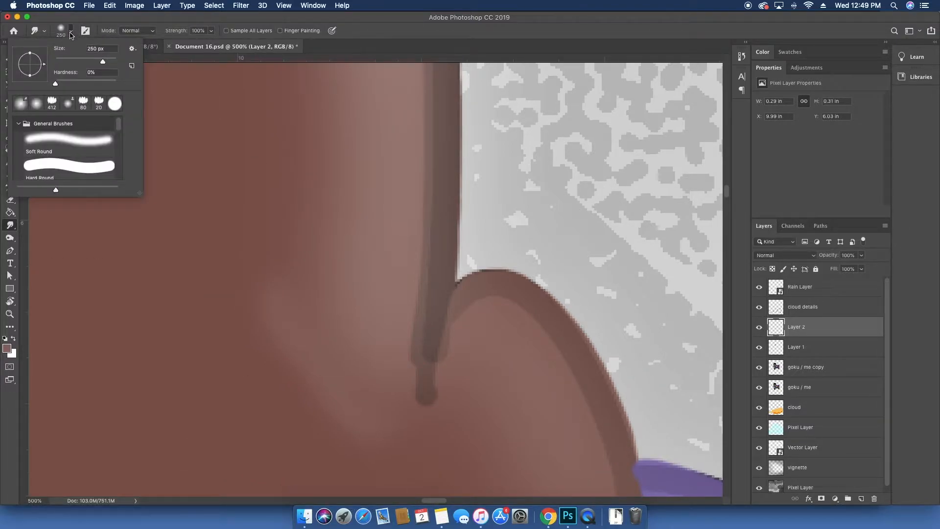
{"action": "left_click", "coordinate": [81, 62]}
{"action": "left_click", "coordinate": [72, 31]}
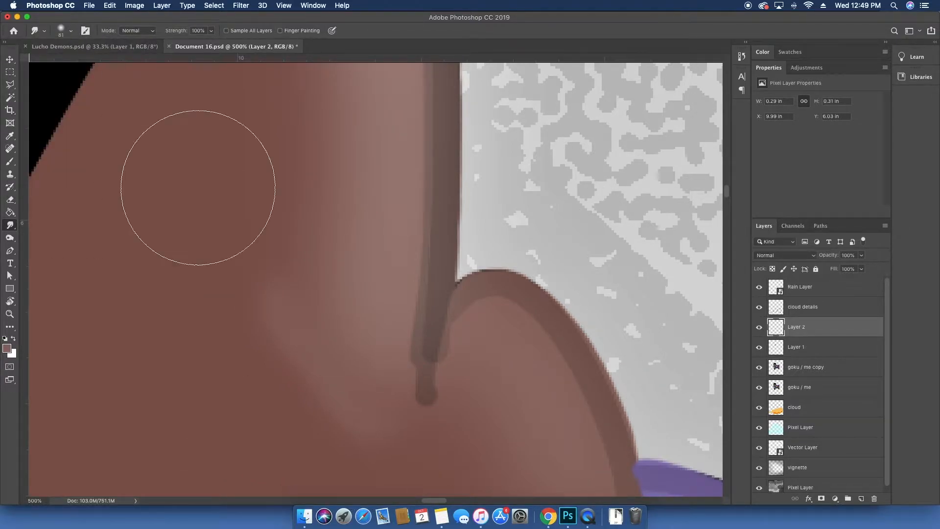
{"action": "left_click", "coordinate": [73, 33]}
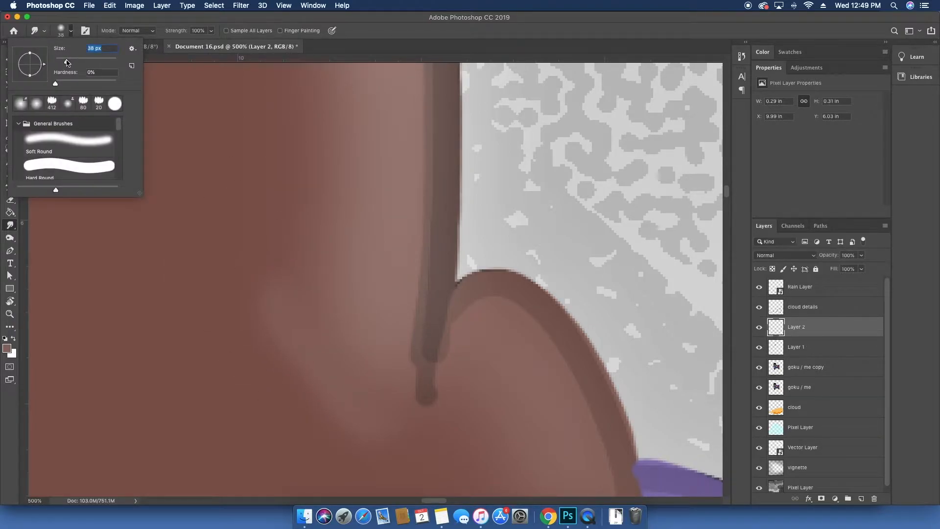
{"action": "mouse_move", "coordinate": [275, 287]}
{"action": "left_mouse_down"}
{"action": "mouse_move", "coordinate": [290, 293]}
{"action": "mouse_move", "coordinate": [343, 275]}
{"action": "left_mouse_up"}
{"action": "mouse_move", "coordinate": [322, 321]}
{"action": "left_mouse_down"}
{"action": "mouse_move", "coordinate": [289, 329]}
{"action": "mouse_move", "coordinate": [341, 314]}
{"action": "mouse_move", "coordinate": [308, 303]}
{"action": "mouse_move", "coordinate": [302, 321]}
{"action": "left_mouse_up"}
{"action": "key", "text": "v"}
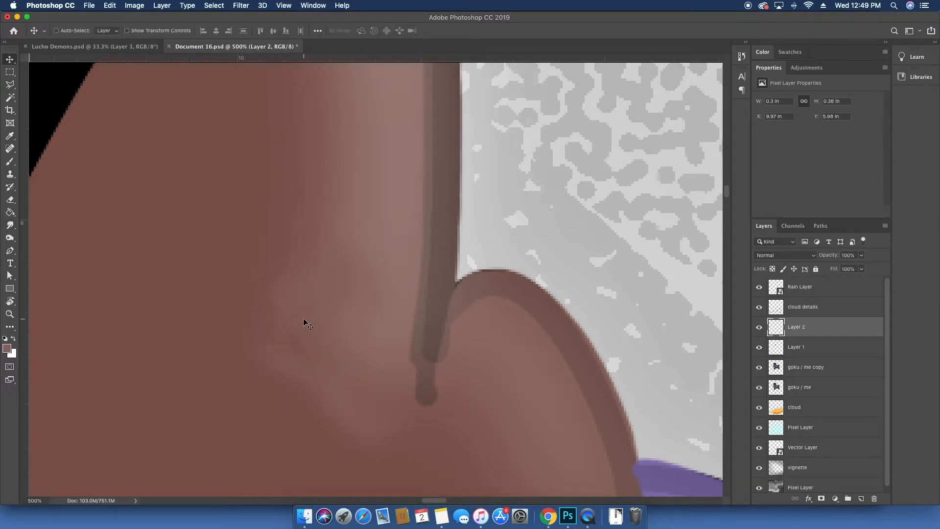
{"action": "key", "text": "BackSpace"}
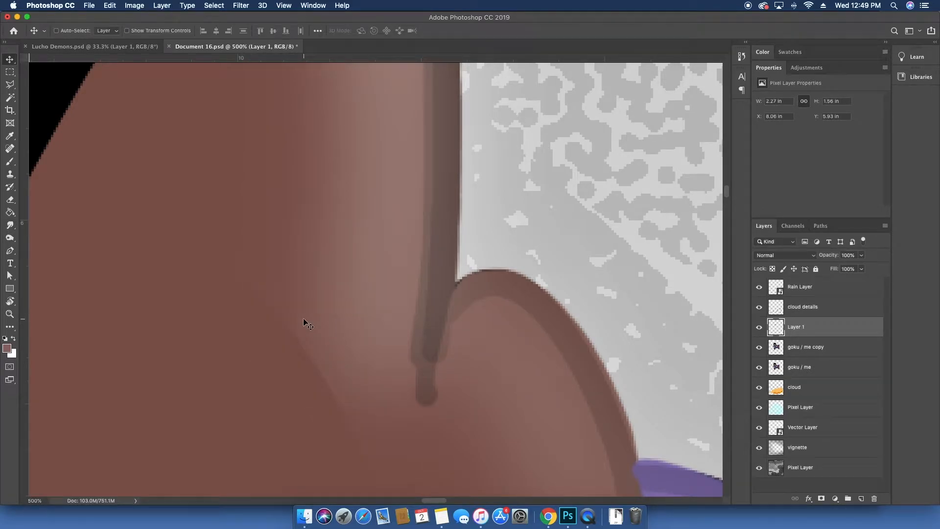
Step: Merge Layer 1 with the goku / me copy layer
{"action": "left_click", "coordinate": [760, 330]}
{"action": "left_click", "coordinate": [760, 330]}
{"action": "left_click", "coordinate": [803, 353], "text": "shift"}
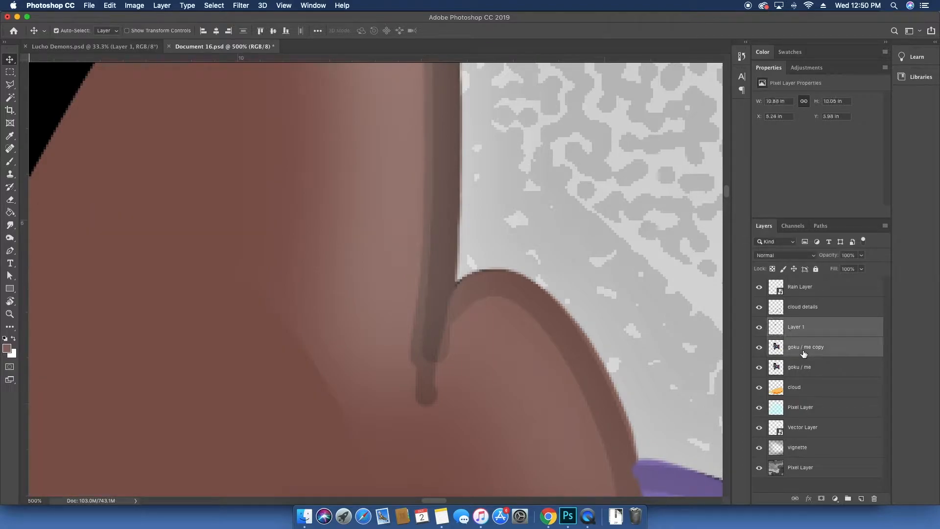
{"action": "key", "text": "super+e"}
{"action": "key", "text": "b"}
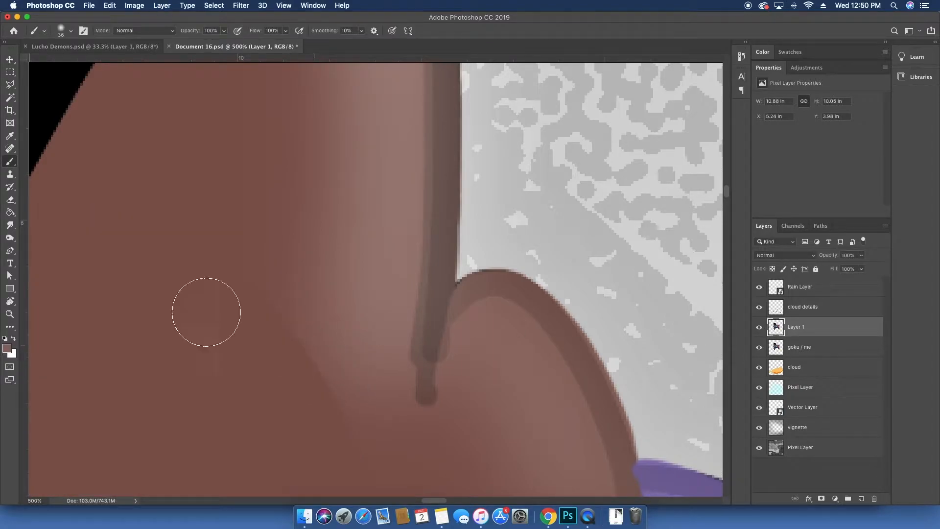
{"action": "left_click", "coordinate": [9, 224]}
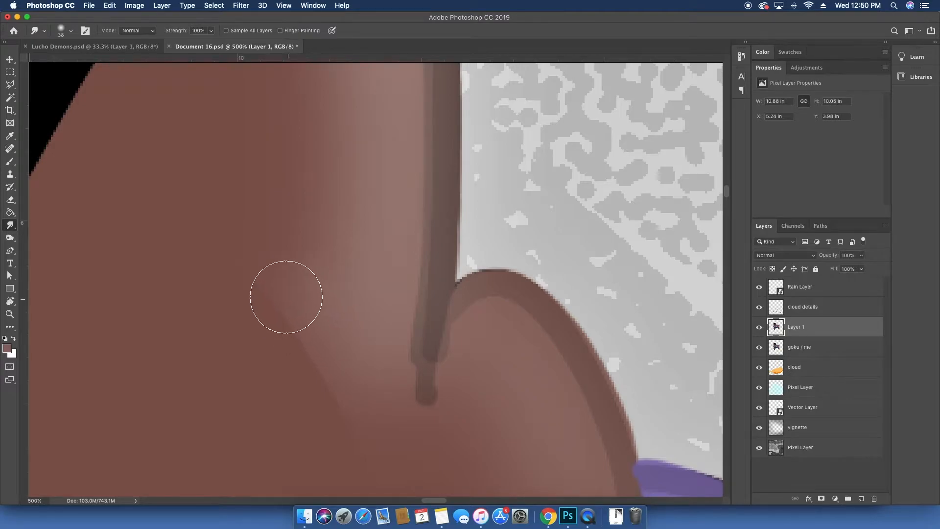
{"action": "mouse_move", "coordinate": [324, 338]}
{"action": "left_mouse_down"}
{"action": "mouse_move", "coordinate": [292, 339]}
{"action": "mouse_move", "coordinate": [317, 359]}
{"action": "mouse_move", "coordinate": [311, 378]}
{"action": "mouse_move", "coordinate": [302, 352]}
{"action": "left_mouse_up"}
{"action": "key", "text": "super+z"}
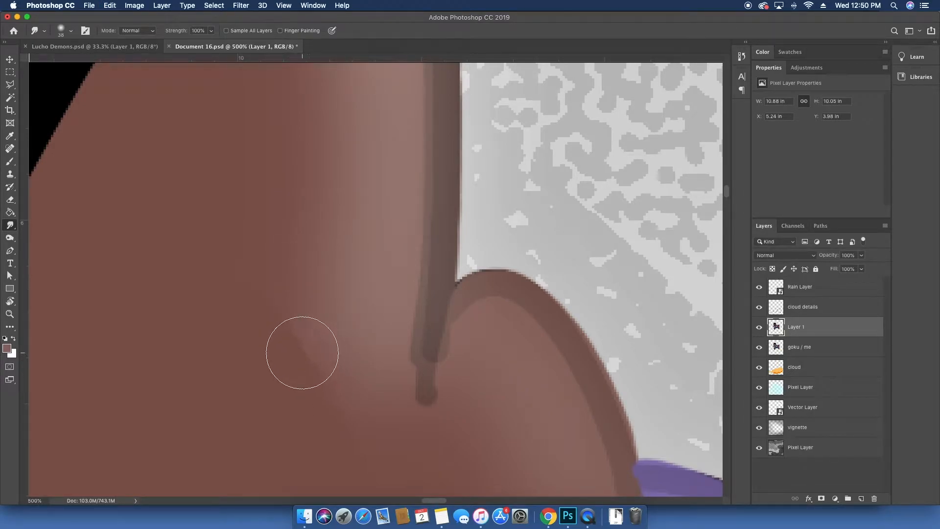
Step: Switch to the Blur tool, set its brush size to 41 px and blur the skin where the stroke was
{"action": "right_click", "coordinate": [13, 228]}
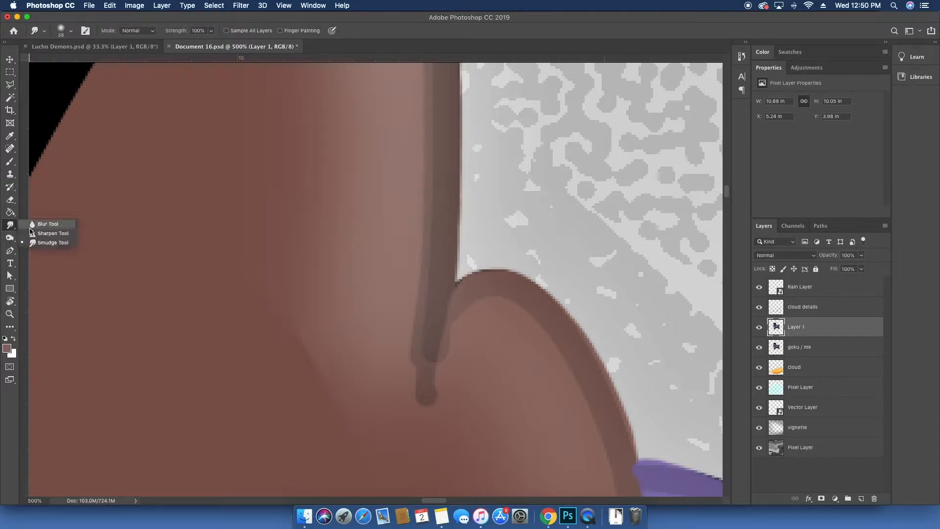
{"action": "left_click", "coordinate": [58, 226]}
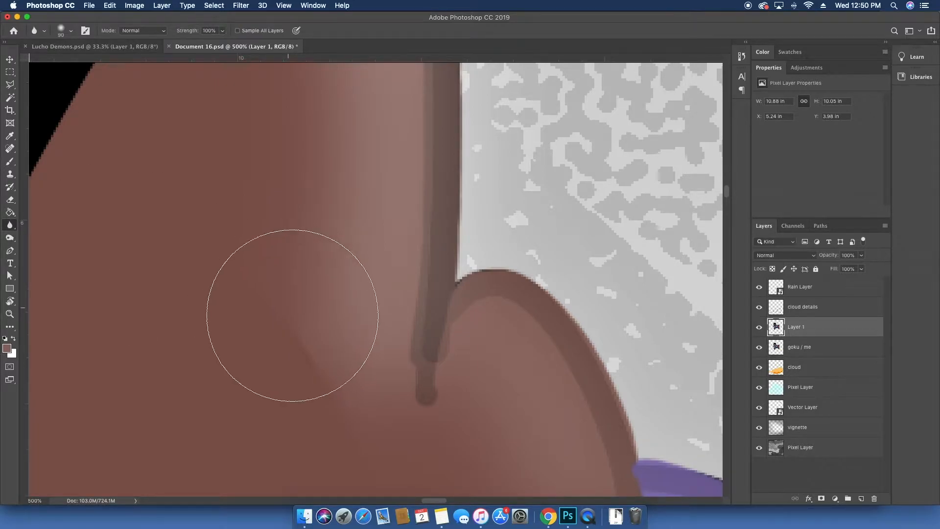
{"action": "right_click", "coordinate": [298, 326]}
{"action": "left_click_drag", "start_coordinate": [387, 352], "coordinate": [366, 351]}
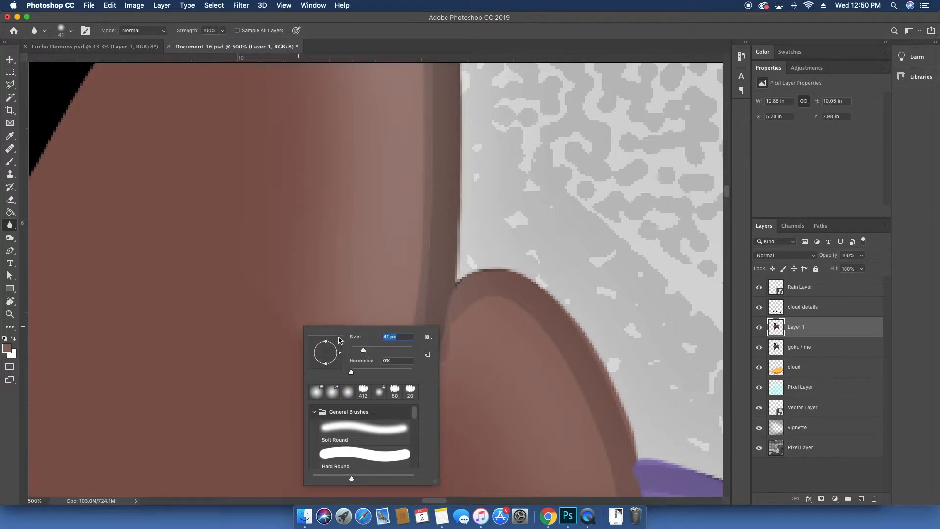
{"action": "left_click", "coordinate": [282, 307]}
{"action": "mouse_move", "coordinate": [303, 349]}
{"action": "left_mouse_down"}
{"action": "mouse_move", "coordinate": [315, 375]}
{"action": "mouse_move", "coordinate": [311, 321]}
{"action": "mouse_move", "coordinate": [320, 374]}
{"action": "mouse_move", "coordinate": [309, 333]}
{"action": "mouse_move", "coordinate": [351, 420]}
{"action": "mouse_move", "coordinate": [330, 386]}
{"action": "mouse_move", "coordinate": [333, 423]}
{"action": "mouse_move", "coordinate": [283, 310]}
{"action": "mouse_move", "coordinate": [319, 363]}
{"action": "mouse_move", "coordinate": [337, 362]}
{"action": "mouse_move", "coordinate": [311, 349]}
{"action": "mouse_move", "coordinate": [326, 377]}
{"action": "mouse_move", "coordinate": [323, 367]}
{"action": "mouse_move", "coordinate": [293, 365]}
{"action": "mouse_move", "coordinate": [306, 350]}
{"action": "mouse_move", "coordinate": [348, 417]}
{"action": "mouse_move", "coordinate": [338, 350]}
{"action": "mouse_move", "coordinate": [341, 430]}
{"action": "left_mouse_up"}
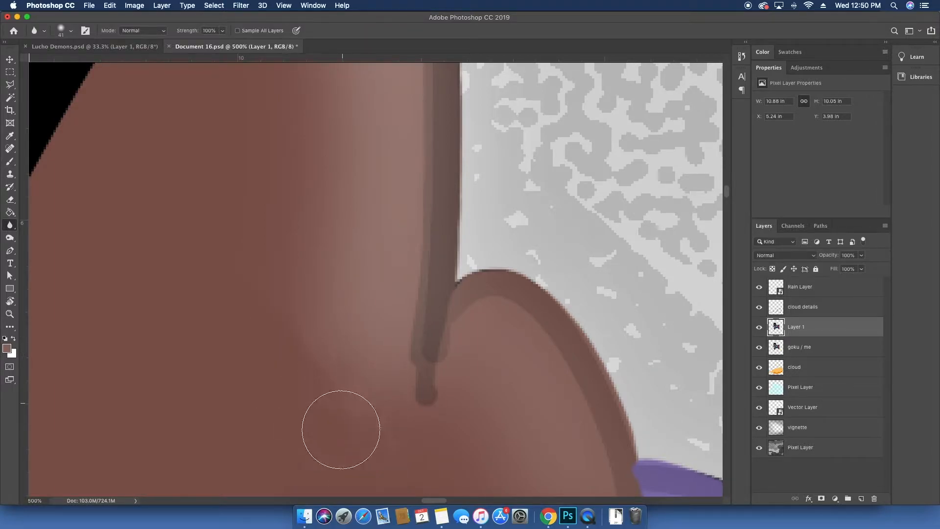
Step: Switch back to the Smudge tool, set its strength to 29% and smudge the same skin area
{"action": "left_click", "coordinate": [10, 225]}
{"action": "left_click", "coordinate": [49, 243]}
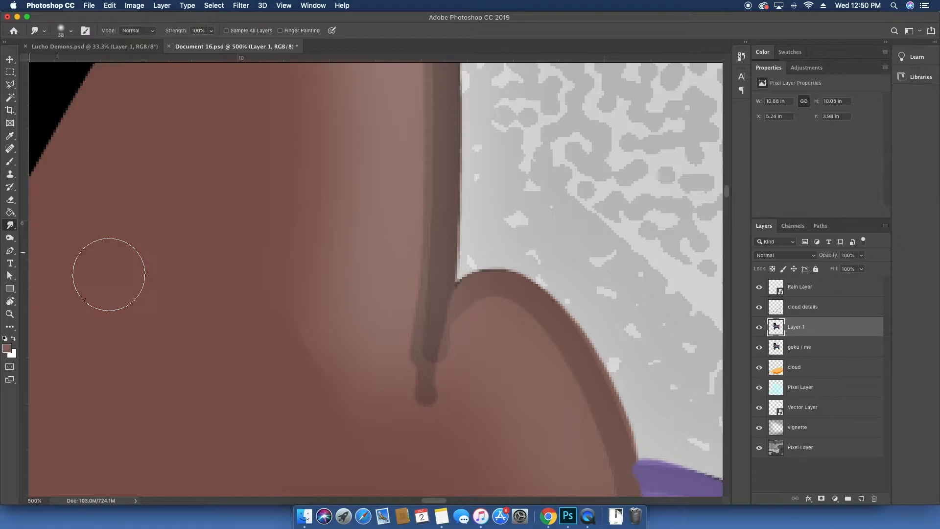
{"action": "left_click_drag", "start_coordinate": [163, 33], "coordinate": [138, 34]}
{"action": "mouse_move", "coordinate": [319, 323]}
{"action": "left_mouse_down"}
{"action": "mouse_move", "coordinate": [340, 373]}
{"action": "mouse_move", "coordinate": [332, 376]}
{"action": "mouse_move", "coordinate": [318, 335]}
{"action": "mouse_move", "coordinate": [317, 371]}
{"action": "mouse_move", "coordinate": [300, 284]}
{"action": "mouse_move", "coordinate": [300, 336]}
{"action": "mouse_move", "coordinate": [279, 260]}
{"action": "mouse_move", "coordinate": [344, 432]}
{"action": "mouse_move", "coordinate": [340, 358]}
{"action": "mouse_move", "coordinate": [359, 408]}
{"action": "mouse_move", "coordinate": [316, 306]}
{"action": "mouse_move", "coordinate": [325, 337]}
{"action": "mouse_move", "coordinate": [244, 260]}
{"action": "mouse_move", "coordinate": [316, 322]}
{"action": "mouse_move", "coordinate": [308, 354]}
{"action": "mouse_move", "coordinate": [327, 339]}
{"action": "mouse_move", "coordinate": [312, 371]}
{"action": "mouse_move", "coordinate": [330, 380]}
{"action": "mouse_move", "coordinate": [300, 424]}
{"action": "mouse_move", "coordinate": [297, 378]}
{"action": "mouse_move", "coordinate": [322, 316]}
{"action": "mouse_move", "coordinate": [257, 345]}
{"action": "mouse_move", "coordinate": [353, 254]}
{"action": "mouse_move", "coordinate": [319, 395]}
{"action": "mouse_move", "coordinate": [295, 426]}
{"action": "mouse_move", "coordinate": [369, 274]}
{"action": "mouse_move", "coordinate": [324, 371]}
{"action": "mouse_move", "coordinate": [319, 347]}
{"action": "mouse_move", "coordinate": [345, 255]}
{"action": "mouse_move", "coordinate": [291, 352]}
{"action": "left_mouse_up"}
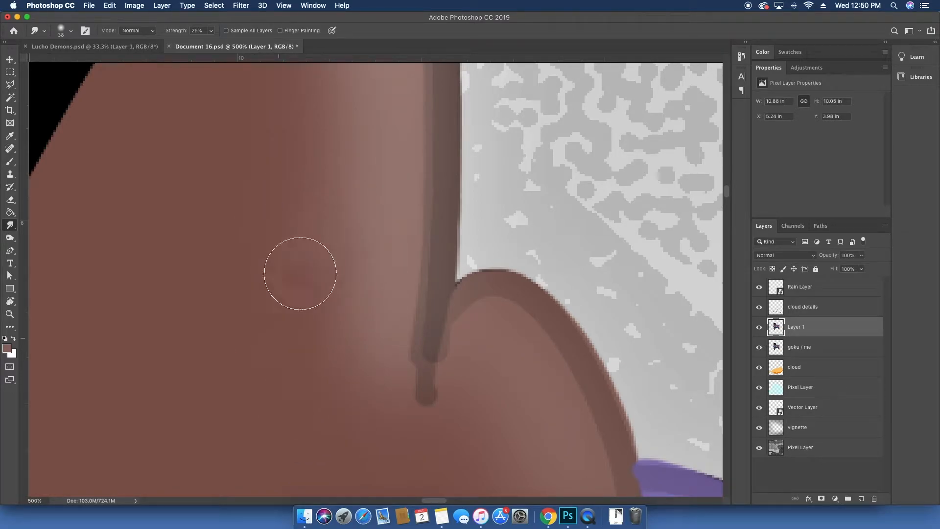
Step: Smudge a small spot of skin just below the eyebrow with the Smudge tool
{"action": "key", "text": "v"}
{"action": "key", "text": "super+minus"}
{"action": "key", "text": "super+minus"}
{"action": "key", "text": "super+minus"}
{"action": "key", "text": "super+minus"}
{"action": "key", "text": "super+minus"}
{"action": "key", "text": "super+minus"}
{"action": "key", "text": "super+minus"}
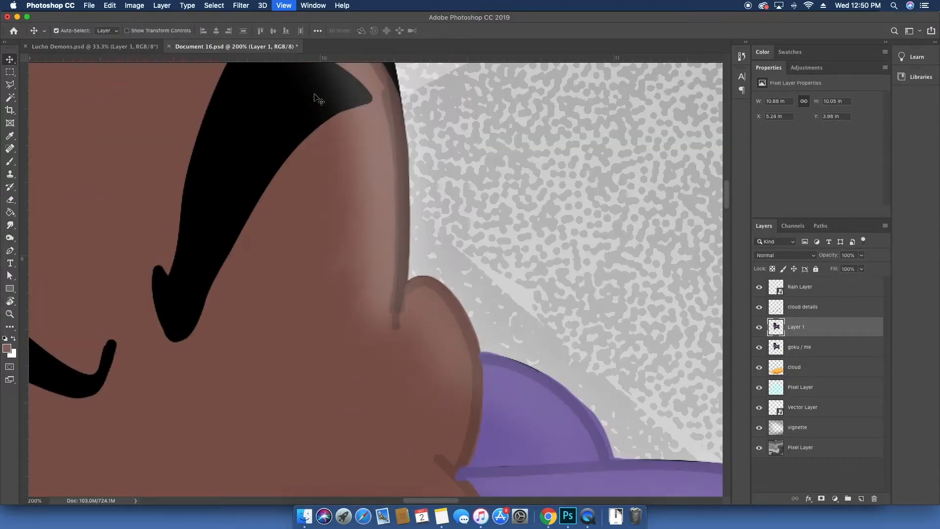
{"action": "key", "text": "super+minus"}
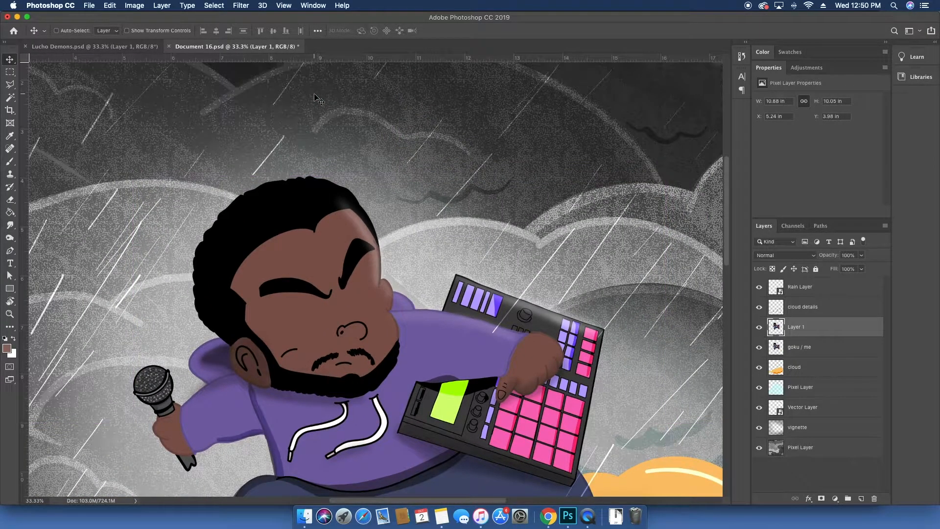
{"action": "key", "text": "super+equal"}
{"action": "key", "text": "super+equal"}
{"action": "key", "text": "super+equal"}
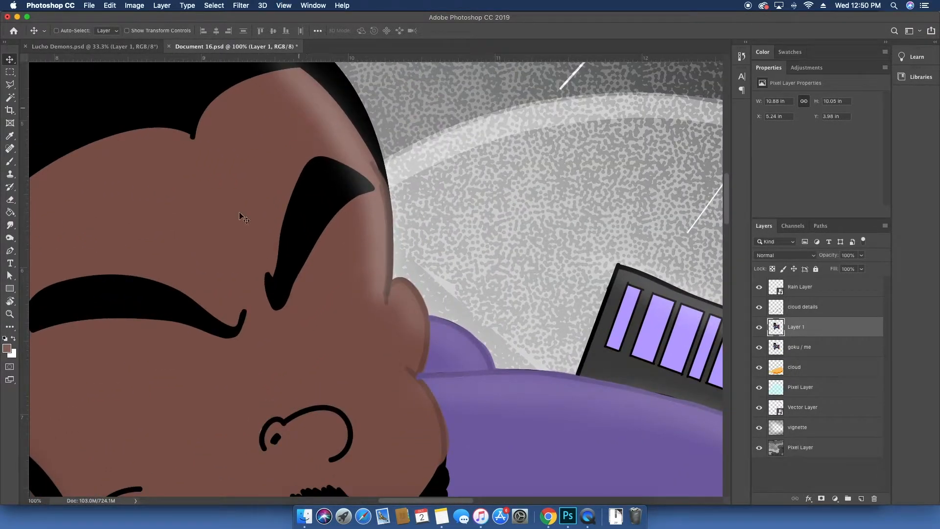
{"action": "left_click", "coordinate": [10, 226]}
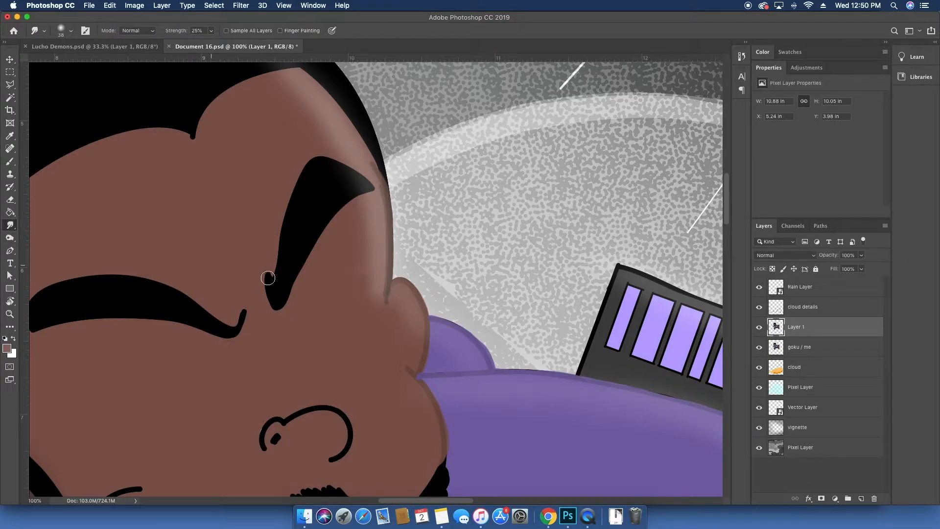
{"action": "mouse_move", "coordinate": [355, 273]}
{"action": "left_mouse_down"}
{"action": "mouse_move", "coordinate": [376, 252]}
{"action": "mouse_move", "coordinate": [355, 274]}
{"action": "mouse_move", "coordinate": [362, 243]}
{"action": "mouse_move", "coordinate": [355, 285]}
{"action": "left_mouse_up"}
Step: Add a new empty layer and draw a curved Pen path around the eye below the eyebrow
{"action": "key", "text": "v"}
{"action": "scroll", "coordinate": [362, 224], "scroll_direction": "down", "scroll_amount": 5}
{"action": "scroll", "coordinate": [363, 225], "scroll_direction": "left", "scroll_amount": 3}
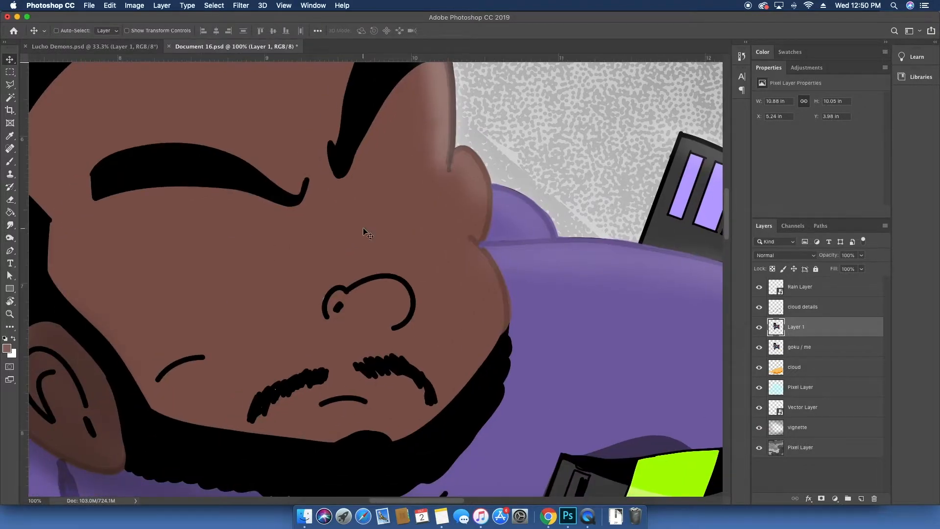
{"action": "key", "text": "p"}
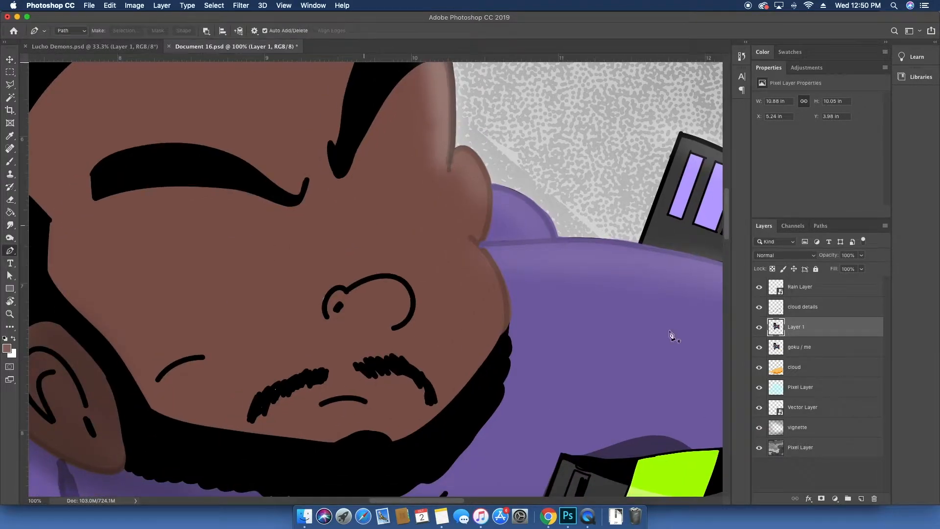
{"action": "left_click", "coordinate": [862, 499]}
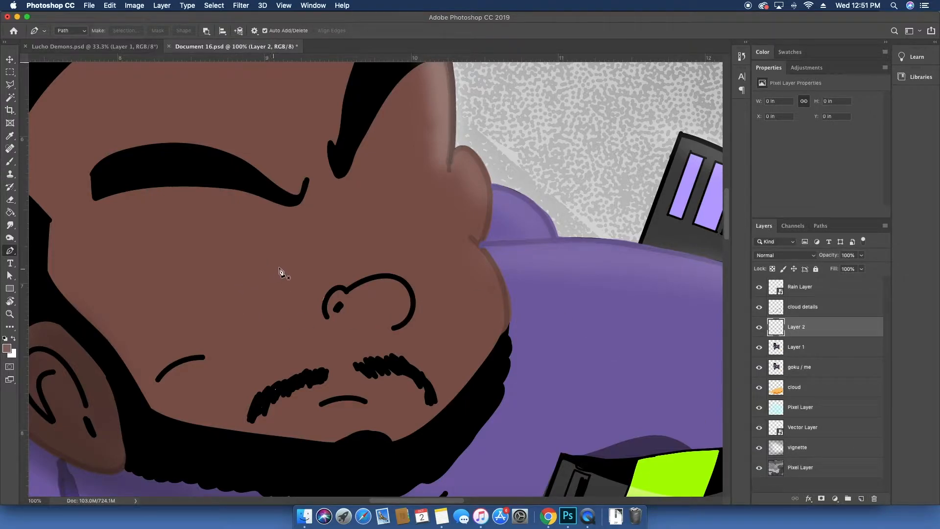
{"action": "left_click", "coordinate": [286, 253]}
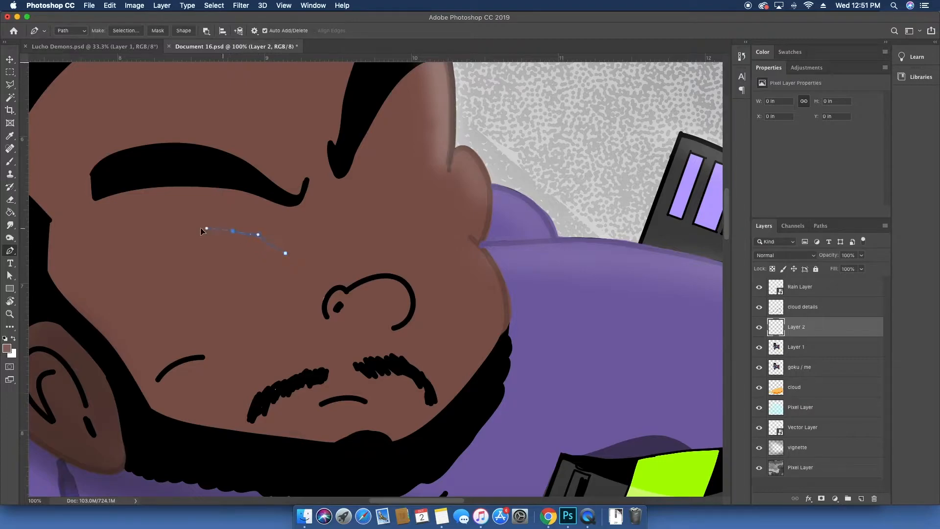
{"action": "key", "text": "super+z"}
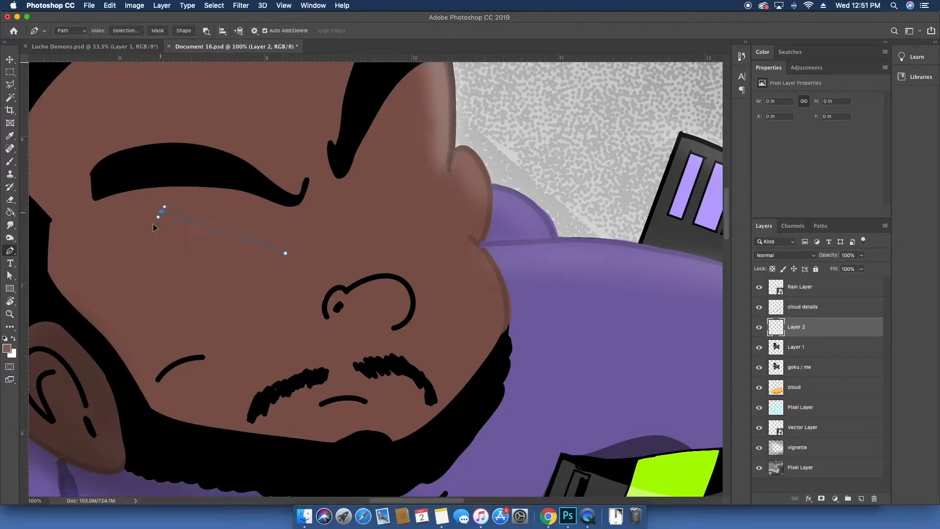
{"action": "left_click_drag", "start_coordinate": [120, 251], "coordinate": [118, 252]}
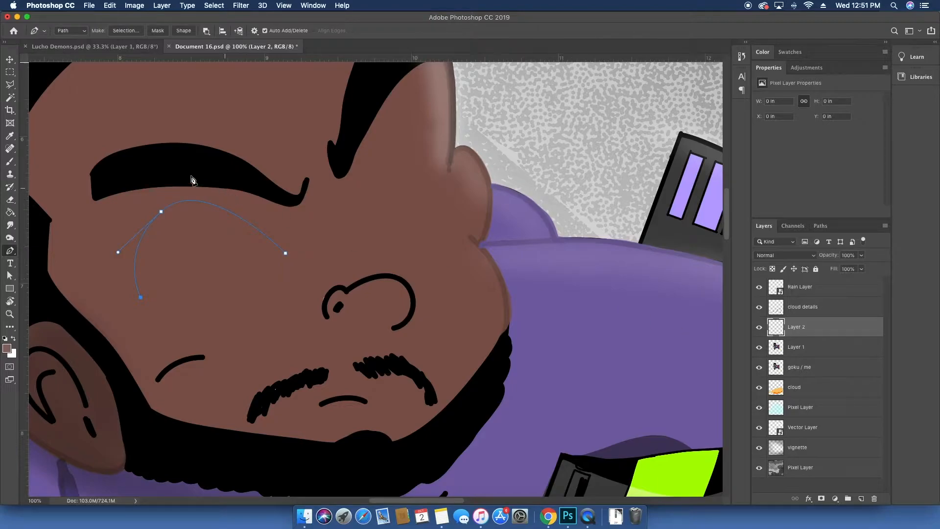
{"action": "right_click", "coordinate": [172, 172]}
{"action": "left_click", "coordinate": [216, 239]}
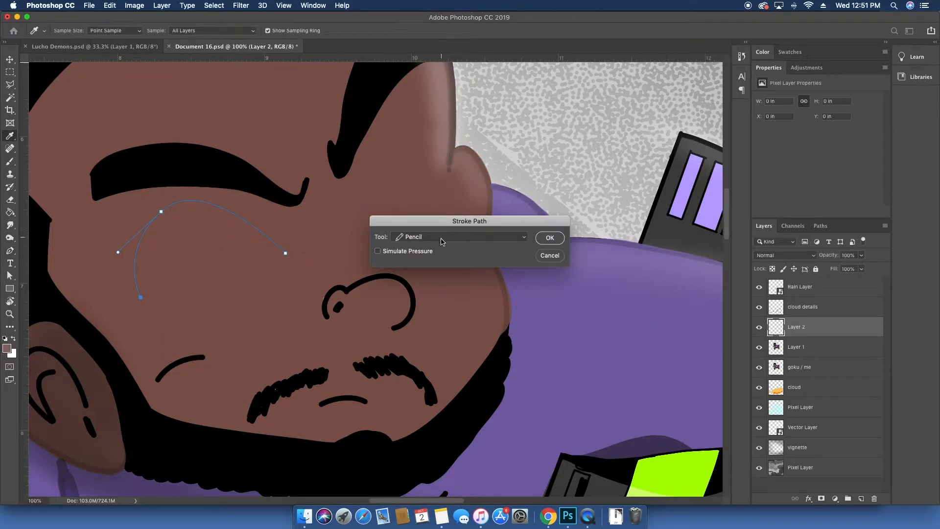
{"action": "left_click", "coordinate": [442, 240]}
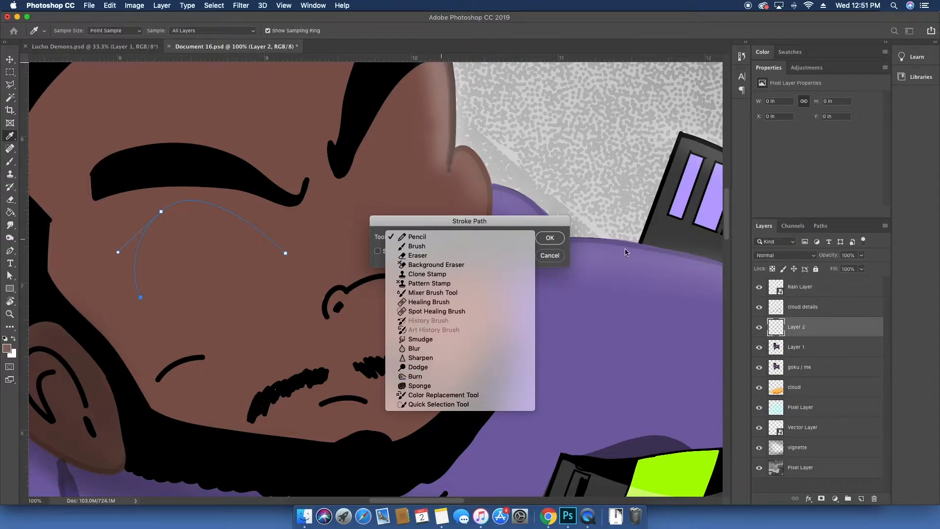
{"action": "left_click", "coordinate": [557, 258]}
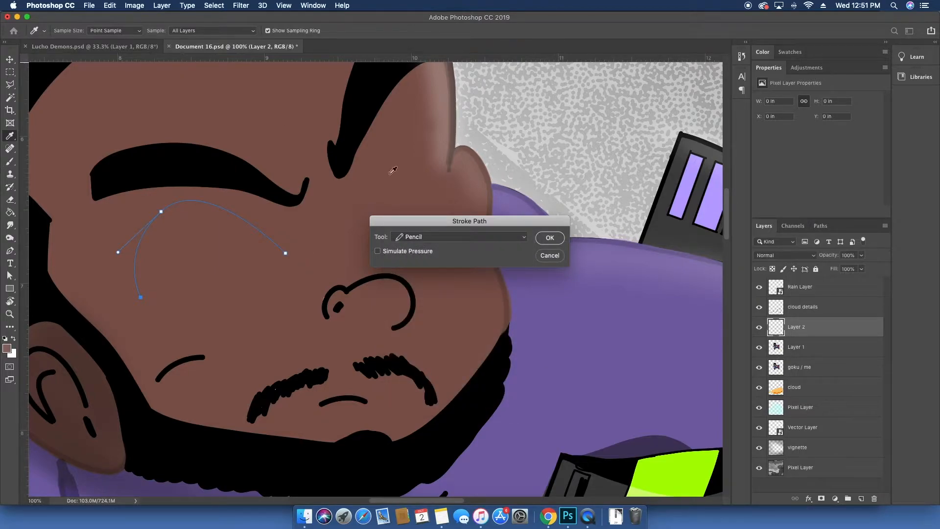
{"action": "left_click", "coordinate": [550, 255]}
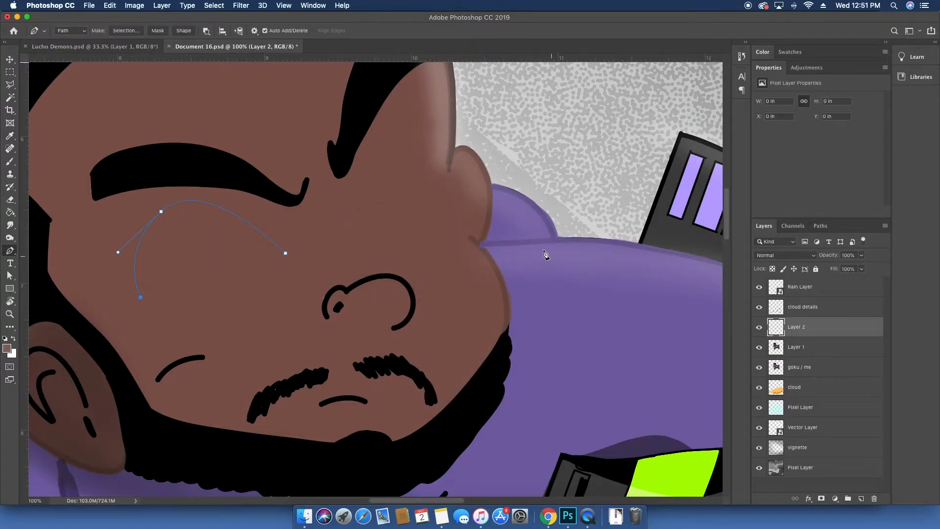
Step: Turn the pen path into a filled shape layer after briefly trying a mask
{"action": "left_click_drag", "start_coordinate": [247, 221], "coordinate": [309, 224]}
{"action": "key", "text": "super+equal"}
{"action": "key", "text": "super+equal"}
{"action": "left_click_drag", "start_coordinate": [147, 258], "coordinate": [339, 256]}
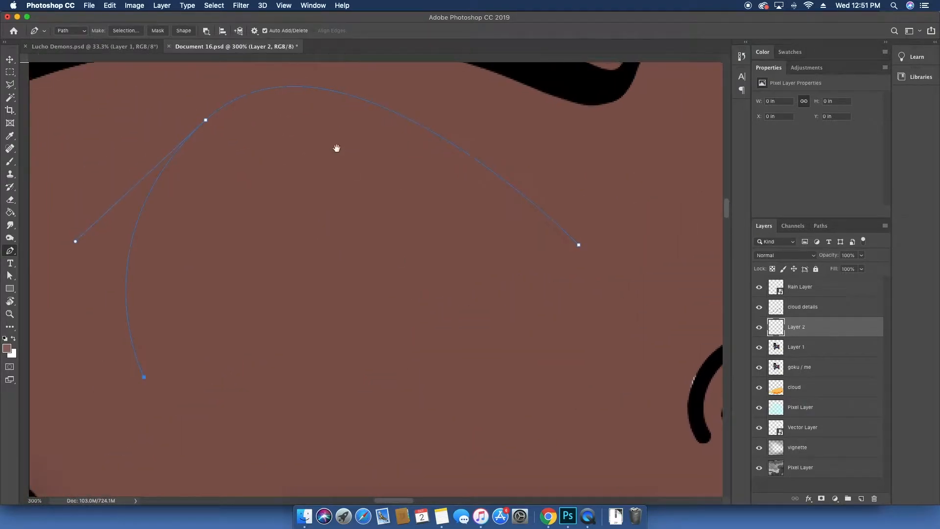
{"action": "left_click", "coordinate": [159, 31]}
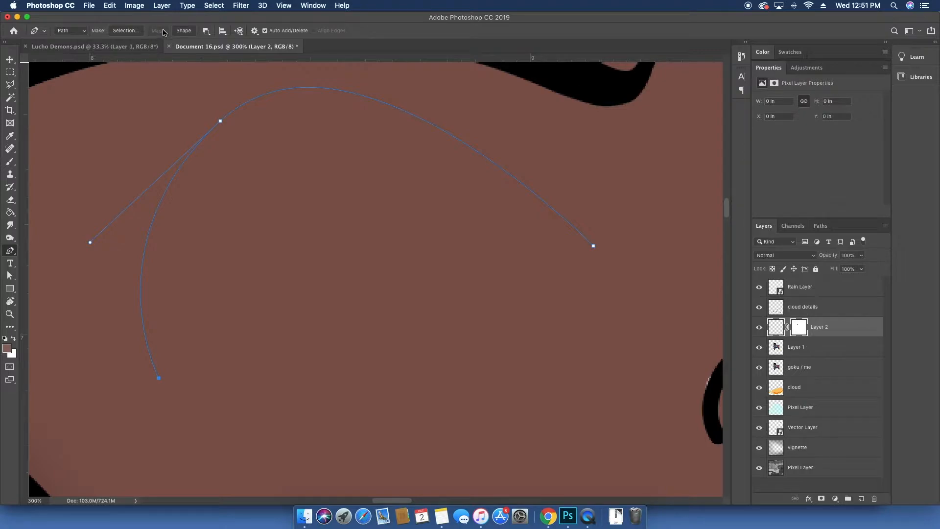
{"action": "key", "text": "super+z"}
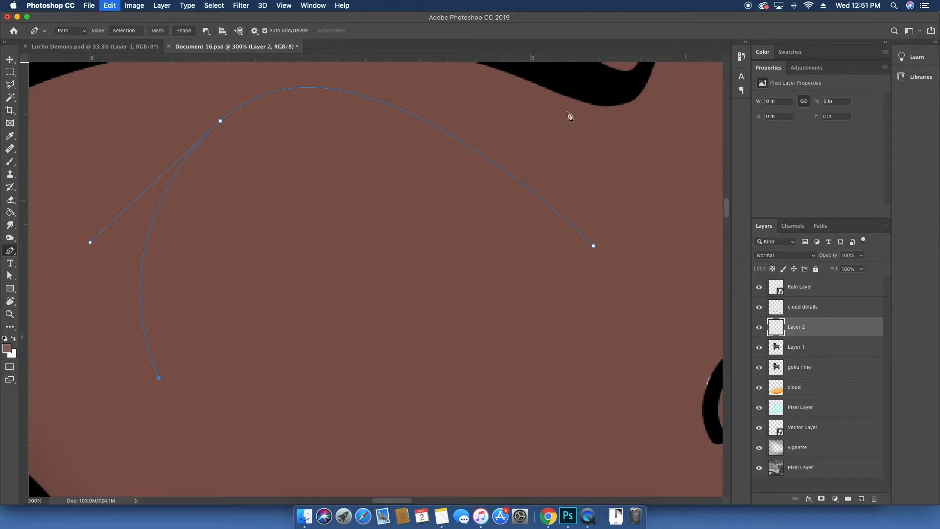
{"action": "left_click", "coordinate": [183, 31]}
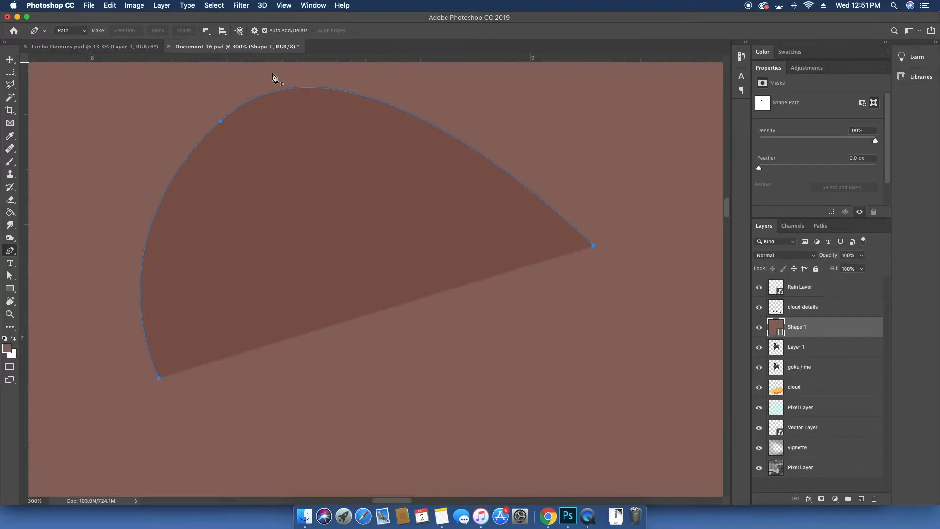
Step: Undo the shape layer, the path and the new layer
{"action": "key", "text": "super+minus"}
{"action": "key", "text": "super+minus"}
{"action": "key", "text": "super+minus"}
{"action": "key", "text": "super+minus"}
{"action": "key", "text": "super+minus"}
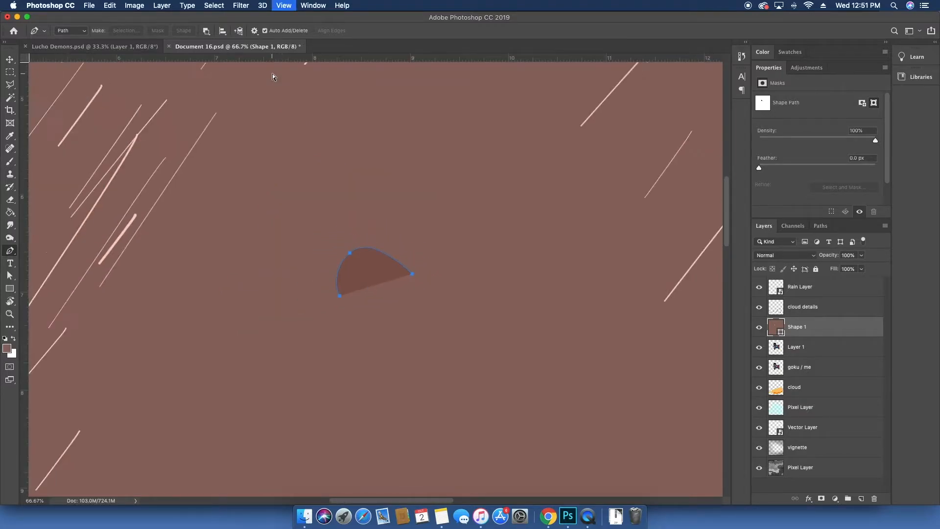
{"action": "key", "text": "super+minus"}
{"action": "key", "text": "super+minus"}
{"action": "key", "text": "super+minus"}
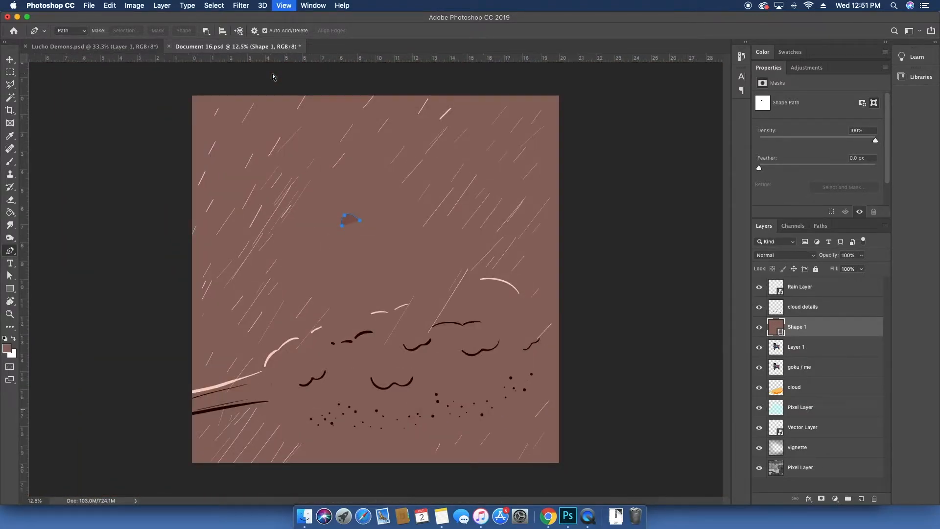
{"action": "key", "text": "super+z"}
{"action": "key", "text": "super+shift+z"}
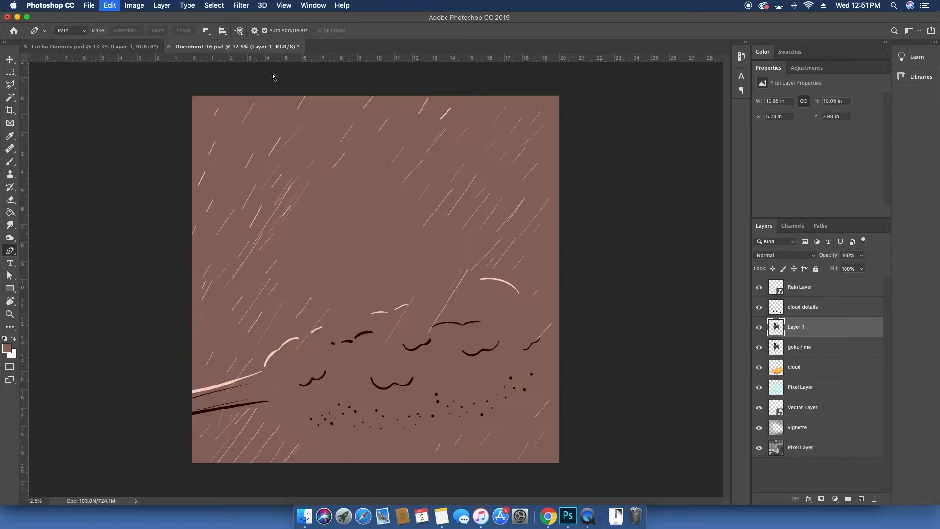
{"action": "key", "text": "super+z"}
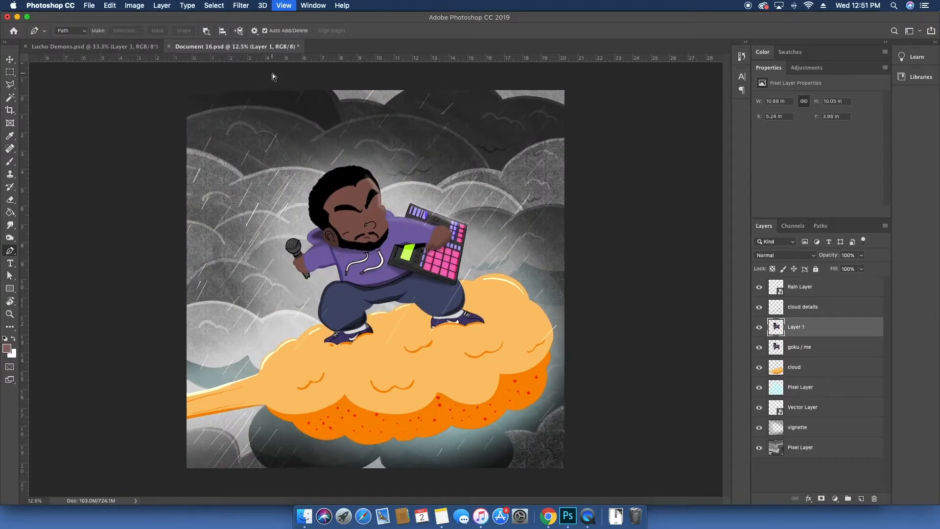
Step: Switch the Pen tool from Path to Shape mode
{"action": "key", "text": "super+plus"}
{"action": "key", "text": "super+plus"}
{"action": "key", "text": "super+plus"}
{"action": "key", "text": "super+plus"}
{"action": "key", "text": "g"}
{"action": "left_click_drag", "start_coordinate": [185, 86], "coordinate": [288, 200]}
{"action": "key", "text": "p"}
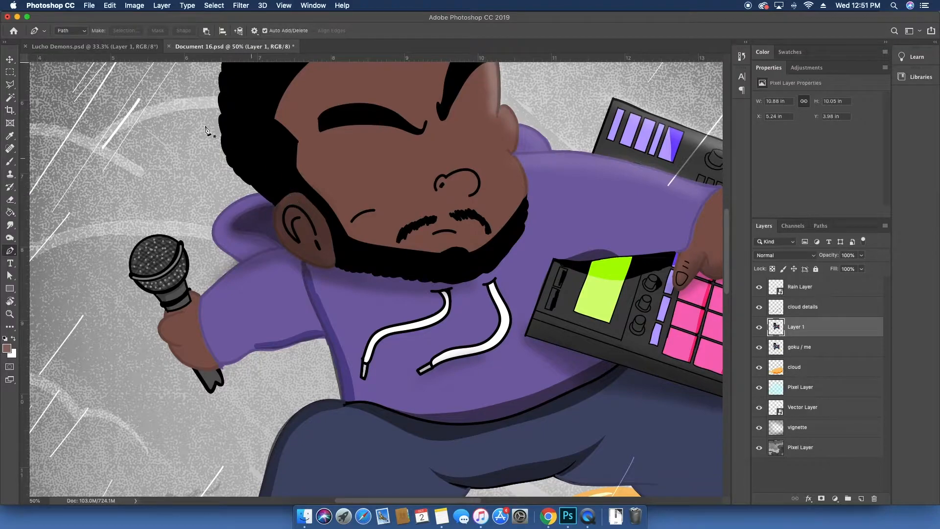
{"action": "left_click", "coordinate": [80, 32]}
{"action": "left_click", "coordinate": [77, 30]}
{"action": "left_click", "coordinate": [77, 29]}
{"action": "left_click", "coordinate": [76, 22]}
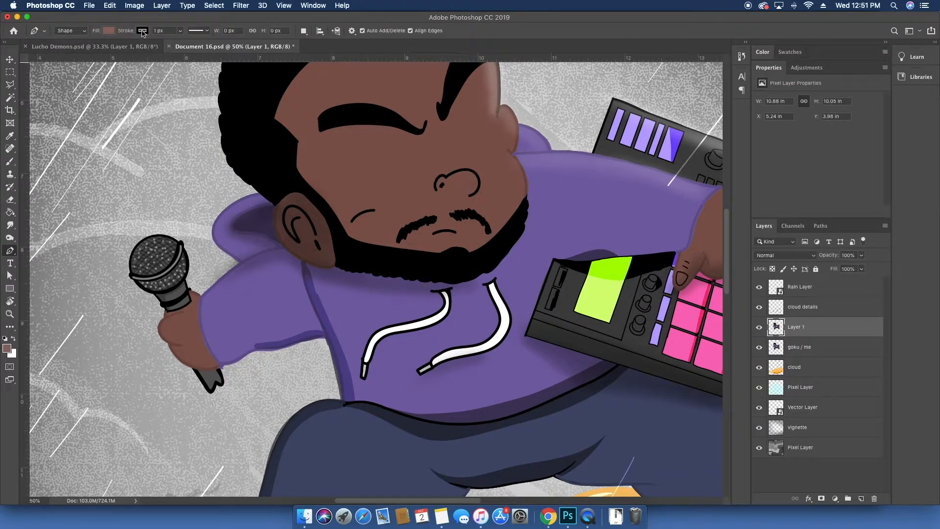
Step: Set the Pen shape stroke to black and draw a curved closed-eye line over the left eye
{"action": "left_click", "coordinate": [110, 31]}
{"action": "left_click", "coordinate": [67, 50]}
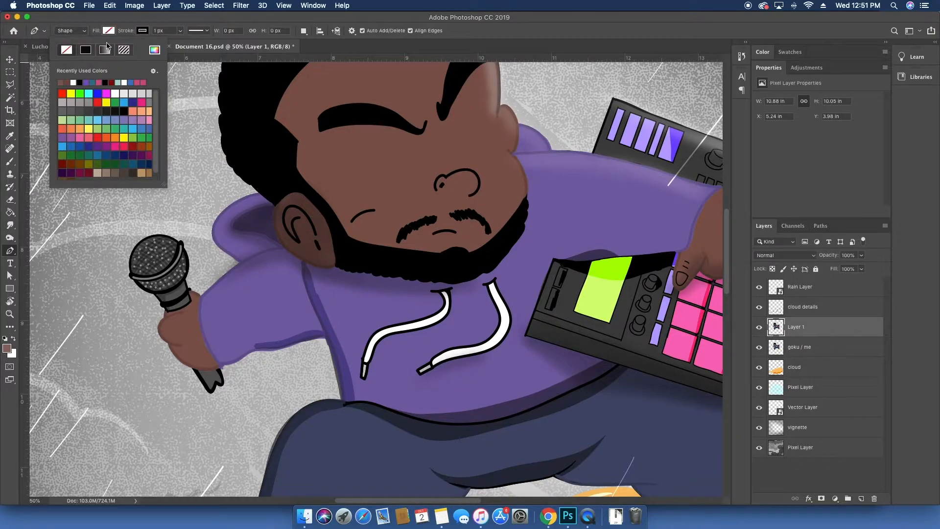
{"action": "left_click", "coordinate": [412, 160]}
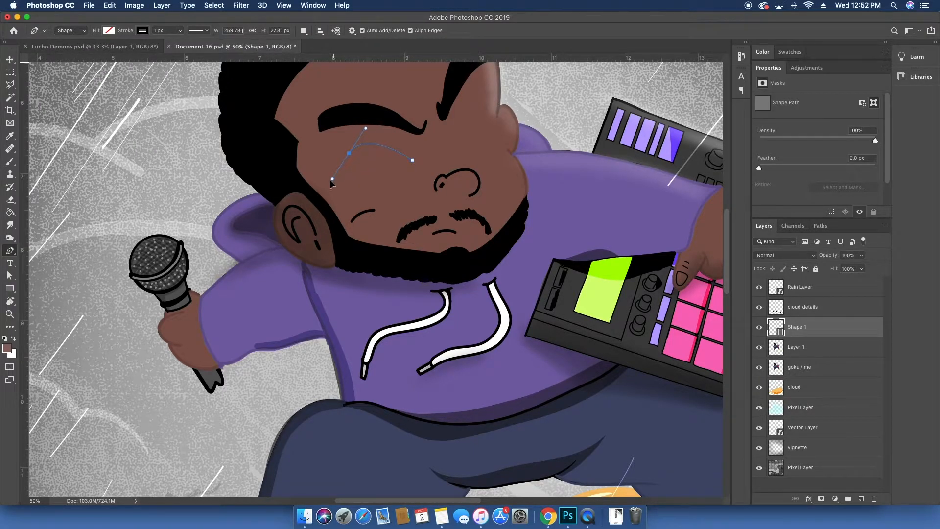
{"action": "left_click", "coordinate": [331, 186]}
{"action": "key", "text": "super+z"}
{"action": "key", "text": "super+z"}
{"action": "key", "text": "super+equal"}
{"action": "key", "text": "super+equal"}
{"action": "scroll", "coordinate": [361, 164], "scroll_direction": "up", "scroll_amount": 5}
{"action": "scroll", "coordinate": [362, 164], "scroll_direction": "left", "scroll_amount": 4}
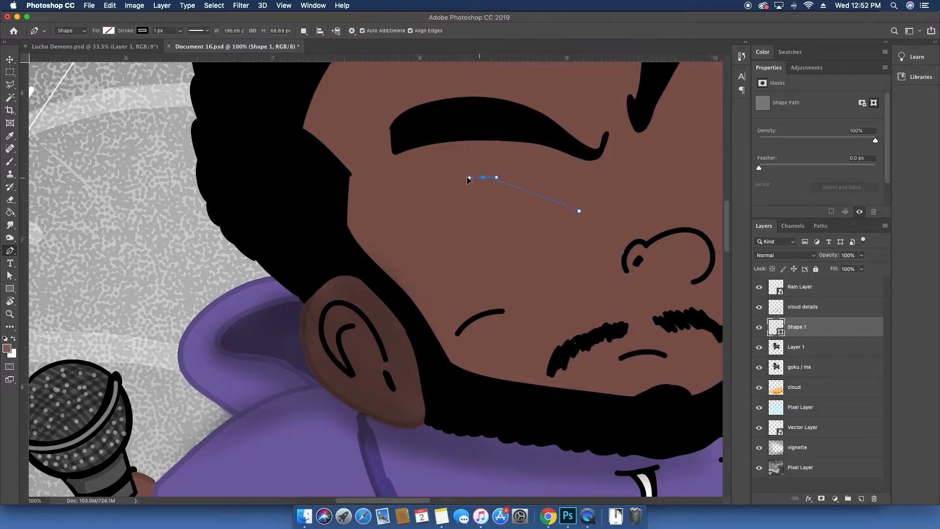
{"action": "left_click_drag", "start_coordinate": [428, 228], "coordinate": [431, 238]}
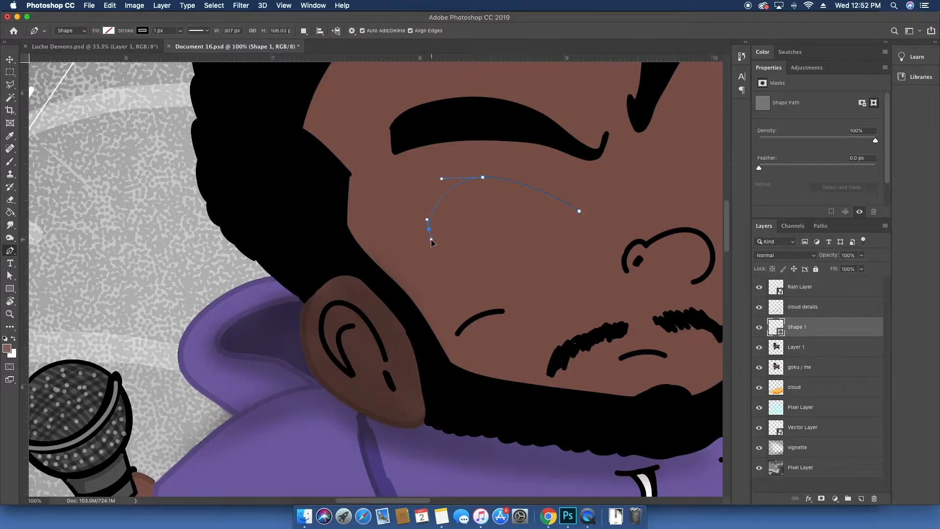
Step: Set the eye curve's stroke width to 5 px
{"action": "key", "text": "v"}
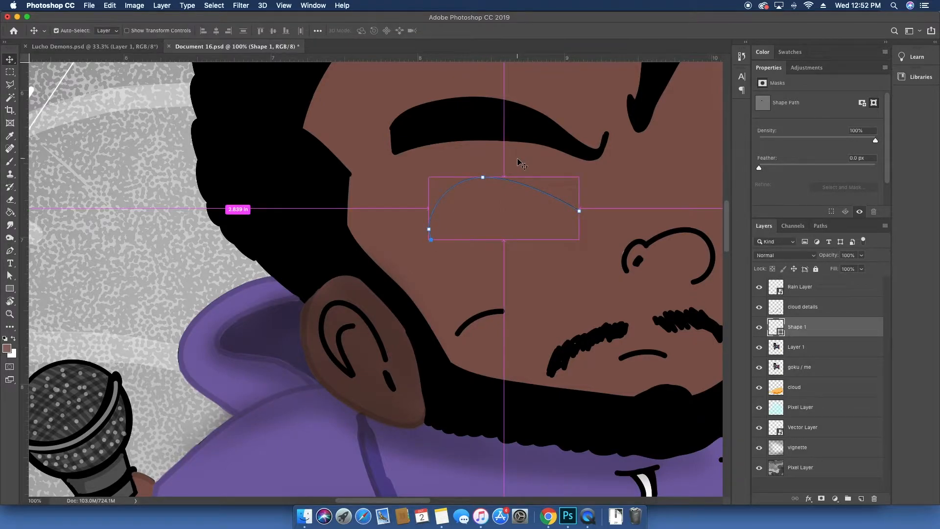
{"action": "key", "text": "p"}
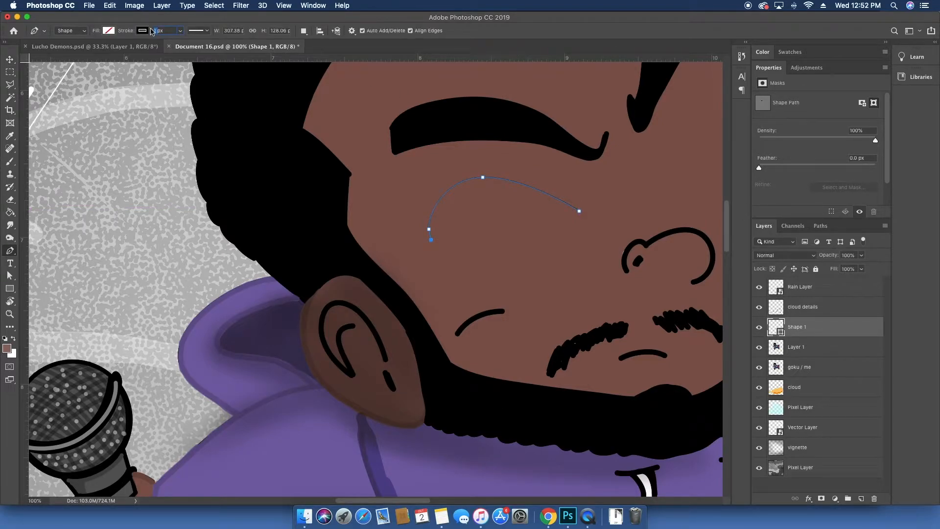
{"action": "key", "text": "Return"}
{"action": "key", "text": "v"}
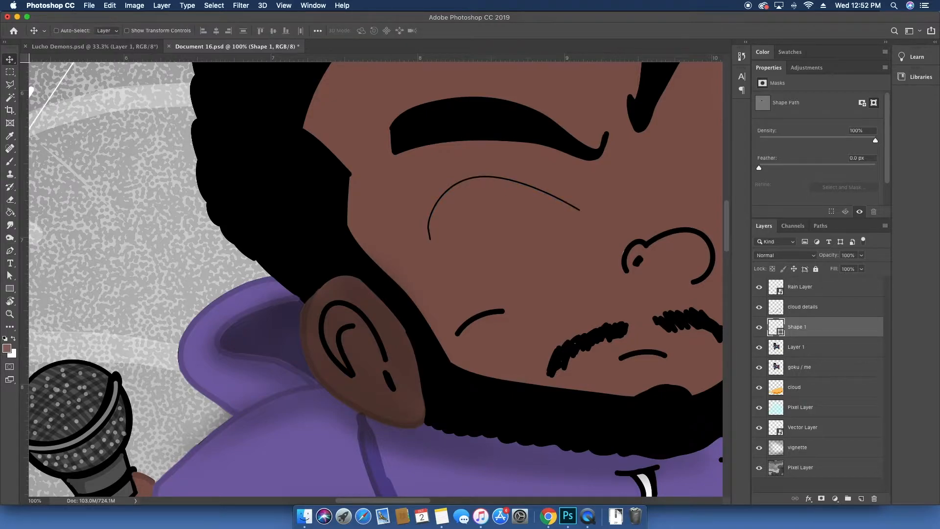
{"action": "key", "text": "p"}
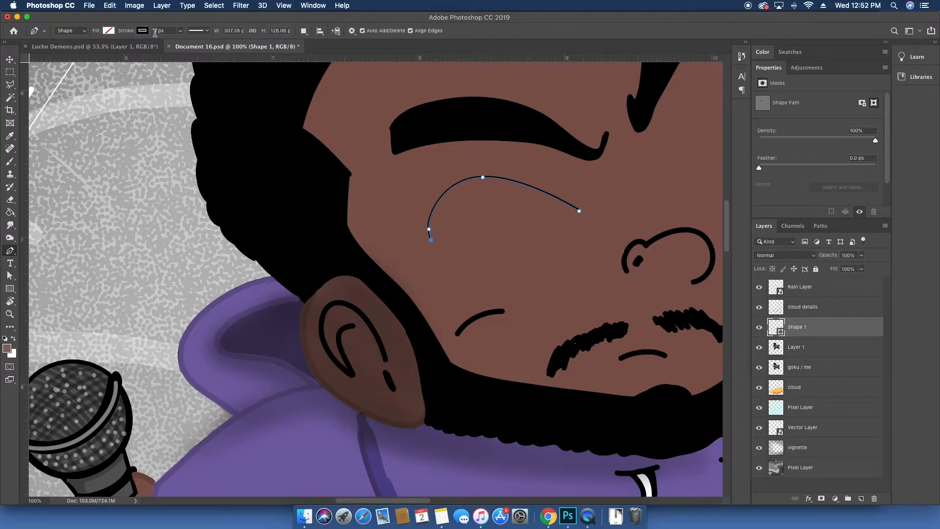
{"action": "type", "text": "5"}
{"action": "key", "text": "Return"}
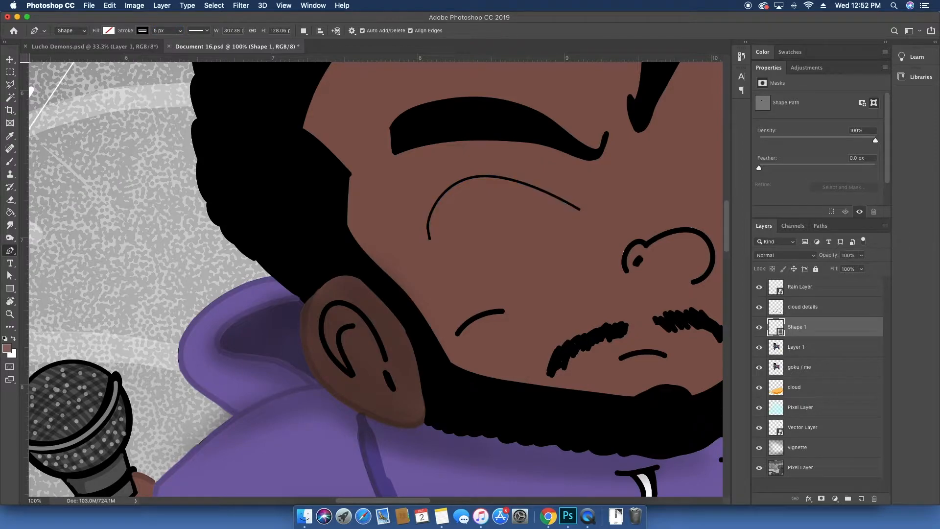
Step: Draw a matching arched closed-eye curve over the right eye with the Pen tool
{"action": "key", "text": "v"}
{"action": "left_click_drag", "start_coordinate": [365, 195], "coordinate": [120, 218]}
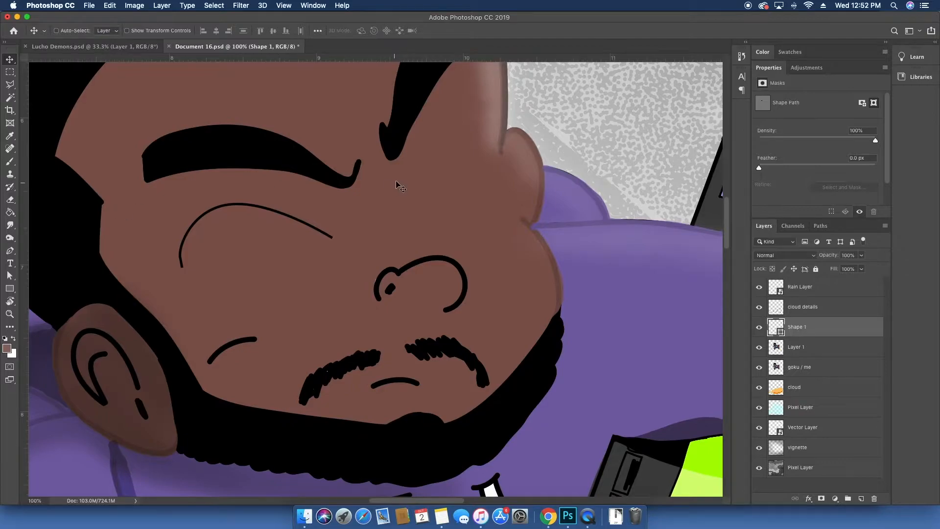
{"action": "key", "text": "p"}
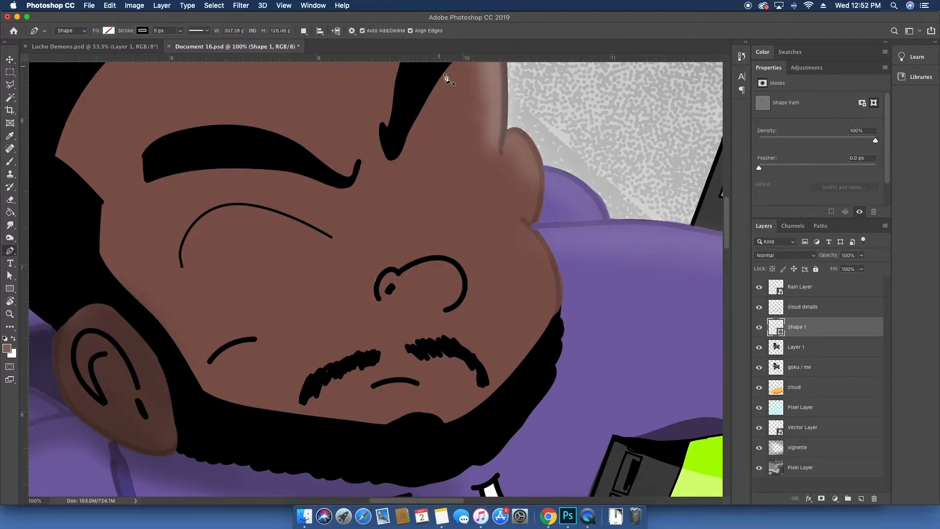
{"action": "left_click", "coordinate": [420, 204]}
{"action": "left_click_drag", "start_coordinate": [453, 107], "coordinate": [474, 105]}
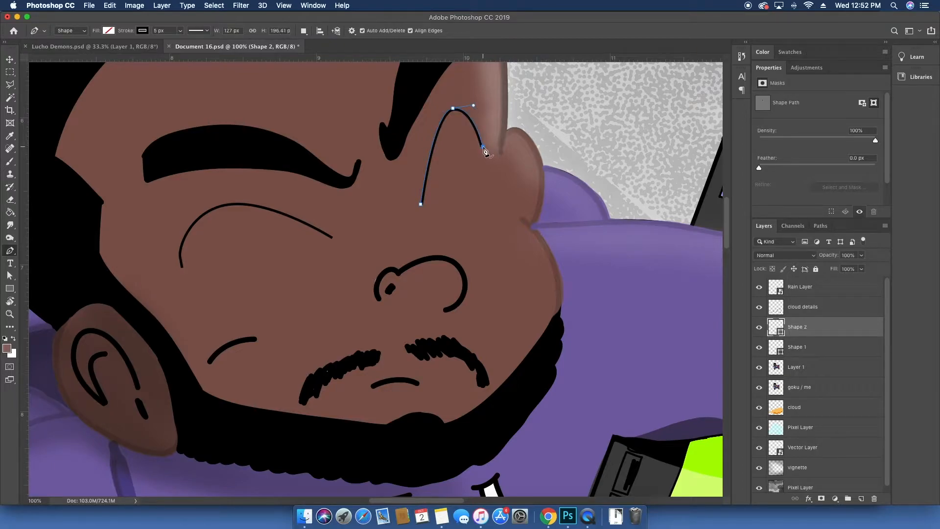
{"action": "left_click", "coordinate": [483, 145]}
{"action": "key", "text": "v"}
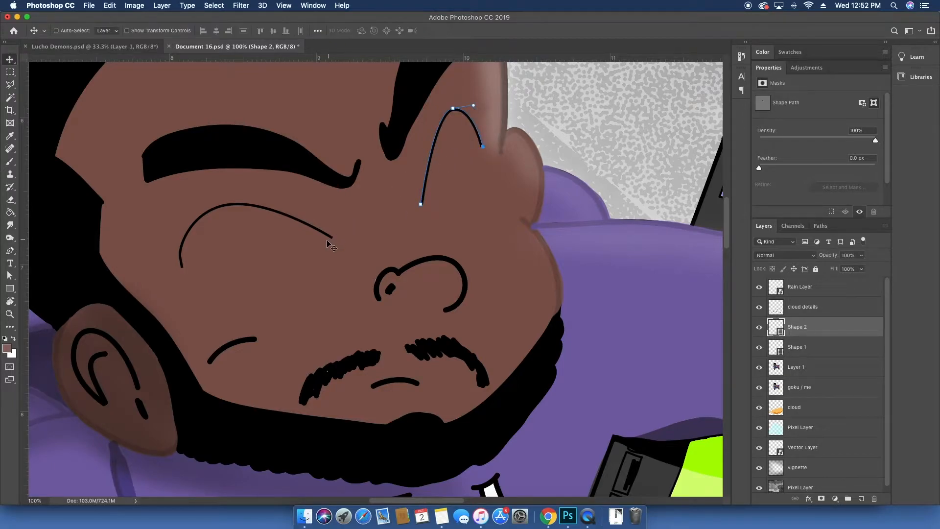
Step: Draw a thin 1 px crease line inside the left eye curve on a new shape layer
{"action": "left_click", "coordinate": [805, 346]}
{"action": "left_click", "coordinate": [861, 373]}
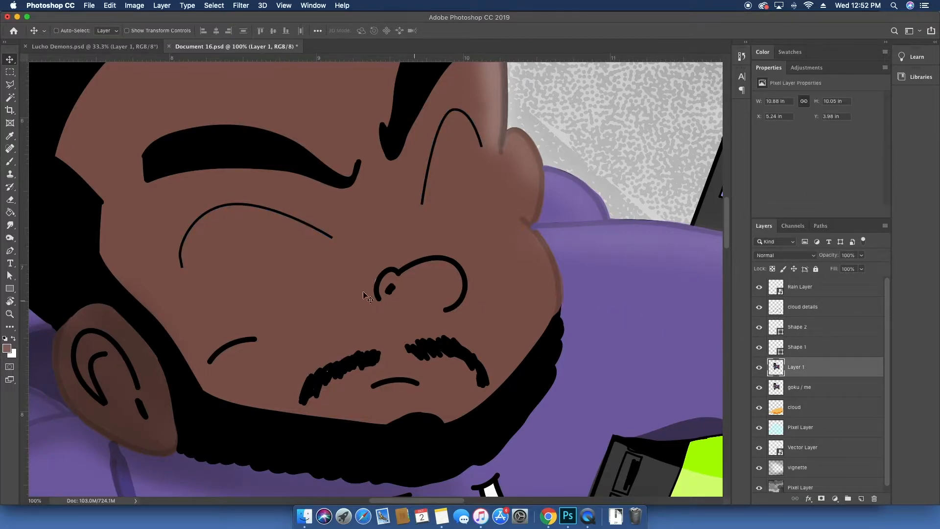
{"action": "key", "text": "p"}
{"action": "left_click", "coordinate": [325, 241]}
{"action": "left_click_drag", "start_coordinate": [261, 234], "coordinate": [241, 236]}
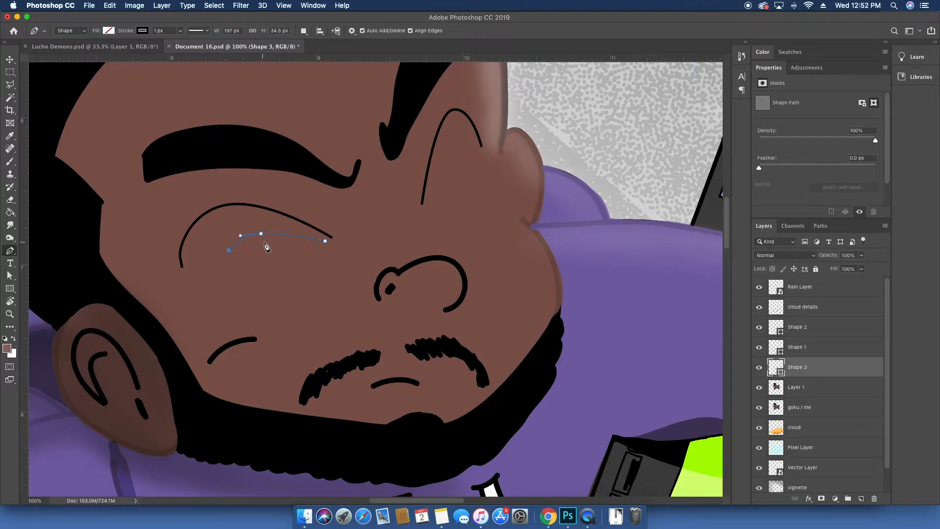
{"action": "key", "text": "Escape"}
Step: Draw a thin 1 px crease line inside the right eye curve on another new shape layer
{"action": "left_click", "coordinate": [842, 391]}
{"action": "key", "text": "v"}
{"action": "key", "text": "super+minus"}
{"action": "key", "text": "super+minus"}
{"action": "key", "text": "super+minus"}
{"action": "key", "text": "super+minus"}
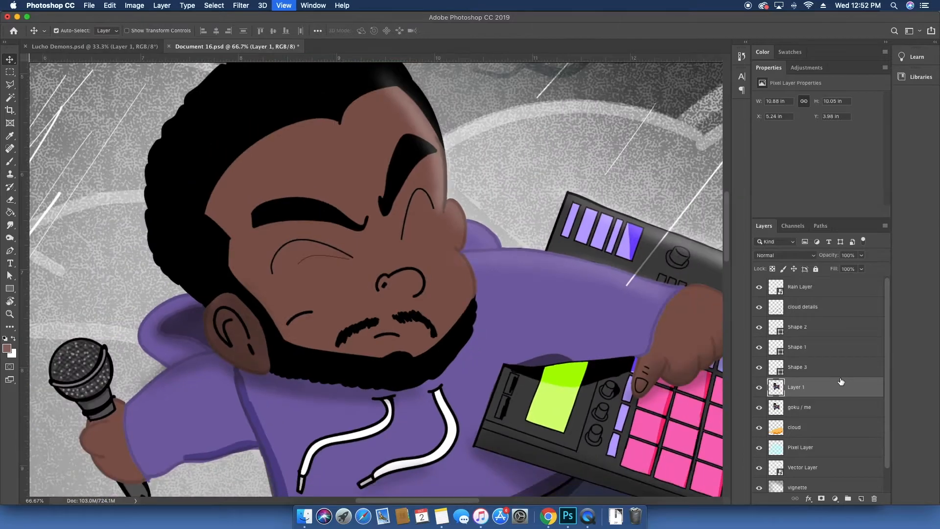
{"action": "key", "text": "super+1"}
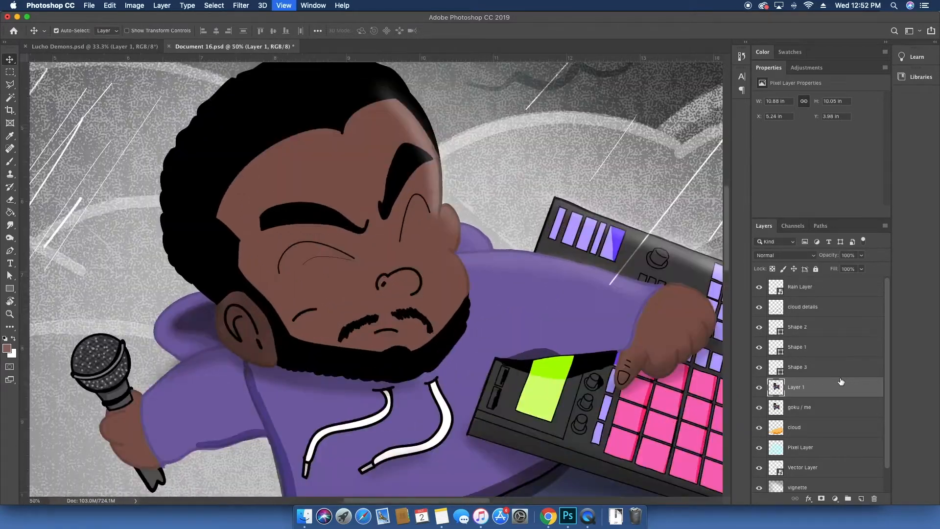
{"action": "key", "text": "p"}
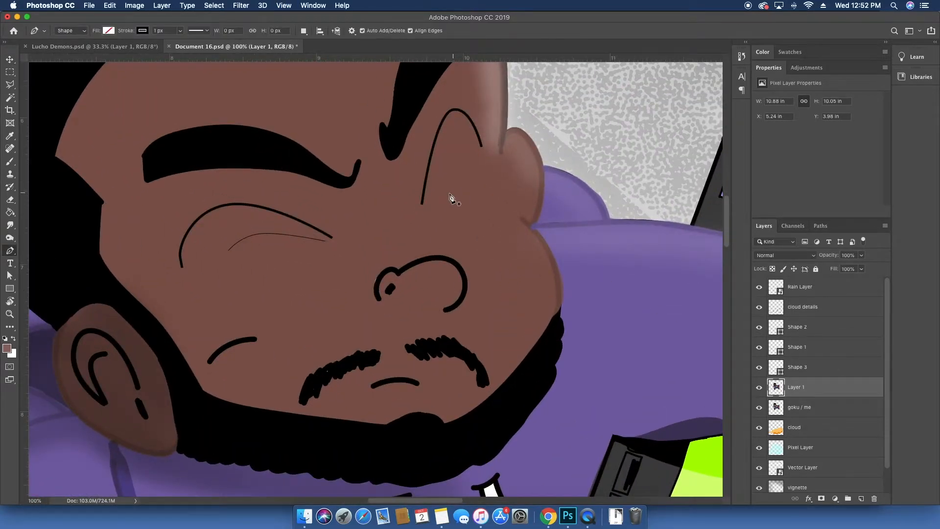
{"action": "left_click", "coordinate": [429, 199]}
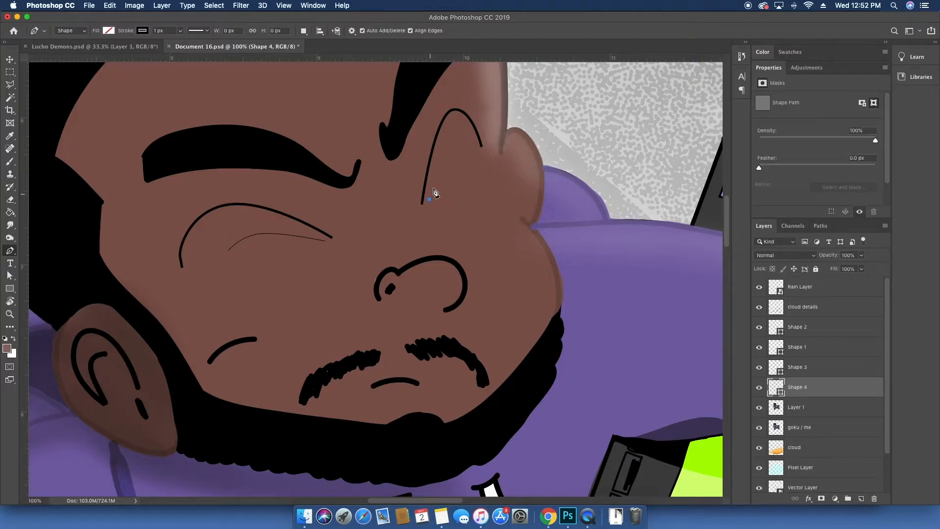
{"action": "left_click", "coordinate": [446, 167]}
{"action": "left_click", "coordinate": [460, 157]}
{"action": "left_click", "coordinate": [478, 162]}
{"action": "key", "text": "Escape"}
Step: Merge the four eye shape layers together with Layer 1 into one layer
{"action": "key", "text": "b"}
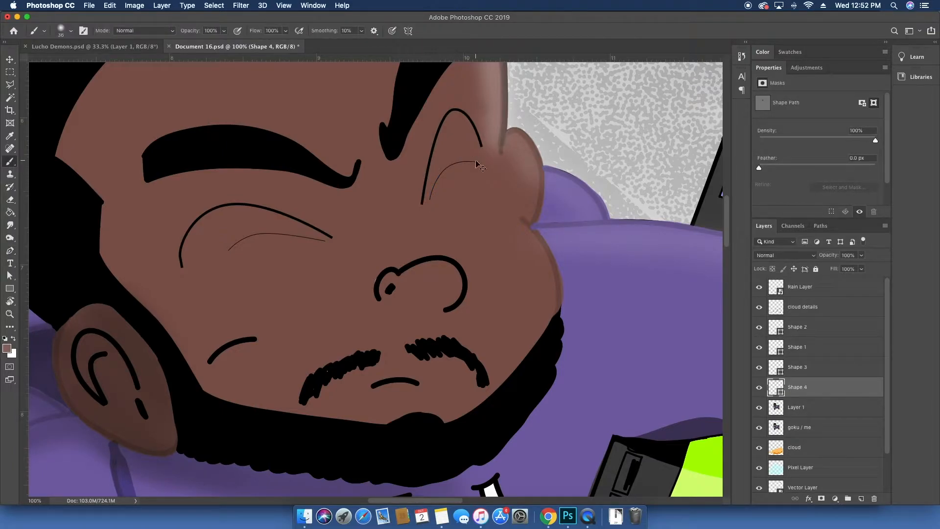
{"action": "key", "text": "super+minus"}
{"action": "key", "text": "super+minus"}
{"action": "key", "text": "super+minus"}
{"action": "key", "text": "super+minus"}
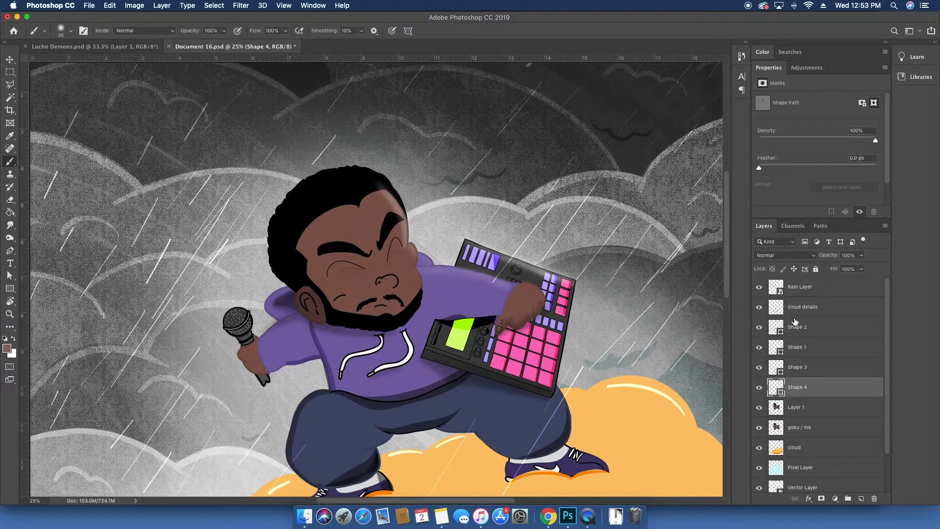
{"action": "left_click", "coordinate": [809, 325]}
{"action": "left_click", "coordinate": [818, 391], "text": "shift"}
{"action": "left_click", "coordinate": [820, 404], "text": "shift"}
{"action": "key", "text": "super+e"}
{"action": "key", "text": "v"}
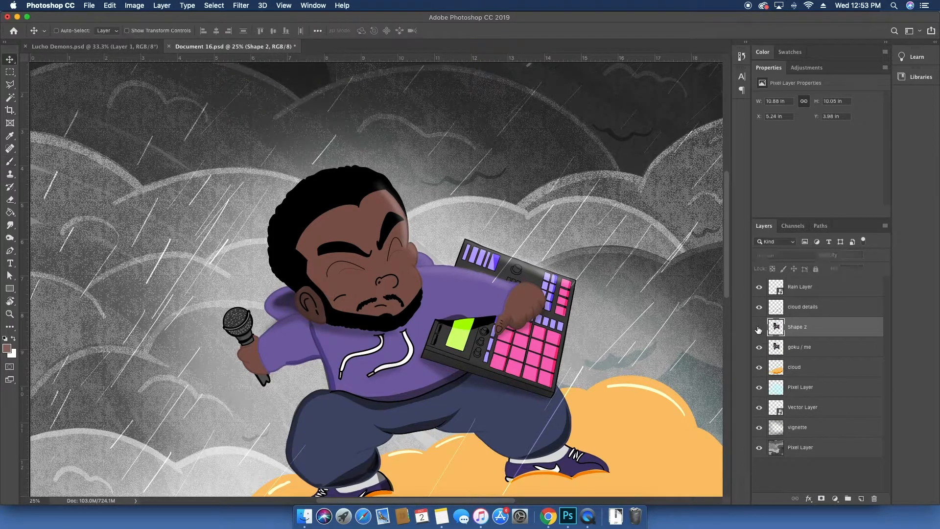
Step: Toggle the merged eye layer's visibility repeatedly to compare open and closed eyes
{"action": "left_click", "coordinate": [759, 328]}
{"action": "left_click", "coordinate": [759, 328]}
{"action": "left_click", "coordinate": [758, 328]}
{"action": "left_click", "coordinate": [759, 328]}
{"action": "left_click", "coordinate": [759, 328]}
{"action": "left_click", "coordinate": [758, 328]}
{"action": "left_click", "coordinate": [759, 327]}
{"action": "left_click", "coordinate": [759, 328]}
{"action": "left_click", "coordinate": [759, 328]}
{"action": "left_click", "coordinate": [759, 328]}
{"action": "left_click", "coordinate": [759, 328]}
{"action": "left_click", "coordinate": [759, 328]}
{"action": "left_click", "coordinate": [759, 328]}
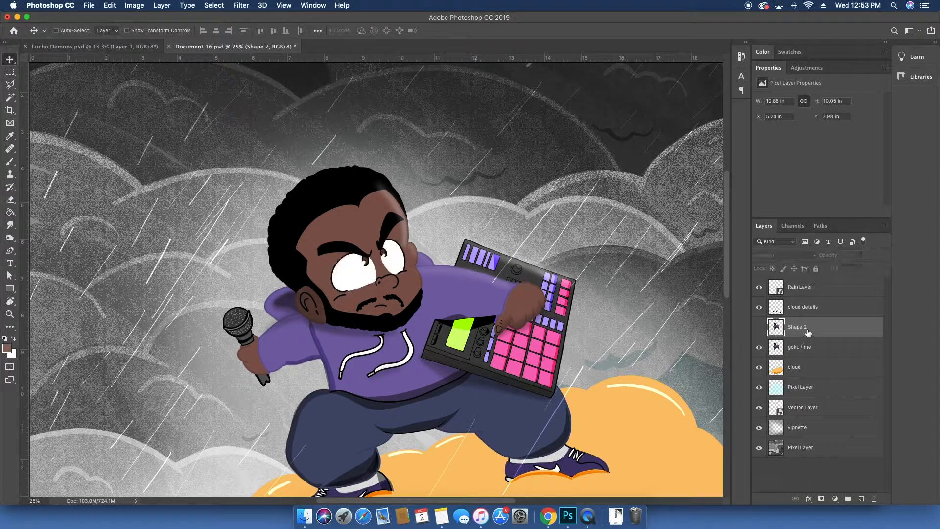
Step: Rename the merged eye layer to blink and make it visible again
{"action": "double_click", "coordinate": [791, 327]}
{"action": "type", "text": "blink"}
{"action": "key", "text": "Return"}
{"action": "left_click", "coordinate": [759, 326]}
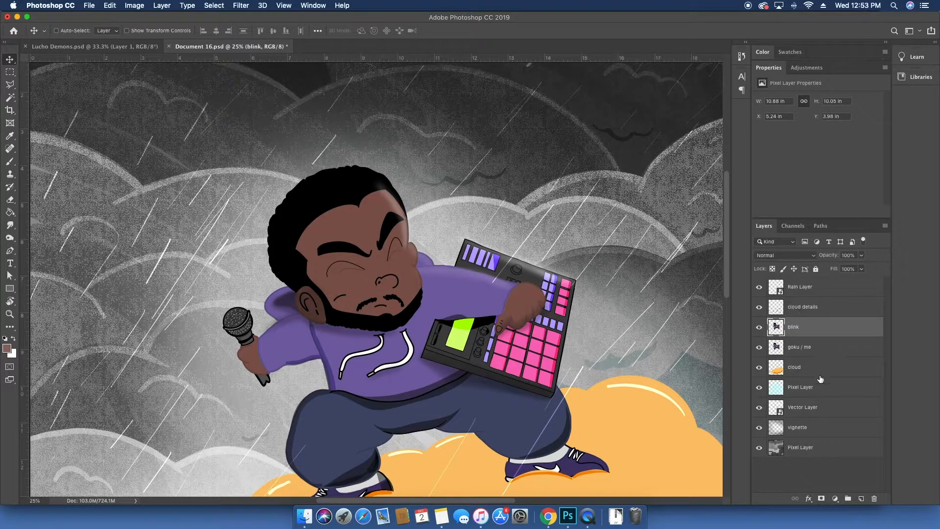
Step: Rename the cyan Pixel Layer to glow and the bottom Pixel Layer to background
{"action": "double_click", "coordinate": [810, 388]}
{"action": "type", "text": "glow"}
{"action": "key", "text": "Return"}
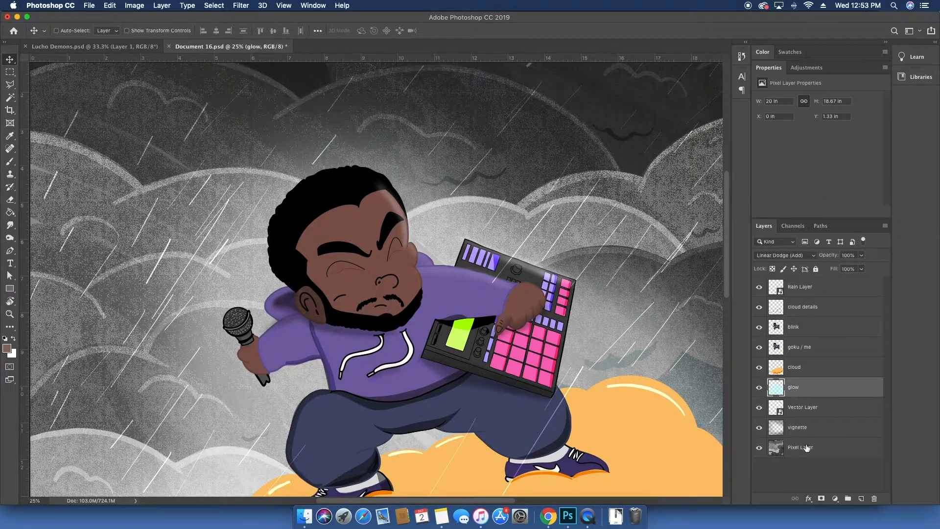
{"action": "double_click", "coordinate": [806, 448]}
{"action": "type", "text": "background"}
{"action": "key", "text": "Return"}
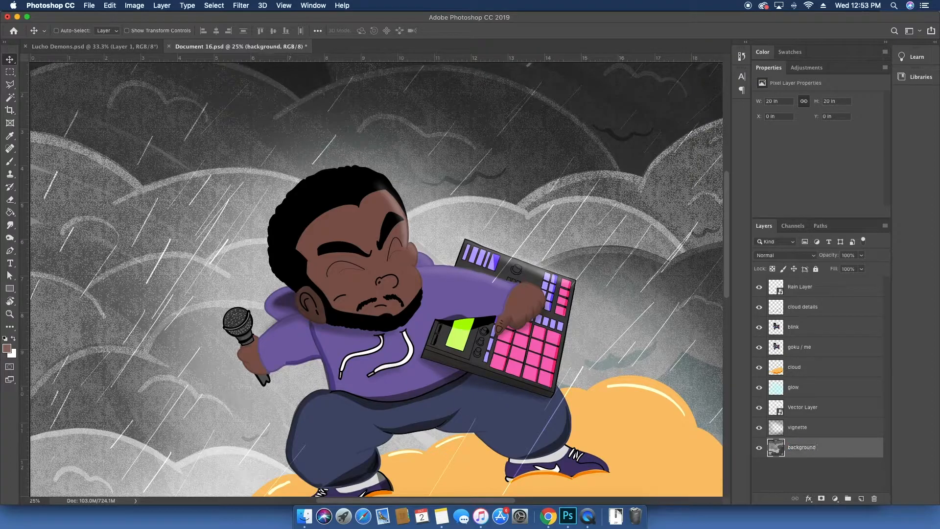
Step: Merge the Vector Layer down into the background layer and name the result background
{"action": "left_click", "coordinate": [811, 405]}
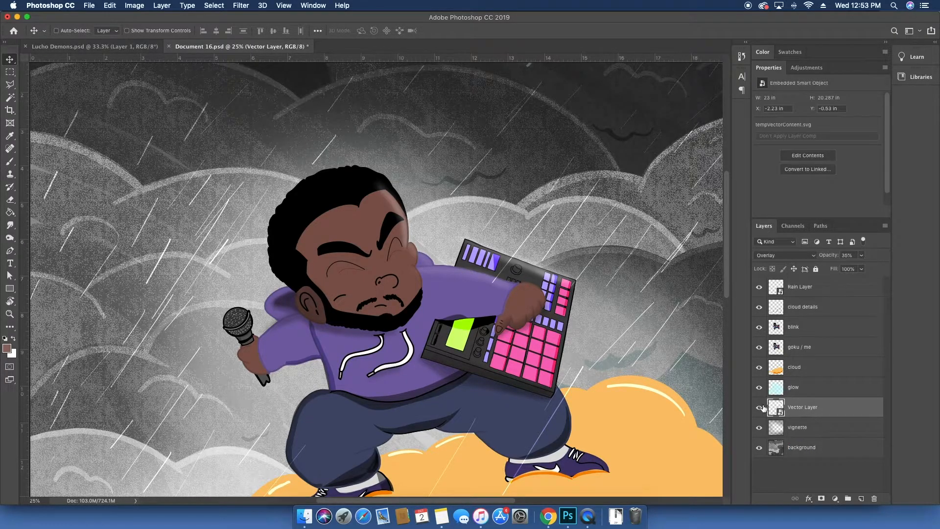
{"action": "left_click", "coordinate": [759, 407]}
{"action": "left_click", "coordinate": [759, 408]}
{"action": "left_click_drag", "start_coordinate": [835, 406], "coordinate": [833, 432]}
{"action": "key", "text": "super+e"}
{"action": "double_click", "coordinate": [812, 430]}
{"action": "type", "text": "background"}
{"action": "key", "text": "Return"}
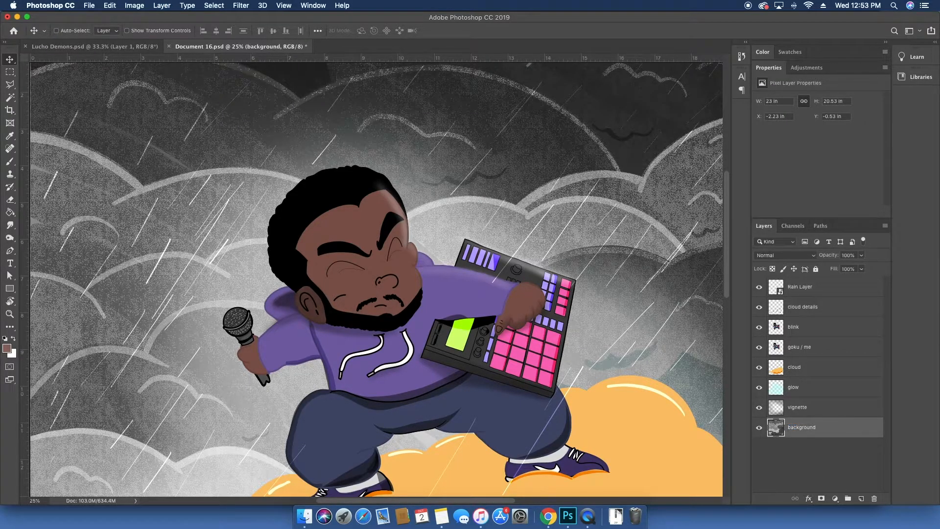
Step: Save the document as kid goku flying.psd in Creative Cloud Files
{"action": "key", "text": "super+shift+s"}
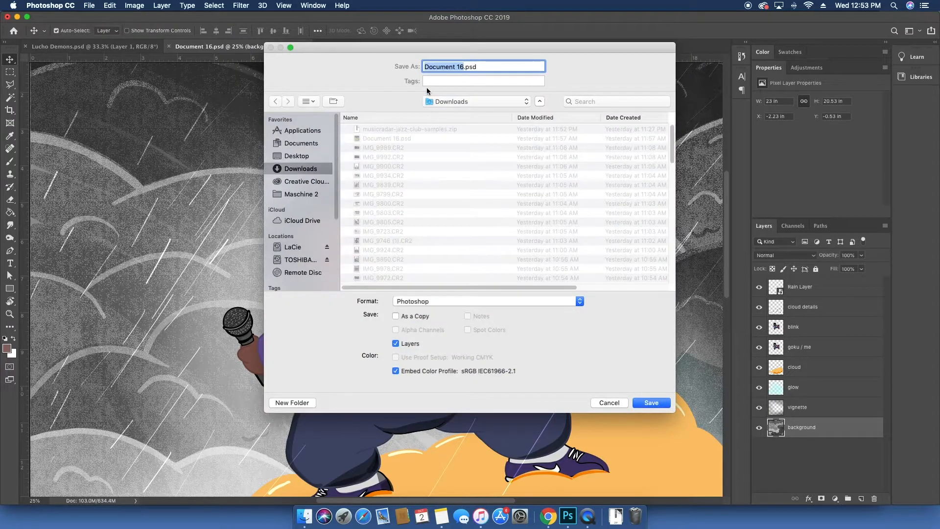
{"action": "type", "text": "kid goku flying"}
{"action": "left_click", "coordinate": [304, 183]}
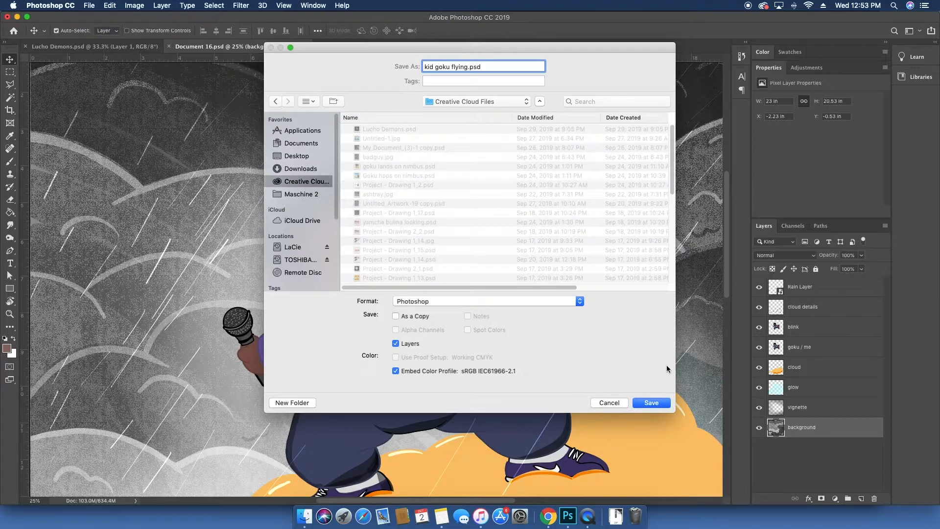
{"action": "left_click", "coordinate": [651, 402]}
{"action": "left_click", "coordinate": [587, 211]}
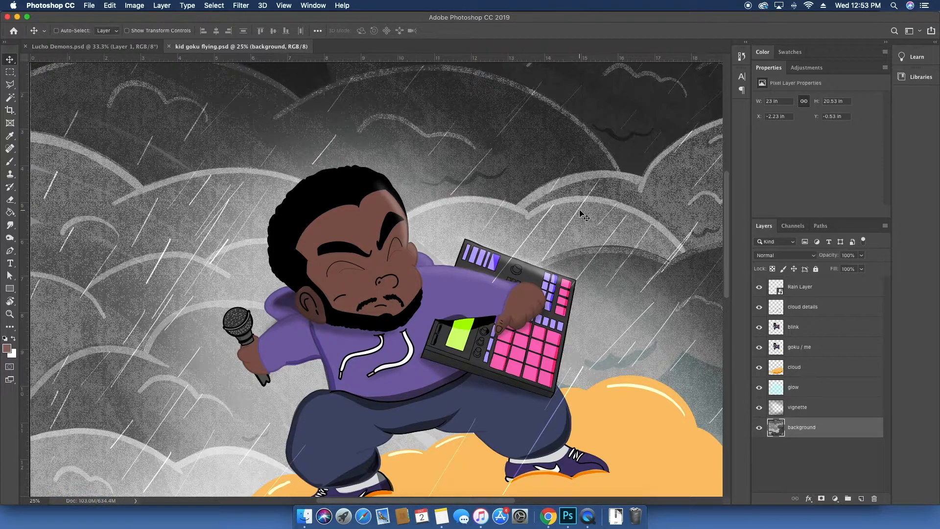
Step: Launch After Effects
{"action": "key", "text": "super+space"}
{"action": "type", "text": "after effects"}
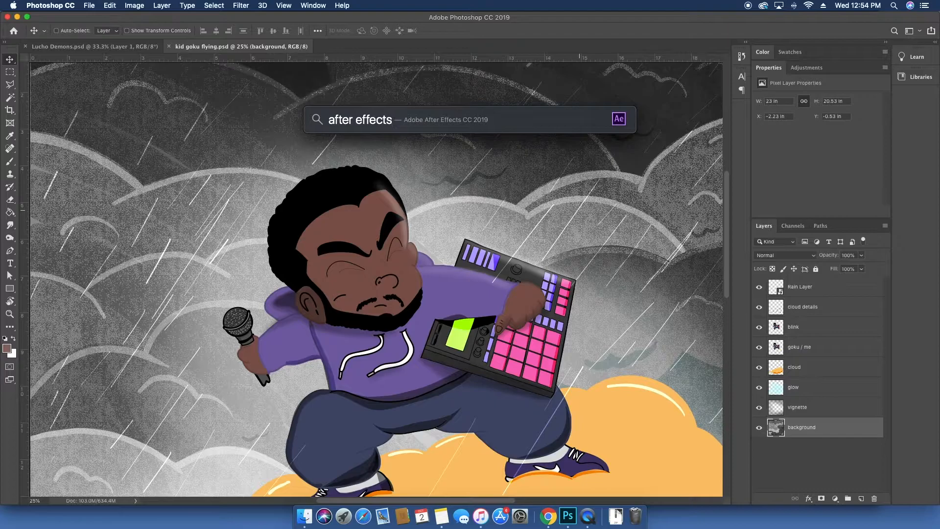
{"action": "key", "text": "Return"}
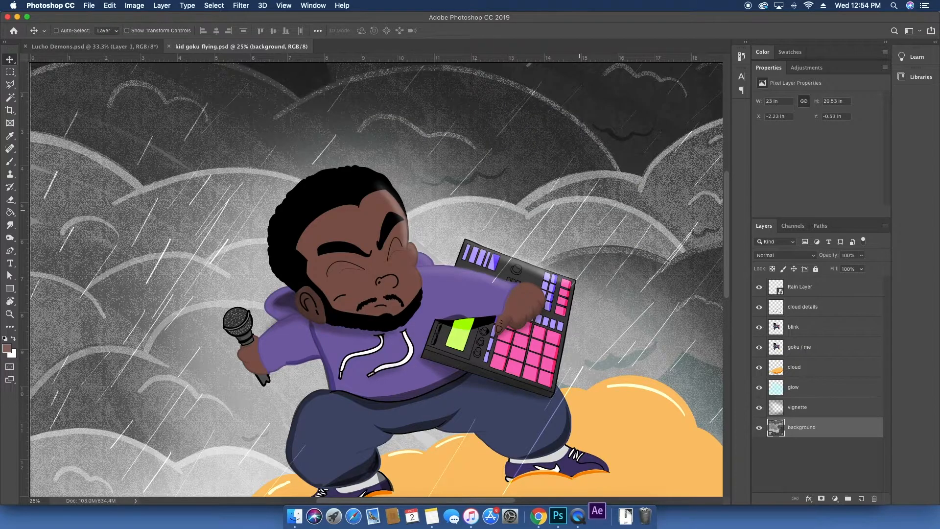
{"action": "scroll", "coordinate": [516, 338], "scroll_direction": "down", "scroll_amount": 4}
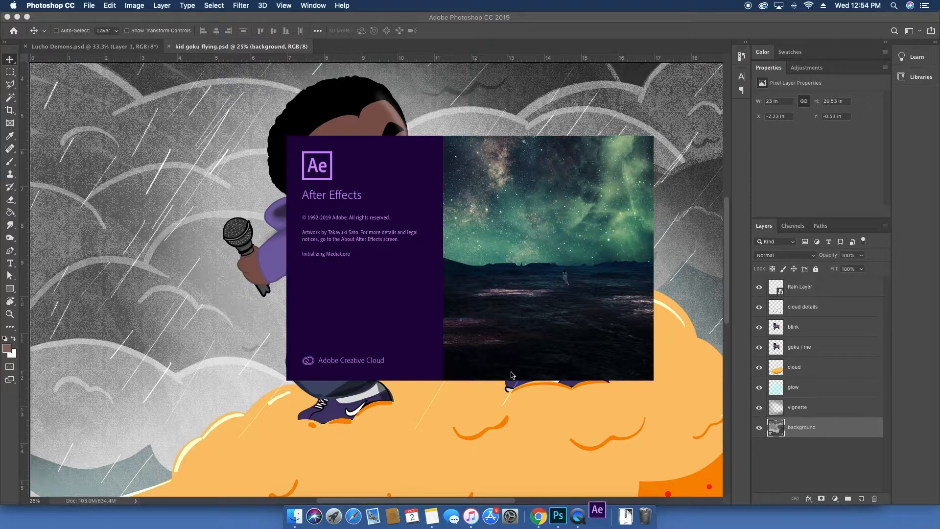
{"action": "right_click", "coordinate": [578, 515]}
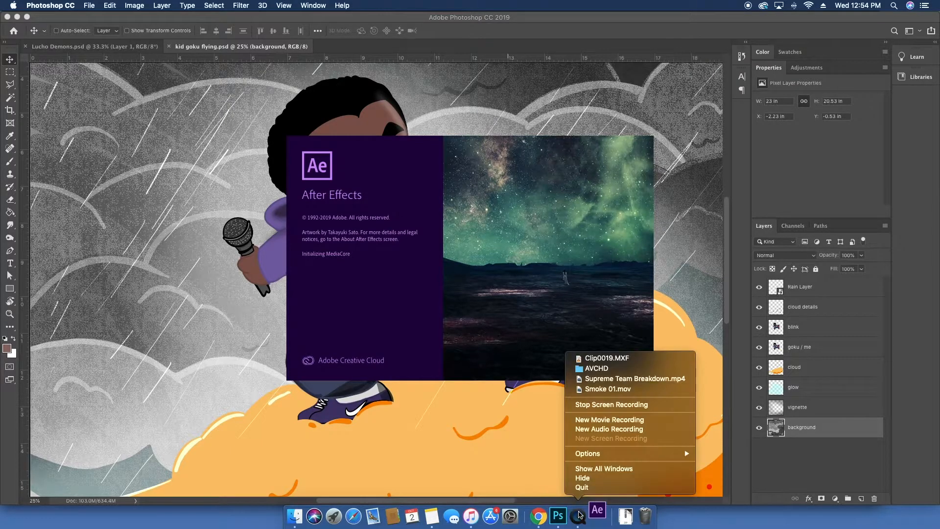
{"action": "left_click", "coordinate": [499, 455]}
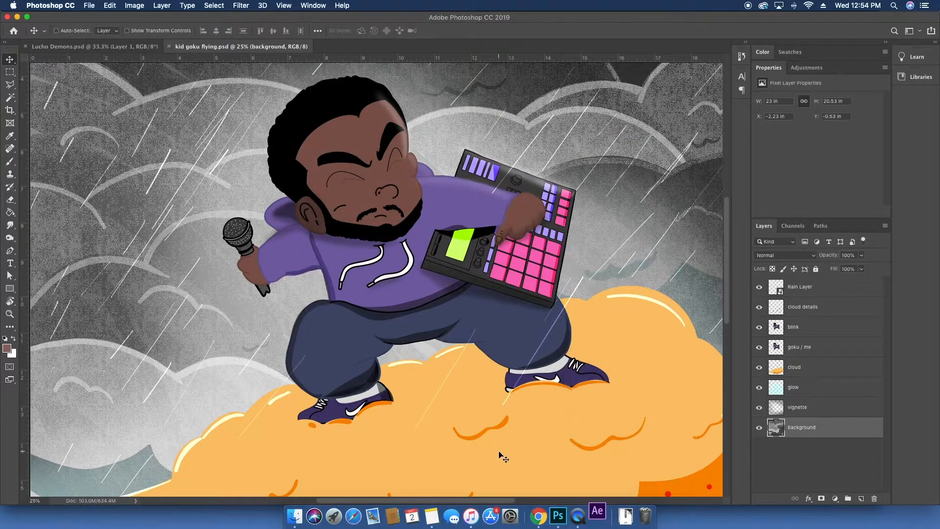
{"action": "right_click", "coordinate": [578, 515]}
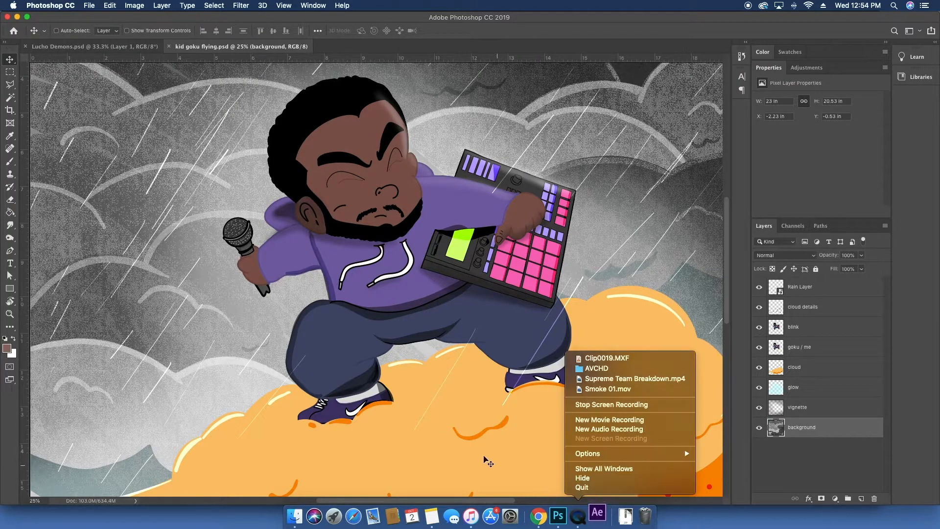
{"action": "left_click", "coordinate": [465, 443]}
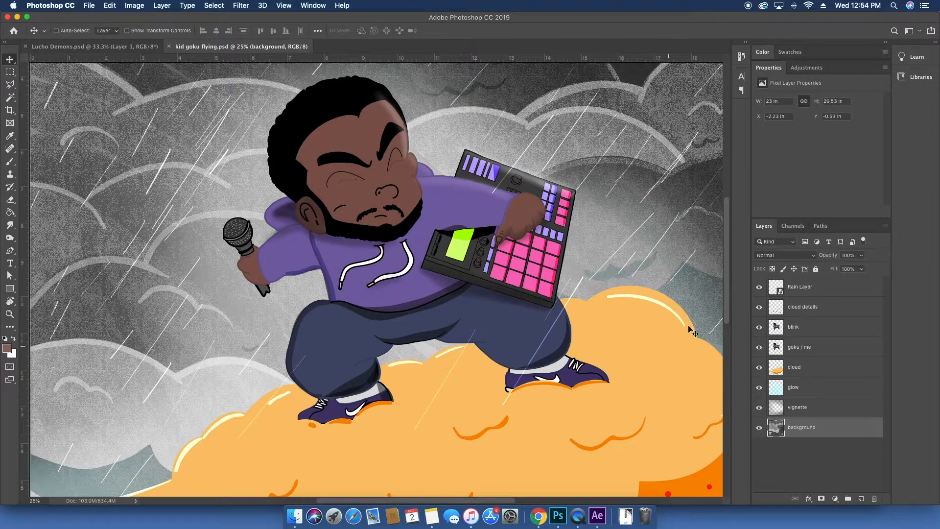
Step: Toggle the blink layer's visibility on and off repeatedly to preview the blink
{"action": "left_click", "coordinate": [759, 327]}
{"action": "left_click", "coordinate": [759, 327]}
{"action": "left_click", "coordinate": [759, 327]}
{"action": "left_click", "coordinate": [759, 327]}
{"action": "left_click", "coordinate": [760, 327]}
{"action": "left_click", "coordinate": [759, 327]}
{"action": "left_click", "coordinate": [759, 327]}
{"action": "left_click", "coordinate": [759, 327]}
{"action": "left_click", "coordinate": [760, 327]}
{"action": "left_click", "coordinate": [759, 327]}
{"action": "left_click", "coordinate": [759, 327]}
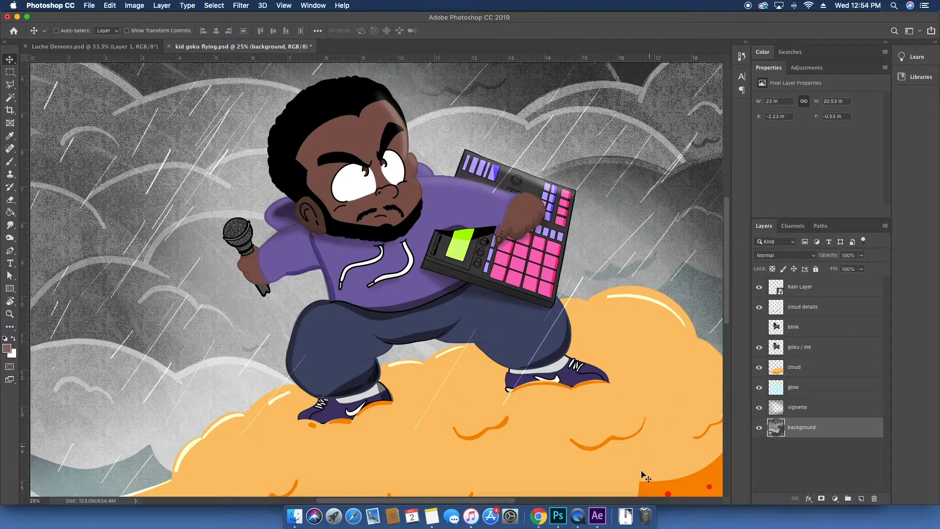
Step: Switch to After Effects, start a new project and create a composition named Cloud Kid
{"action": "left_click", "coordinate": [601, 515]}
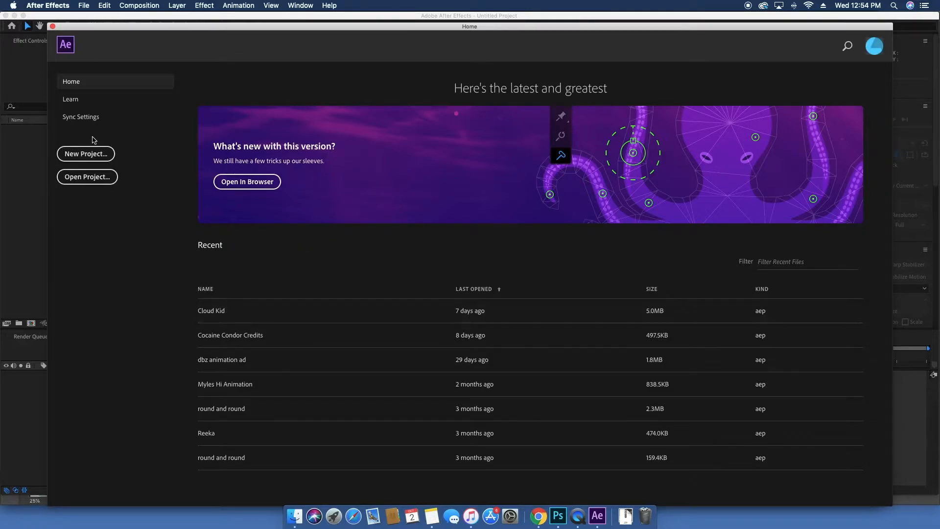
{"action": "left_click", "coordinate": [93, 154]}
{"action": "left_click", "coordinate": [365, 167]}
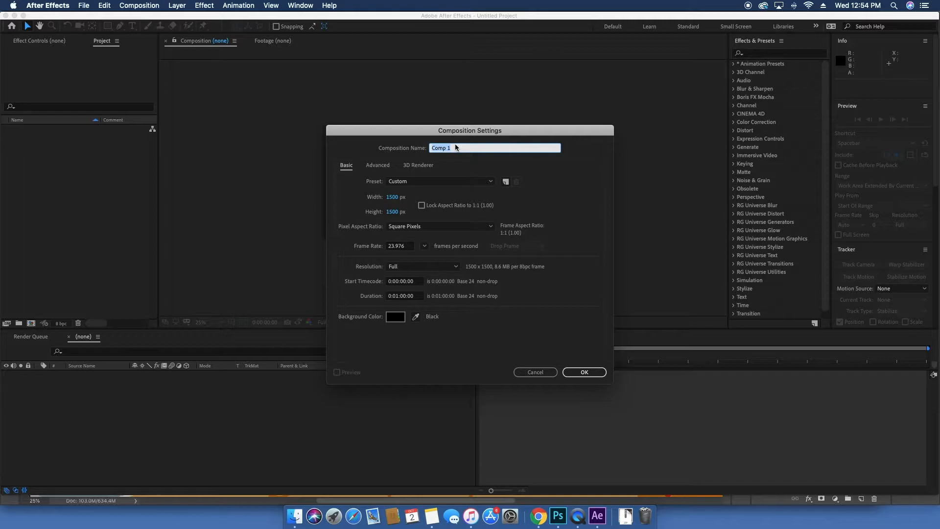
{"action": "type", "text": "Cloud Kid"}
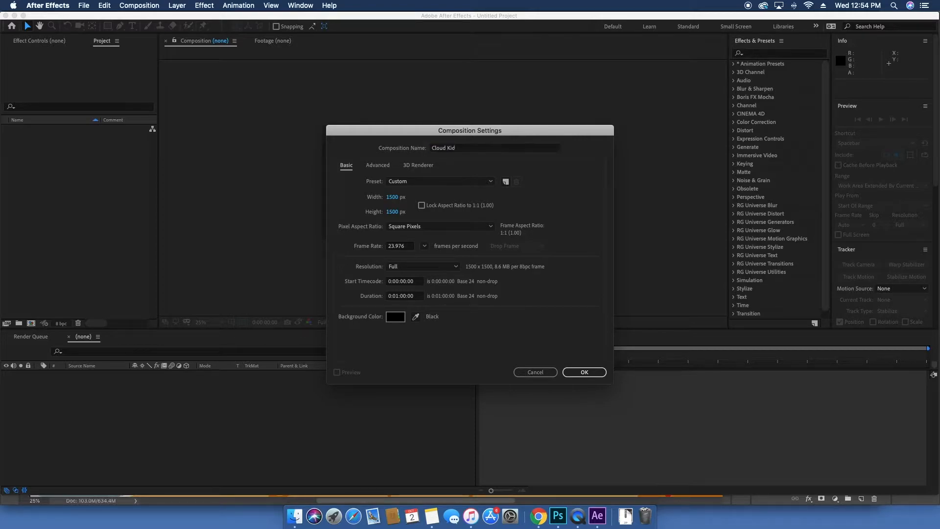
{"action": "key", "text": "Return"}
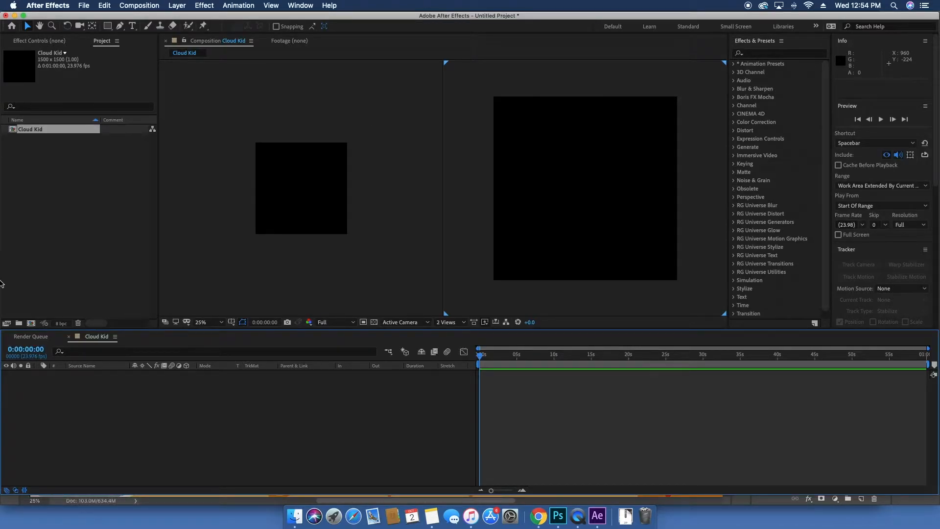
Step: Import kid goku flying.psd from the Creative Cloud Files folder as Composition - Retain Layer Sizes
{"action": "left_click", "coordinate": [96, 229]}
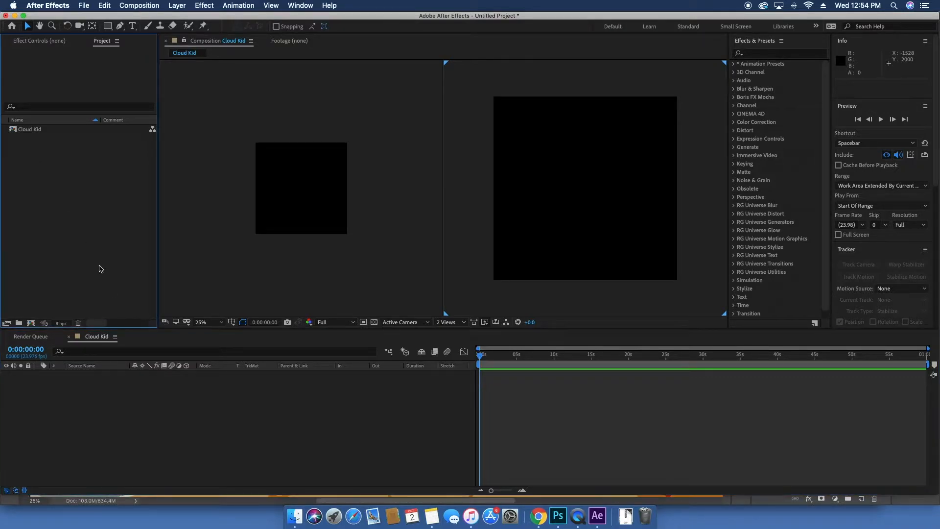
{"action": "left_click", "coordinate": [294, 517]}
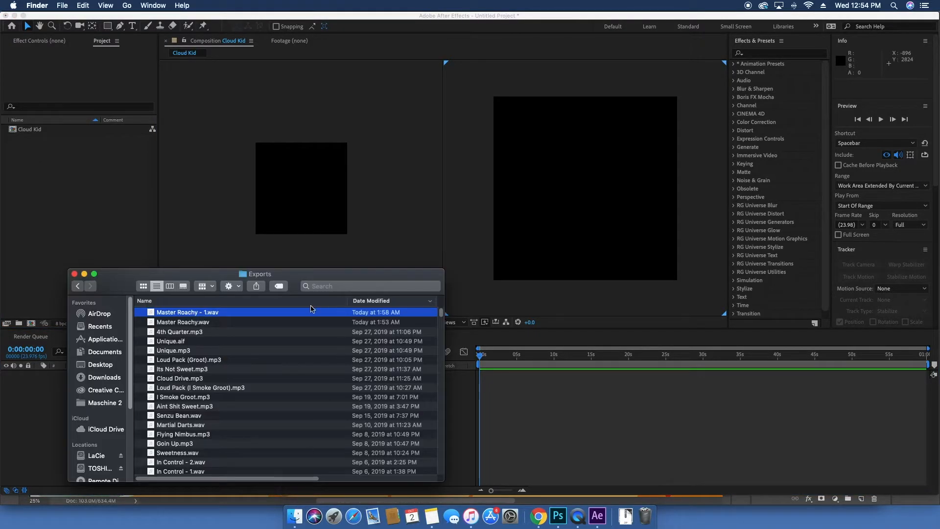
{"action": "left_click_drag", "start_coordinate": [184, 277], "coordinate": [559, 142]}
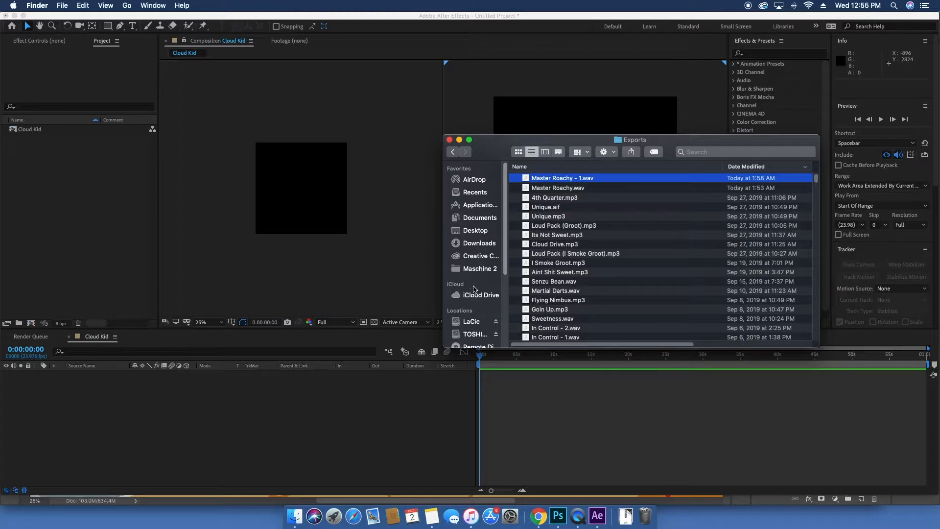
{"action": "left_click", "coordinate": [479, 256]}
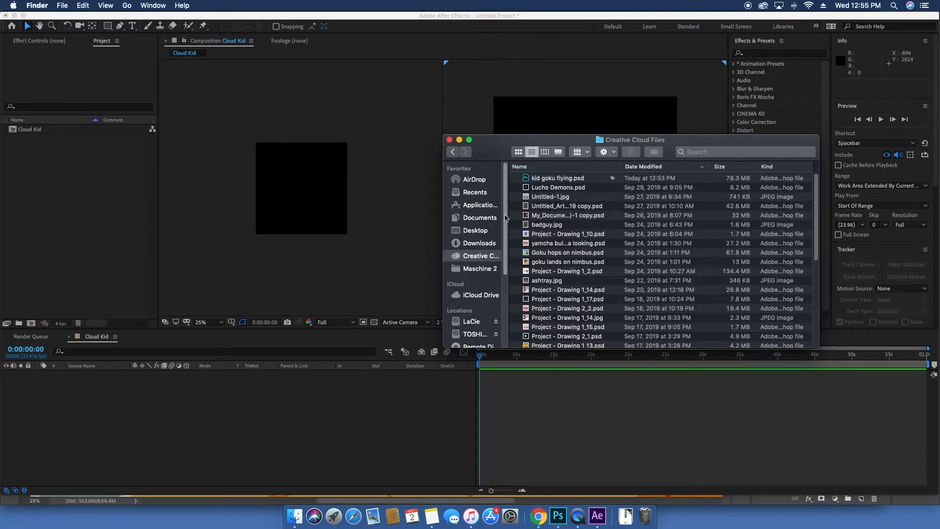
{"action": "left_click_drag", "start_coordinate": [563, 182], "coordinate": [107, 200]}
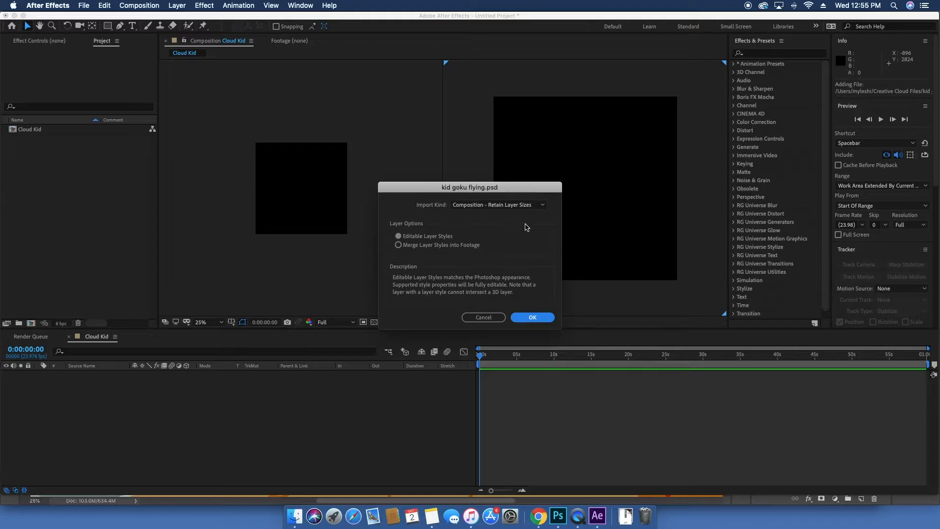
{"action": "left_click_drag", "start_coordinate": [506, 192], "coordinate": [486, 180]}
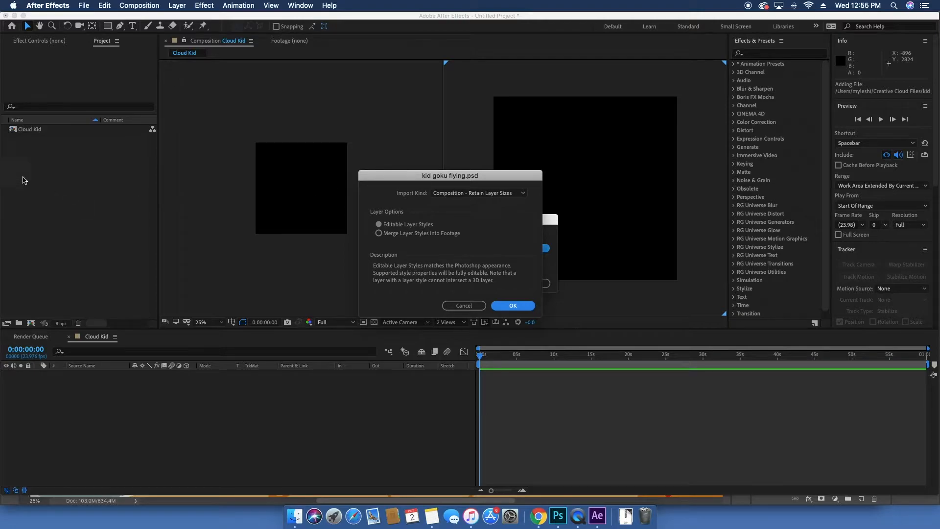
{"action": "left_click", "coordinate": [439, 194]}
{"action": "left_click", "coordinate": [459, 196]}
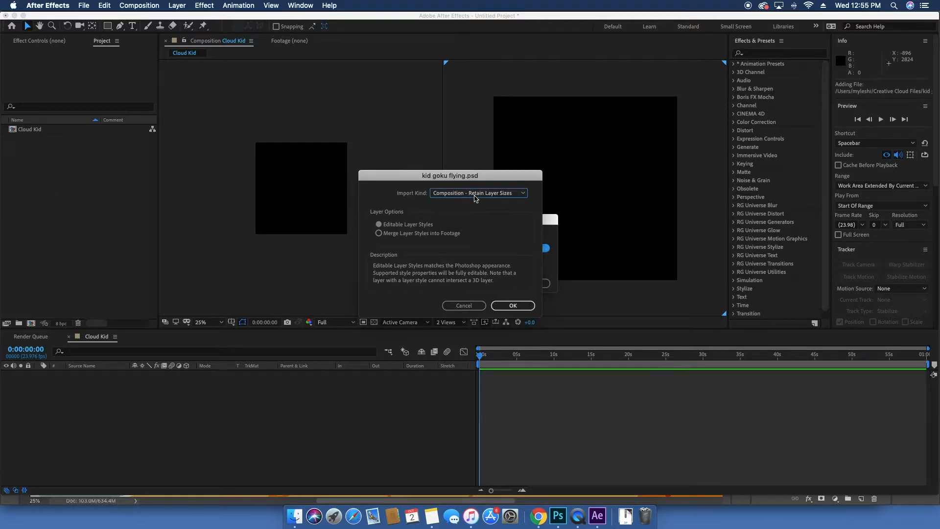
{"action": "left_click", "coordinate": [512, 196]}
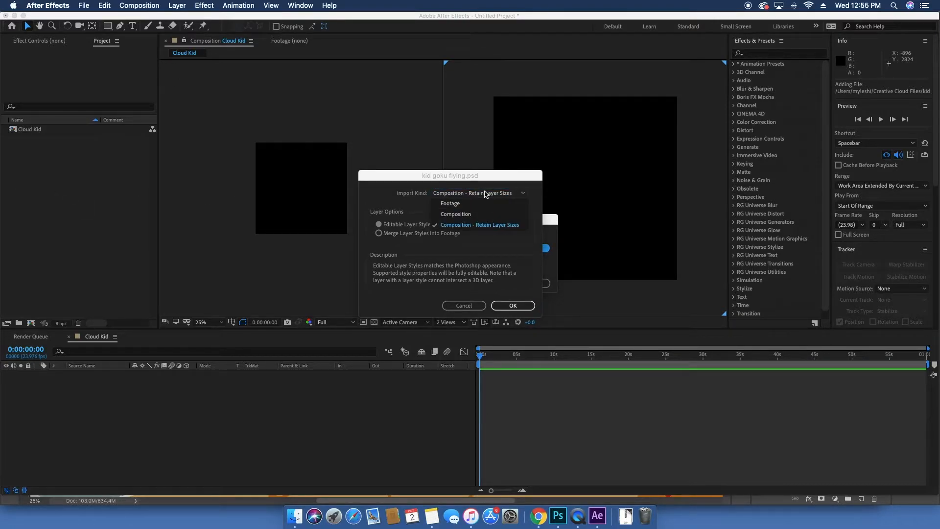
{"action": "left_click", "coordinate": [485, 195]}
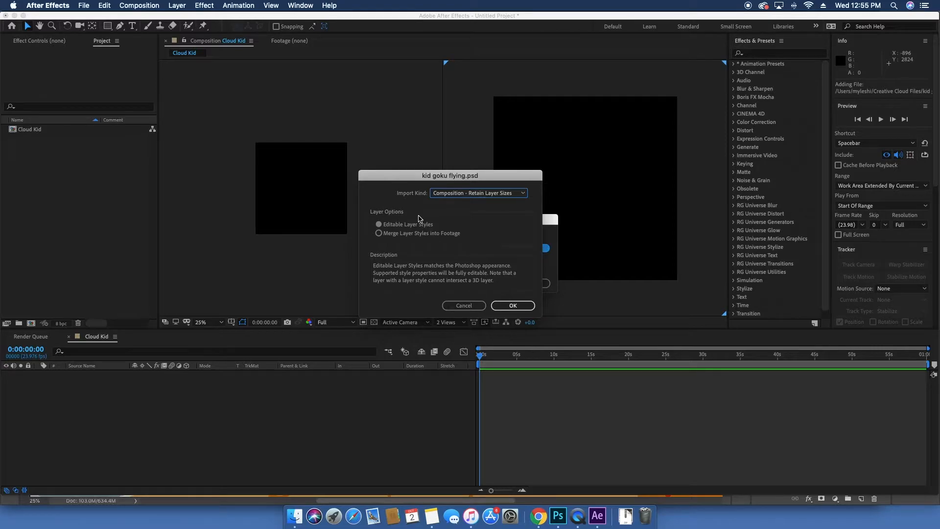
{"action": "left_click", "coordinate": [505, 307]}
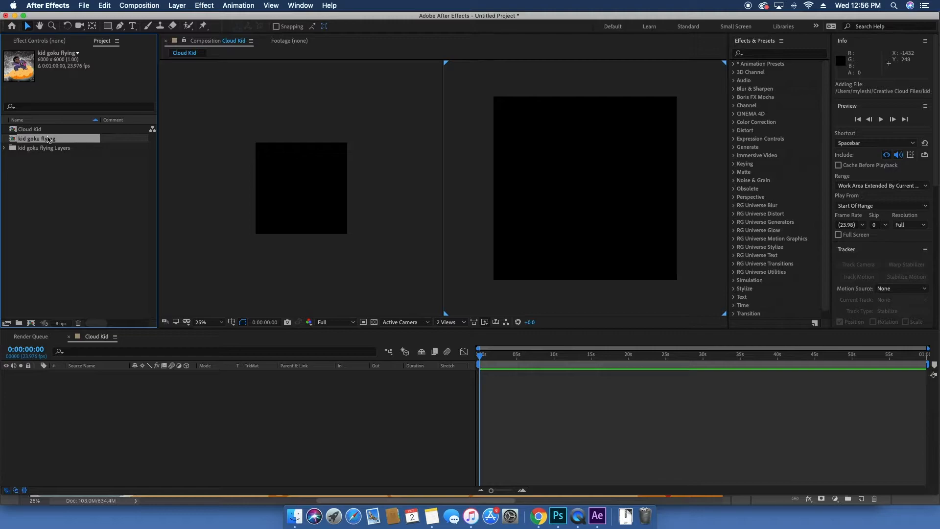
Step: Open the kid goku flying composition in the viewer
{"action": "left_click", "coordinate": [49, 130]}
{"action": "left_click", "coordinate": [49, 140]}
{"action": "left_click", "coordinate": [139, 6]}
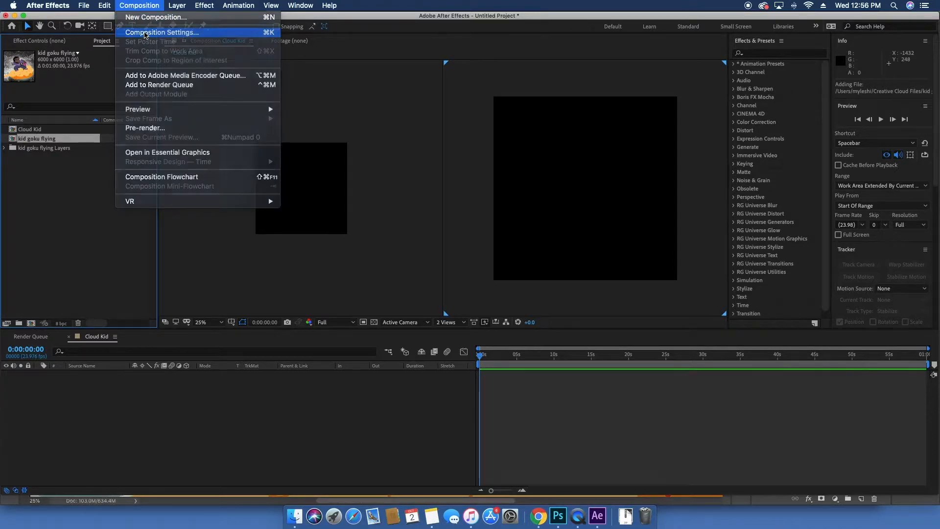
{"action": "left_click", "coordinate": [151, 32]}
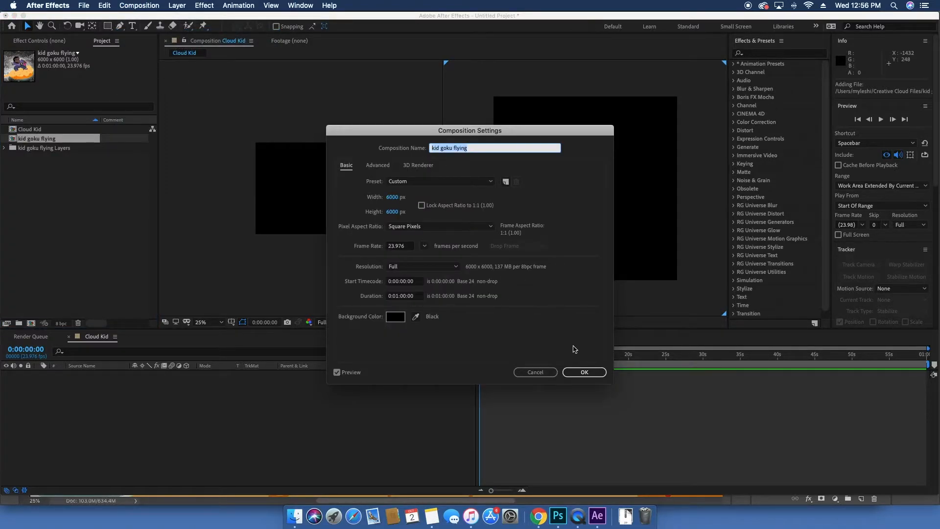
{"action": "left_click", "coordinate": [538, 371]}
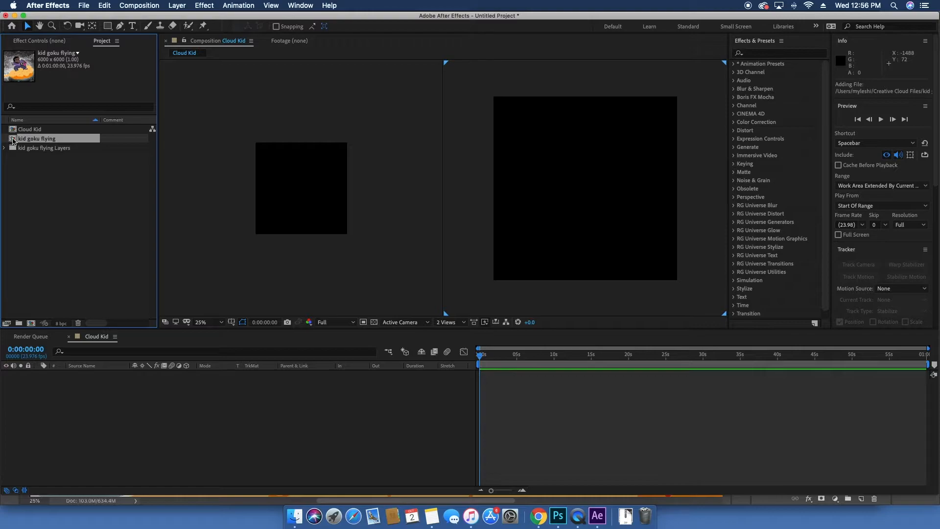
{"action": "double_click", "coordinate": [33, 141]}
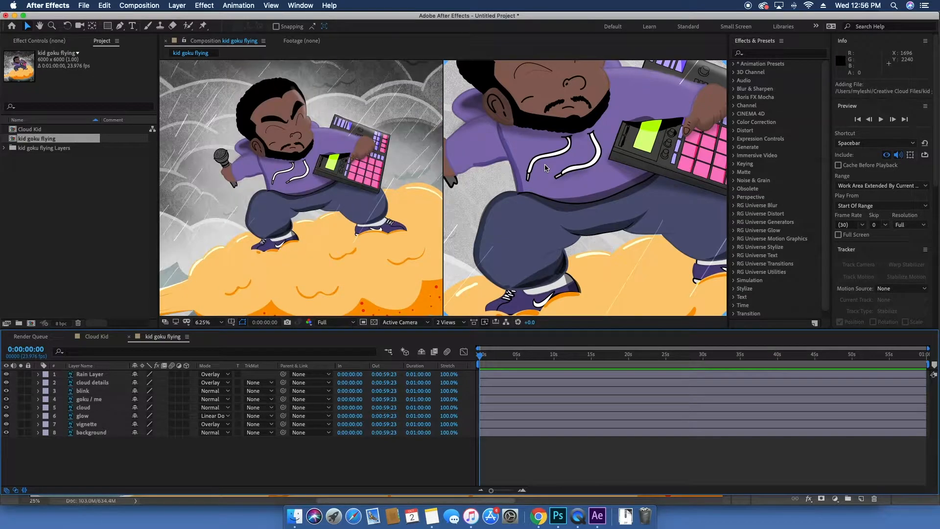
{"action": "scroll", "coordinate": [576, 187], "scroll_direction": "down", "scroll_amount": 1}
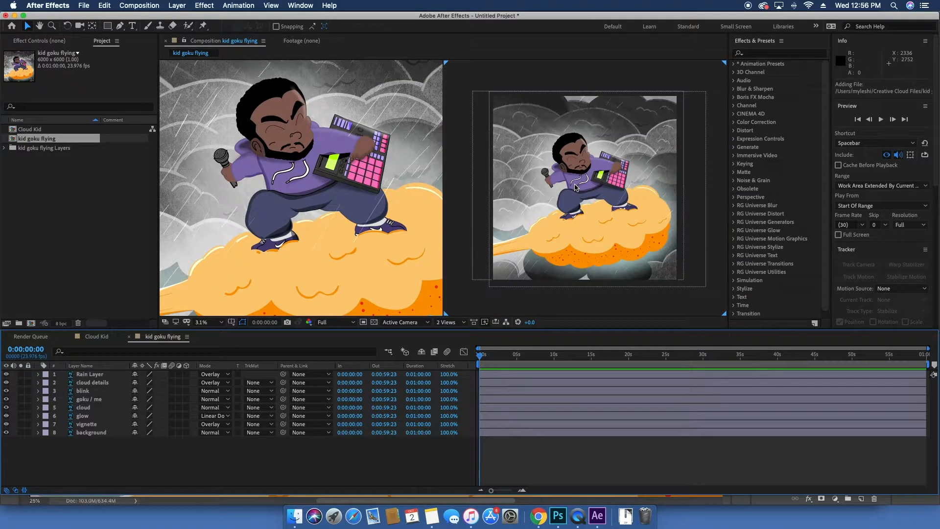
Step: Change the kid goku flying composition's size to 1500 x 1500 px
{"action": "left_click", "coordinate": [184, 5]}
{"action": "mouse_move", "coordinate": [145, 6]}
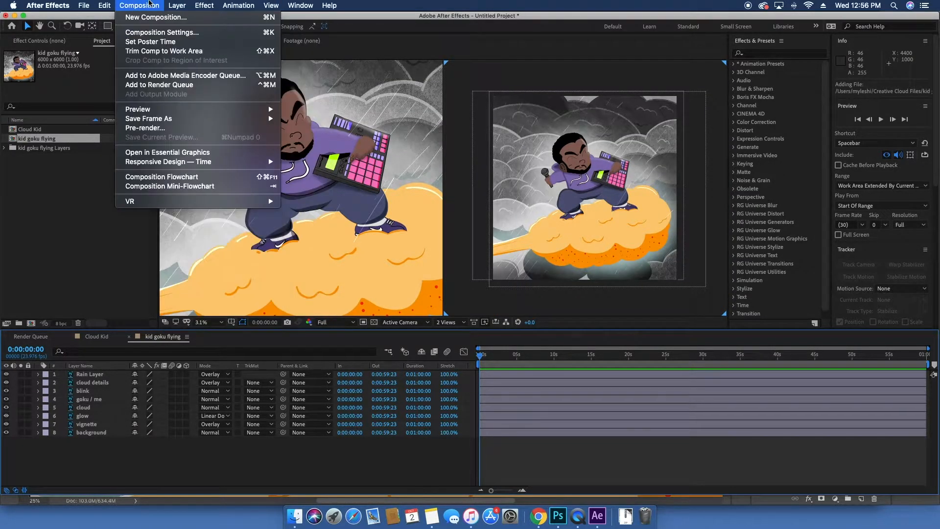
{"action": "left_click", "coordinate": [149, 33]}
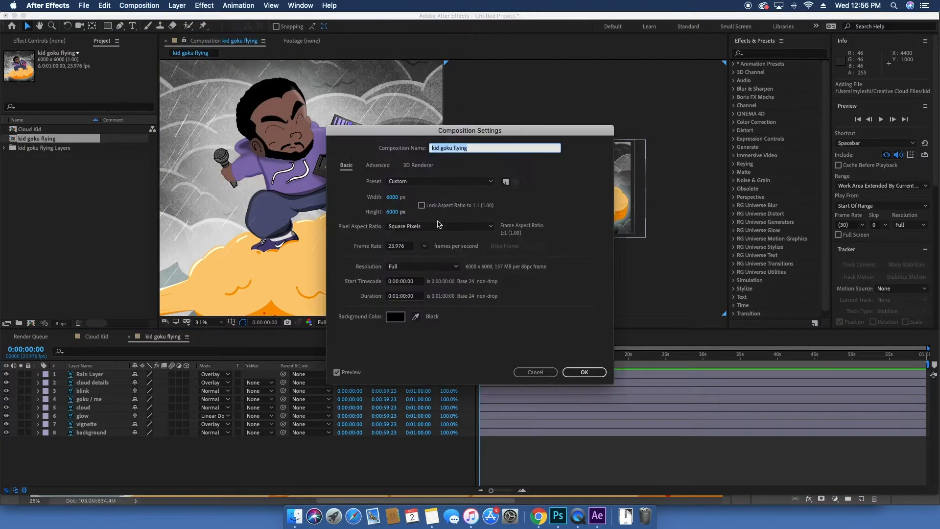
{"action": "left_click", "coordinate": [392, 197]}
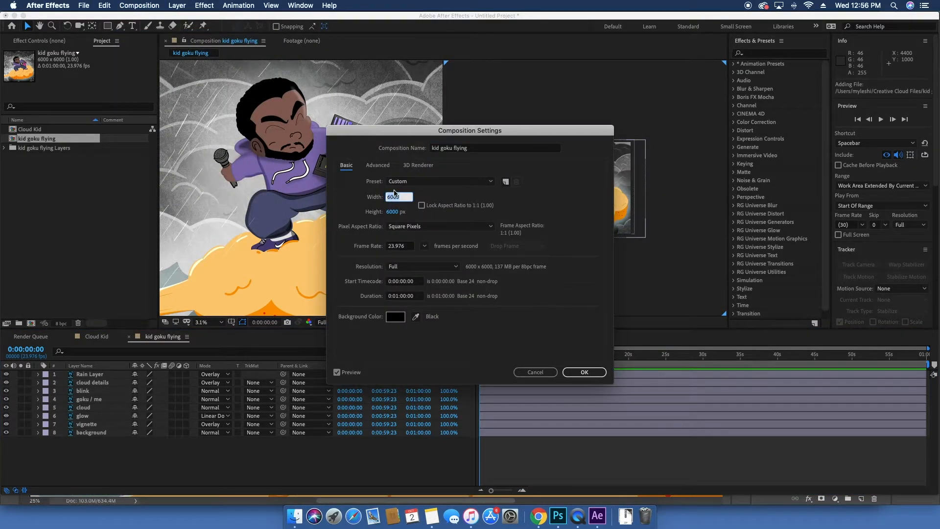
{"action": "type", "text": "1500"}
{"action": "left_click", "coordinate": [392, 212]}
{"action": "type", "text": "1500"}
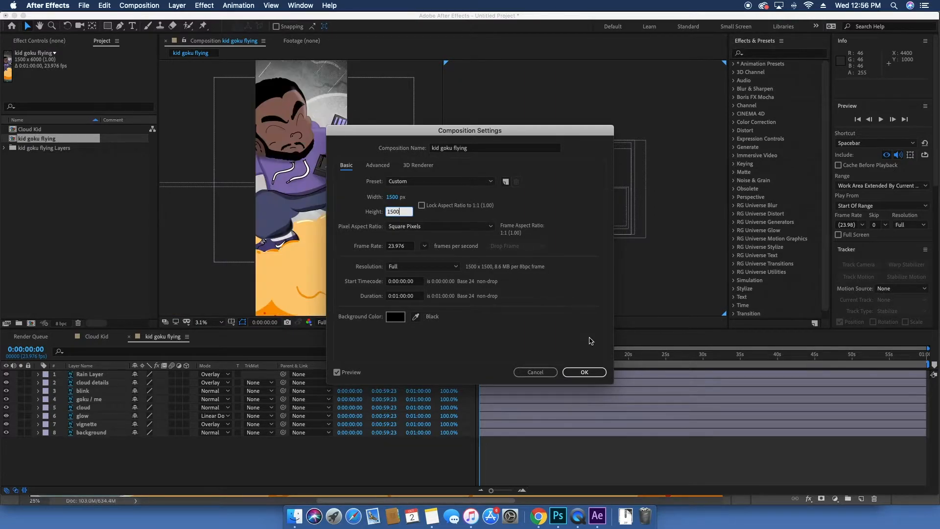
{"action": "left_click", "coordinate": [591, 371]}
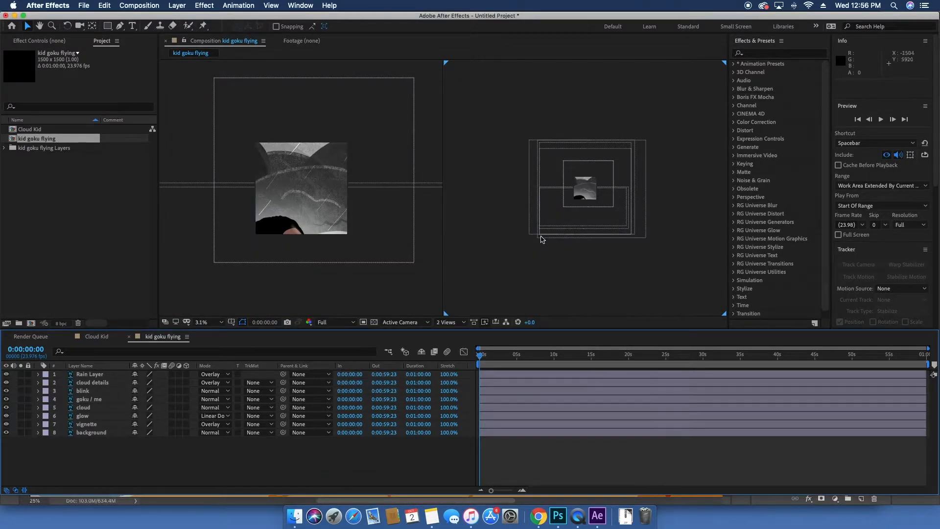
Step: Try scaling all layers down to 94% and undo the scale change
{"action": "key", "text": "super+a"}
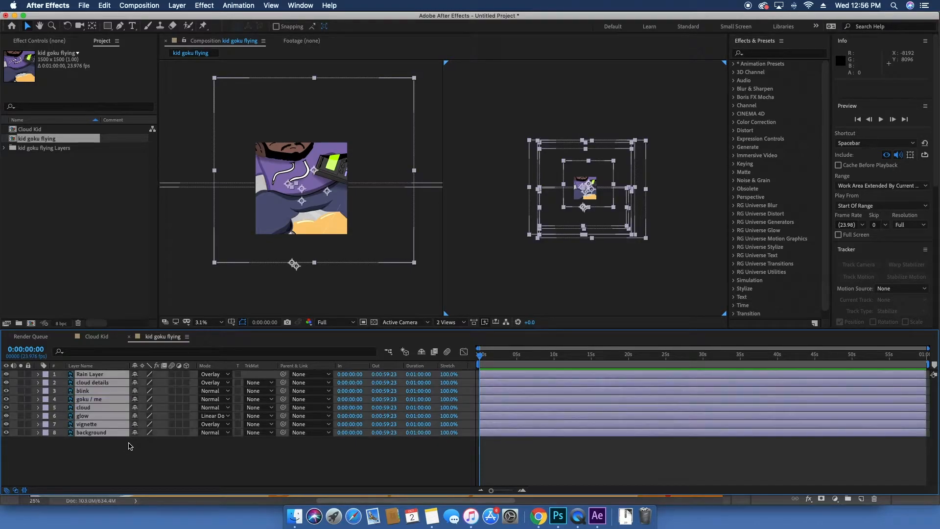
{"action": "key", "text": "s"}
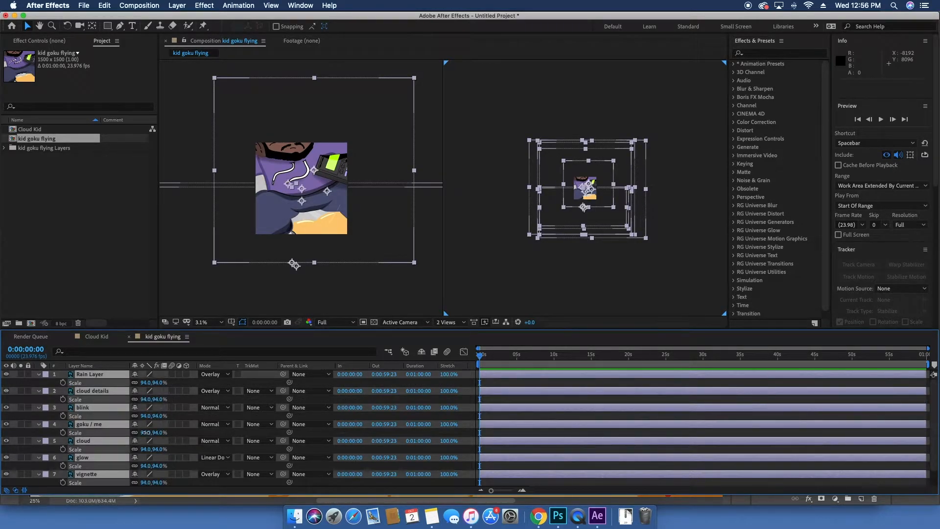
{"action": "left_click_drag", "start_coordinate": [147, 432], "coordinate": [117, 433]}
{"action": "key", "text": "super+z"}
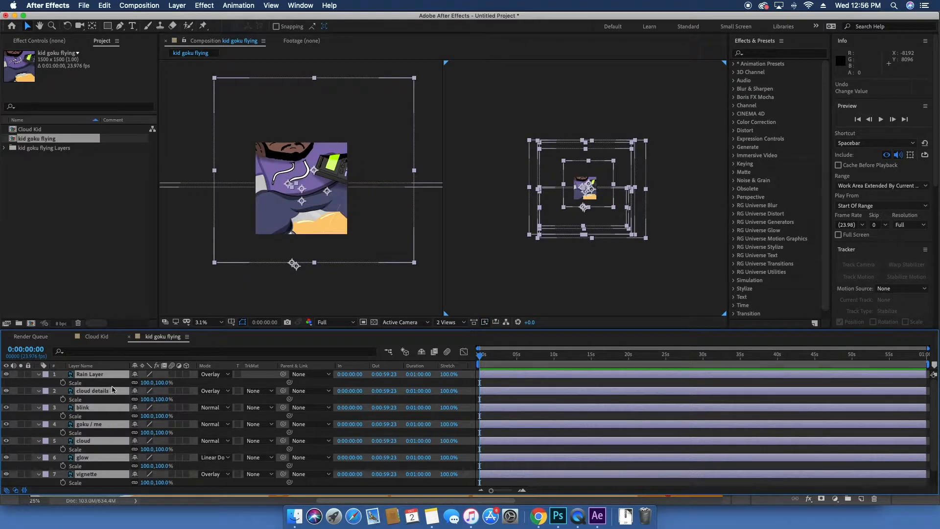
Step: Undo the composition size change
{"action": "left_click", "coordinate": [106, 483]}
{"action": "left_click", "coordinate": [101, 474]}
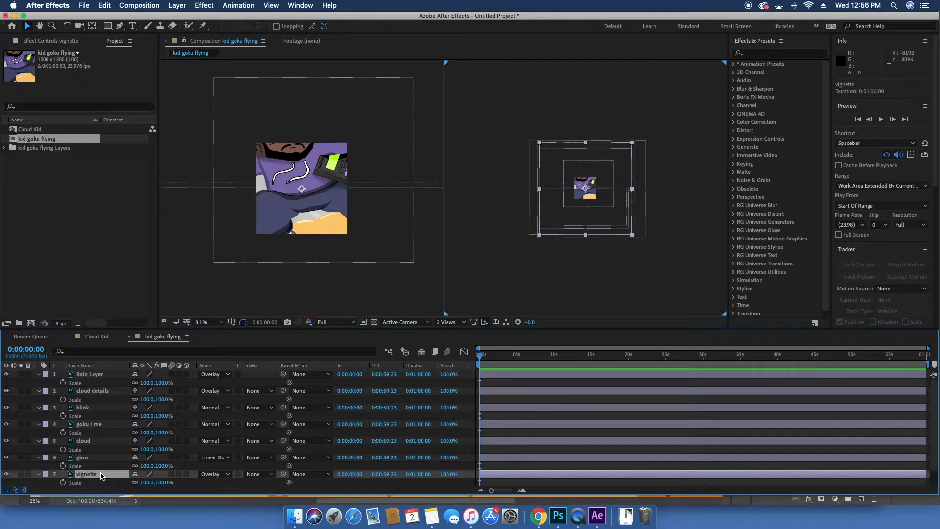
{"action": "left_click", "coordinate": [93, 376], "text": "shift"}
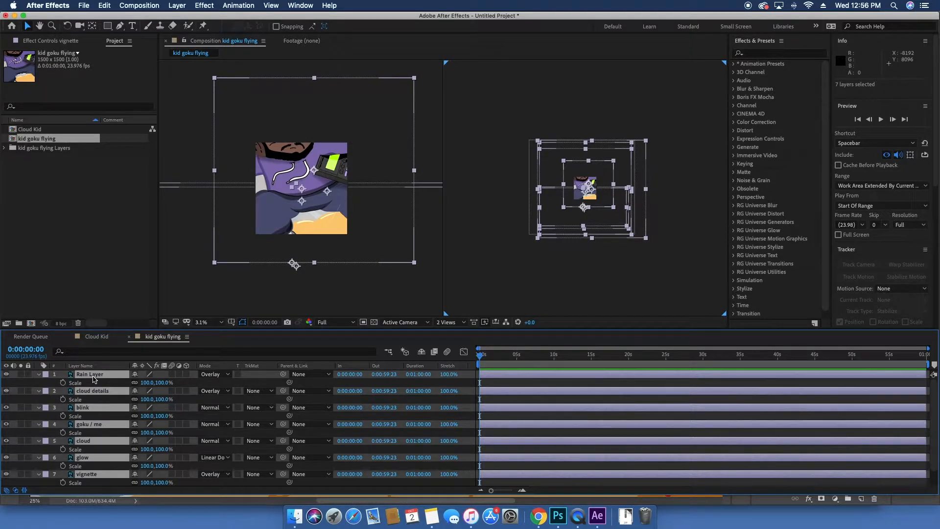
{"action": "key", "text": "super+z"}
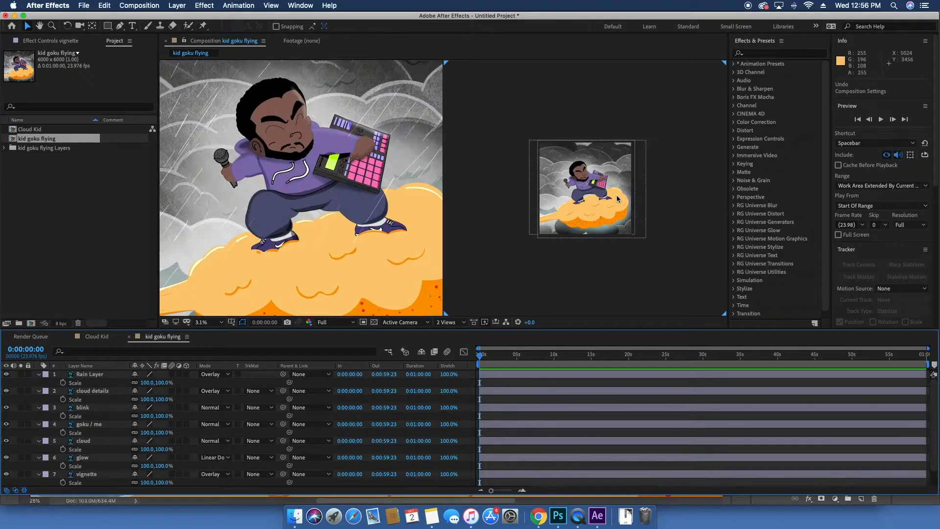
{"action": "scroll", "coordinate": [584, 191], "scroll_direction": "up", "scroll_amount": 1}
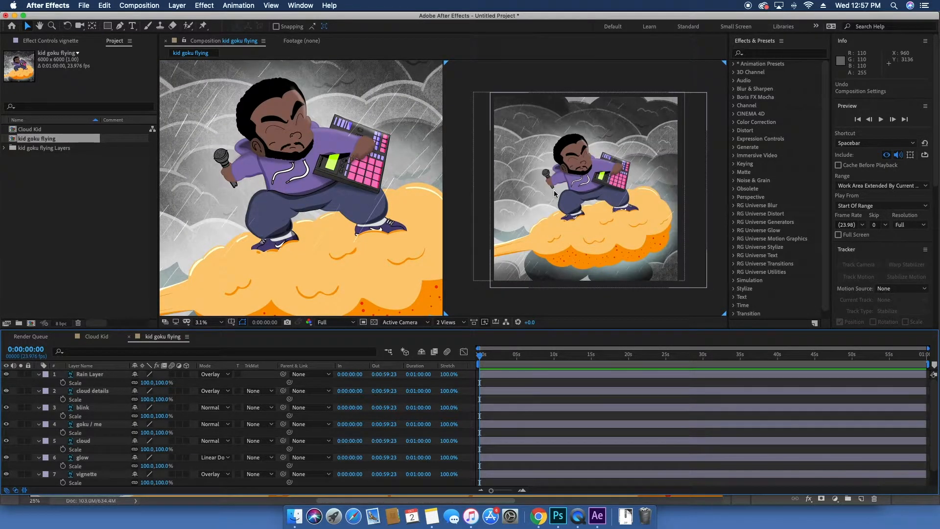
Step: Switch the composition viewer layout from two views to a single view
{"action": "left_click", "coordinate": [139, 5]}
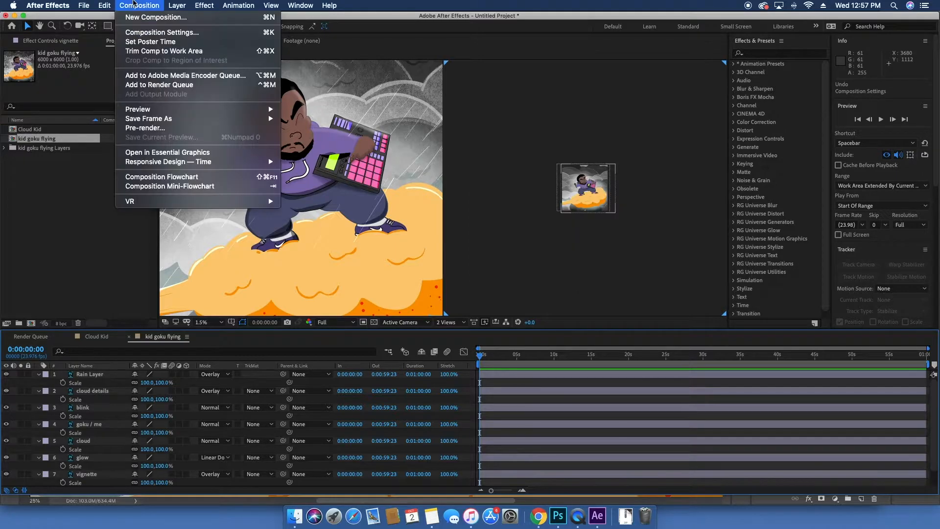
{"action": "left_click", "coordinate": [144, 5]}
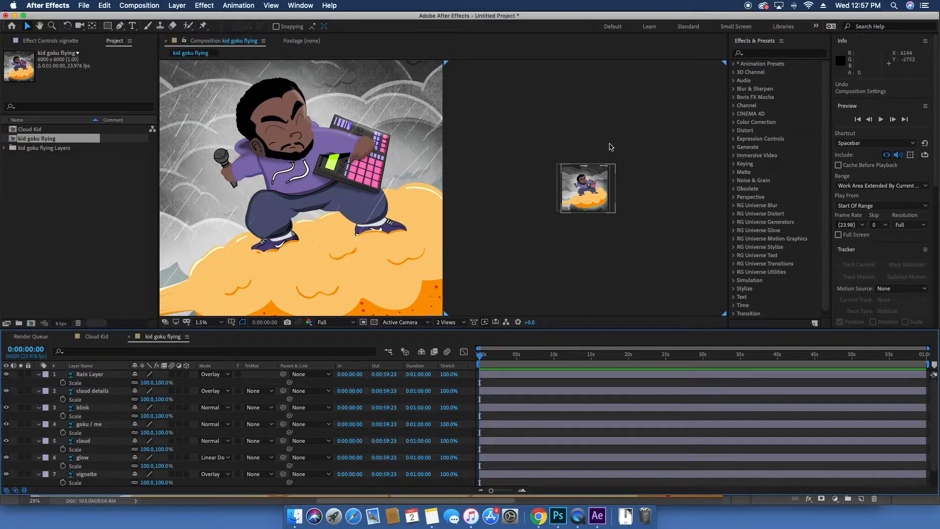
{"action": "key", "text": "."}
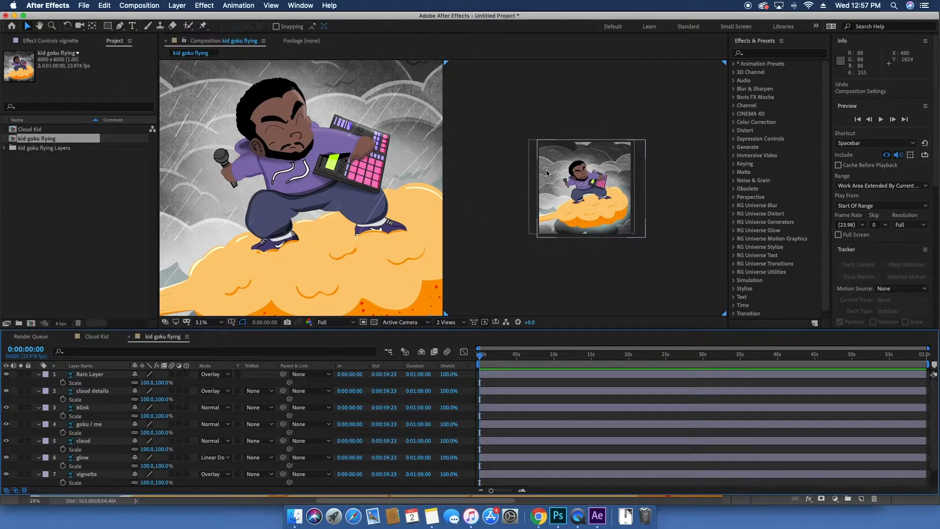
{"action": "key", "text": "."}
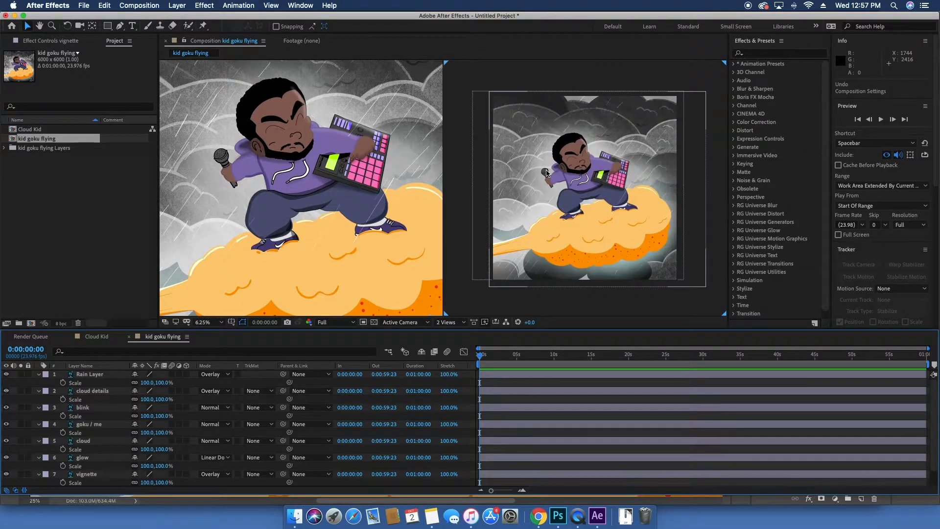
{"action": "key", "text": "."}
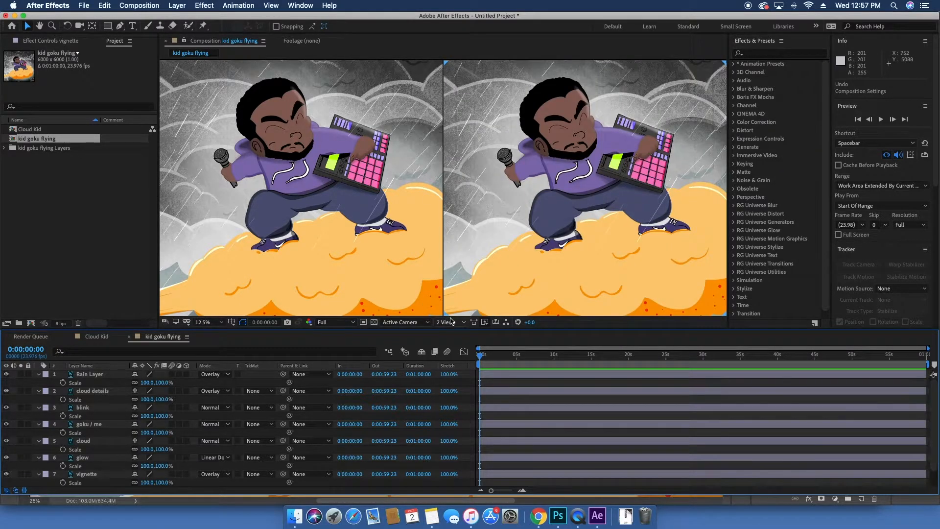
{"action": "left_click", "coordinate": [454, 322]}
{"action": "left_click", "coordinate": [460, 332]}
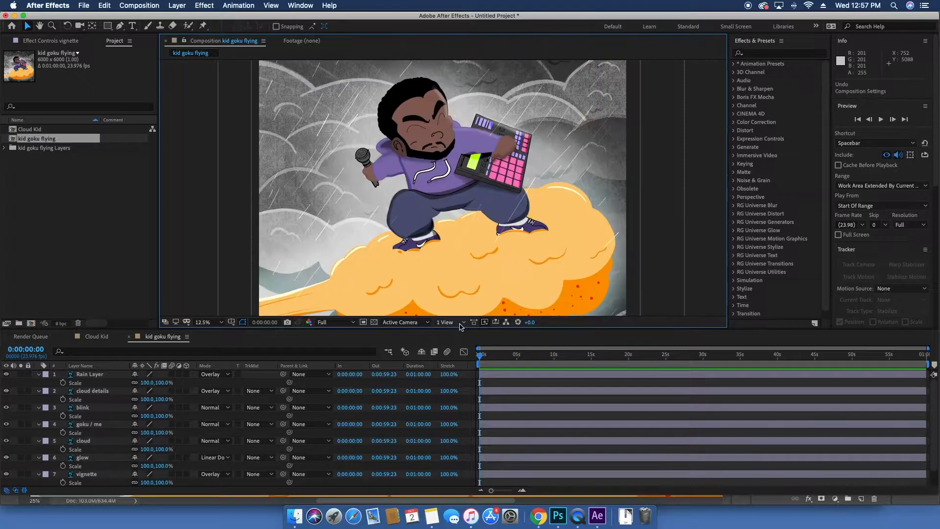
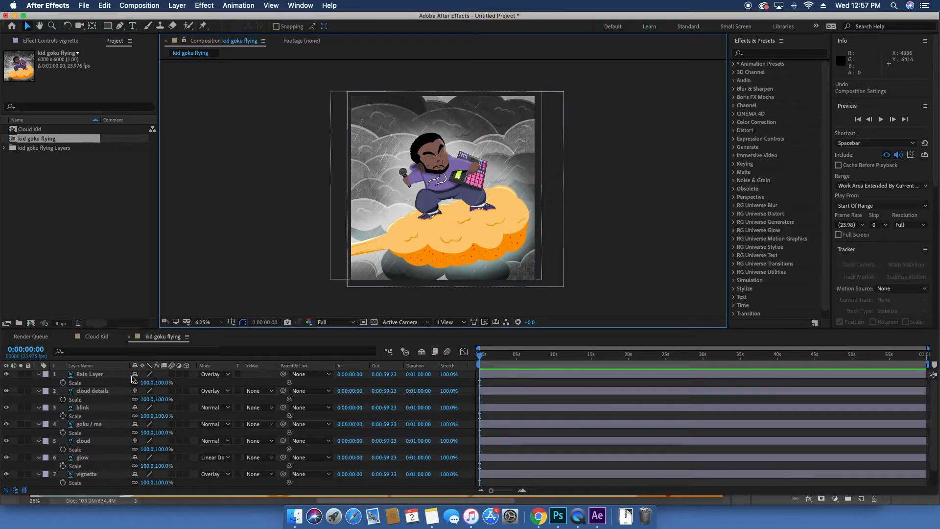
Step: Select the blink layer and toggle its visibility off and back on to compare the eyes
{"action": "left_click", "coordinate": [108, 378]}
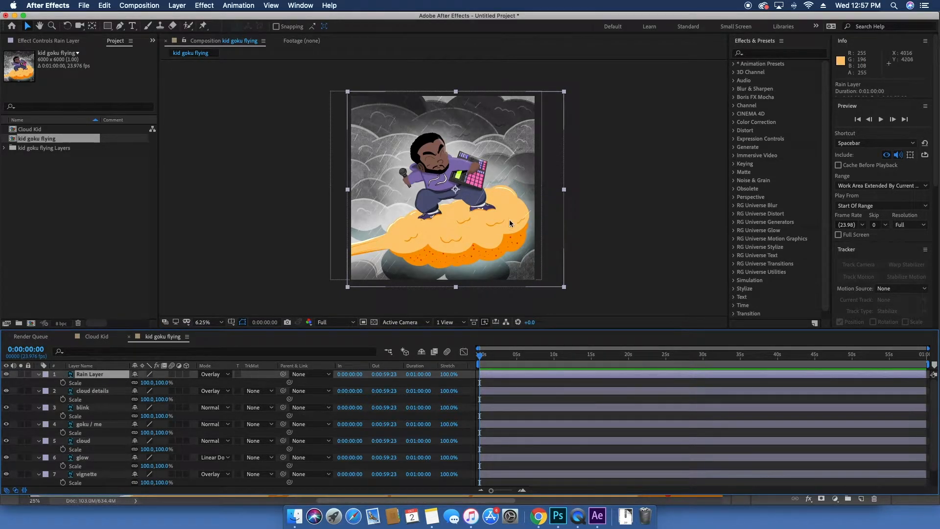
{"action": "scroll", "coordinate": [427, 204], "scroll_direction": "up", "scroll_amount": 1}
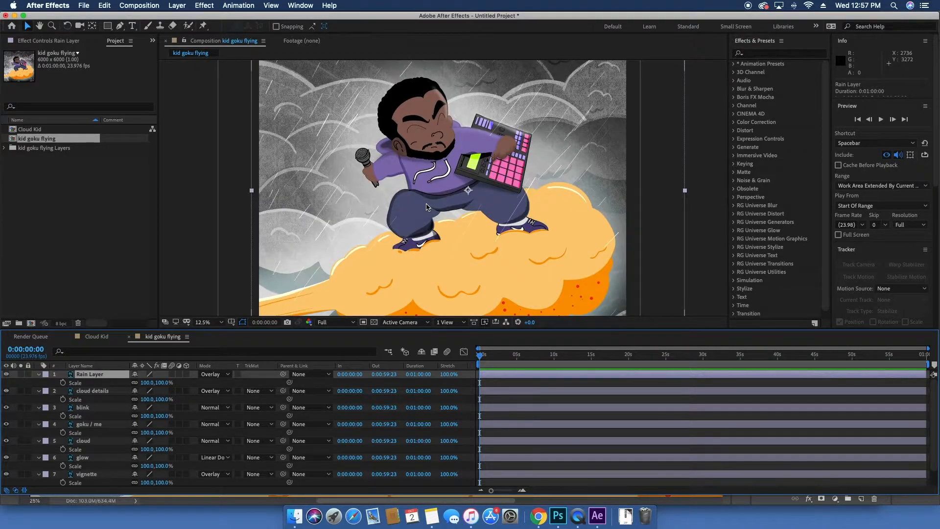
{"action": "left_click", "coordinate": [83, 392]}
{"action": "left_click", "coordinate": [87, 409]}
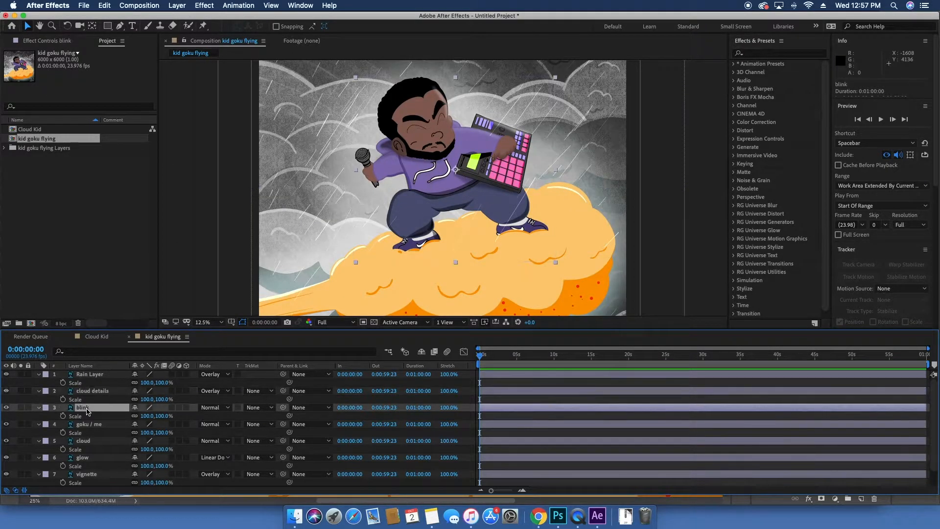
{"action": "left_click", "coordinate": [6, 408]}
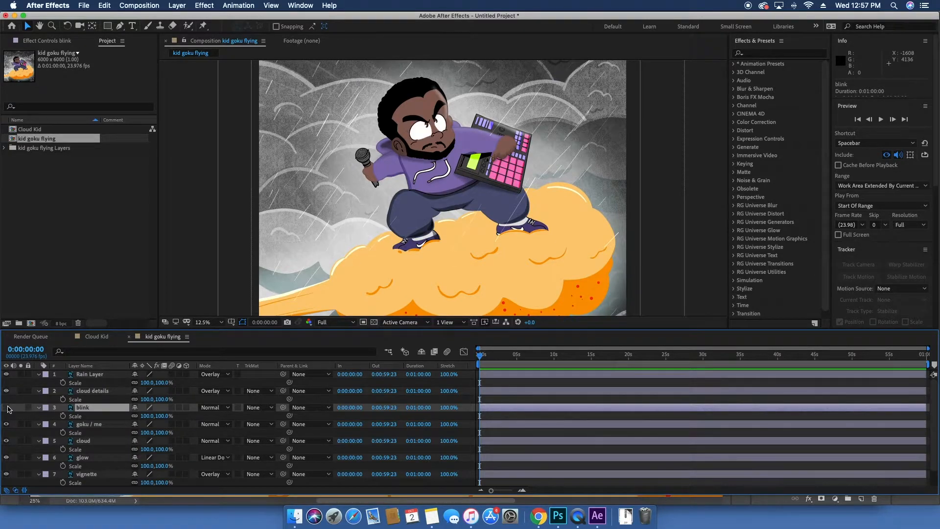
{"action": "left_click", "coordinate": [6, 407]}
Step: Select all layers and hide their Scale property rows, then deselect them
{"action": "key", "text": "super+a"}
{"action": "key", "text": "s"}
{"action": "left_click", "coordinate": [100, 501]}
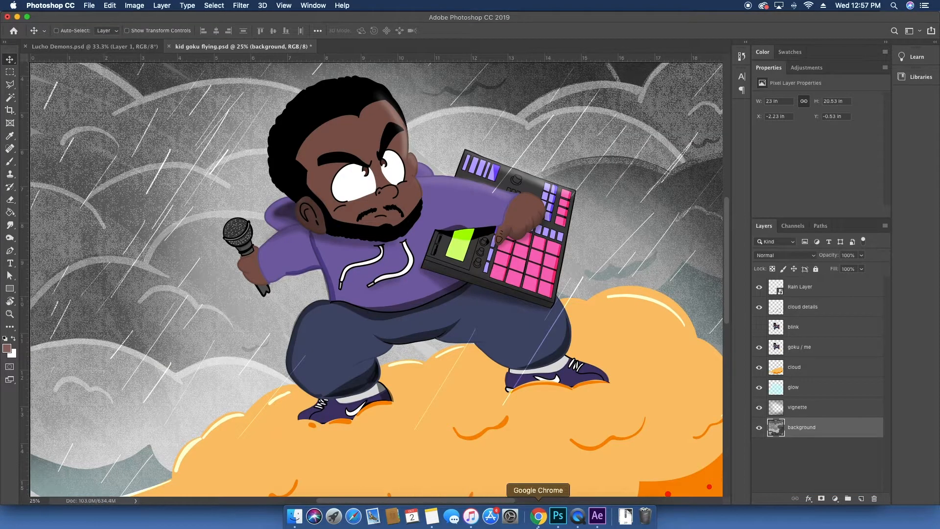
{"action": "left_click", "coordinate": [597, 516]}
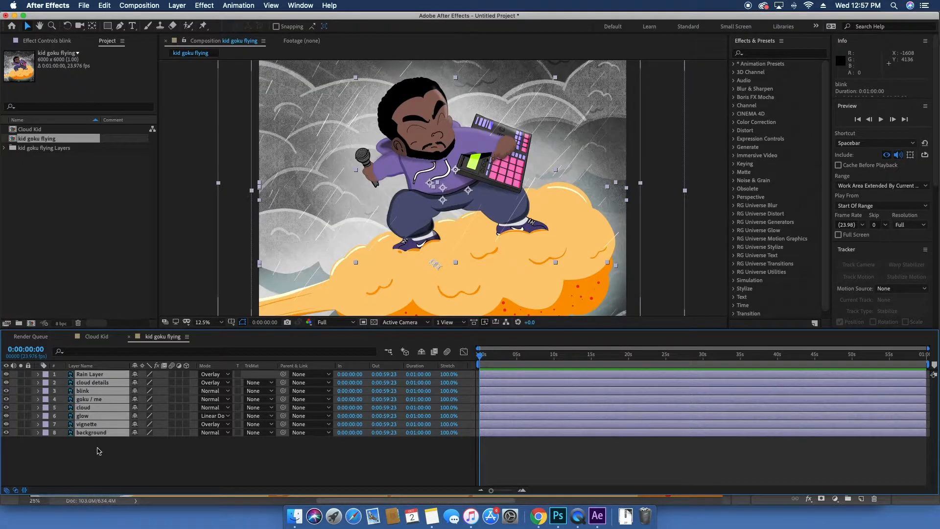
{"action": "left_click", "coordinate": [98, 448]}
Step: Reveal the blink layer's Opacity and add a loopOut(type = "cycle", numKeyframes = 0) expression to it
{"action": "left_click", "coordinate": [56, 391]}
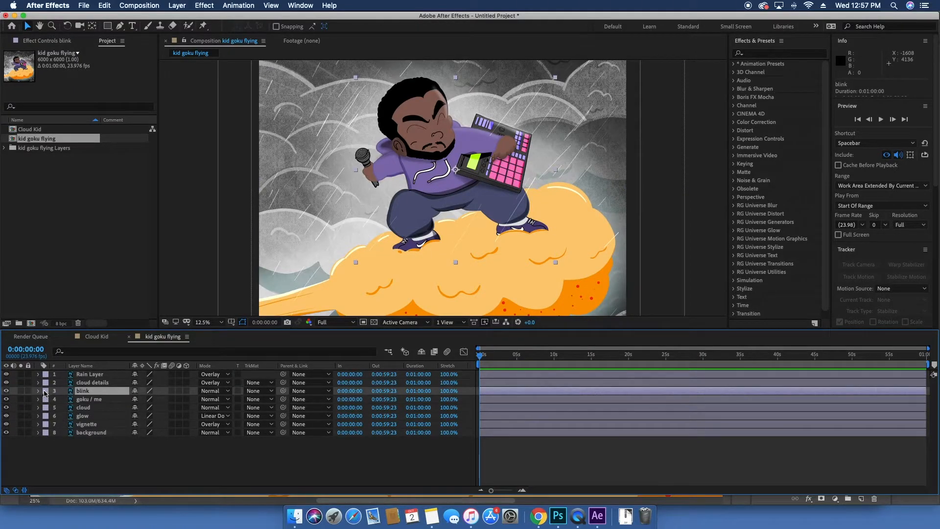
{"action": "key", "text": "t"}
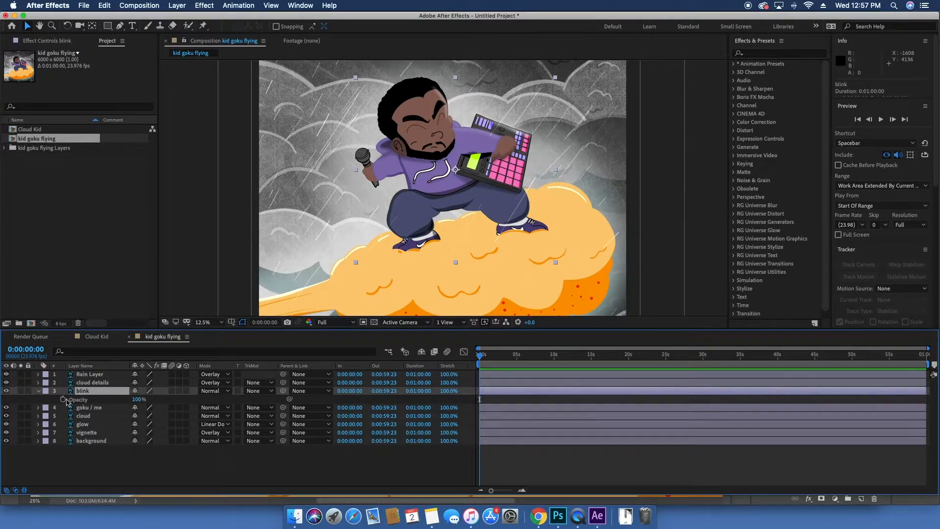
{"action": "left_click", "coordinate": [62, 399], "text": "alt"}
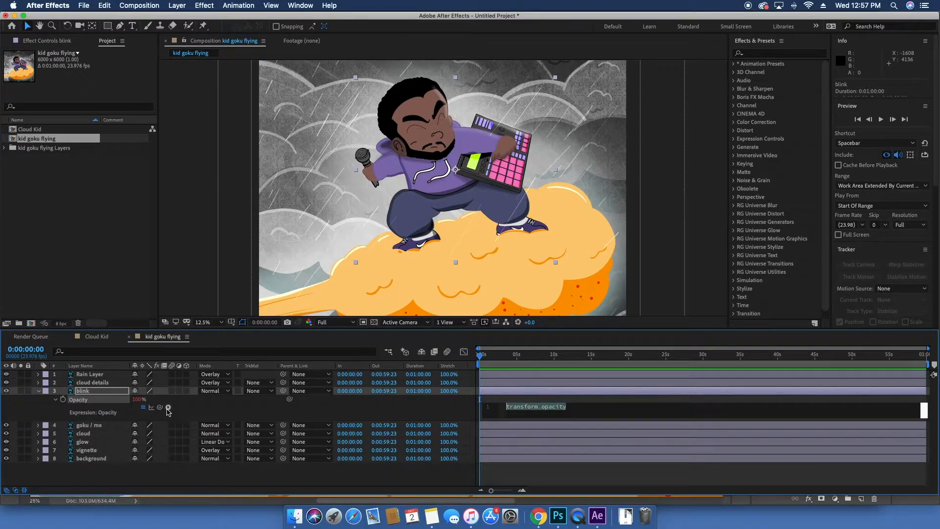
{"action": "left_click", "coordinate": [168, 408]}
{"action": "mouse_move", "coordinate": [245, 411]}
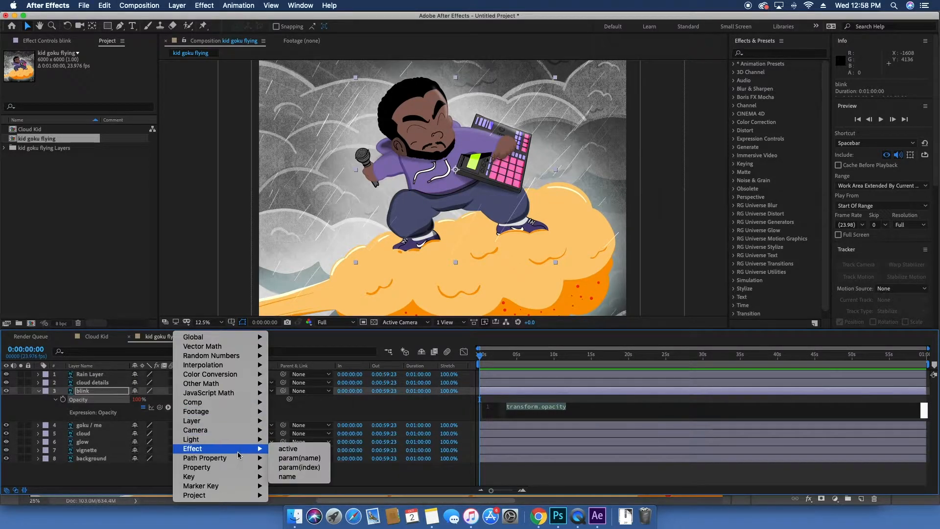
{"action": "mouse_move", "coordinate": [236, 469]}
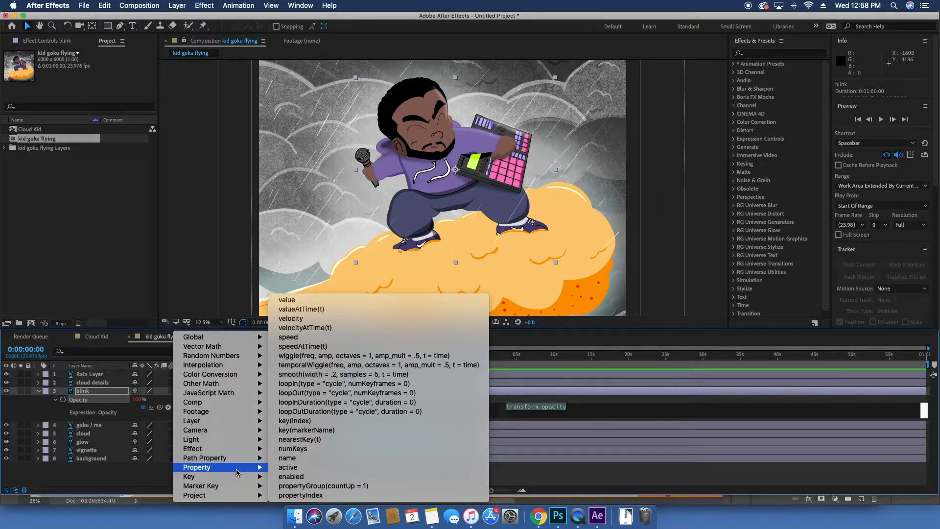
{"action": "left_click", "coordinate": [323, 393]}
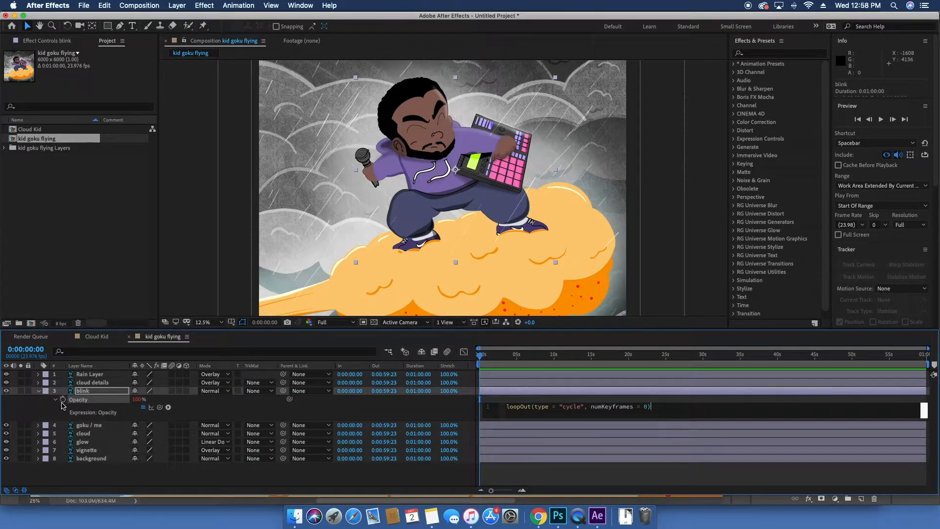
{"action": "left_click", "coordinate": [81, 402]}
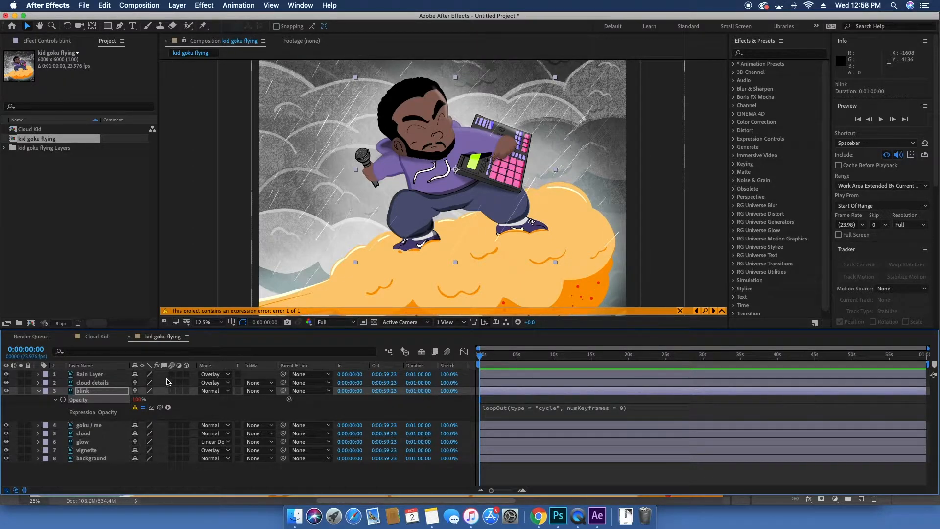
Step: Try adding Opacity keyframes on the blink layer at the start and at frame 2, then delete them
{"action": "left_click", "coordinate": [63, 399]}
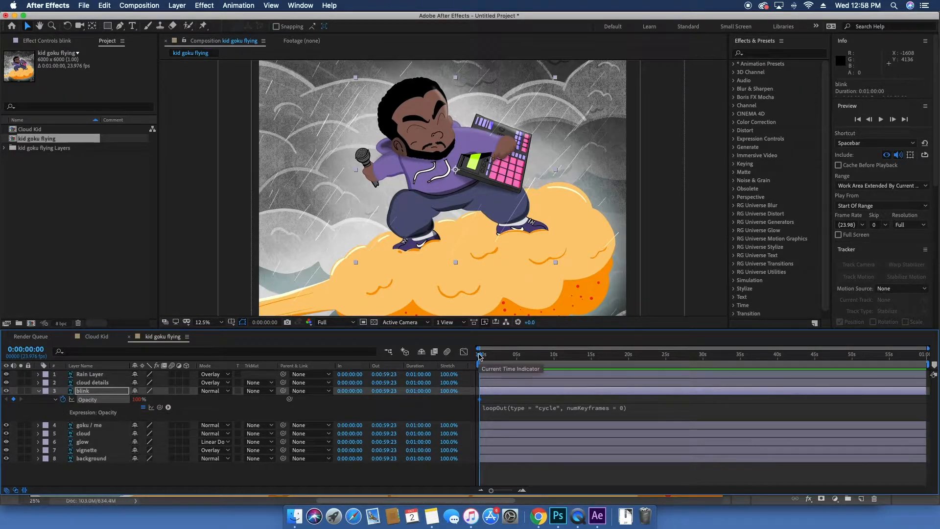
{"action": "scroll", "coordinate": [479, 356], "scroll_direction": "up", "scroll_amount": 5}
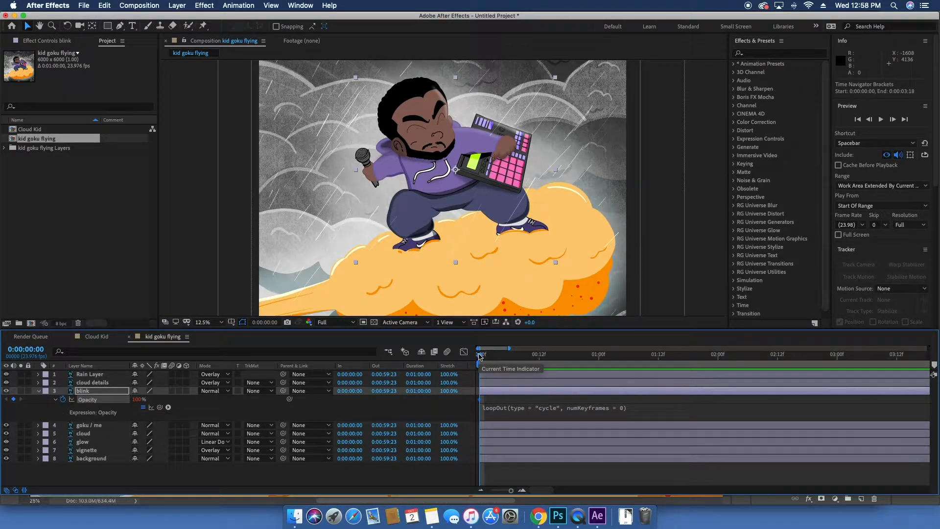
{"action": "left_click_drag", "start_coordinate": [479, 356], "coordinate": [489, 358]}
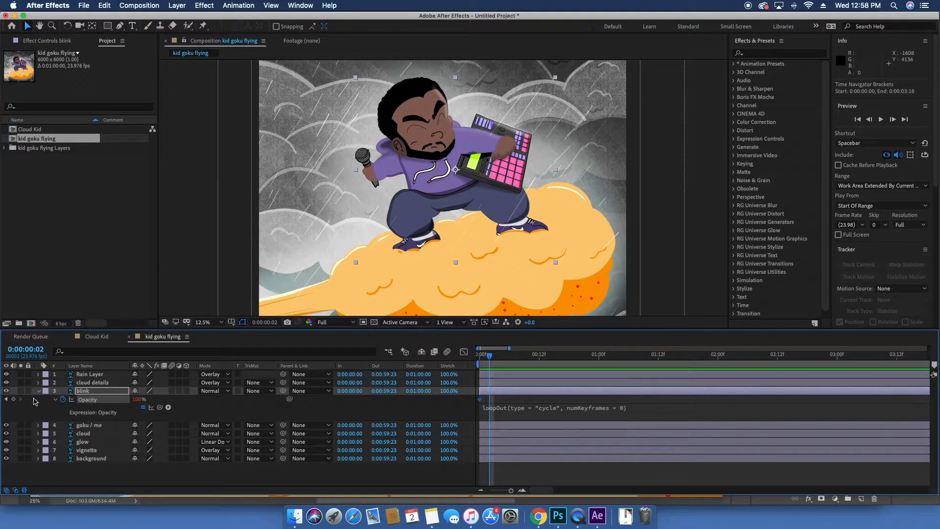
{"action": "left_click", "coordinate": [13, 399]}
{"action": "left_click_drag", "start_coordinate": [489, 357], "coordinate": [461, 363]}
{"action": "left_click_drag", "start_coordinate": [497, 401], "coordinate": [457, 400]}
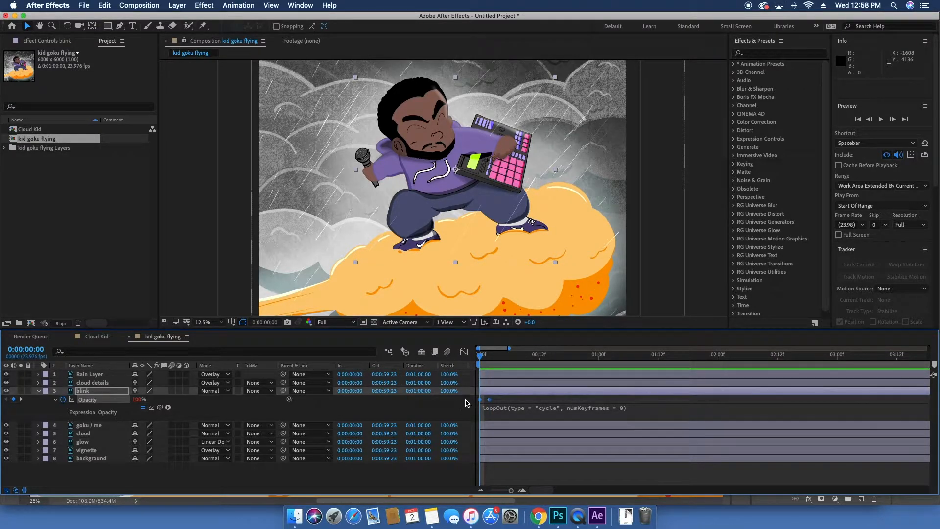
{"action": "key", "text": "Delete"}
Step: Delete the loopOut expression from the blink layer's Opacity
{"action": "left_click", "coordinate": [499, 410]}
{"action": "key", "text": "BackSpace"}
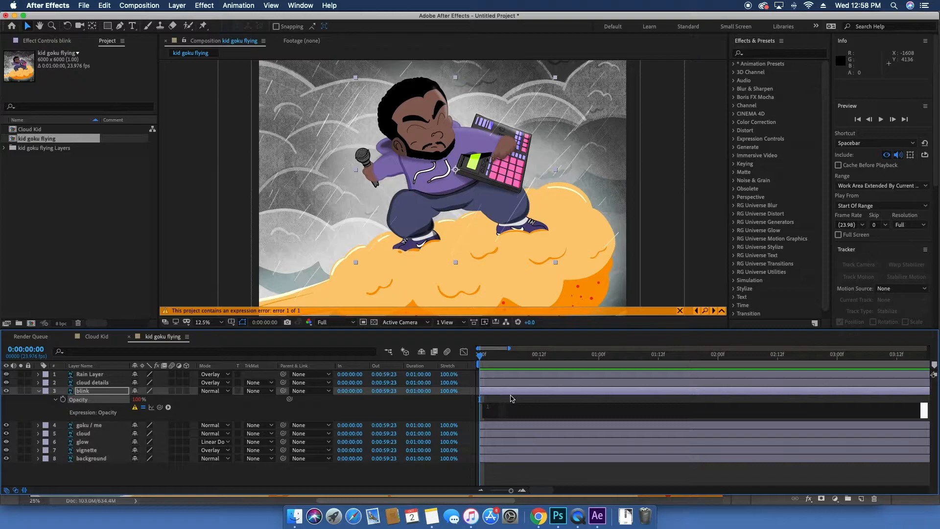
{"action": "left_click", "coordinate": [511, 398]}
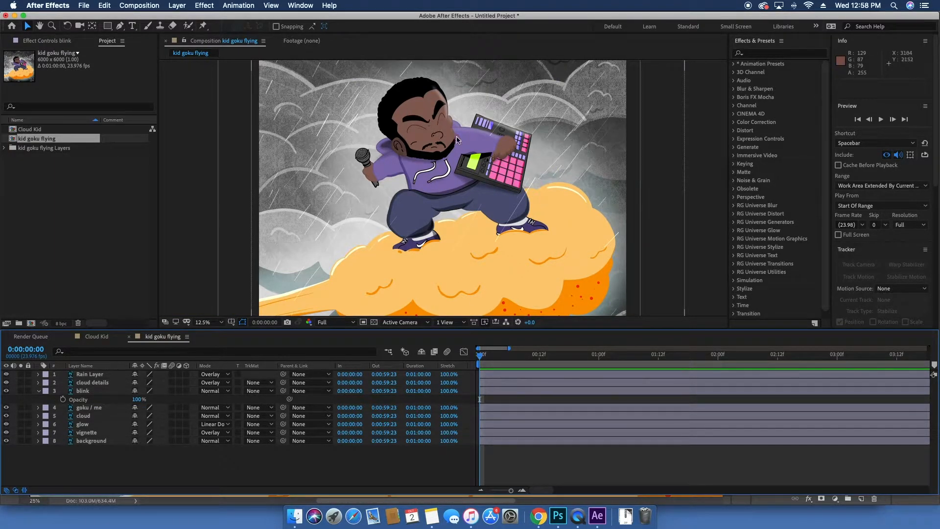
Step: Try scrubbing the blink layer's Opacity down and back up to 100%
{"action": "left_click", "coordinate": [97, 391]}
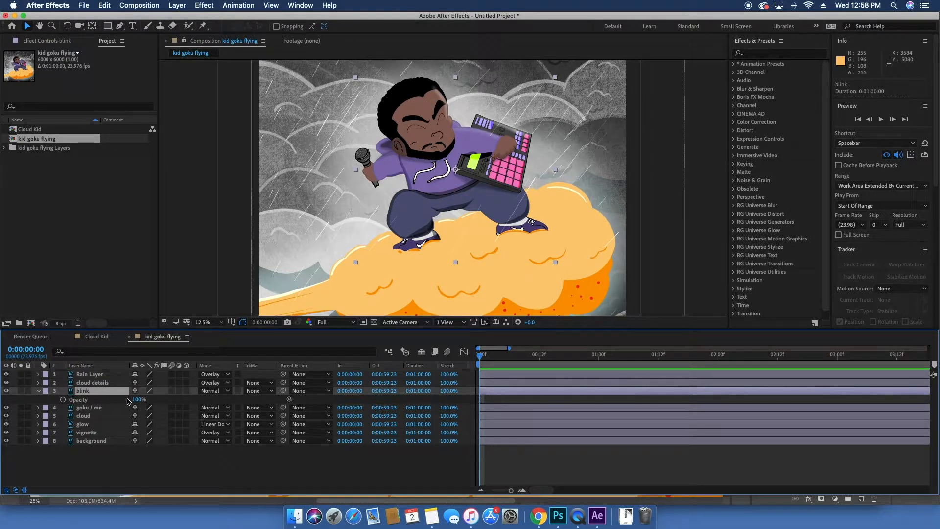
{"action": "left_click_drag", "start_coordinate": [143, 401], "coordinate": [225, 397]}
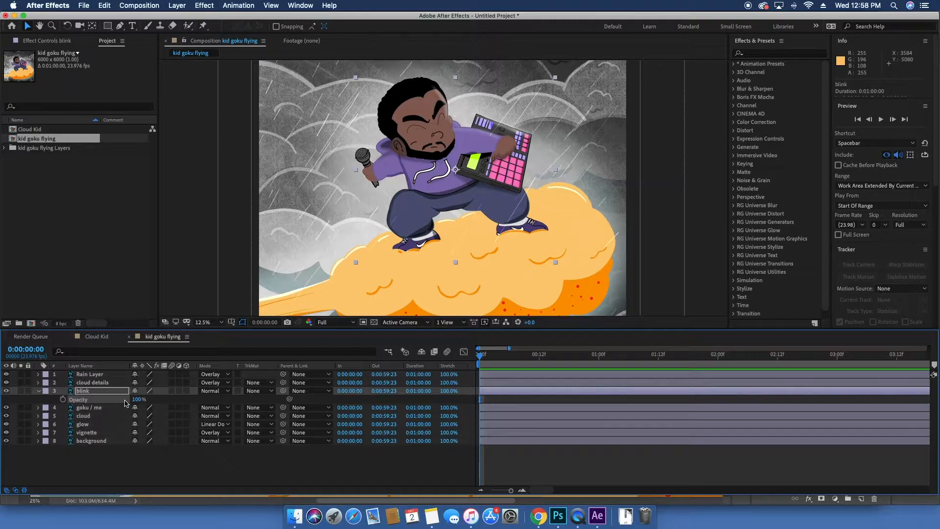
{"action": "left_click_drag", "start_coordinate": [1, 368], "coordinate": [3, 368]}
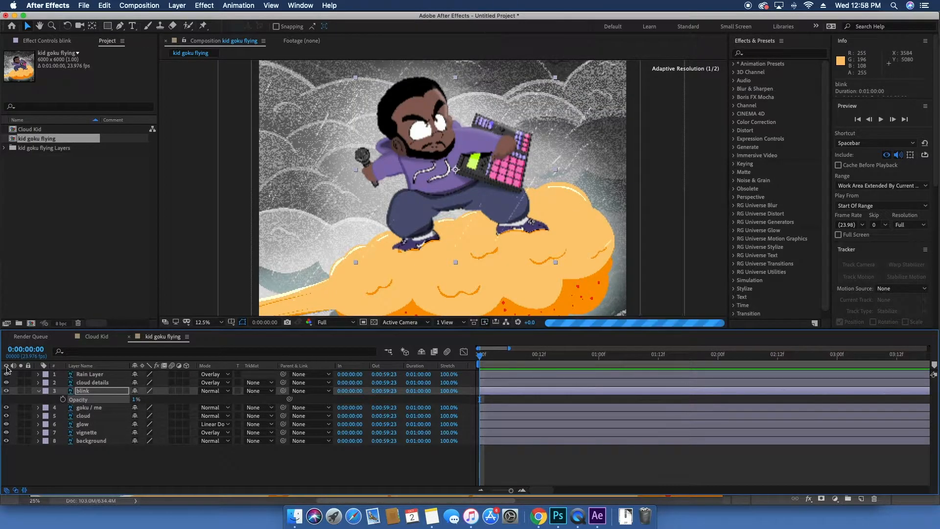
{"action": "left_click_drag", "start_coordinate": [136, 400], "coordinate": [223, 398]}
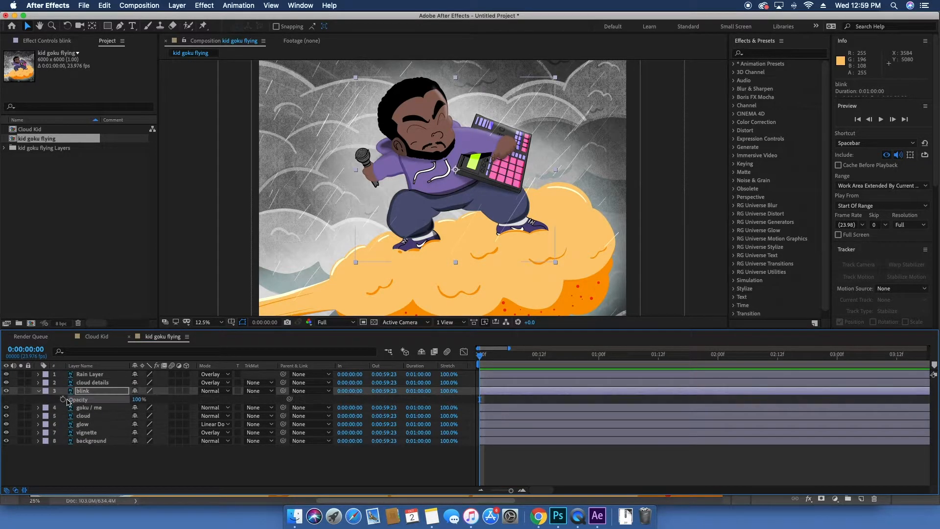
{"action": "left_click", "coordinate": [90, 391]}
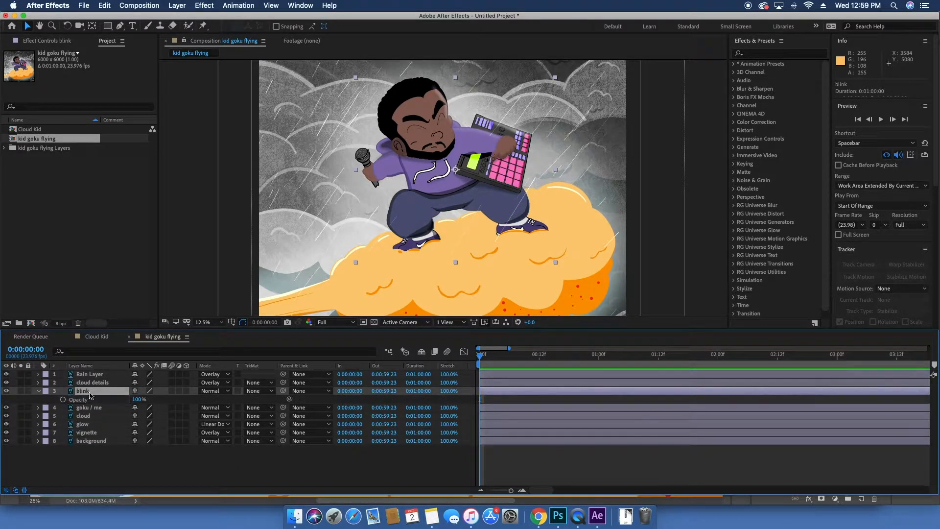
Step: Keyframe the blink layer's Opacity at 100% on frame 0 and 0% on frame 2
{"action": "left_click", "coordinate": [62, 399]}
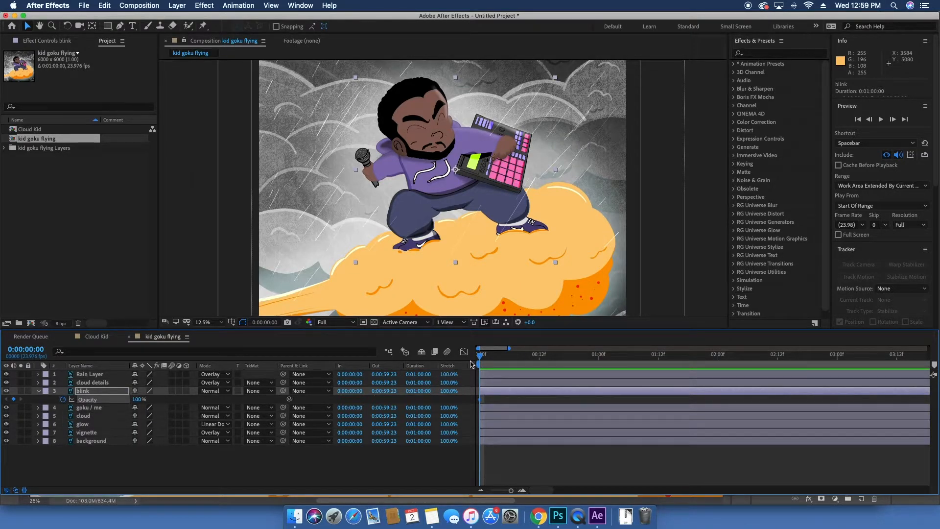
{"action": "key", "text": "equal"}
{"action": "key", "text": "equal"}
{"action": "key", "text": "equal"}
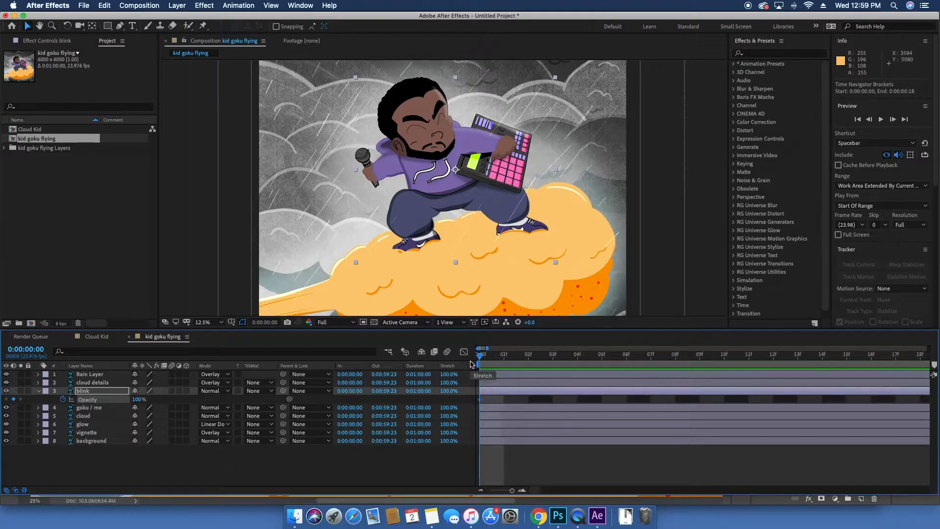
{"action": "left_click", "coordinate": [499, 358]}
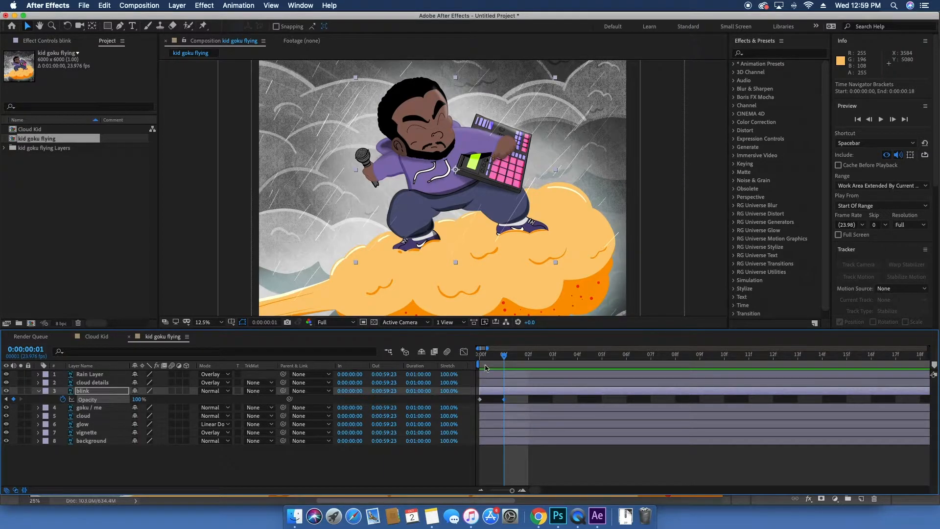
{"action": "left_click_drag", "start_coordinate": [504, 358], "coordinate": [522, 359]}
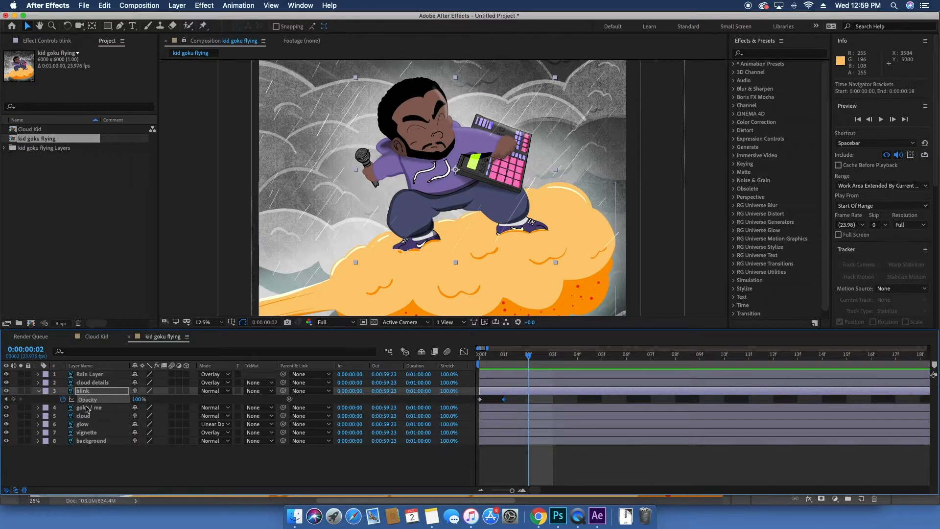
{"action": "left_click_drag", "start_coordinate": [140, 402], "coordinate": [93, 403]}
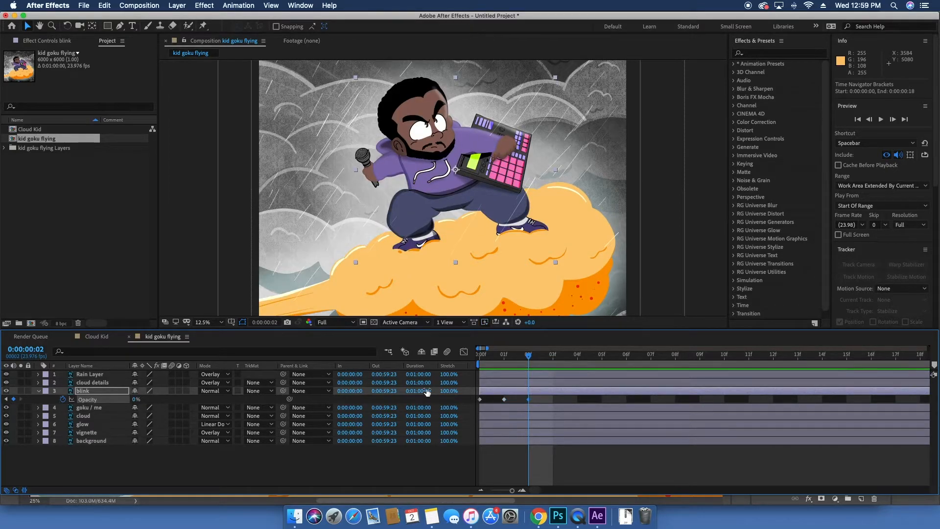
Step: Select and delete the blink layer's Opacity keyframes, returning to the start of the timeline
{"action": "left_click", "coordinate": [552, 360]}
{"action": "mouse_move", "coordinate": [537, 358]}
{"action": "left_mouse_down"}
{"action": "mouse_move", "coordinate": [352, 359]}
{"action": "mouse_move", "coordinate": [552, 358]}
{"action": "left_mouse_up"}
{"action": "left_click_drag", "start_coordinate": [534, 403], "coordinate": [447, 398]}
{"action": "key", "text": "Delete"}
{"action": "key", "text": "Home"}
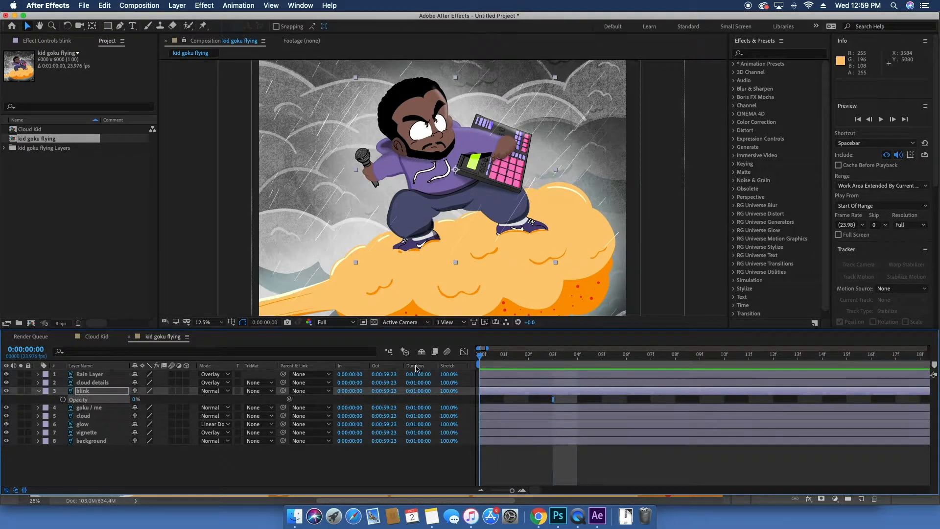
Step: Set the blink layer's Opacity to 0%
{"action": "left_click", "coordinate": [89, 390]}
{"action": "left_click_drag", "start_coordinate": [136, 399], "coordinate": [336, 404]}
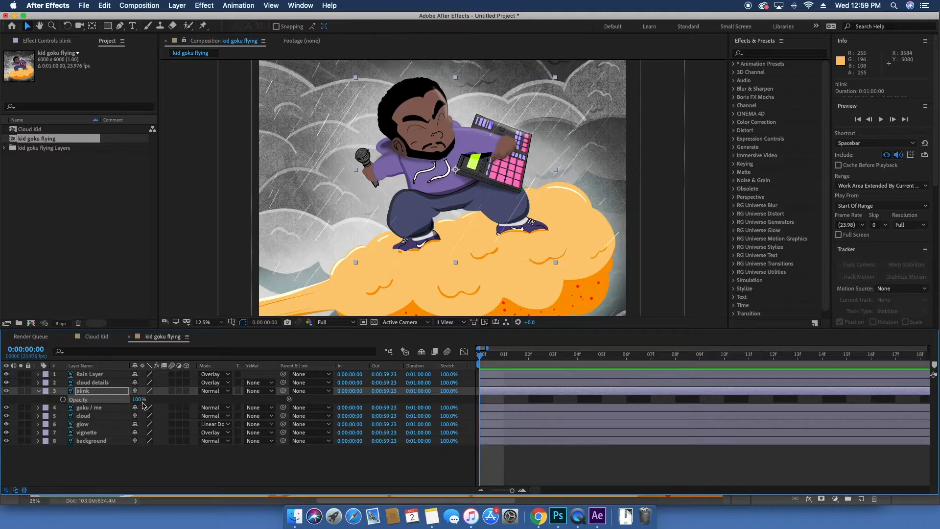
{"action": "left_click_drag", "start_coordinate": [139, 400], "coordinate": [32, 402]}
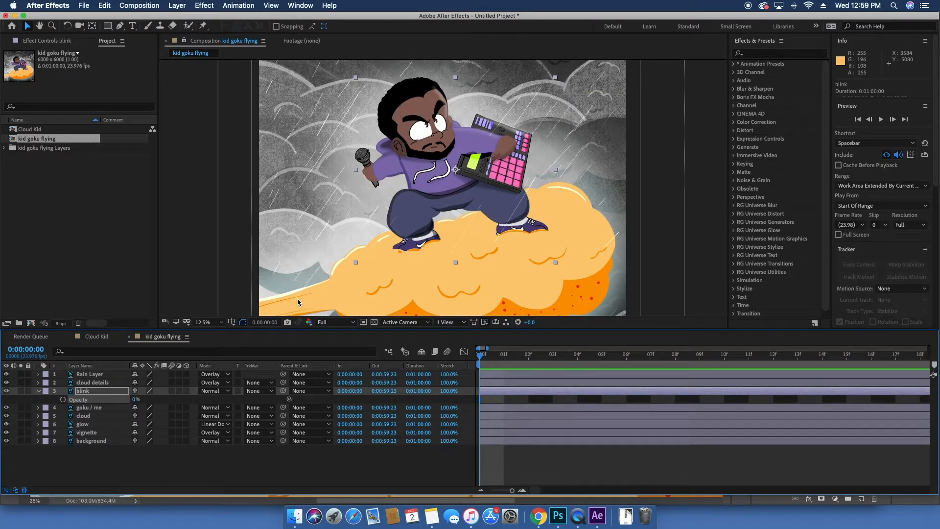
Step: Hide the blink layer's Opacity property and collapse the layer
{"action": "left_click", "coordinate": [83, 391]}
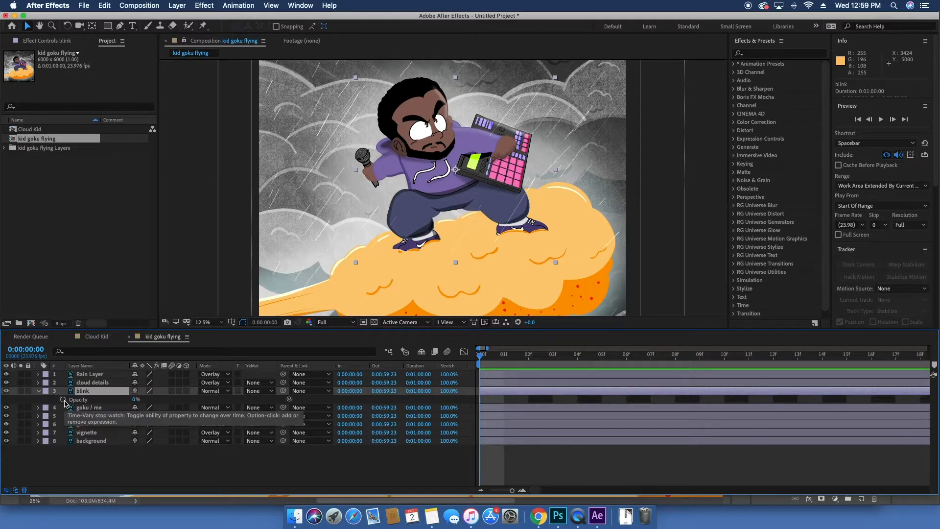
{"action": "key", "text": "t"}
{"action": "key", "text": "t"}
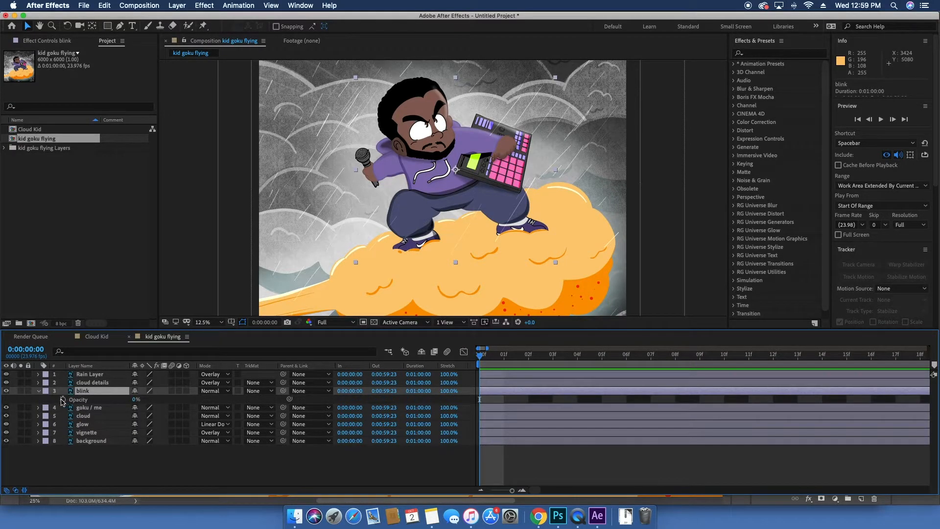
{"action": "left_click", "coordinate": [41, 392]}
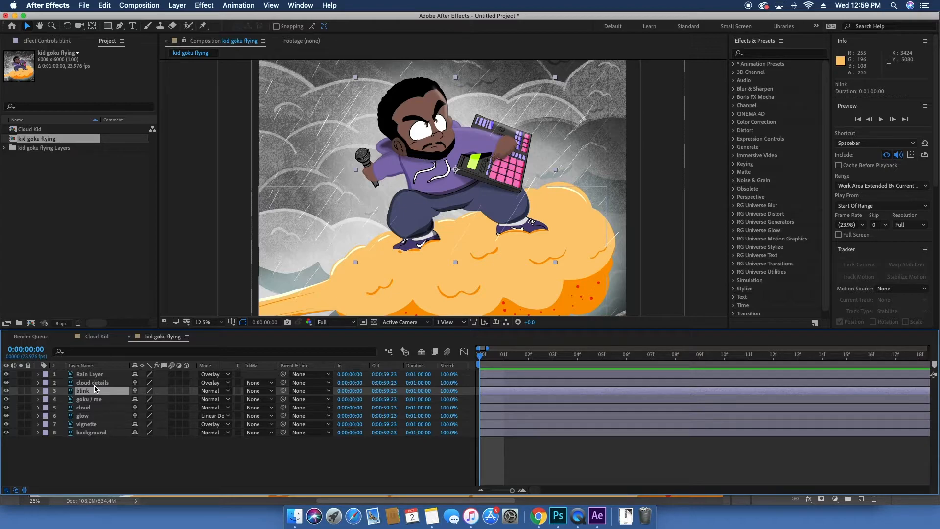
Step: Reveal the blink layer's Opacity and test it at 100% and 1% before returning it to 0%
{"action": "key", "text": "t"}
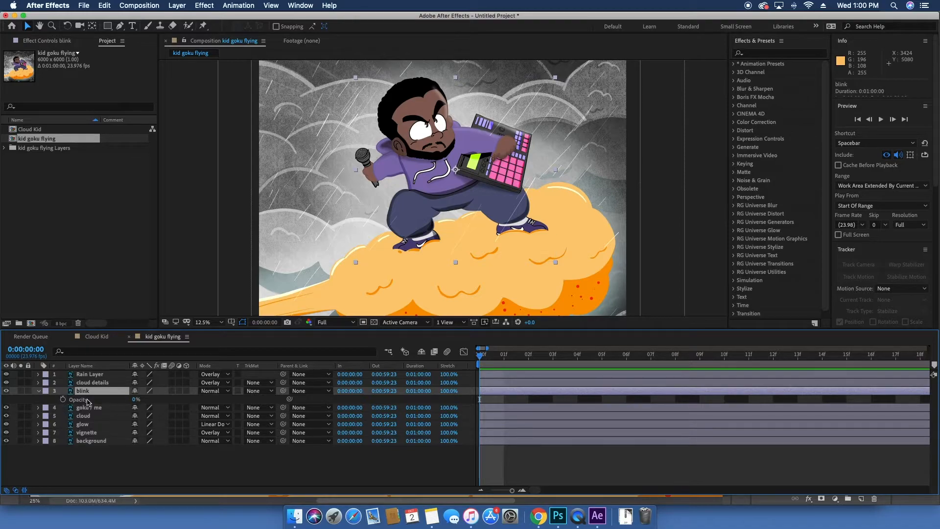
{"action": "left_click", "coordinate": [136, 400]}
{"action": "key", "text": "Return"}
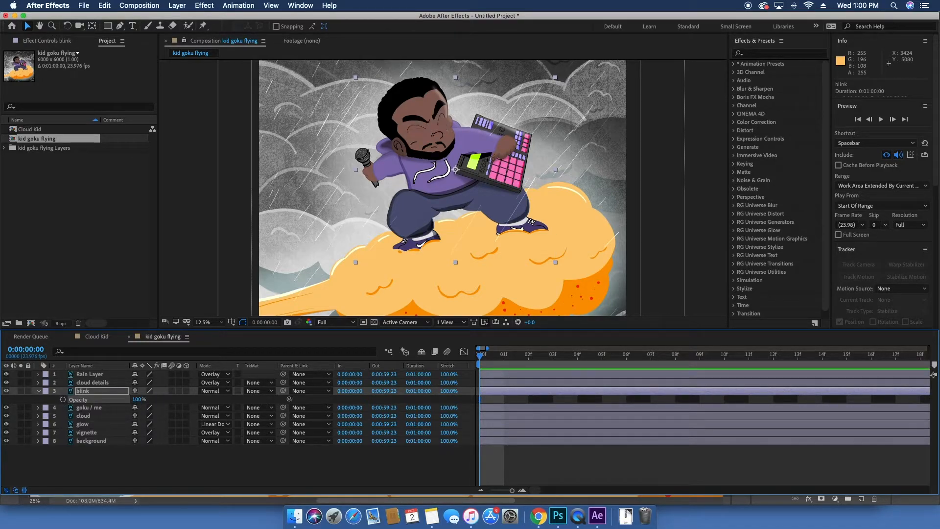
{"action": "left_click", "coordinate": [140, 400]}
{"action": "type", "text": "0"}
{"action": "key", "text": "Return"}
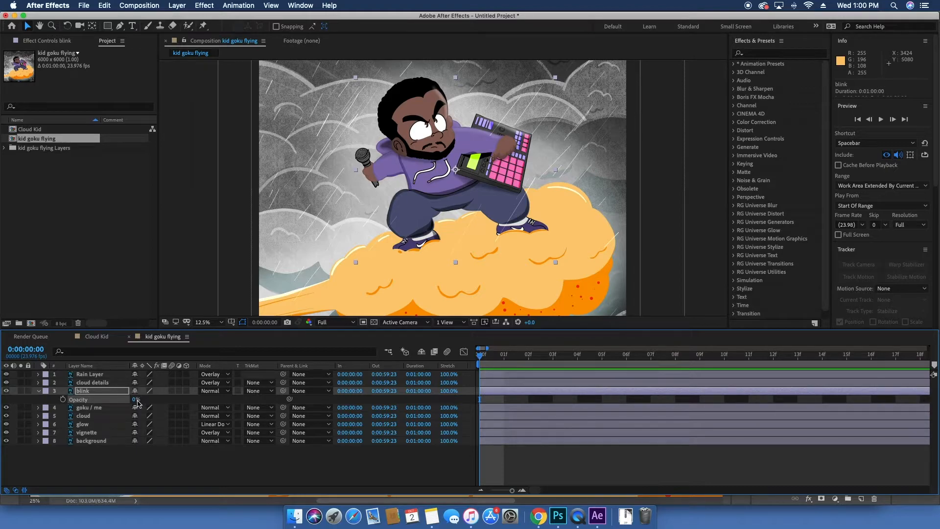
{"action": "left_click", "coordinate": [136, 399]}
{"action": "type", "text": "100"}
{"action": "key", "text": "Return"}
{"action": "left_click", "coordinate": [136, 400]}
{"action": "type", "text": "0"}
{"action": "key", "text": "Return"}
Step: Turn on the Opacity stopwatch to keyframe the blink layer at 0% on frame 0
{"action": "left_click", "coordinate": [134, 470]}
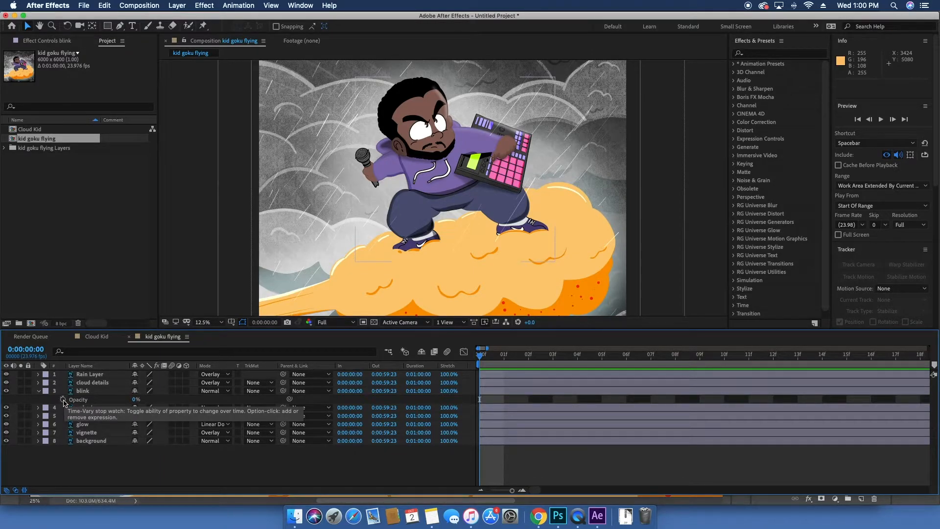
{"action": "left_click_drag", "start_coordinate": [482, 357], "coordinate": [488, 360]}
{"action": "left_click", "coordinate": [488, 359]}
{"action": "left_click", "coordinate": [62, 400]}
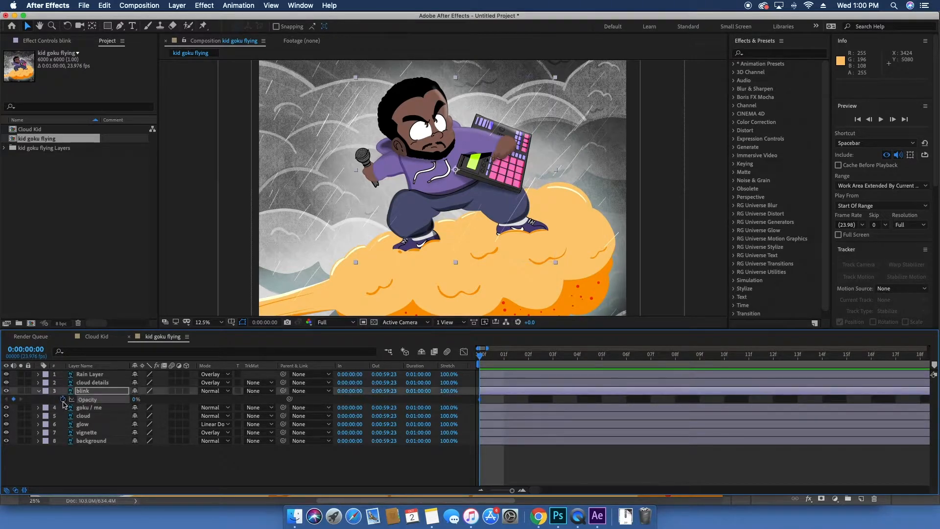
Step: Keyframe the blink layer's Opacity at 0% on 1:00 and 100% on 1:01
{"action": "left_click_drag", "start_coordinate": [482, 358], "coordinate": [823, 357]}
{"action": "key", "text": "minus"}
{"action": "left_click_drag", "start_coordinate": [738, 360], "coordinate": [827, 362]}
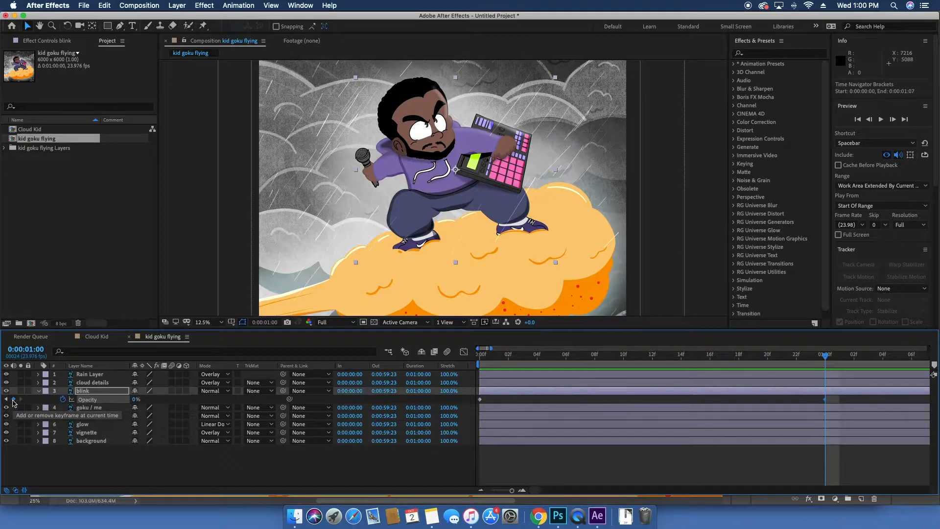
{"action": "key", "text": "space"}
{"action": "left_click_drag", "start_coordinate": [794, 359], "coordinate": [836, 367]}
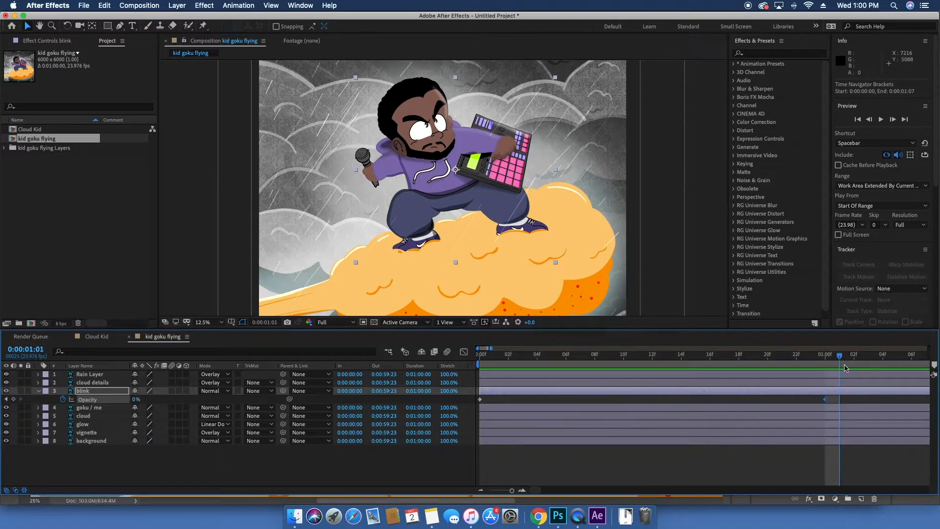
{"action": "key", "text": "Page_Down"}
{"action": "key", "text": "Page_Up"}
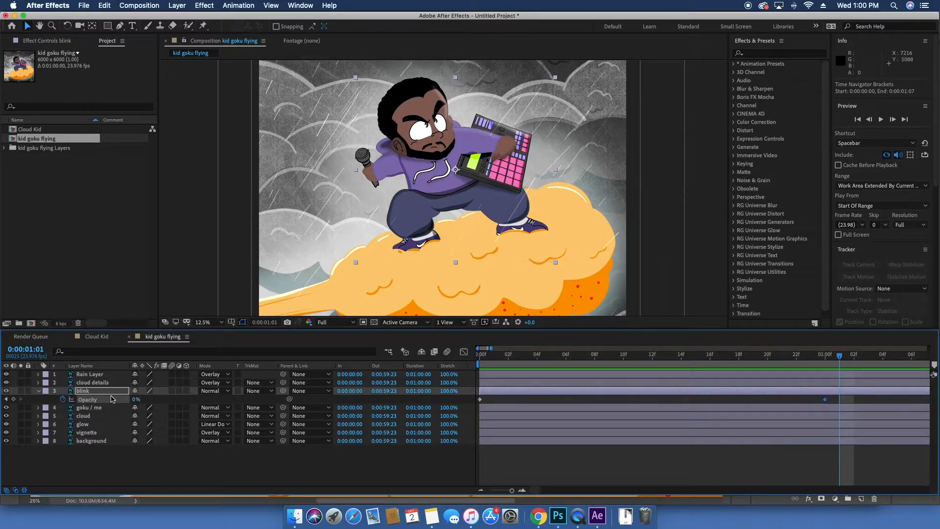
{"action": "left_click_drag", "start_coordinate": [133, 401], "coordinate": [300, 404]}
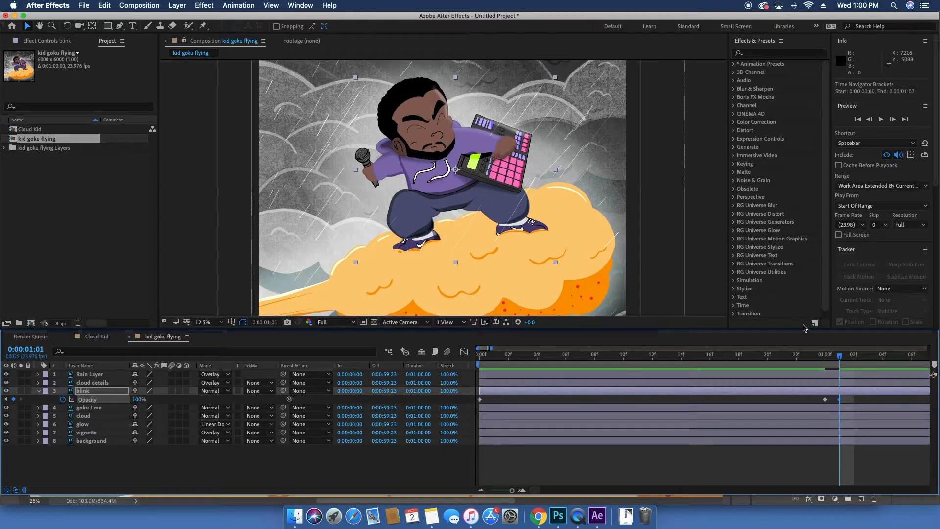
Step: Add Opacity keyframes at 100% on 1:03 and 0% on 1:04
{"action": "left_click_drag", "start_coordinate": [843, 357], "coordinate": [868, 361]}
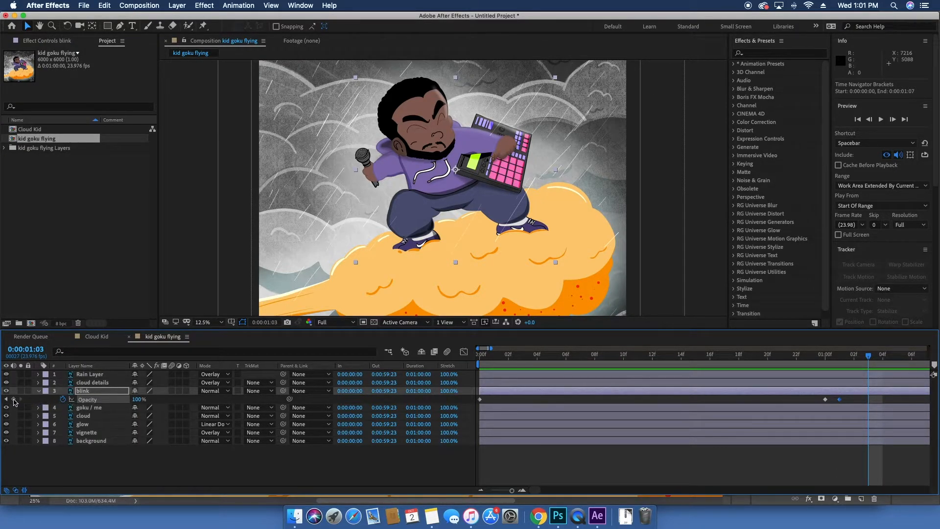
{"action": "left_click", "coordinate": [13, 399]}
{"action": "left_click_drag", "start_coordinate": [868, 356], "coordinate": [882, 362]}
{"action": "left_click", "coordinate": [139, 399]}
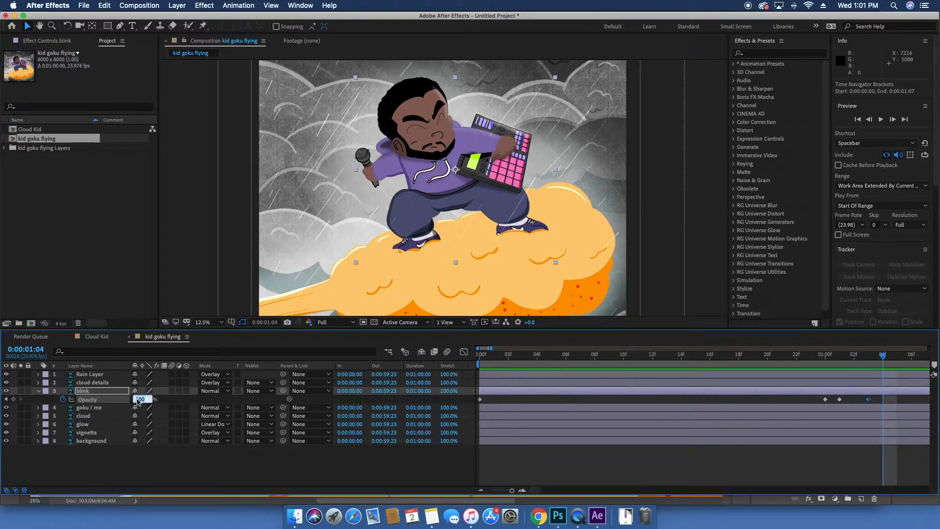
{"action": "type", "text": "0"}
{"action": "key", "text": "Return"}
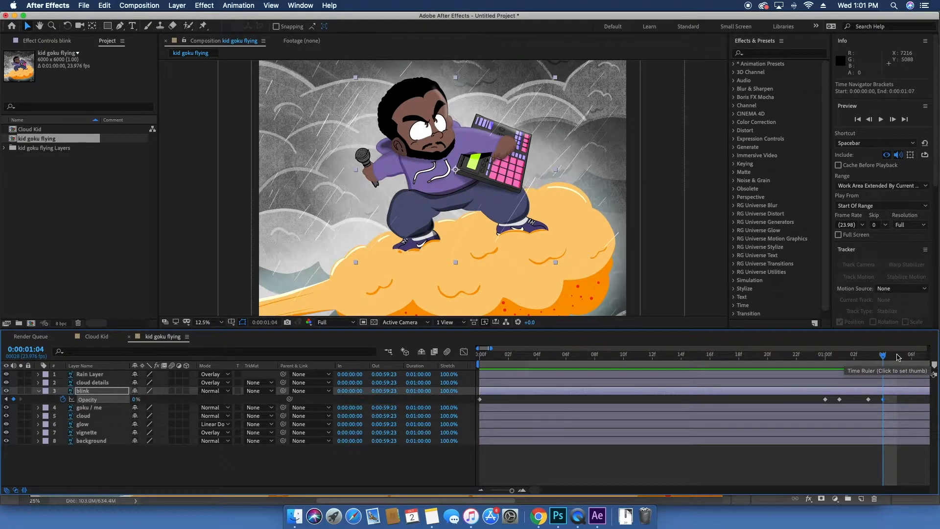
Step: Set the work area end at 1:05 and preview the blink
{"action": "scroll", "coordinate": [898, 356], "scroll_direction": "down", "scroll_amount": 5}
{"action": "left_click", "coordinate": [649, 356]}
{"action": "key", "text": "n"}
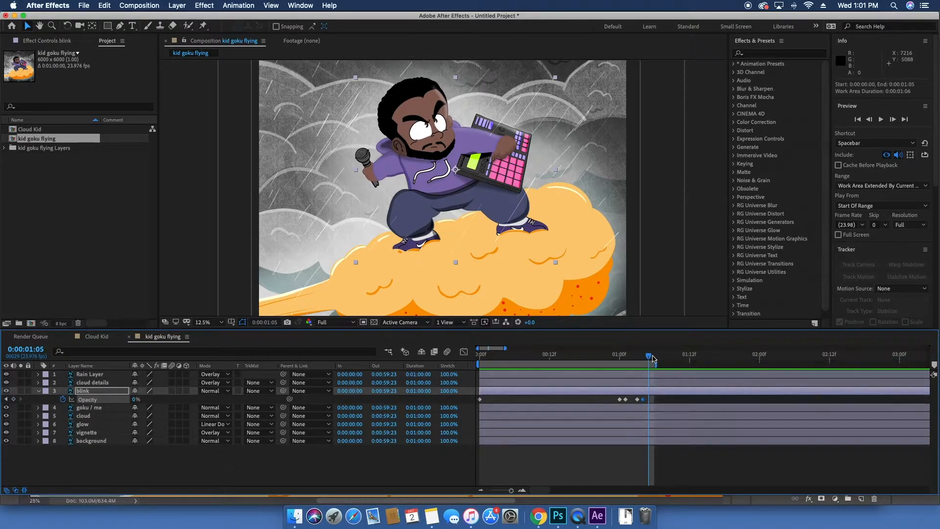
{"action": "key", "text": "space"}
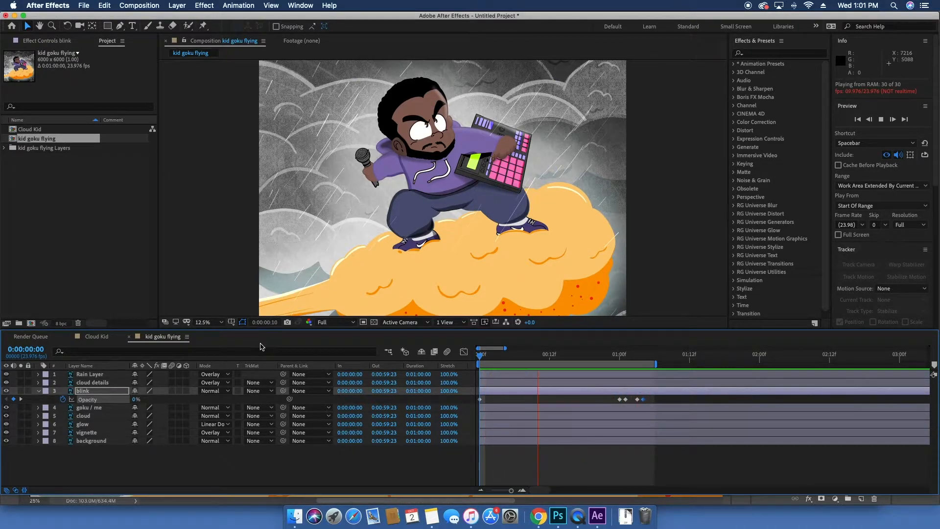
{"action": "key", "text": "space"}
Step: Move the last two Opacity keyframes one frame earlier and preview the blink
{"action": "key", "text": "="}
{"action": "key", "text": "="}
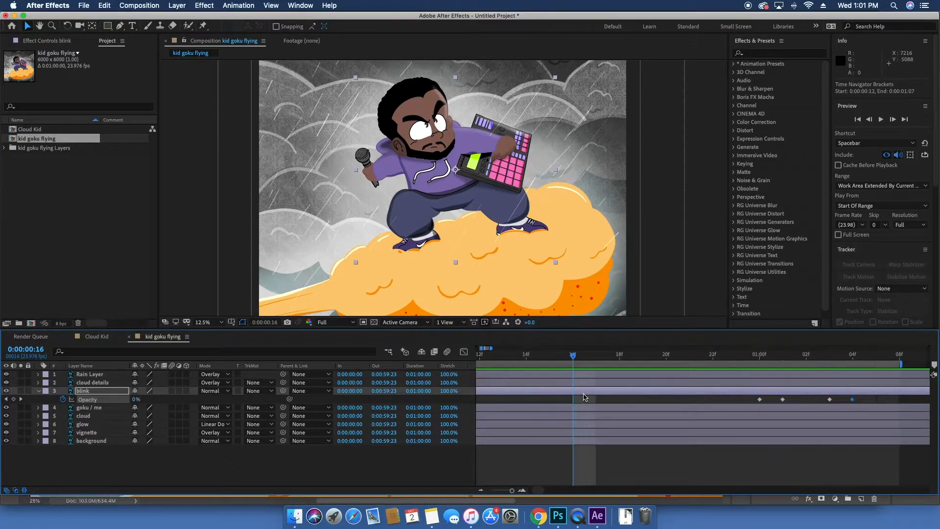
{"action": "left_click", "coordinate": [829, 400]}
{"action": "left_click_drag", "start_coordinate": [827, 401], "coordinate": [813, 402]}
{"action": "key", "text": "space"}
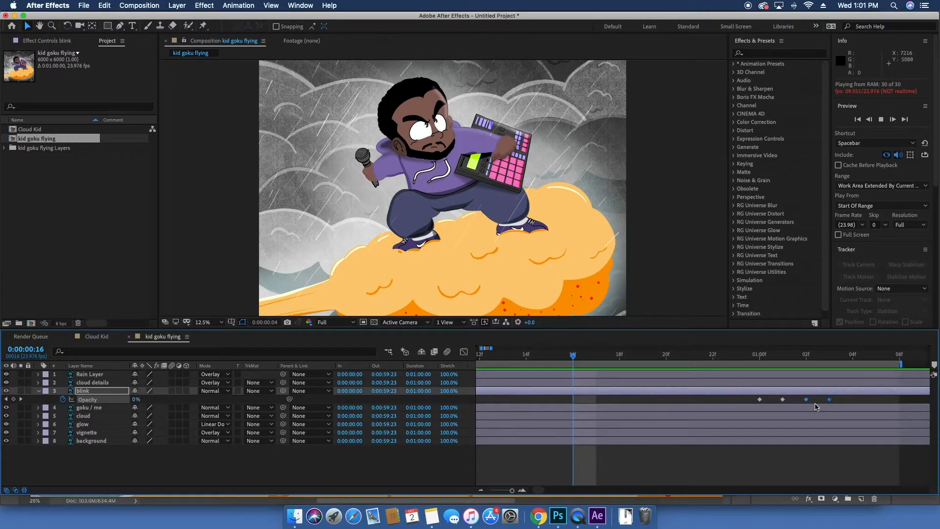
{"action": "key", "text": "minus"}
{"action": "key", "text": "minus"}
{"action": "key", "text": "minus"}
{"action": "key", "text": "minus"}
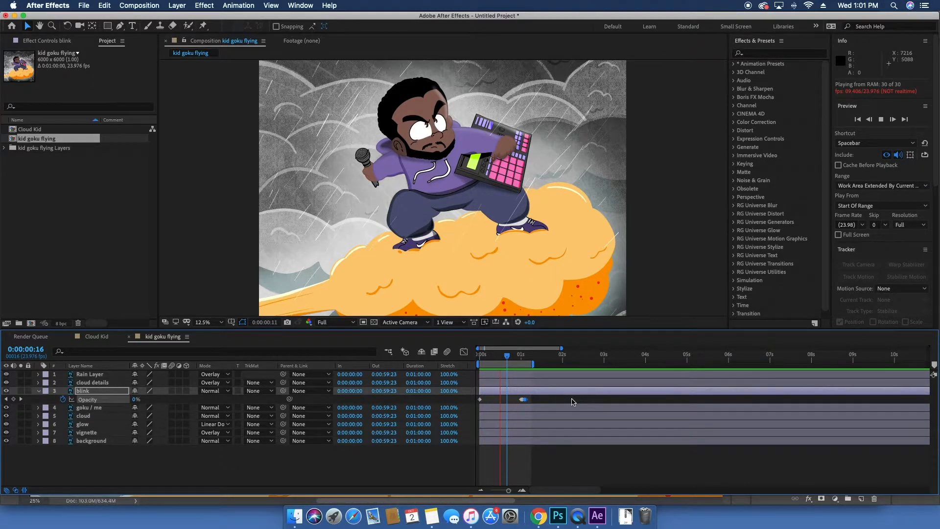
{"action": "key", "text": "equal"}
{"action": "key", "text": "equal"}
{"action": "key", "text": "equal"}
{"action": "key", "text": "equal"}
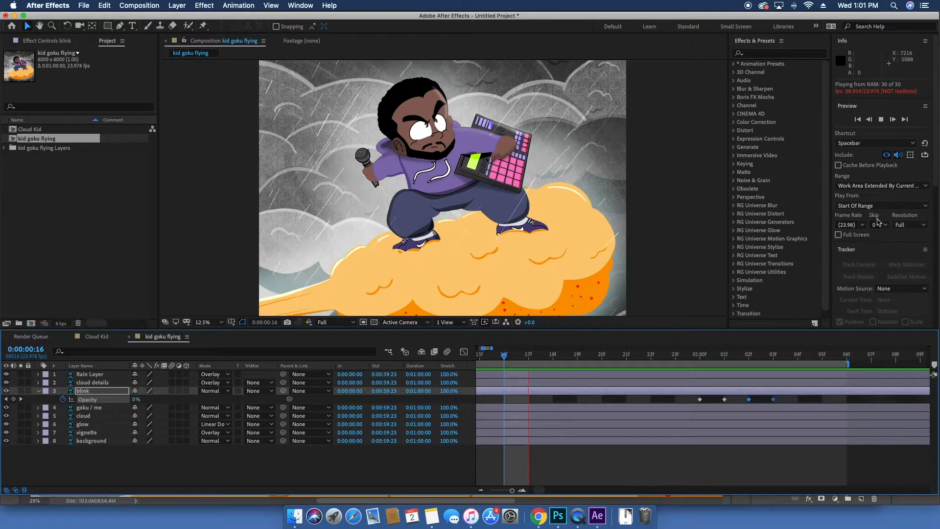
{"action": "left_click", "coordinate": [899, 225]}
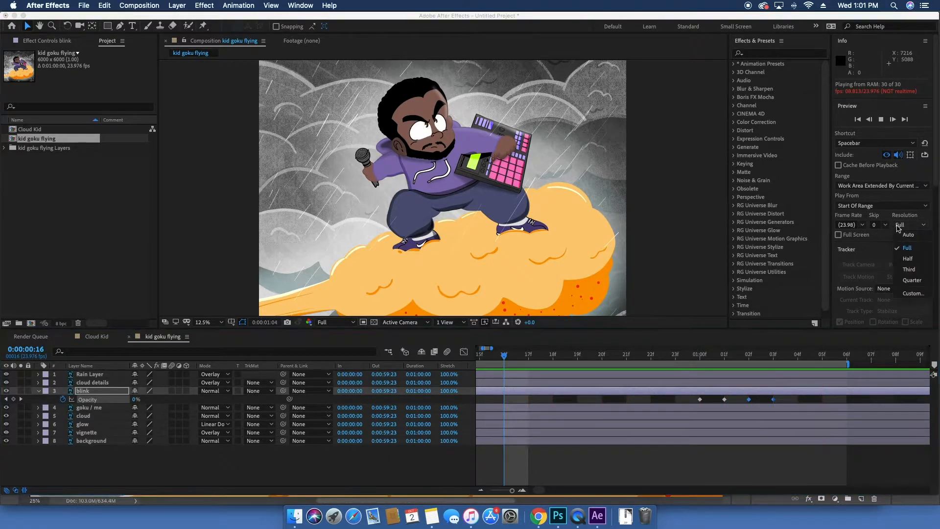
{"action": "left_click", "coordinate": [907, 248]}
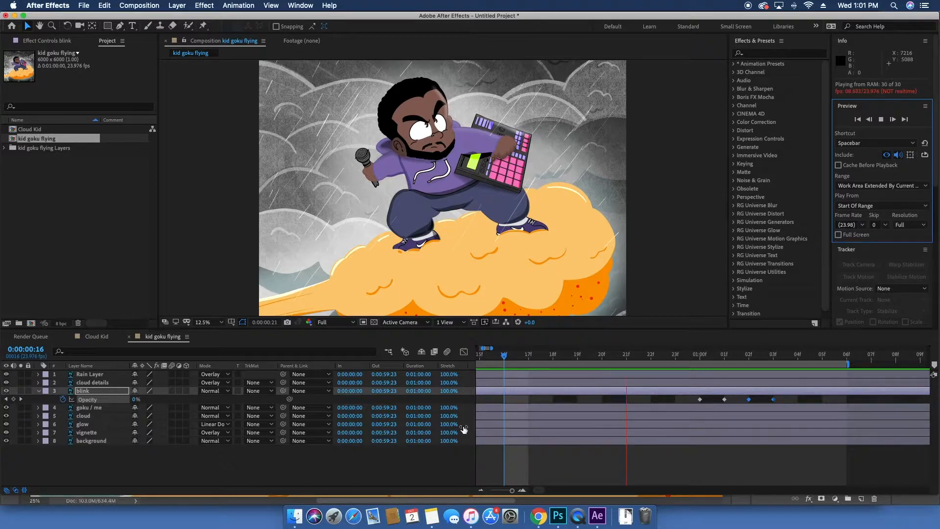
Step: Extend the work area end to about 18 seconds
{"action": "key", "text": "minus"}
{"action": "key", "text": "minus"}
{"action": "key", "text": "minus"}
{"action": "key", "text": "minus"}
{"action": "key", "text": "minus"}
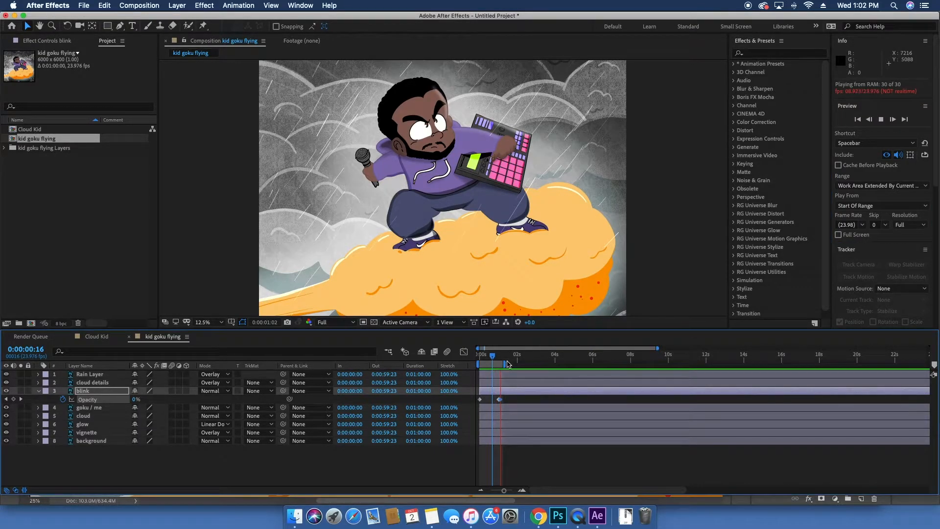
{"action": "key", "text": "space"}
{"action": "left_click_drag", "start_coordinate": [505, 363], "coordinate": [822, 367]}
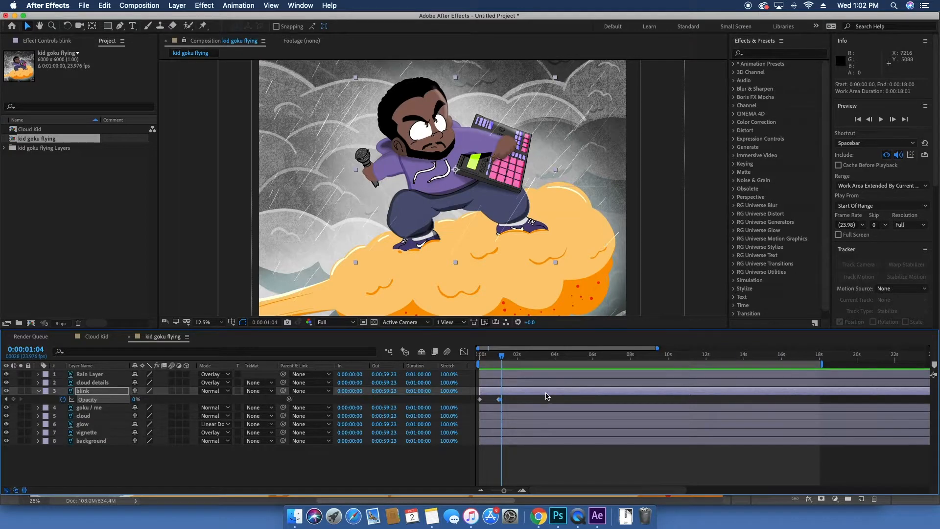
Step: Add a loopOut(type = "cycle", numKeyframes = 0) expression to the blink layer's Opacity
{"action": "left_click", "coordinate": [527, 399]}
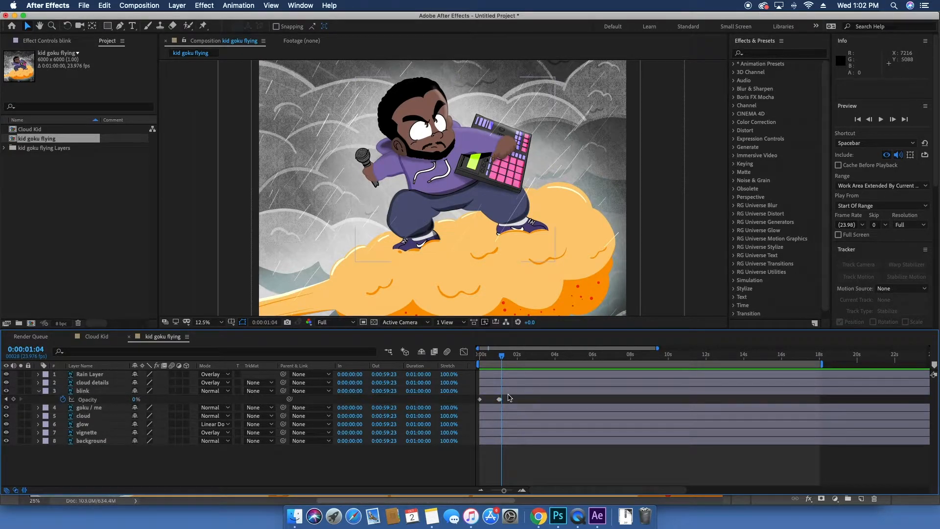
{"action": "left_click", "coordinate": [507, 391]}
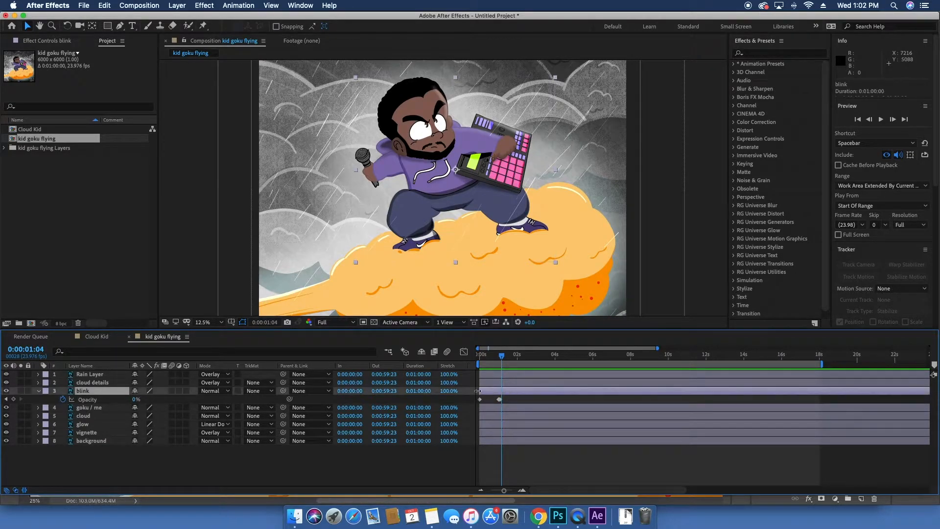
{"action": "left_click", "coordinate": [64, 400], "text": "alt"}
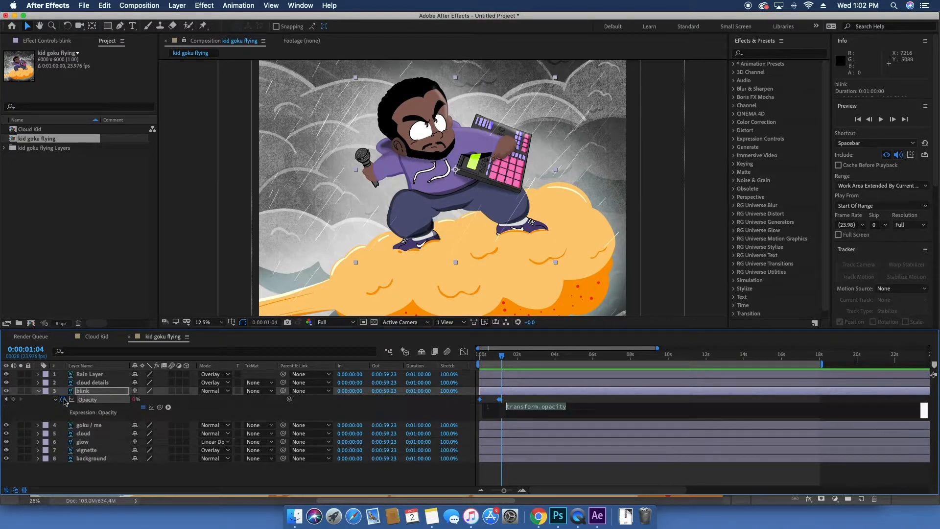
{"action": "left_click", "coordinate": [168, 406]}
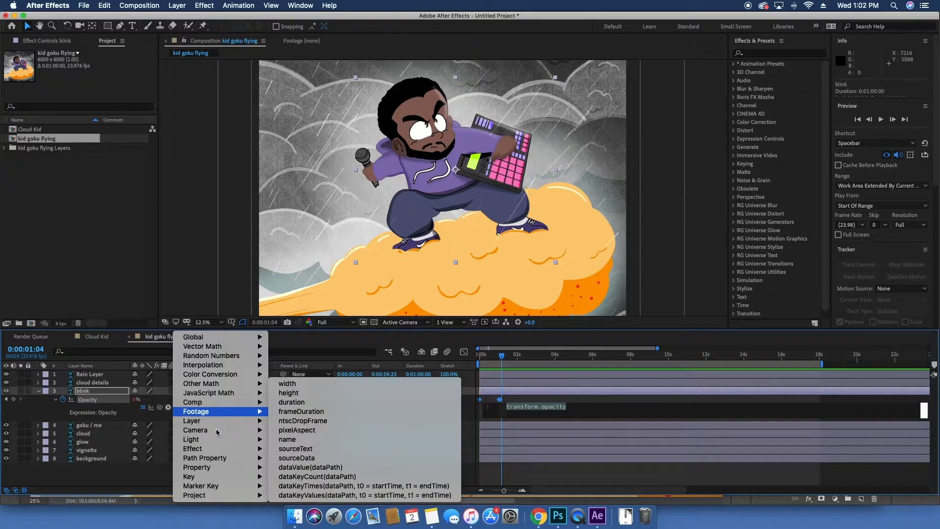
{"action": "mouse_move", "coordinate": [228, 440]}
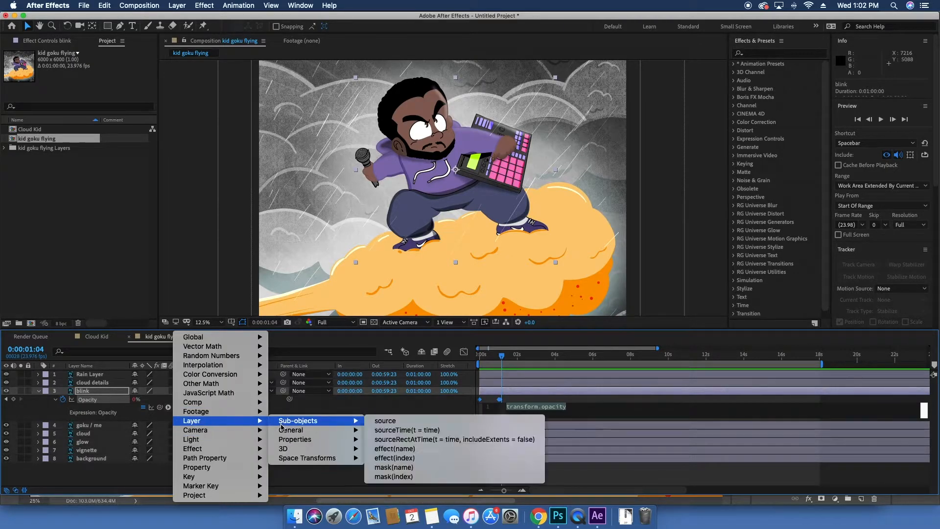
{"action": "mouse_move", "coordinate": [235, 468]}
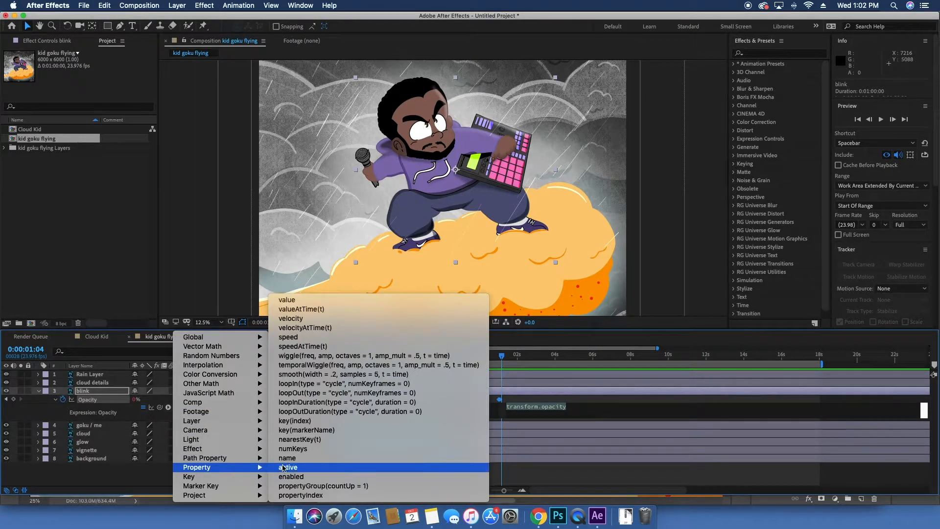
{"action": "left_click", "coordinate": [336, 394]}
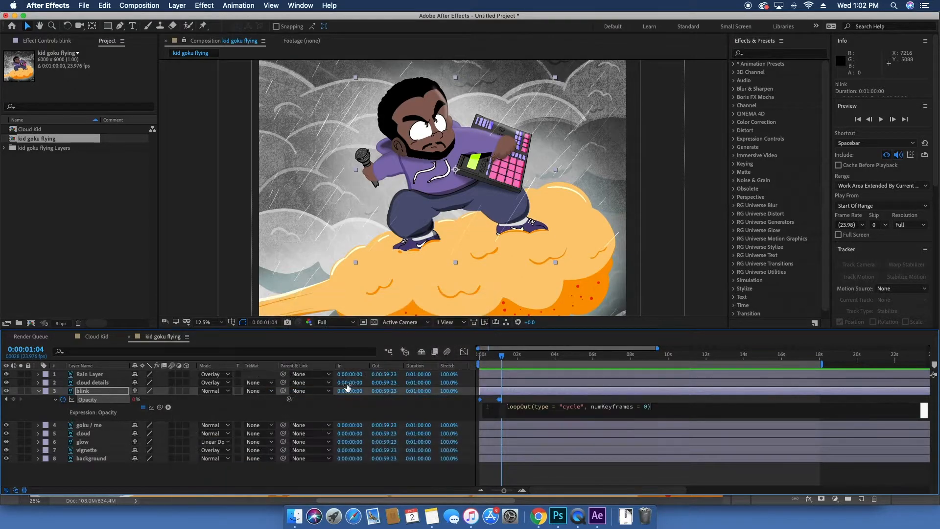
{"action": "left_click", "coordinate": [530, 428]}
Step: Preview the looping blink animation from the start
{"action": "left_click", "coordinate": [524, 391]}
{"action": "left_click_drag", "start_coordinate": [498, 360], "coordinate": [570, 360]}
{"action": "key", "text": "space"}
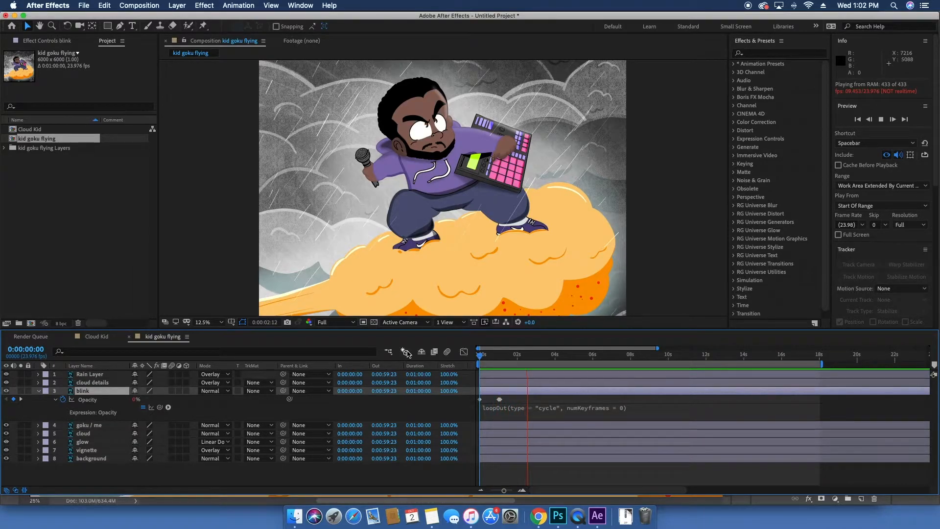
{"action": "key", "text": "equal"}
{"action": "key", "text": "equal"}
{"action": "key", "text": "equal"}
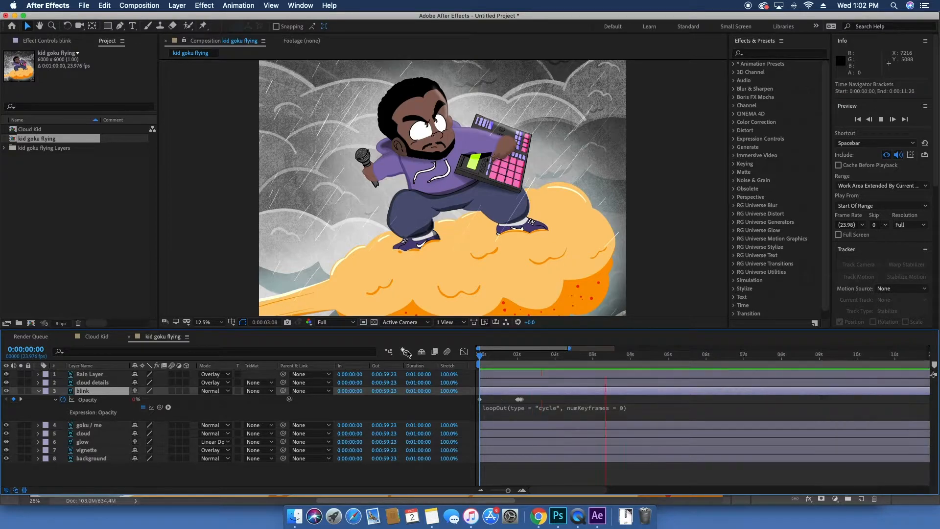
{"action": "key", "text": "space"}
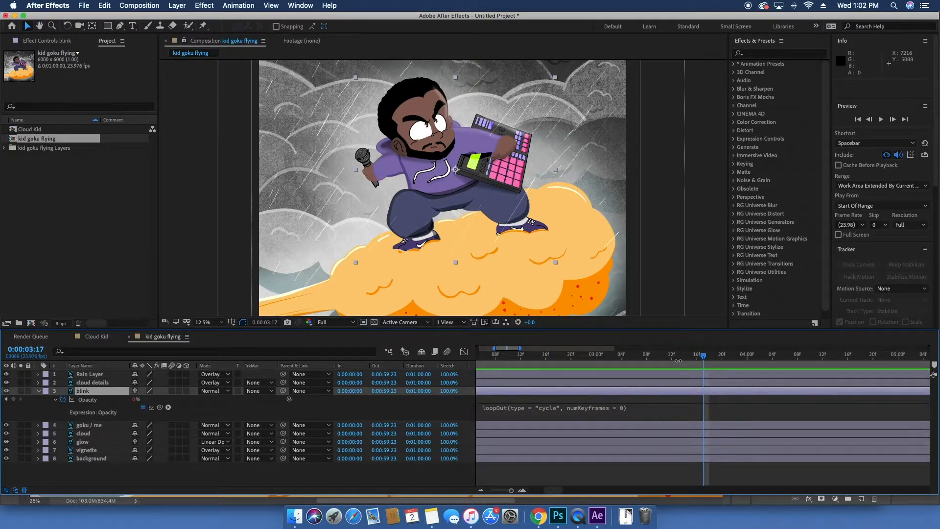
{"action": "key", "text": "Home"}
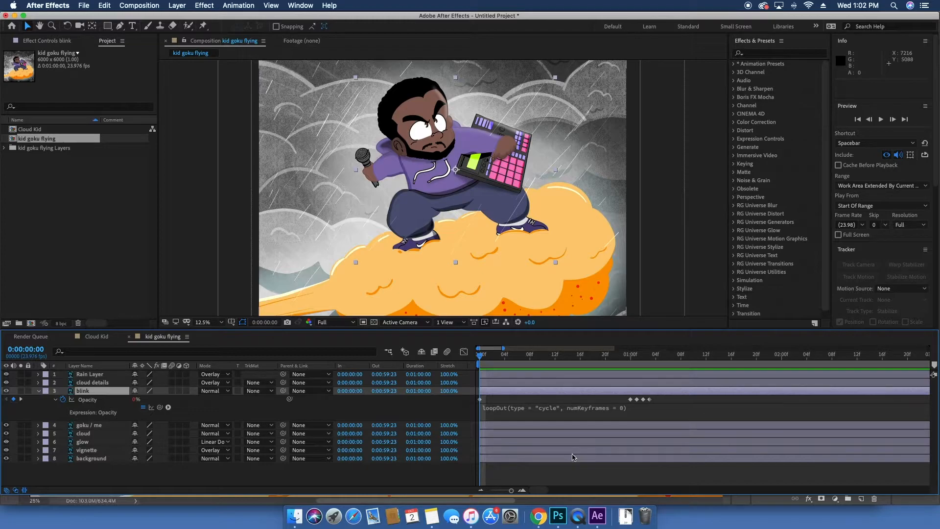
Step: Copy the four Opacity keyframes and paste duplicates further along the timeline, starting at 1:05, then preview
{"action": "left_click_drag", "start_coordinate": [663, 399], "coordinate": [623, 407]}
{"action": "key", "text": "cmd+c"}
{"action": "left_click_drag", "start_coordinate": [647, 358], "coordinate": [662, 357]}
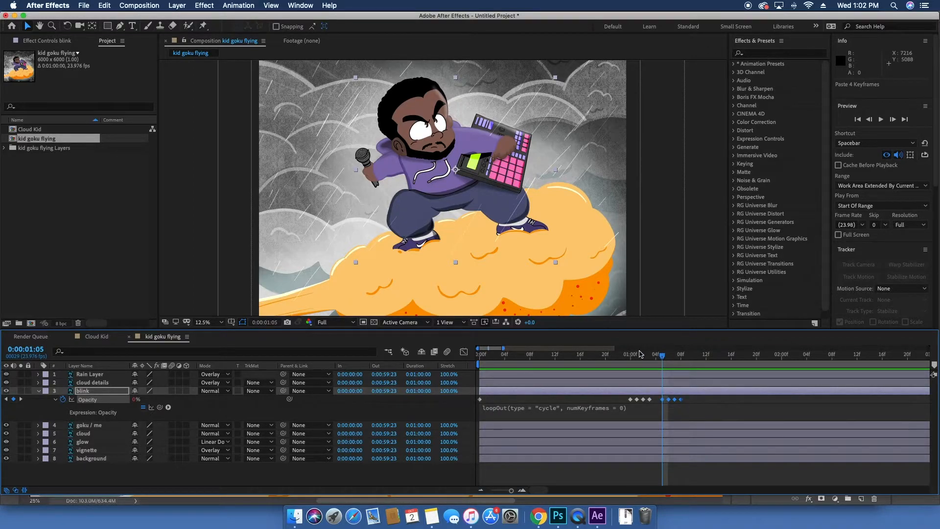
{"action": "left_click_drag", "start_coordinate": [614, 354], "coordinate": [480, 354]}
{"action": "key", "text": "super+v"}
{"action": "key", "text": "space"}
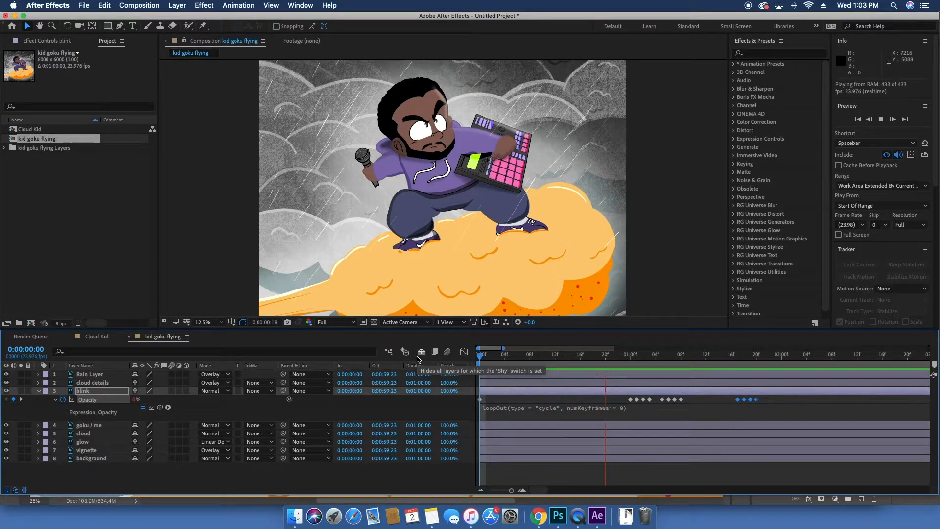
Step: Parent the blink layer to the goku / me layer
{"action": "key", "text": "minus"}
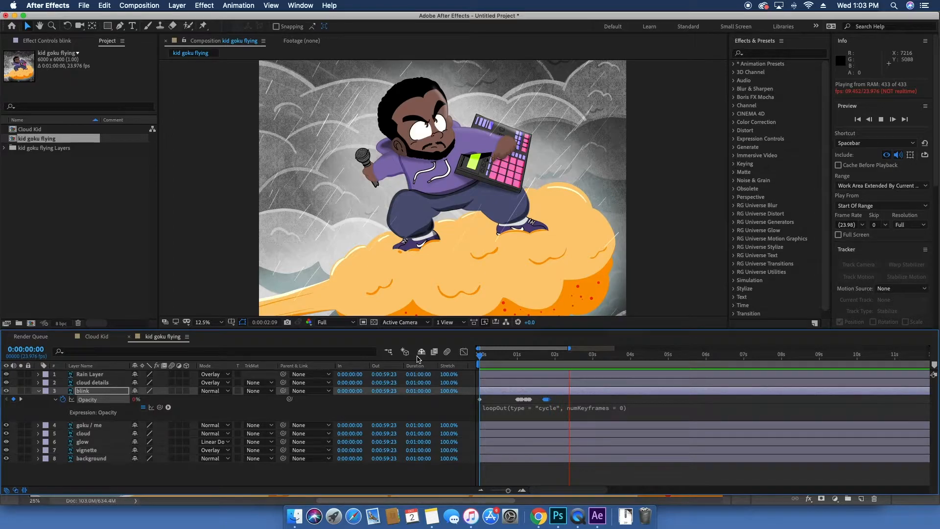
{"action": "key", "text": "minus"}
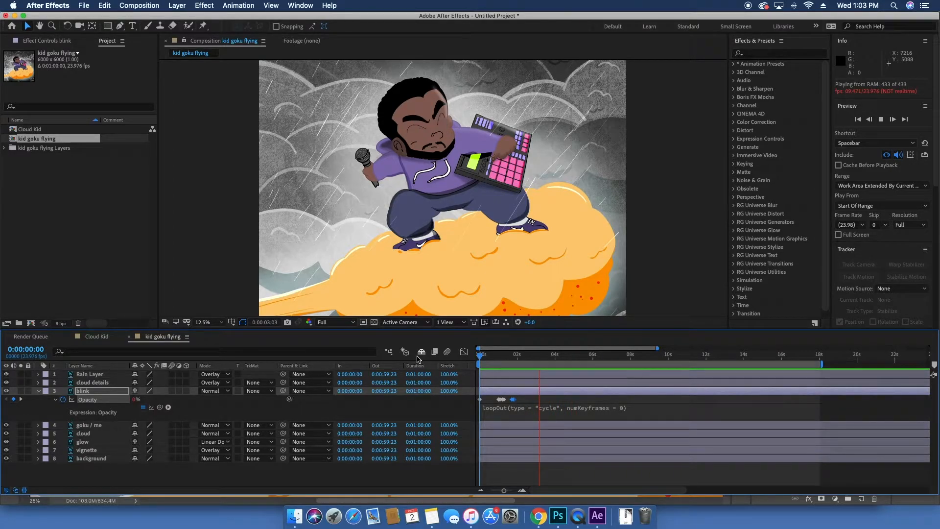
{"action": "key", "text": "minus"}
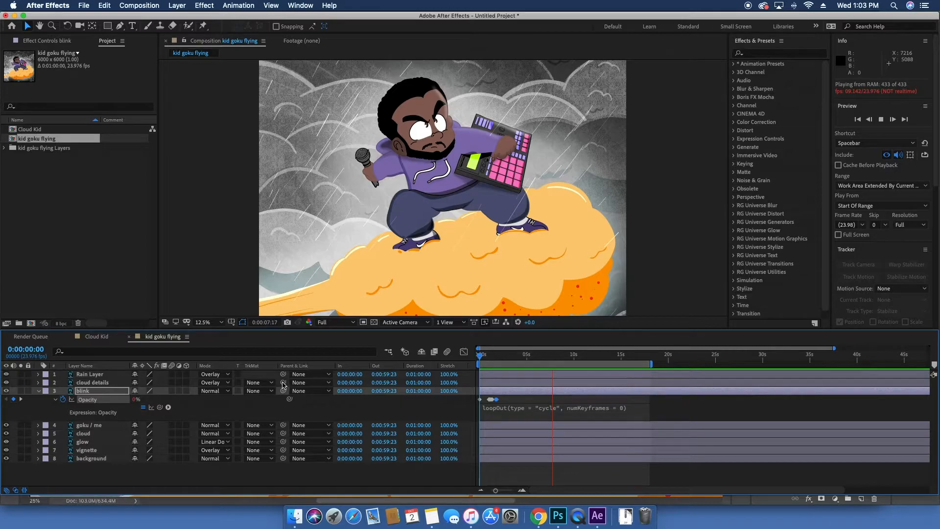
{"action": "left_click_drag", "start_coordinate": [283, 390], "coordinate": [93, 426]}
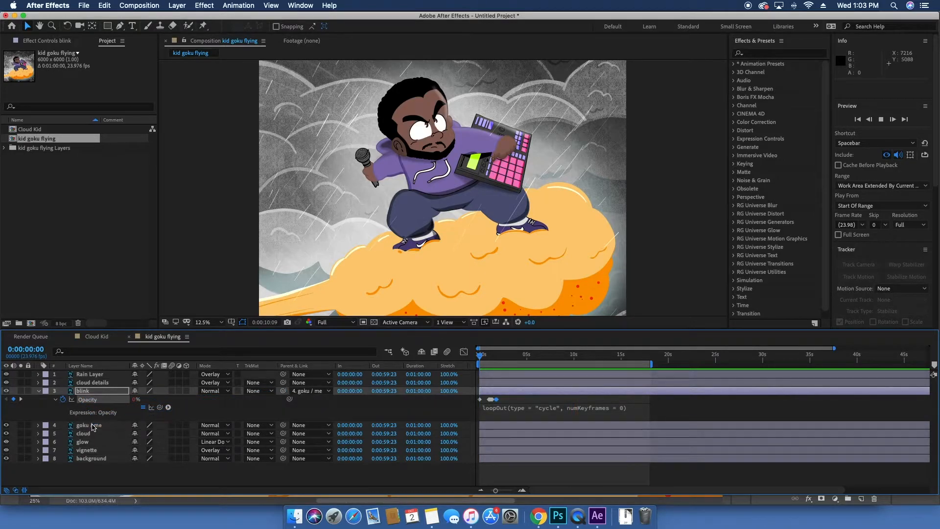
Step: Test-move the goku / me and cloud layers in the viewer, undoing each move
{"action": "key", "text": "space"}
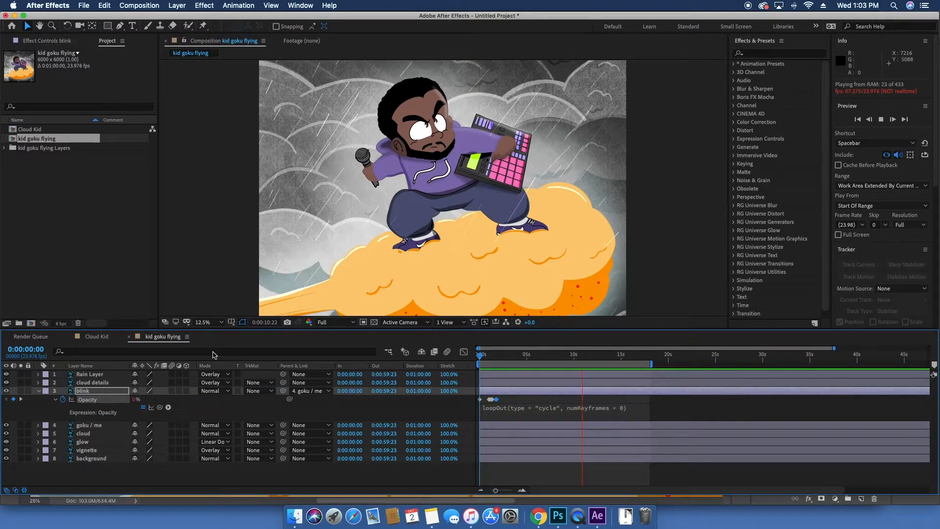
{"action": "key", "text": "space"}
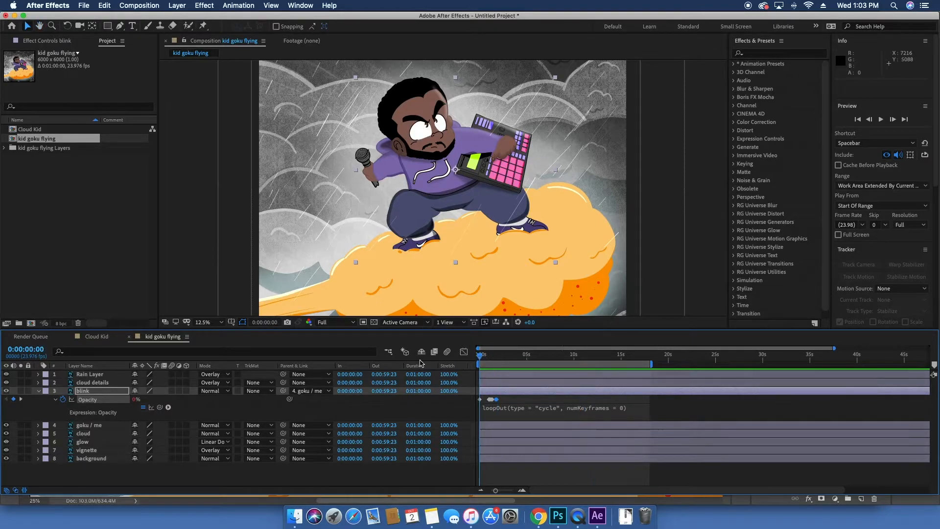
{"action": "left_click", "coordinate": [88, 426]}
{"action": "left_click_drag", "start_coordinate": [456, 206], "coordinate": [485, 202]}
{"action": "key", "text": "cmd+z"}
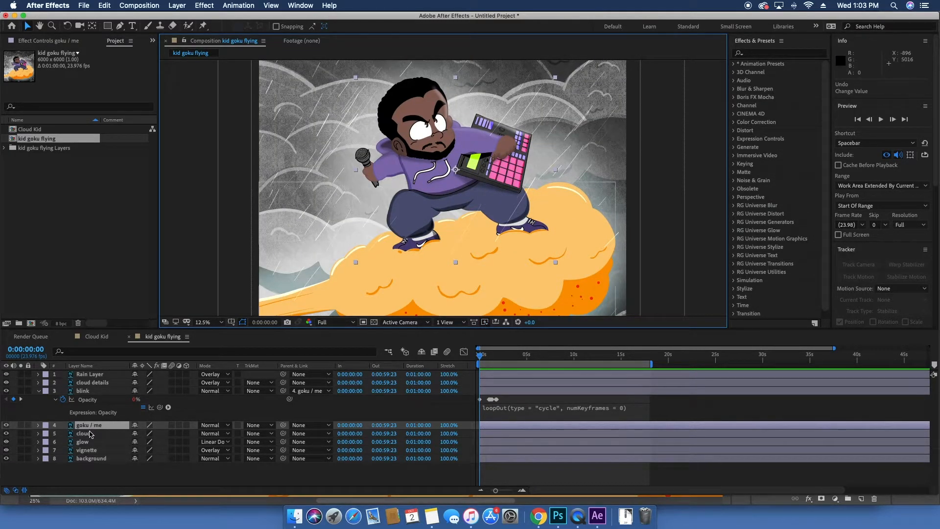
{"action": "left_click", "coordinate": [90, 434]}
{"action": "left_click_drag", "start_coordinate": [406, 250], "coordinate": [423, 221]}
{"action": "key", "text": "super+z"}
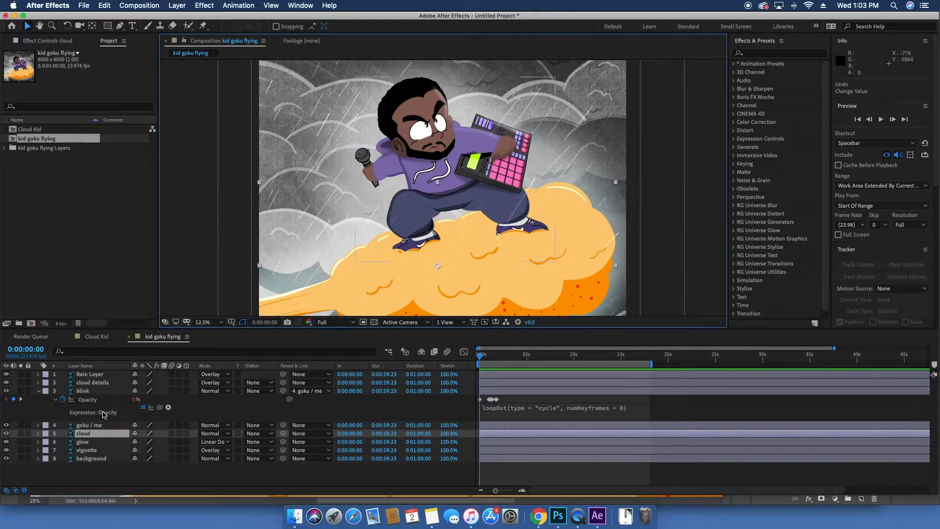
Step: Parent the goku / me and cloud details layers to the cloud layer
{"action": "key", "text": "minus"}
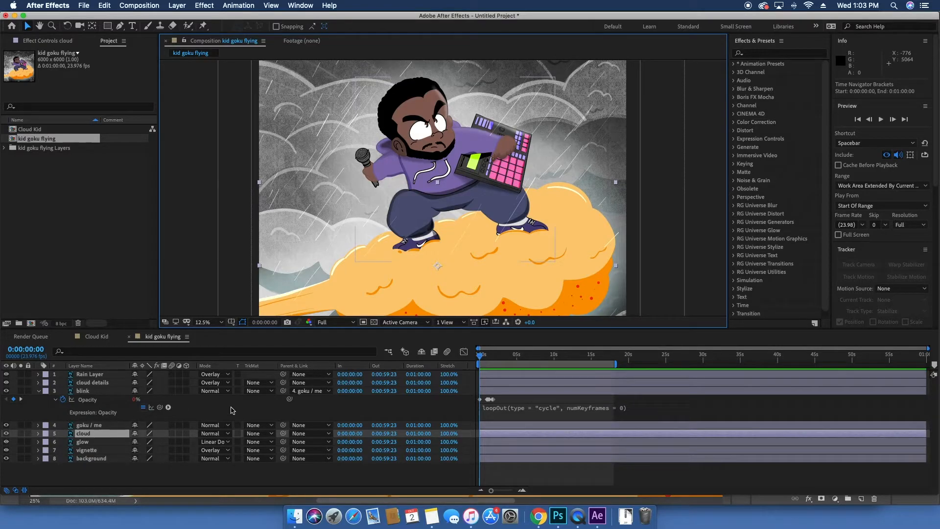
{"action": "key", "text": "period"}
{"action": "key", "text": "comma"}
{"action": "left_click", "coordinate": [101, 427]}
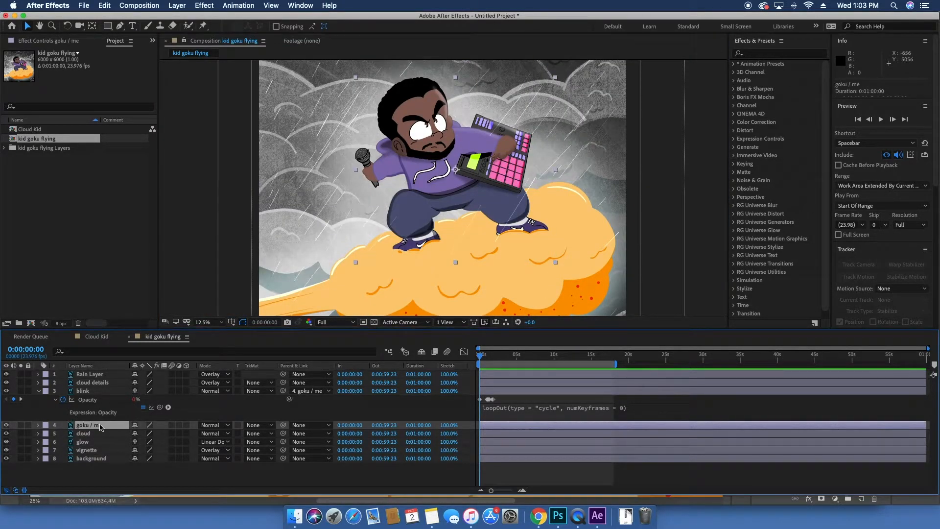
{"action": "left_click_drag", "start_coordinate": [282, 427], "coordinate": [108, 436]}
{"action": "left_click", "coordinate": [107, 435]}
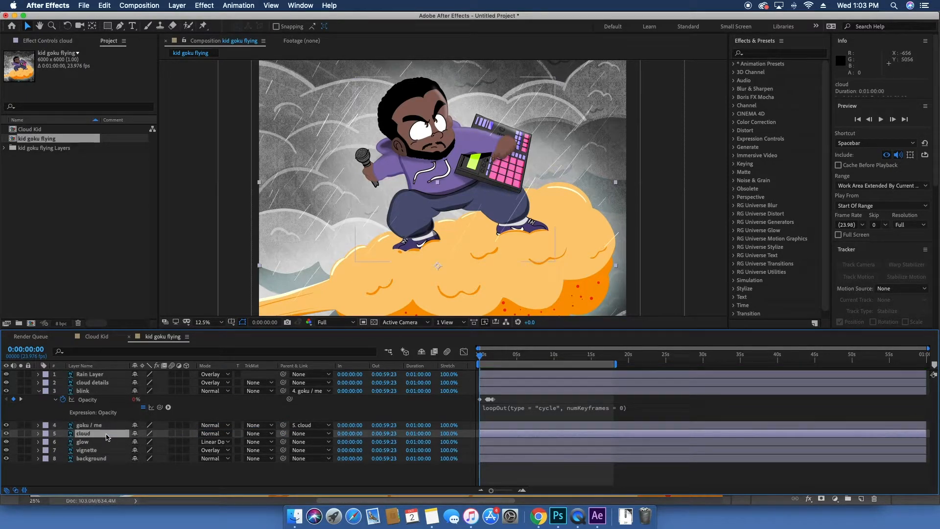
{"action": "left_click", "coordinate": [84, 385]}
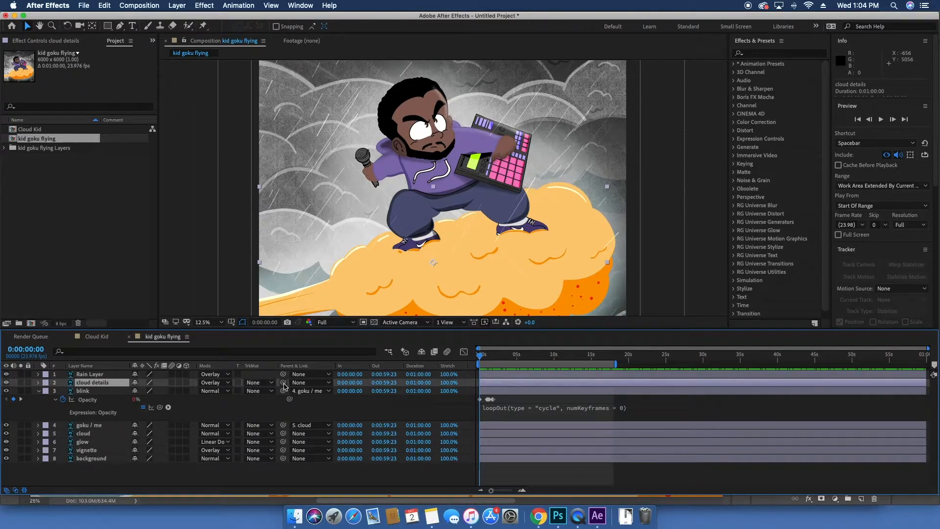
{"action": "left_click_drag", "start_coordinate": [283, 382], "coordinate": [100, 438]}
{"action": "left_click", "coordinate": [98, 437]}
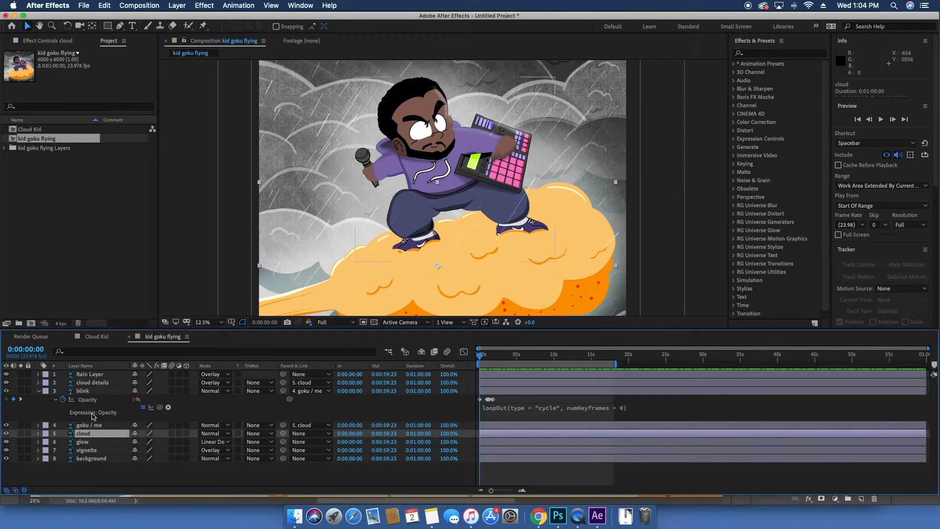
Step: Add a wiggle(1,30) expression to the cloud layer's Position and scrub through the timeline
{"action": "left_click", "coordinate": [7, 433]}
{"action": "left_click", "coordinate": [7, 433]}
{"action": "key", "text": "p"}
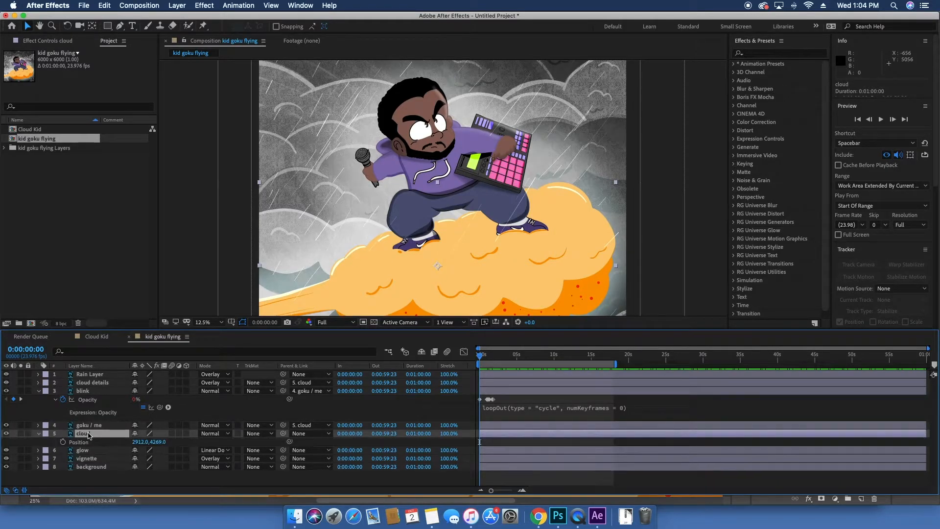
{"action": "left_click", "coordinate": [62, 442], "text": "alt"}
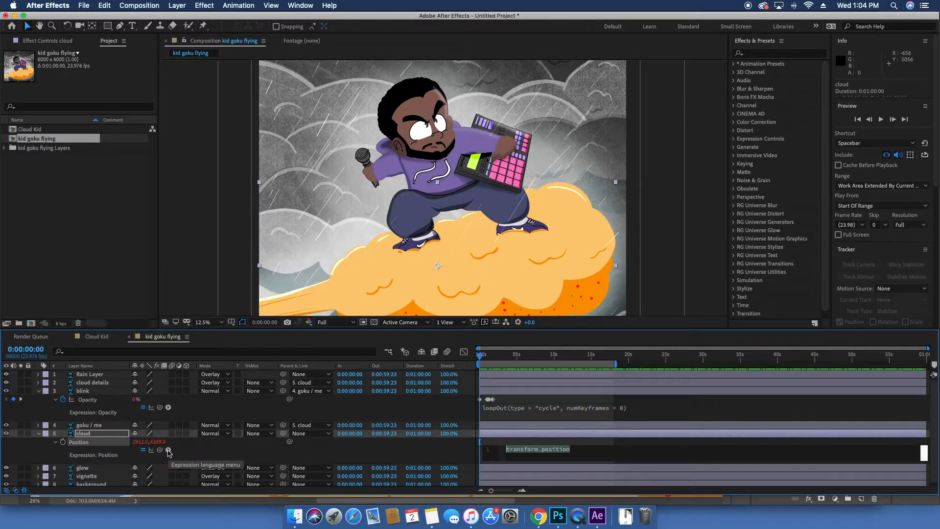
{"action": "type", "text": "wiggle"}
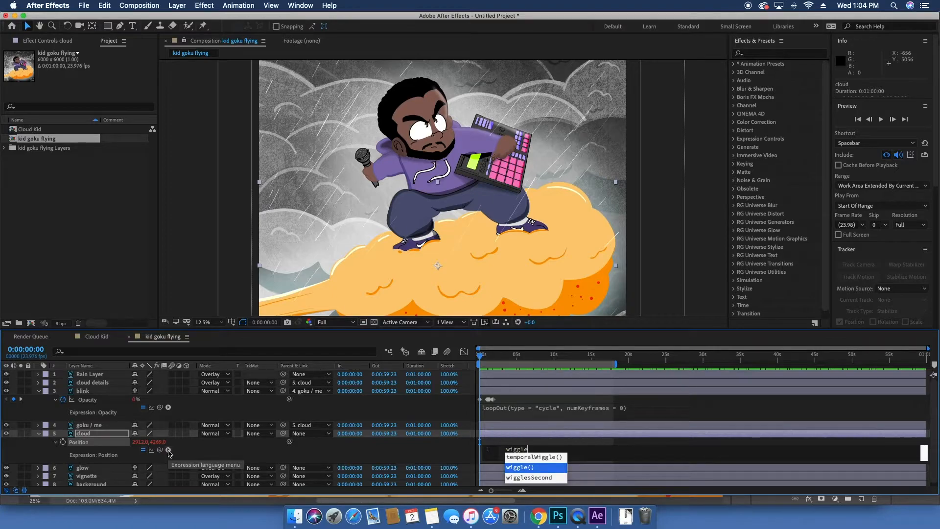
{"action": "key", "text": "Return"}
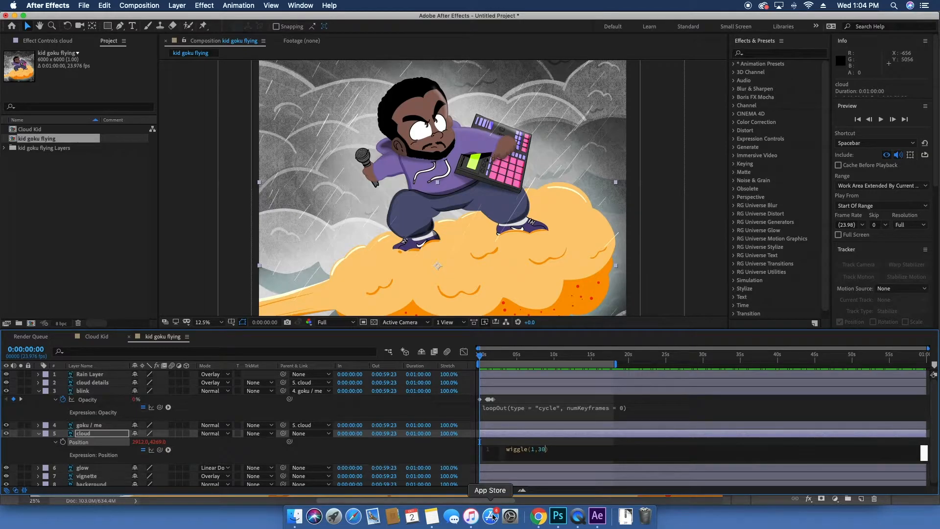
{"action": "left_click_drag", "start_coordinate": [482, 356], "coordinate": [607, 356]}
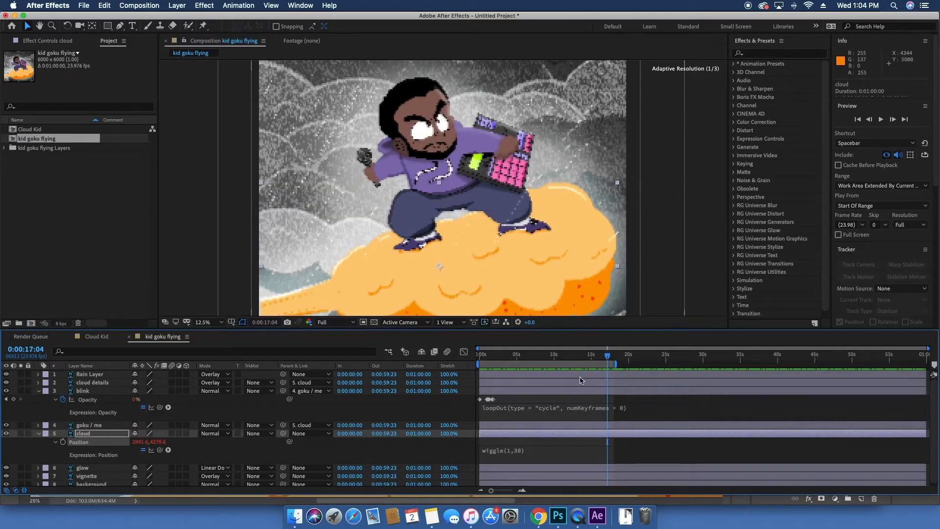
Step: Preview the wiggling cloud animation from the start
{"action": "left_click", "coordinate": [512, 453]}
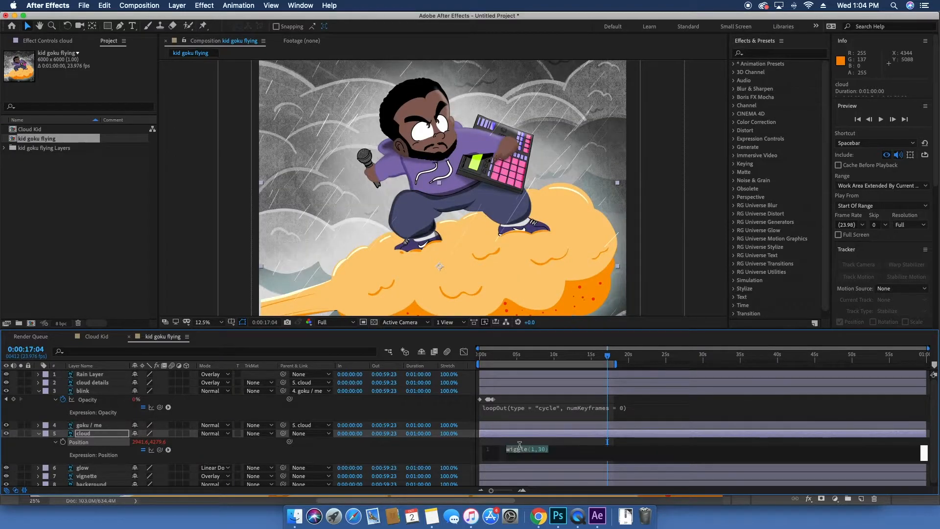
{"action": "left_click_drag", "start_coordinate": [528, 353], "coordinate": [444, 359]}
{"action": "key", "text": "space"}
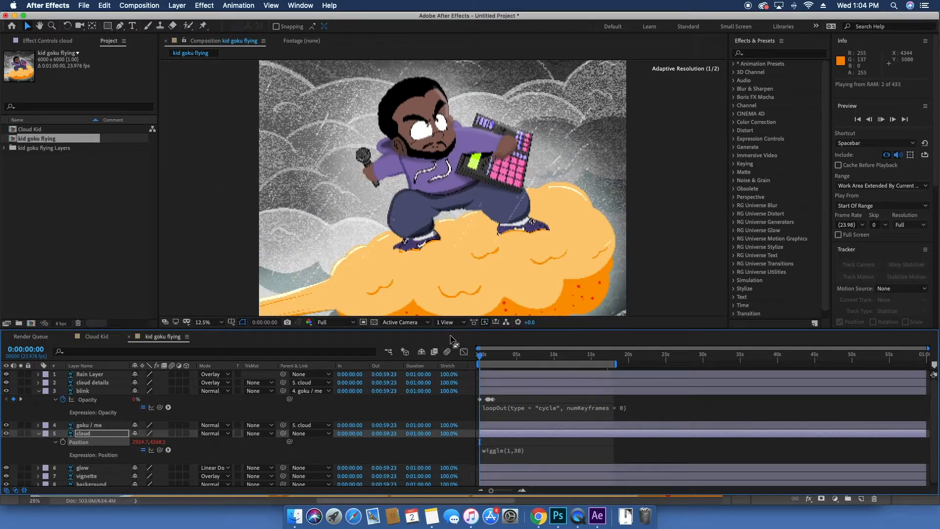
{"action": "scroll", "coordinate": [460, 215], "scroll_direction": "up", "scroll_amount": 2}
{"action": "scroll", "coordinate": [459, 218], "scroll_direction": "down", "scroll_amount": 4}
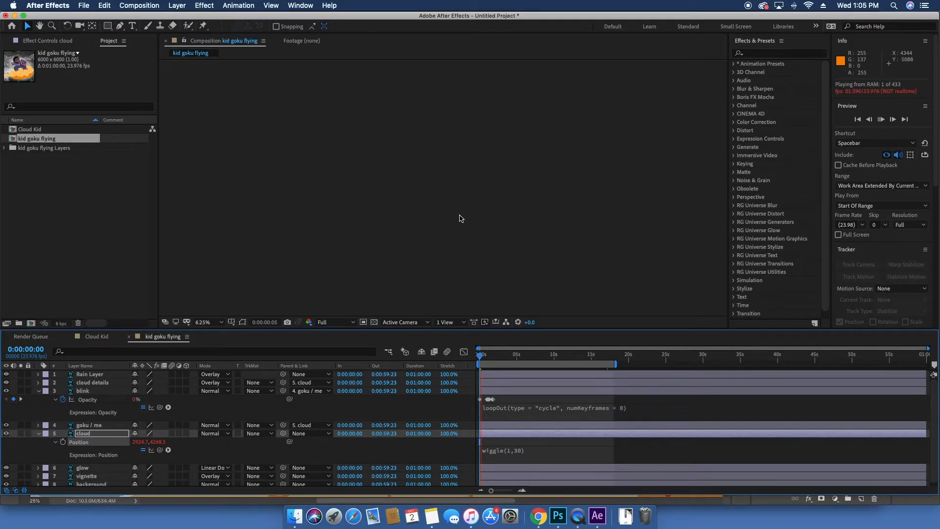
Step: Set the preview resolution to Third and preview the animation from the start
{"action": "left_click", "coordinate": [910, 224]}
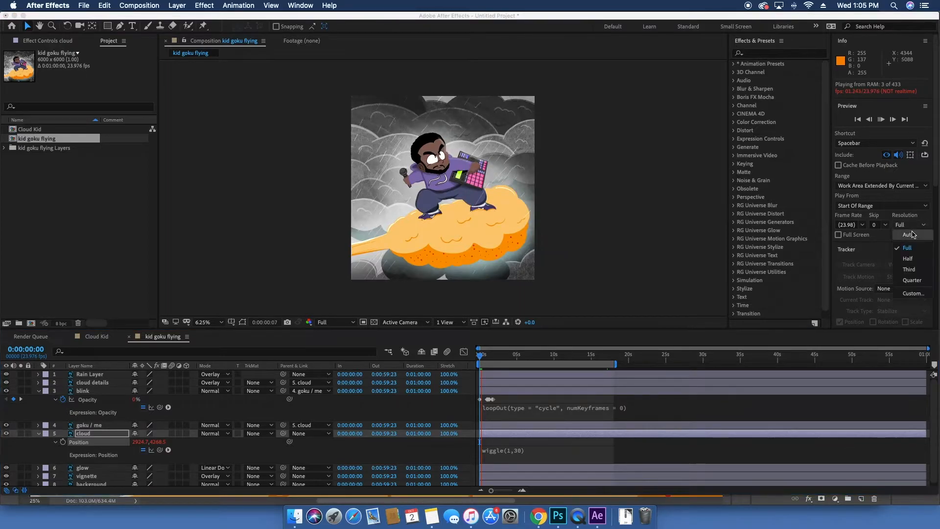
{"action": "left_click", "coordinate": [913, 268]}
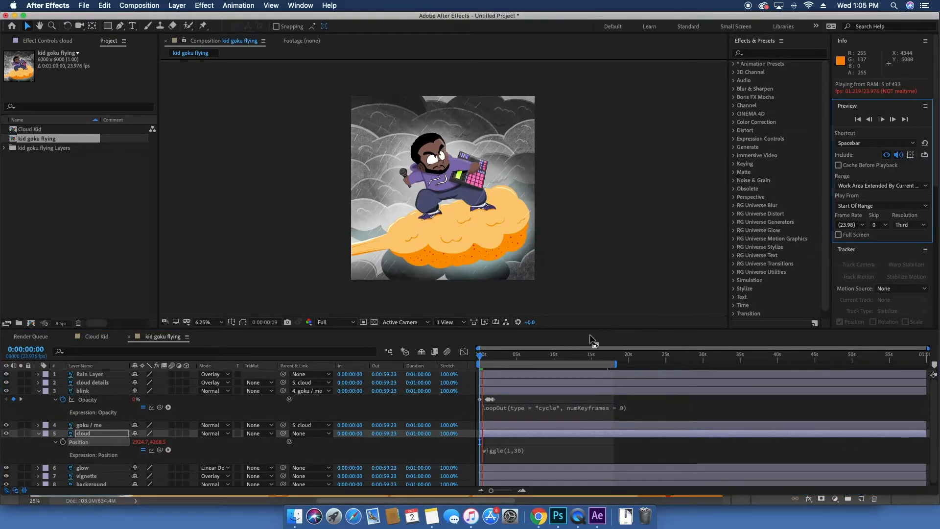
{"action": "left_click", "coordinate": [490, 357]}
{"action": "left_click_drag", "start_coordinate": [488, 361], "coordinate": [472, 361]}
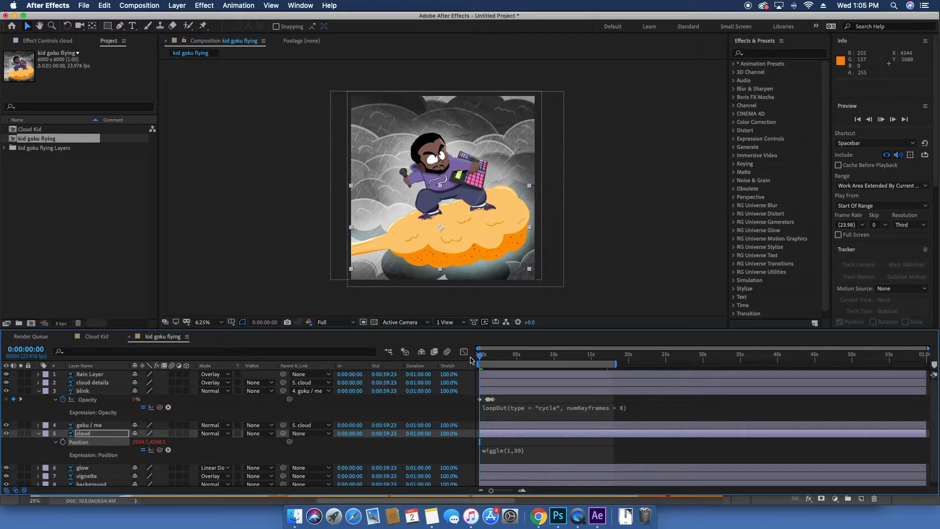
{"action": "key", "text": "space"}
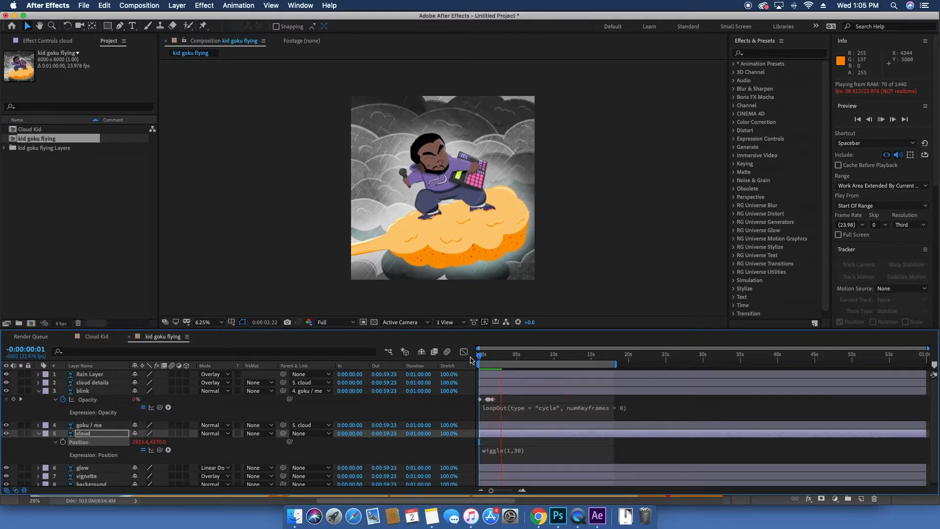
{"action": "key", "text": "space"}
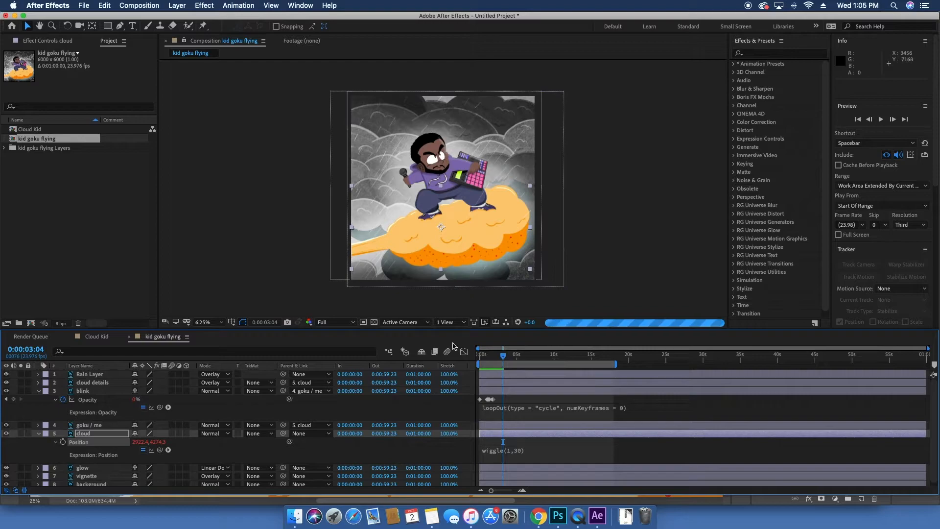
Step: Change the wiggle expression to wiggle(1,100) and preview it
{"action": "left_click", "coordinate": [509, 453]}
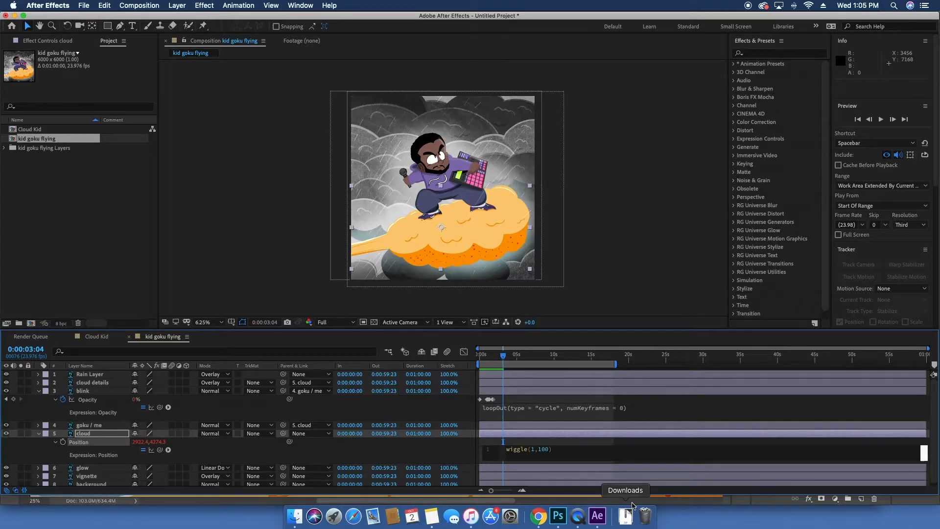
{"action": "left_click_drag", "start_coordinate": [504, 355], "coordinate": [438, 359]}
{"action": "key", "text": "space"}
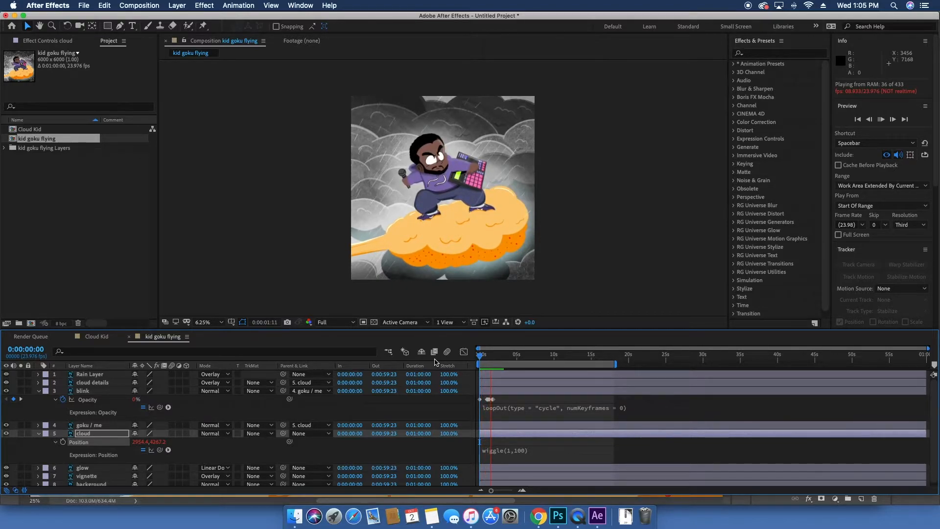
Step: Change the wiggle frequency to 2, making wiggle(2,100), and preview it
{"action": "left_click", "coordinate": [509, 450]}
{"action": "left_click", "coordinate": [533, 450]}
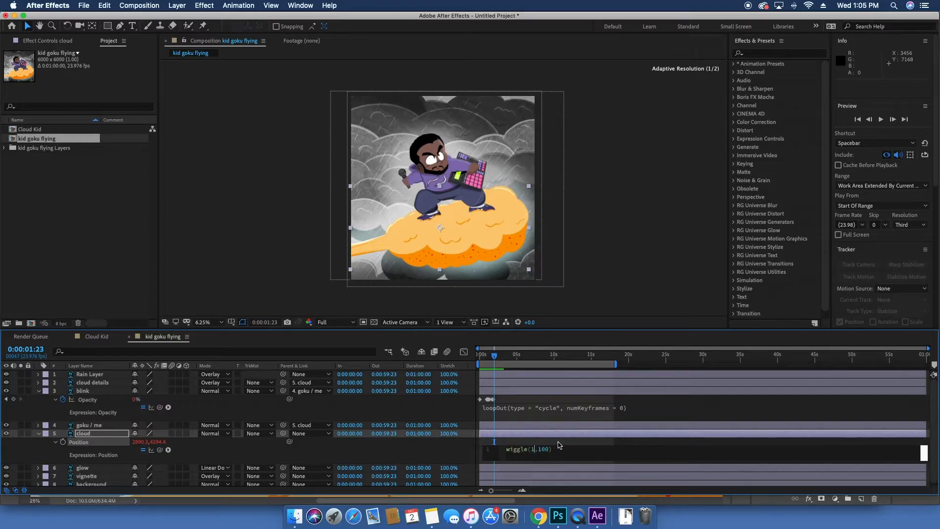
{"action": "type", "text": "2"}
{"action": "left_click_drag", "start_coordinate": [488, 356], "coordinate": [445, 353]}
{"action": "key", "text": "space"}
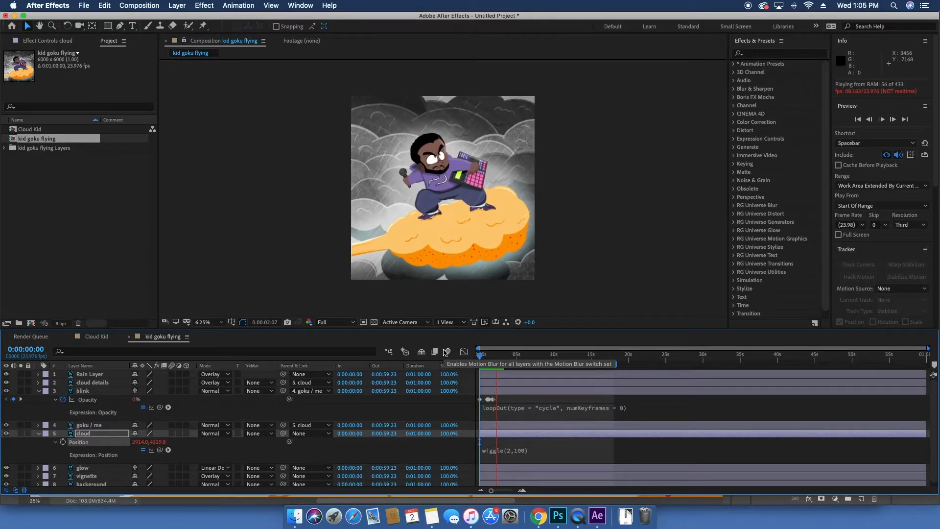
Step: Hide the Rain Layer
{"action": "left_click", "coordinate": [89, 374]}
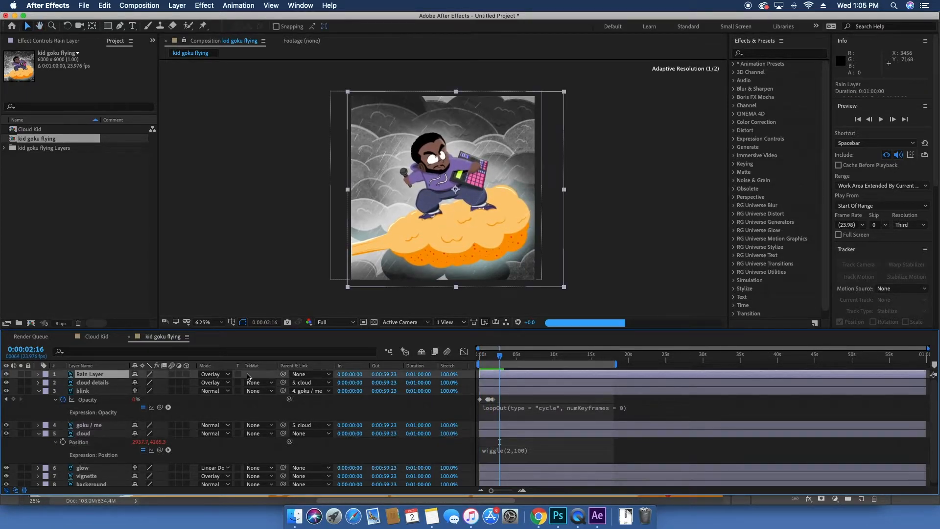
{"action": "left_click_drag", "start_coordinate": [503, 357], "coordinate": [550, 356]}
{"action": "key", "text": "Home"}
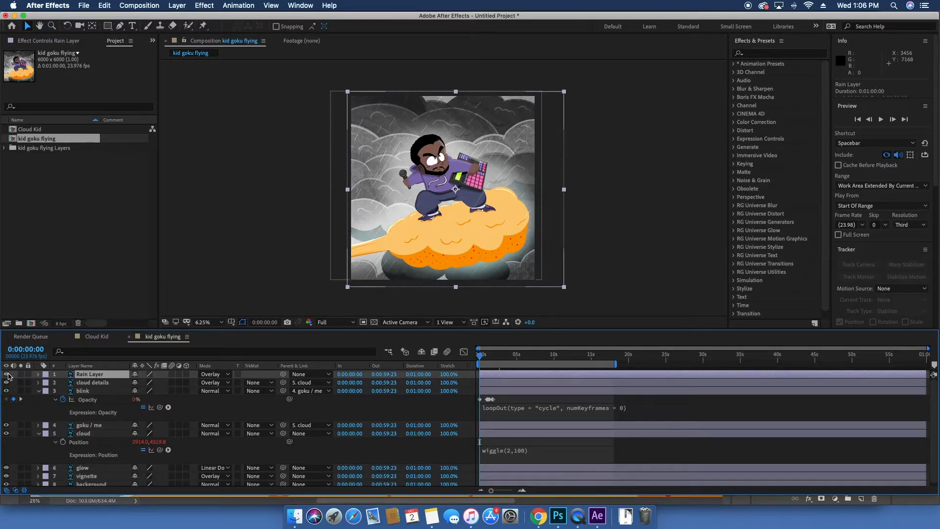
{"action": "left_click", "coordinate": [6, 374]}
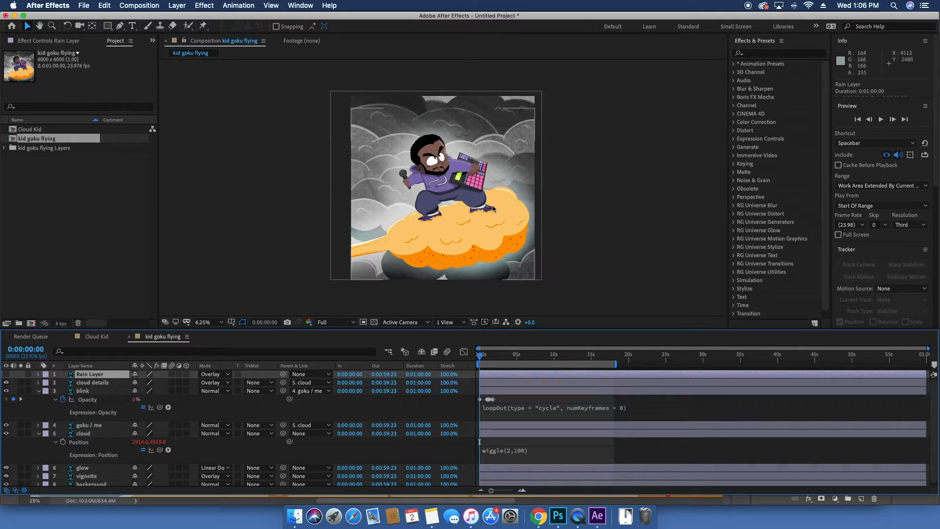
Step: Select the background layer and scale it up to 132%
{"action": "left_click", "coordinate": [90, 476]}
{"action": "scroll", "coordinate": [93, 480], "scroll_direction": "down", "scroll_amount": 1}
{"action": "left_click", "coordinate": [94, 481]}
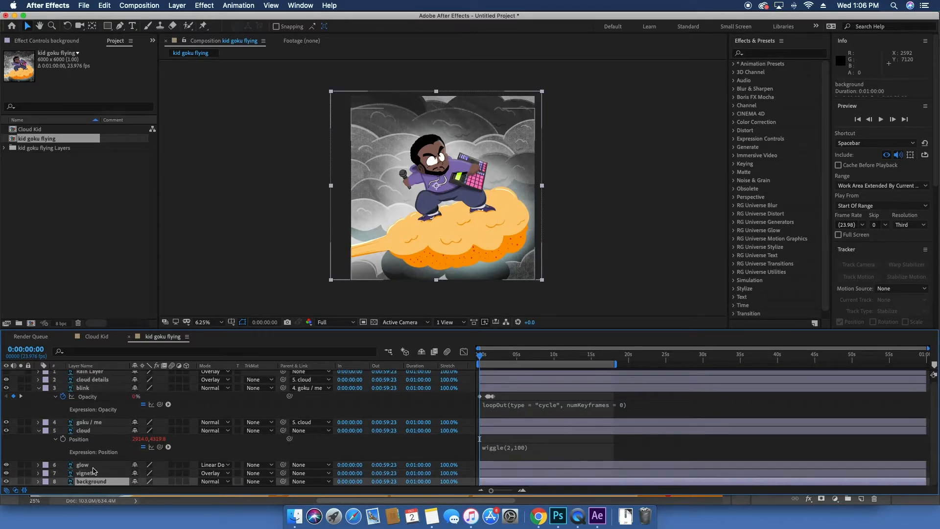
{"action": "left_click", "coordinate": [93, 468]}
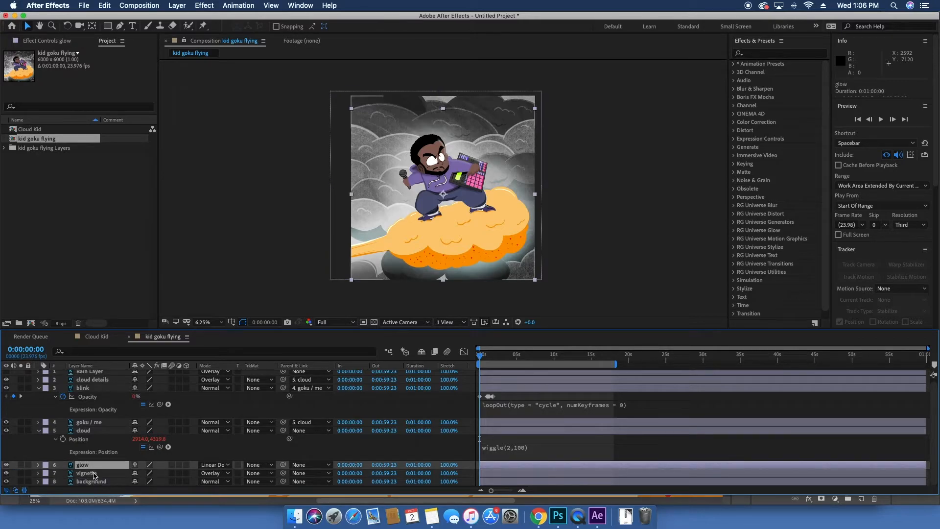
{"action": "left_click", "coordinate": [93, 473]}
{"action": "left_click", "coordinate": [93, 482]}
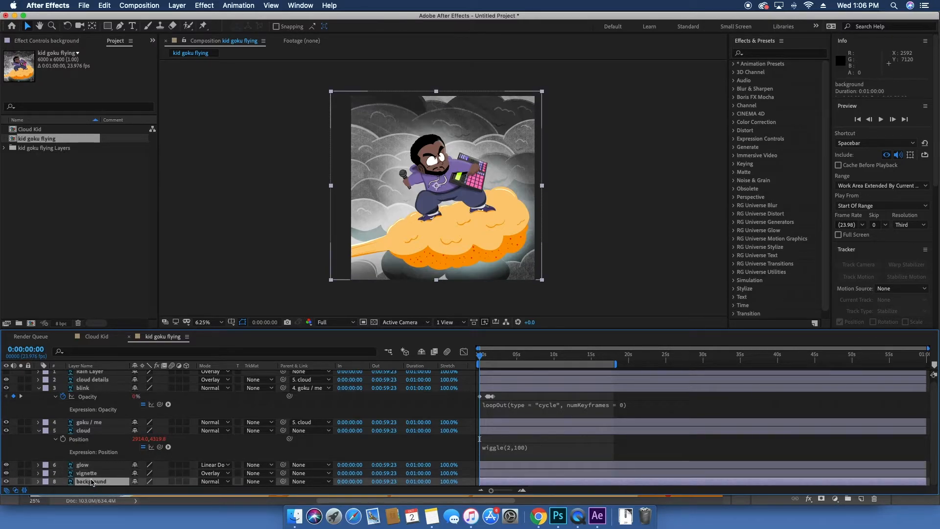
{"action": "key", "text": "s"}
{"action": "left_click_drag", "start_coordinate": [143, 485], "coordinate": [160, 487]}
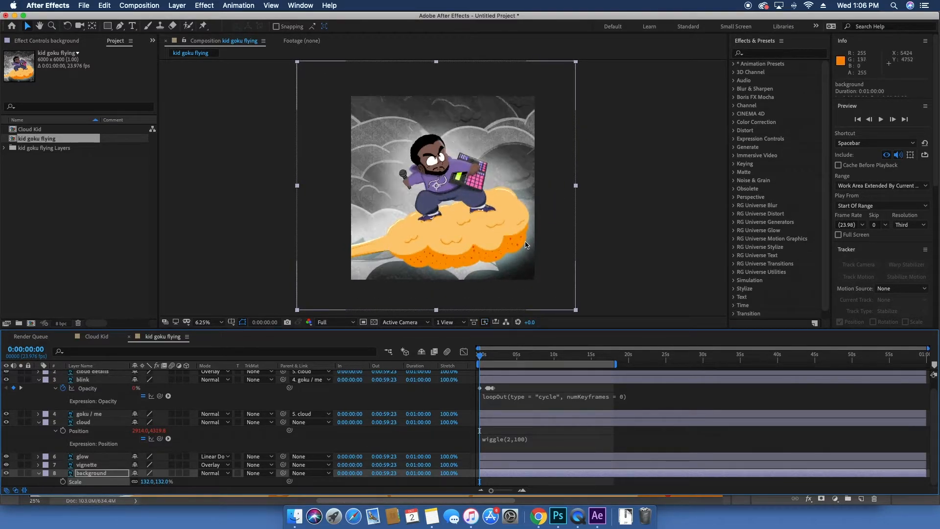
Step: Animate the background's position with keyframes at 0 s and about 17 s, moving it up and to the right
{"action": "left_click_drag", "start_coordinate": [550, 272], "coordinate": [528, 299]}
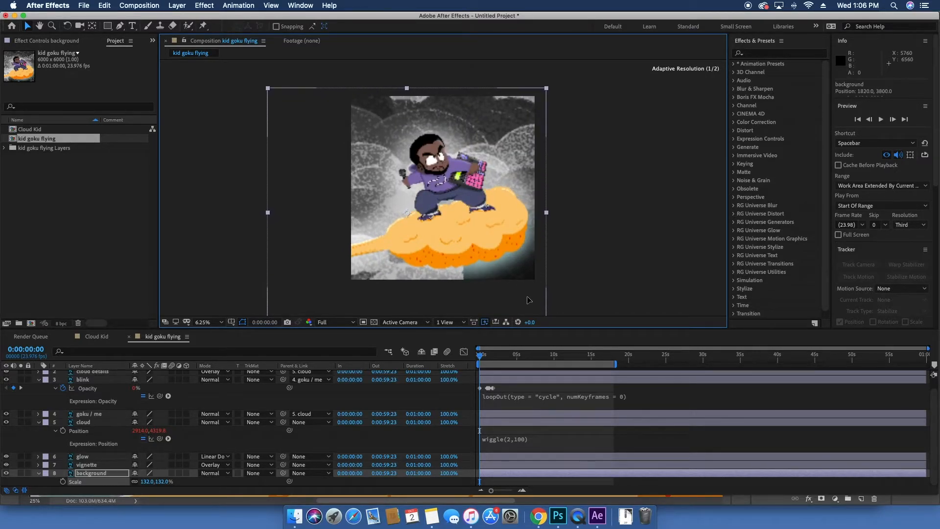
{"action": "left_click", "coordinate": [88, 474]}
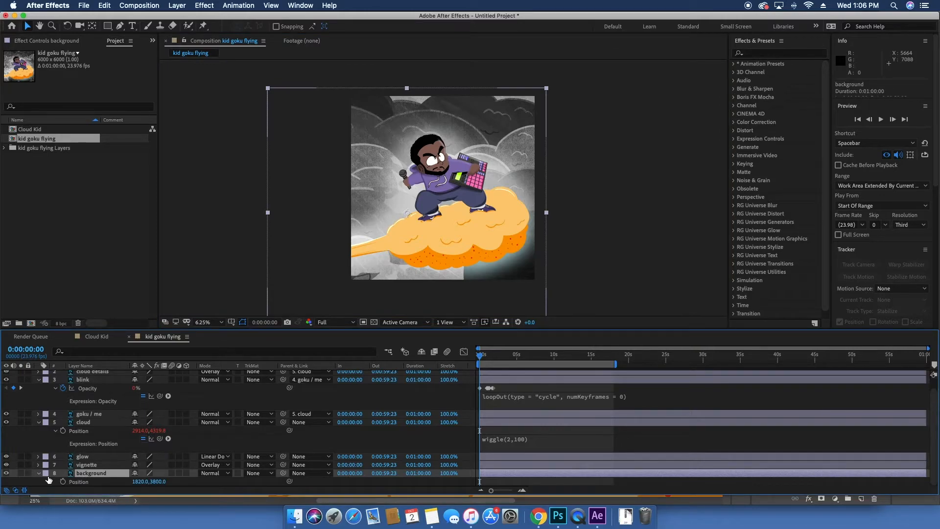
{"action": "left_click", "coordinate": [62, 482]}
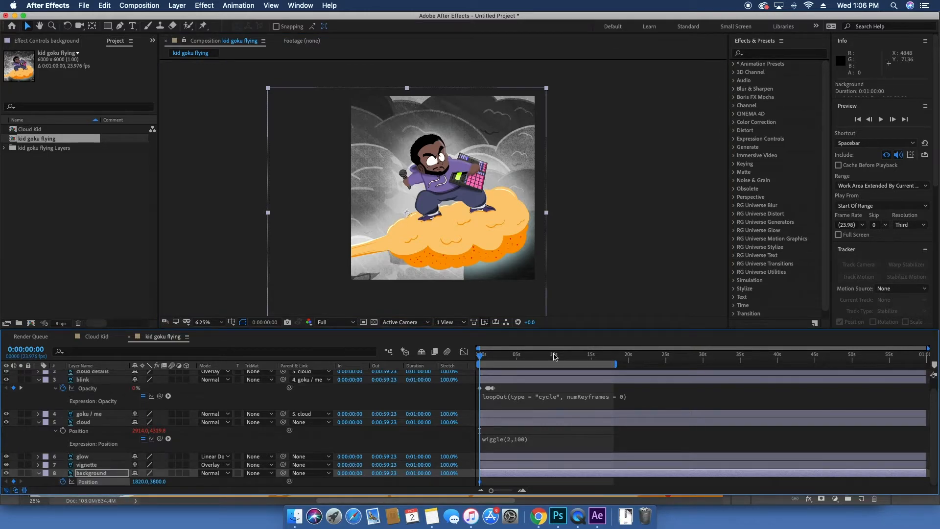
{"action": "left_click_drag", "start_coordinate": [580, 362], "coordinate": [611, 360]}
{"action": "left_click_drag", "start_coordinate": [503, 217], "coordinate": [528, 185]}
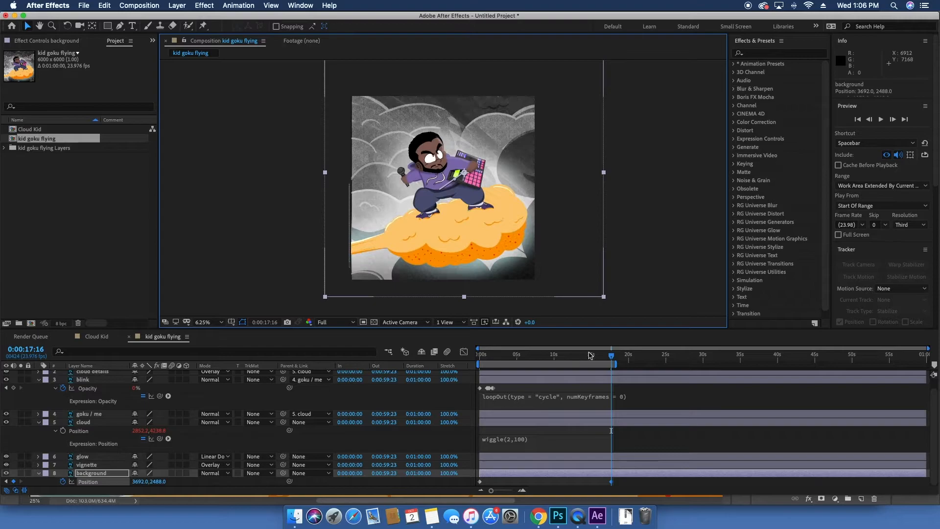
Step: Preview the background movement from the start
{"action": "key", "text": "space"}
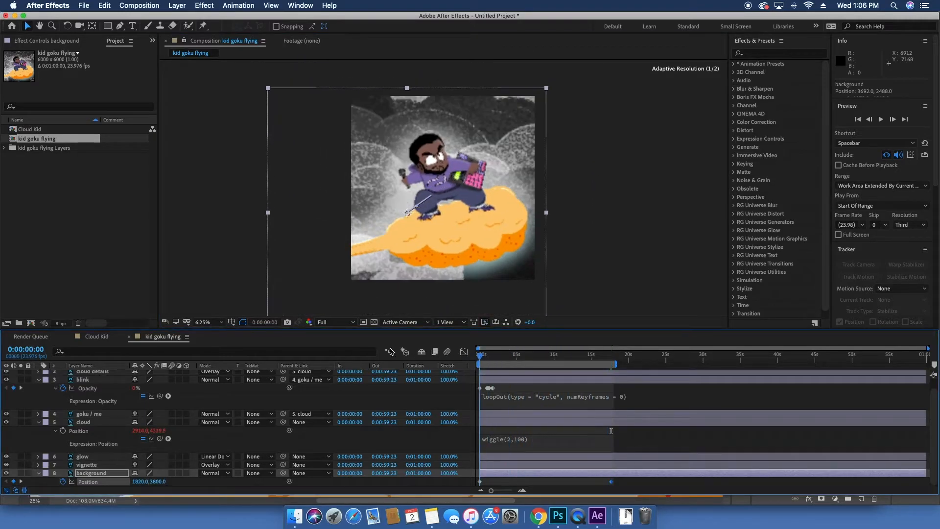
{"action": "key", "text": "space"}
{"action": "key", "text": "space"}
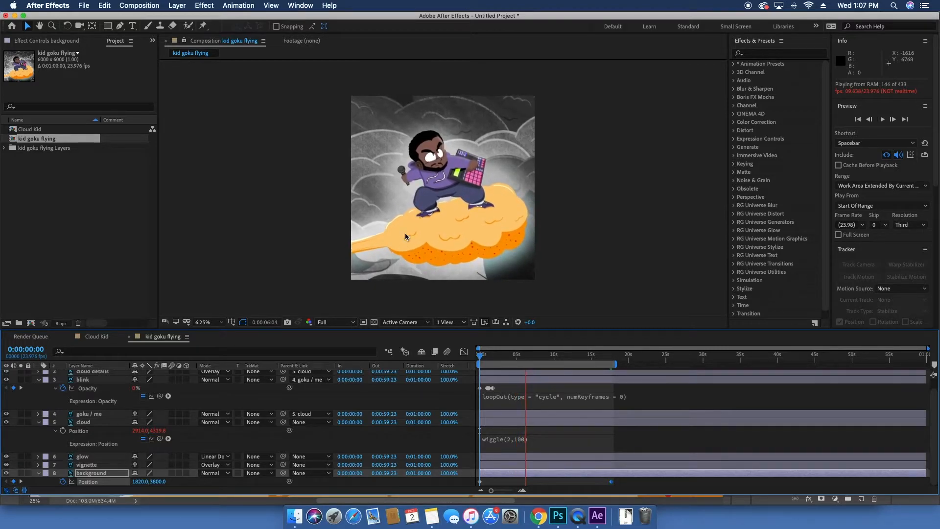
{"action": "key", "text": "space"}
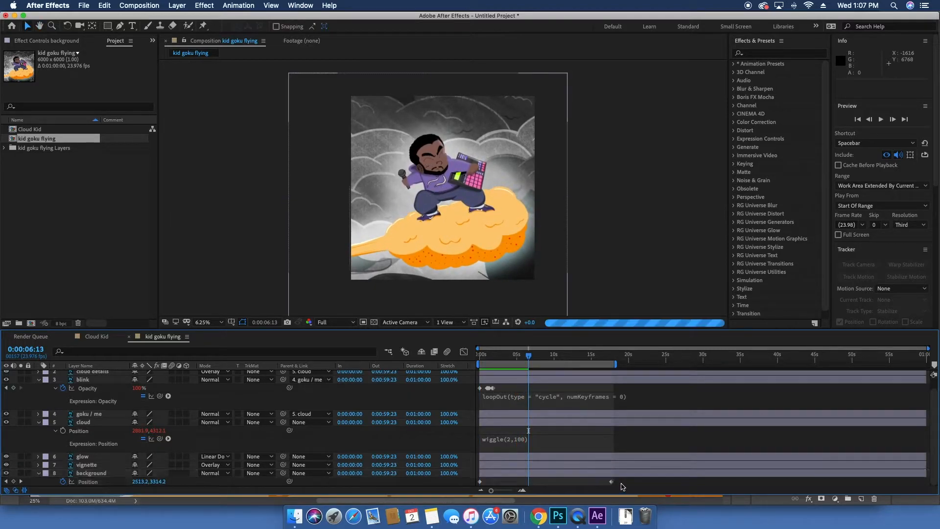
Step: Time-reverse the background's position keyframes with Keyframe Assistant and preview the result
{"action": "right_click", "coordinate": [480, 483]}
{"action": "mouse_move", "coordinate": [526, 496]}
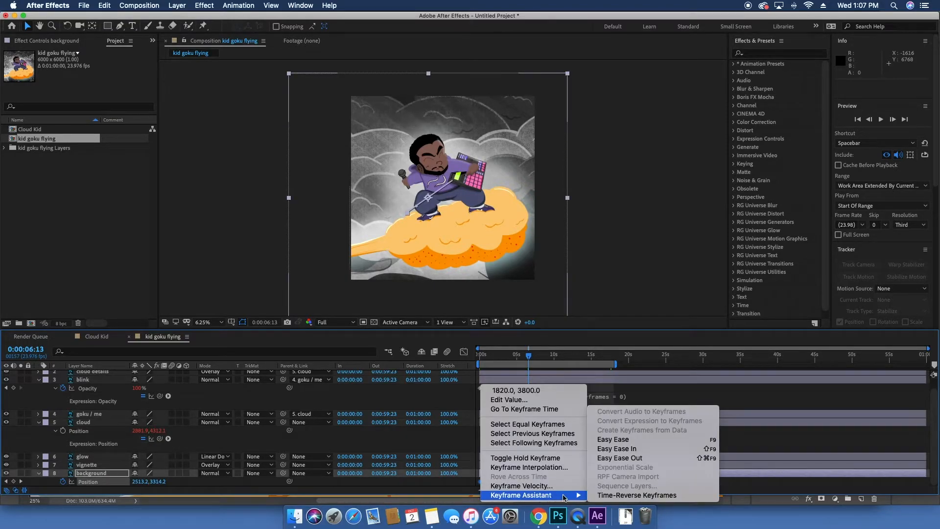
{"action": "left_click", "coordinate": [637, 495]}
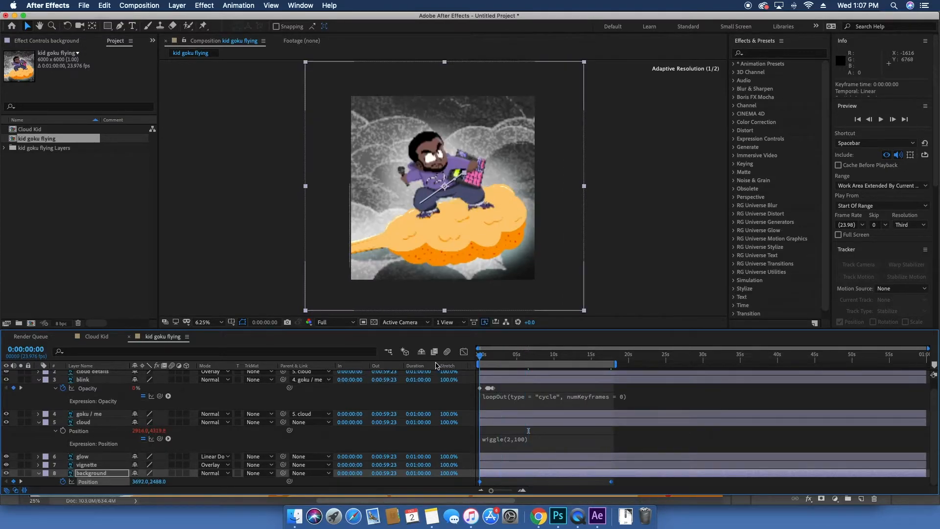
{"action": "key", "text": "space"}
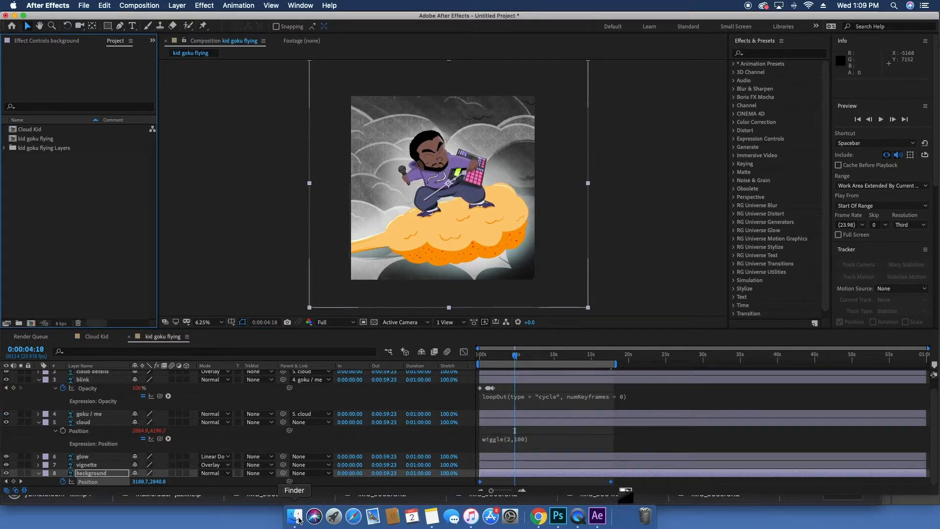
Step: Switch to Finder and import the rain overlay video from Downloads into the project
{"action": "left_click", "coordinate": [298, 518]}
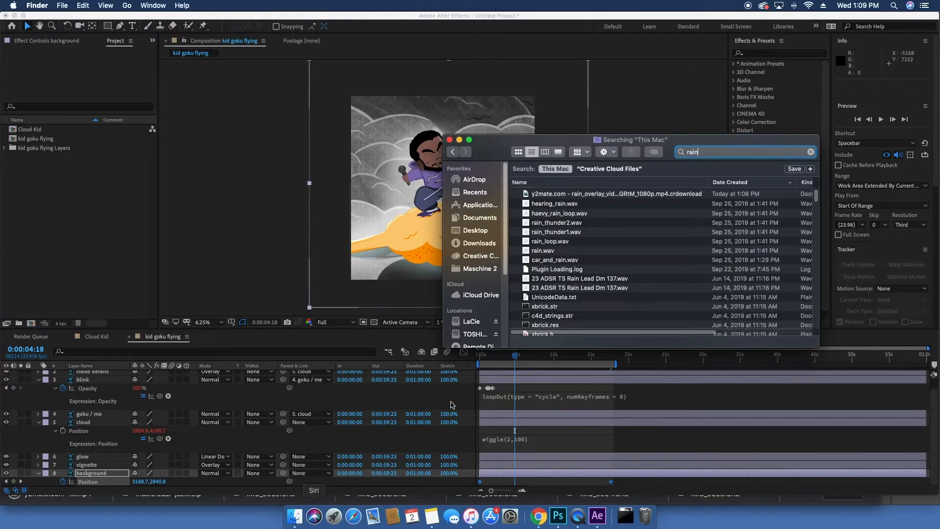
{"action": "left_click", "coordinate": [488, 243]}
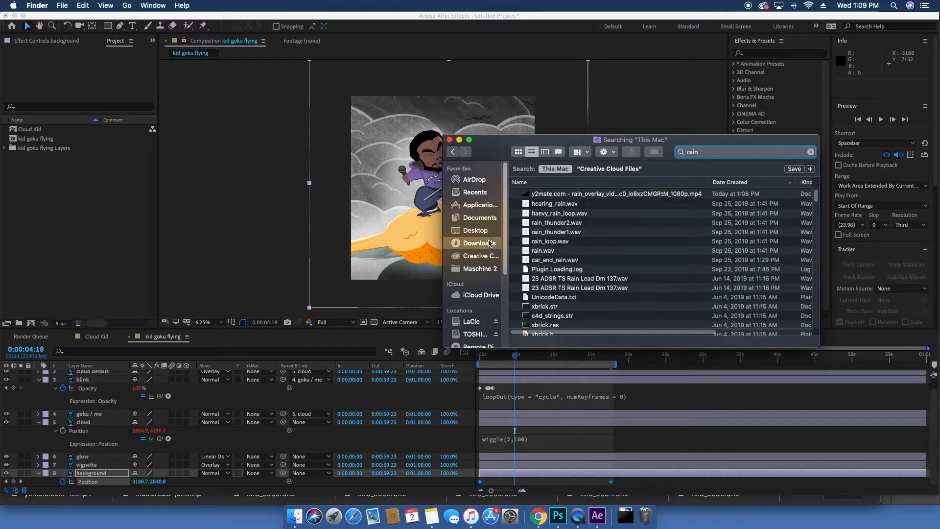
{"action": "left_click", "coordinate": [582, 179]}
{"action": "left_click_drag", "start_coordinate": [587, 182], "coordinate": [43, 211]}
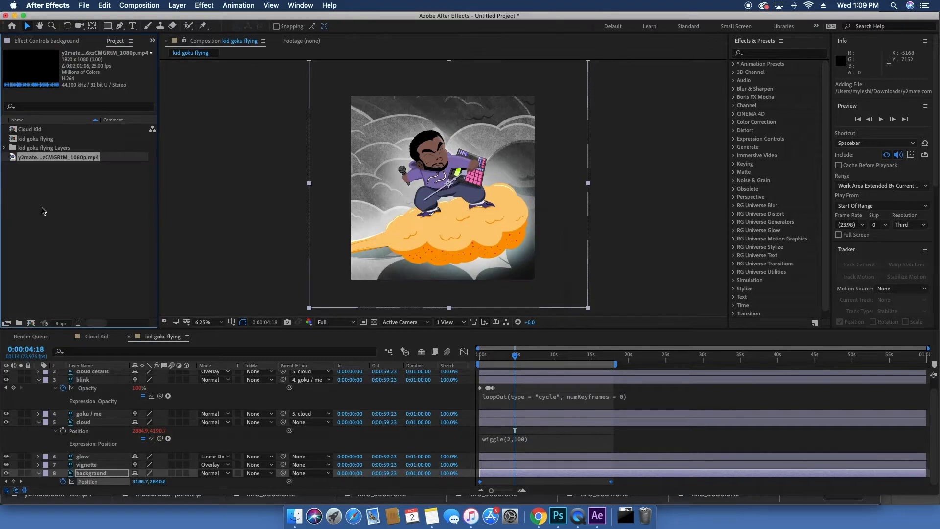
Step: Open the rain overlay footage to inspect it, then return to the kid goku flying composition
{"action": "left_click", "coordinate": [45, 182]}
{"action": "double_click", "coordinate": [45, 159]}
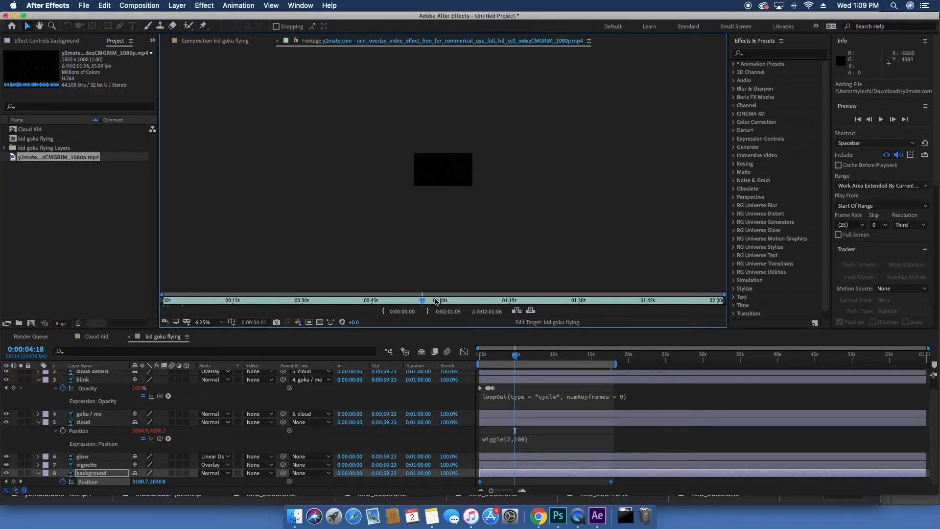
{"action": "left_click", "coordinate": [81, 196]}
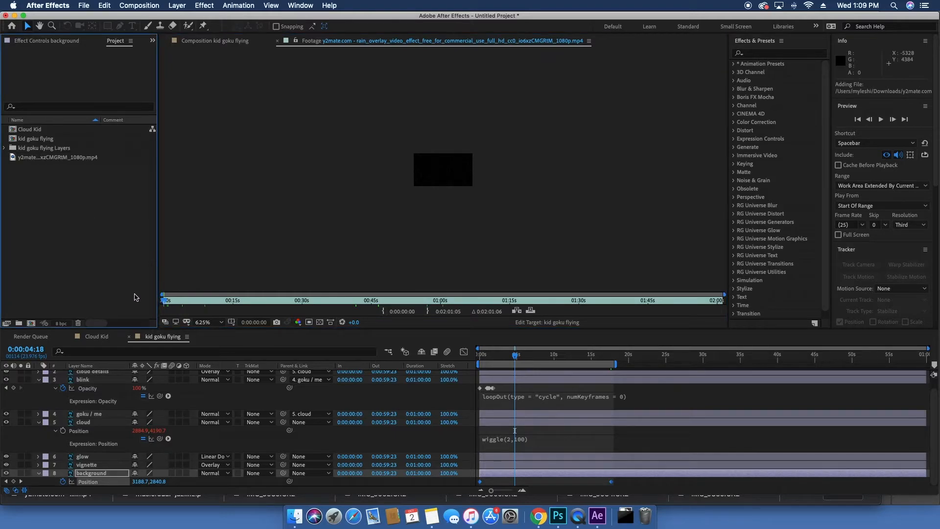
{"action": "left_click", "coordinate": [149, 338]}
{"action": "key", "text": "space"}
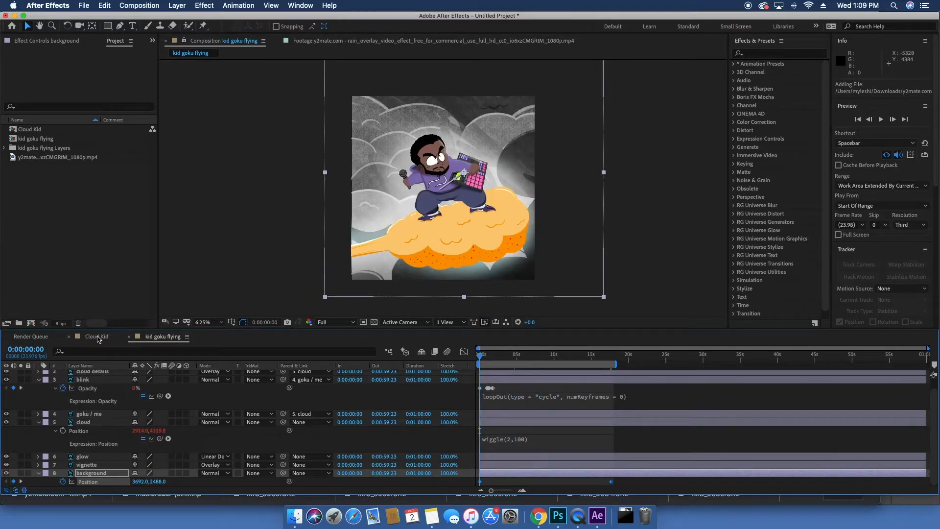
Step: Open the Cloud Kid composition and review its composition settings
{"action": "left_click", "coordinate": [97, 337]}
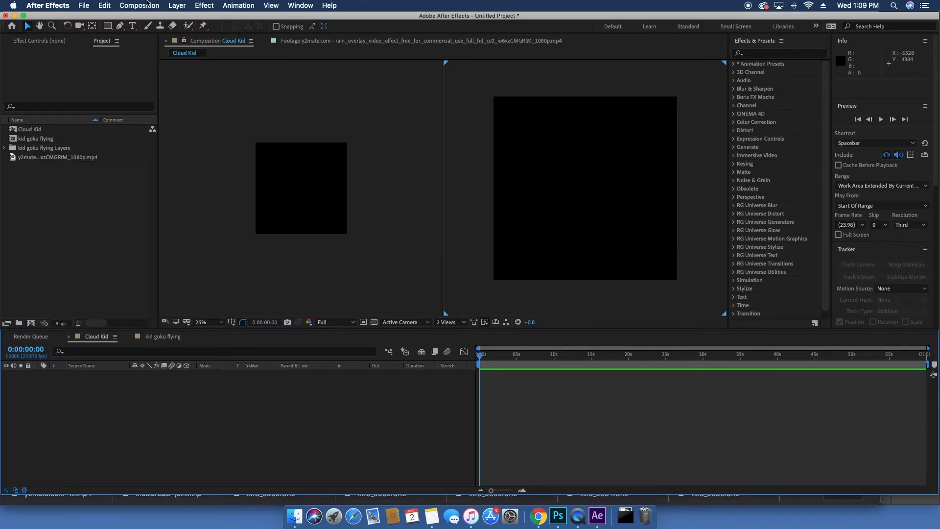
{"action": "left_click", "coordinate": [140, 6]}
{"action": "left_click", "coordinate": [152, 35]}
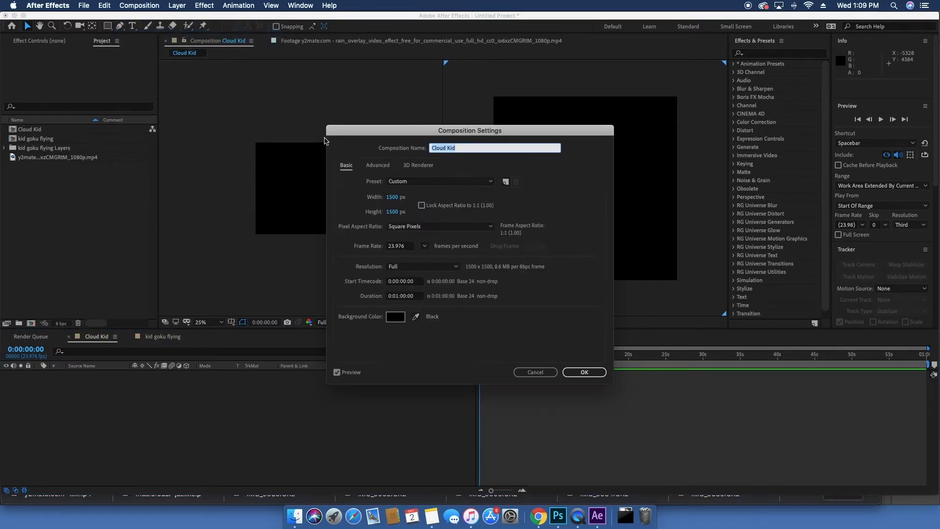
{"action": "left_click", "coordinate": [585, 372]}
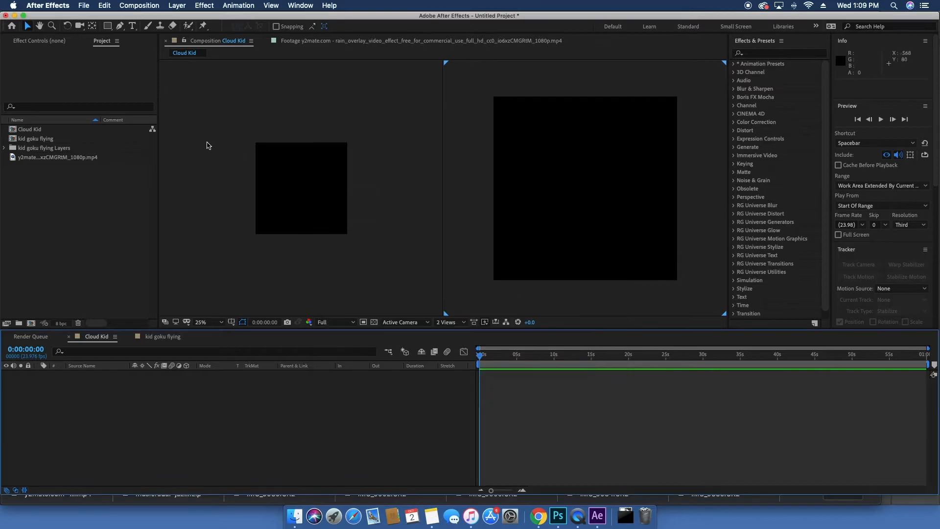
Step: Add the kid goku flying composition to Cloud Kid, scale it to 27%, and preview it
{"action": "left_click_drag", "start_coordinate": [37, 131], "coordinate": [226, 421]}
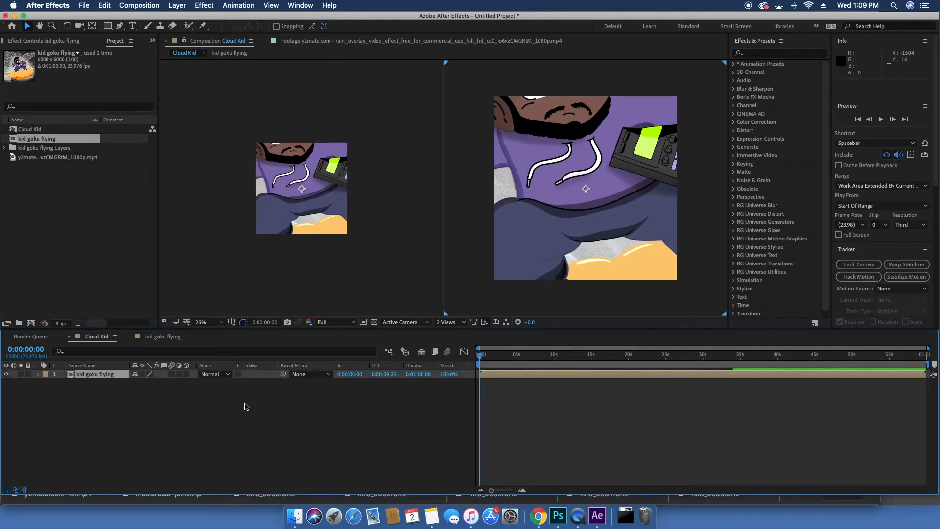
{"action": "key", "text": "s"}
{"action": "left_click_drag", "start_coordinate": [164, 384], "coordinate": [126, 380]}
{"action": "key", "text": "space"}
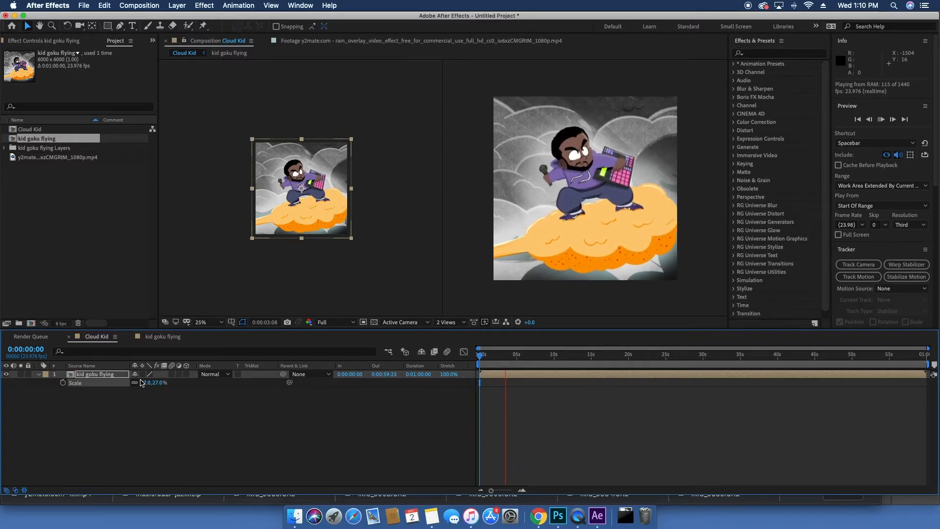
{"action": "key", "text": "space"}
Step: Add the rain overlay video above it in Cloud Kid and scale it to 150%
{"action": "left_click_drag", "start_coordinate": [50, 157], "coordinate": [154, 336]}
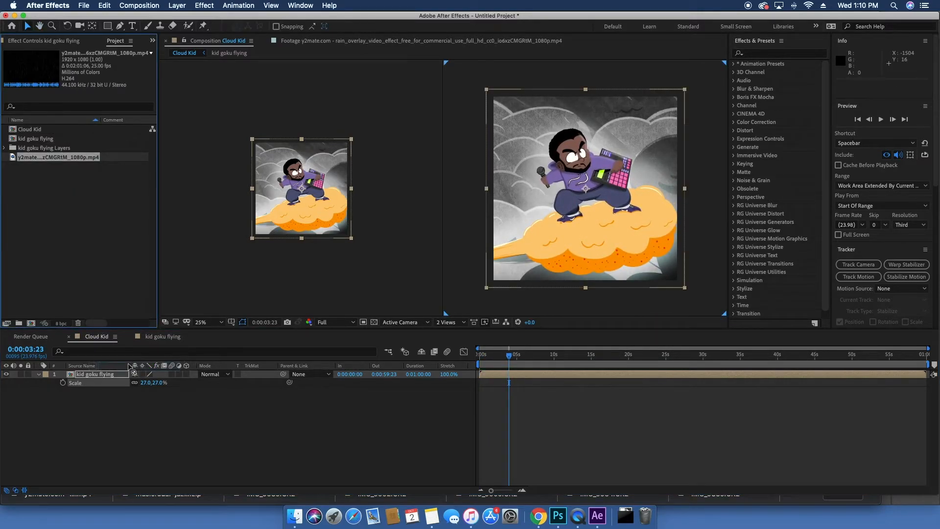
{"action": "left_click_drag", "start_coordinate": [132, 375], "coordinate": [130, 373]}
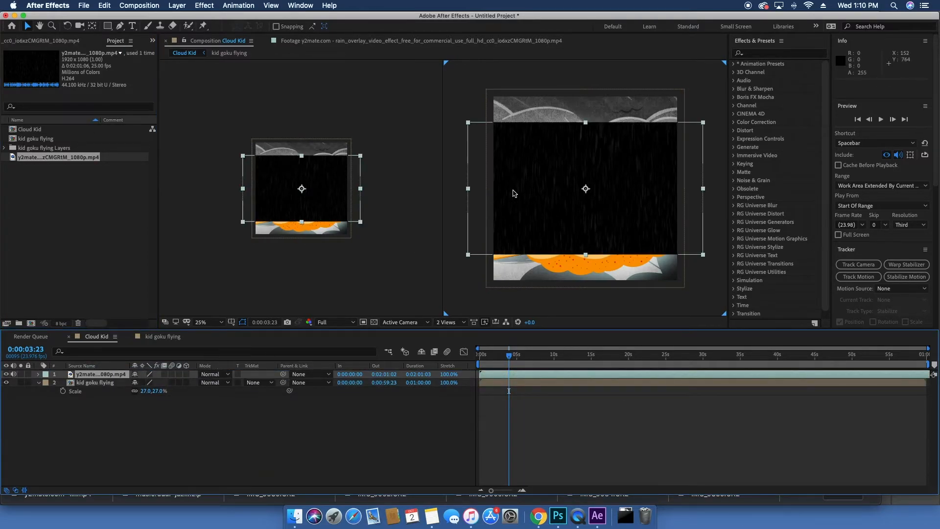
{"action": "key", "text": "s"}
{"action": "left_click_drag", "start_coordinate": [163, 384], "coordinate": [199, 392]}
Step: Set the rain layer's blend mode to Screen and preview it
{"action": "left_click", "coordinate": [229, 381]}
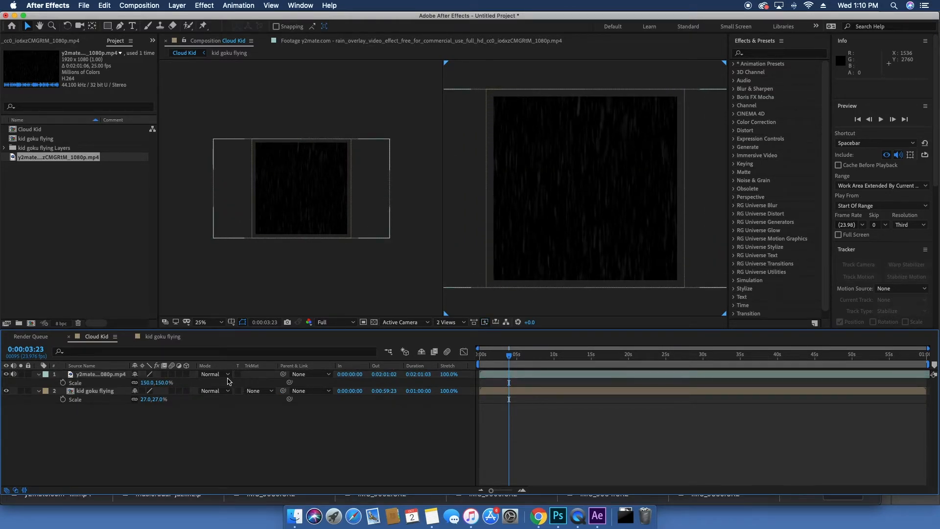
{"action": "left_click", "coordinate": [227, 375]}
{"action": "left_click", "coordinate": [249, 225]}
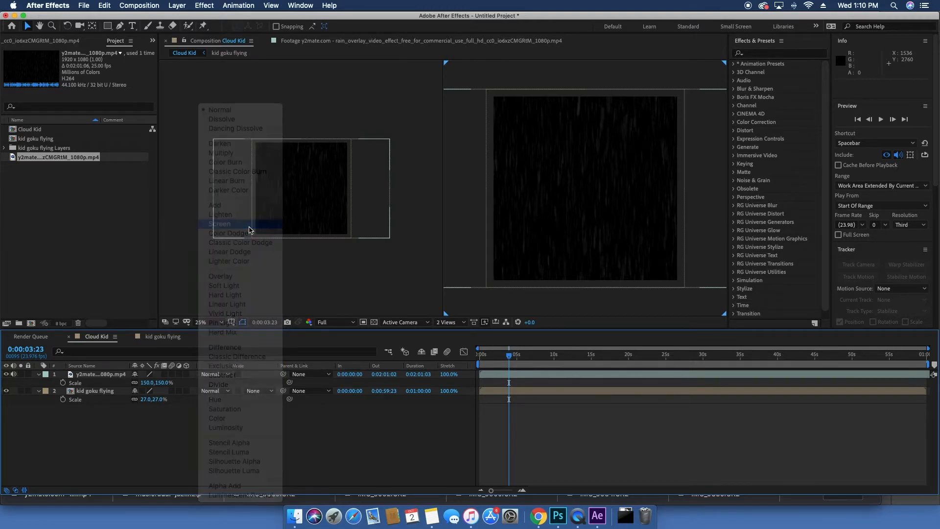
{"action": "key", "text": "space"}
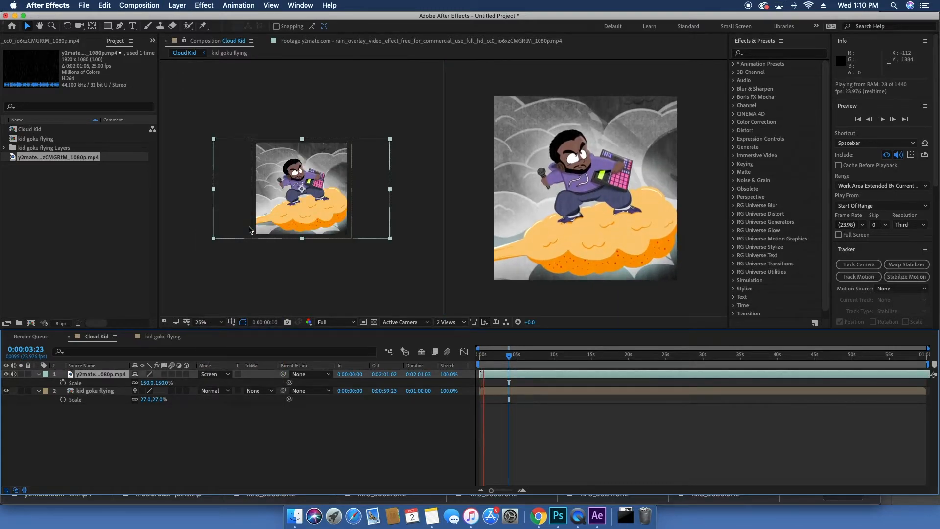
{"action": "key", "text": "space"}
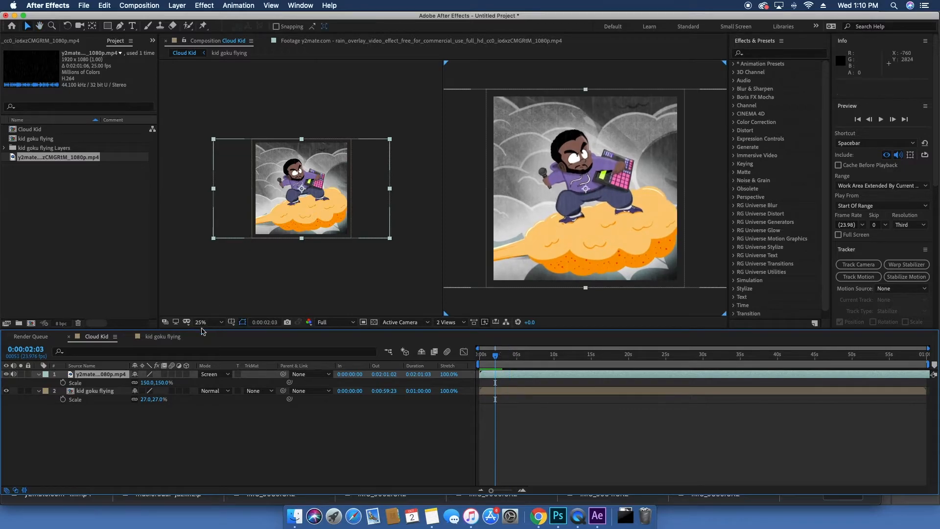
Step: Rotate the rain layer to about 22° and preview it
{"action": "key", "text": "r"}
{"action": "left_click_drag", "start_coordinate": [145, 383], "coordinate": [167, 390]}
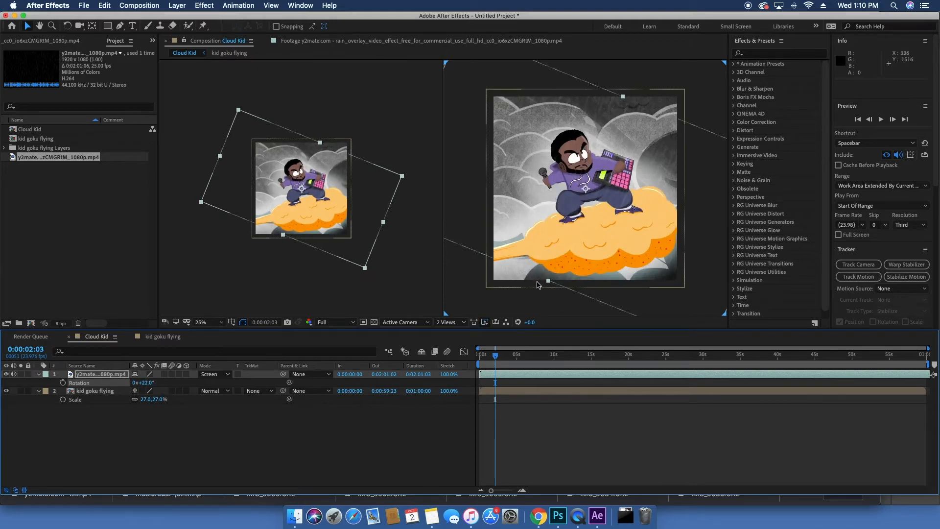
{"action": "left_click_drag", "start_coordinate": [548, 281], "coordinate": [512, 311]}
{"action": "key", "text": "space"}
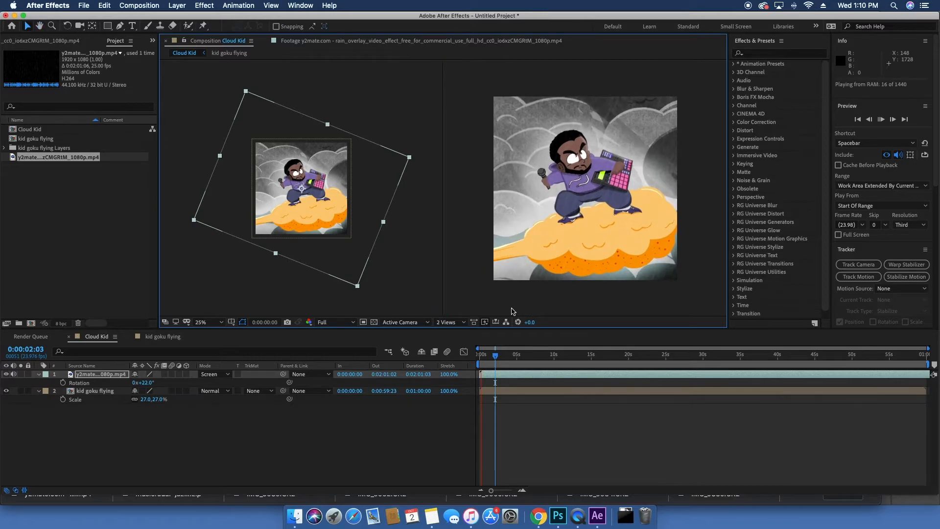
Step: Increase the rain layer's rotation further and preview it
{"action": "left_click_drag", "start_coordinate": [409, 158], "coordinate": [422, 163]}
{"action": "key", "text": "r"}
{"action": "key", "text": "r"}
{"action": "left_click_drag", "start_coordinate": [149, 386], "coordinate": [158, 387]}
{"action": "key", "text": "space"}
Step: Duplicate the rotated rain layer
{"action": "key", "text": "super+d"}
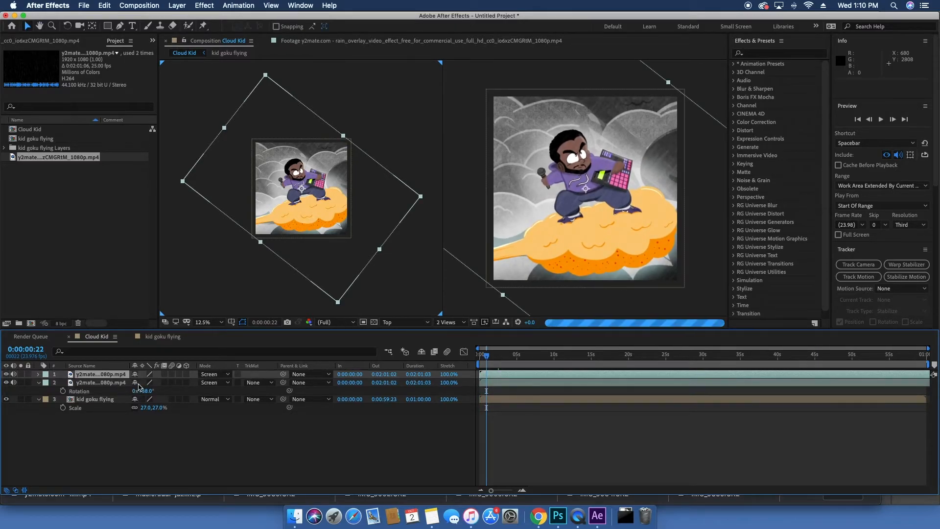
{"action": "left_click", "coordinate": [166, 433]}
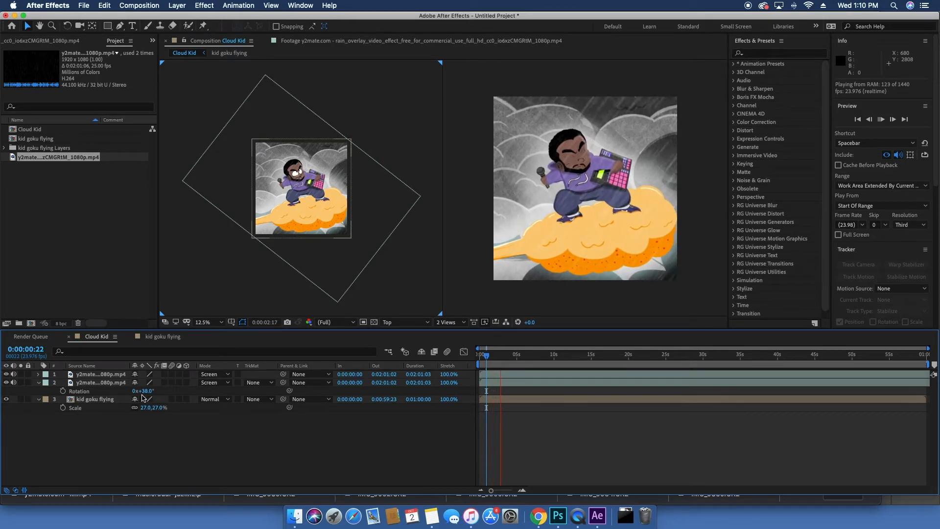
Step: Add a new solid layer to the Cloud Kid composition with its color set to white, FFFFFF
{"action": "left_click", "coordinate": [109, 374]}
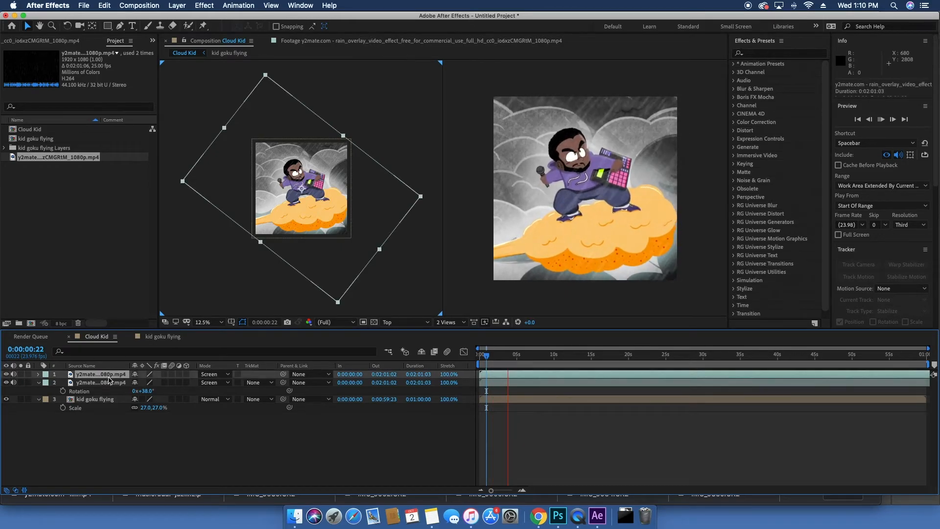
{"action": "right_click", "coordinate": [117, 438]}
{"action": "mouse_move", "coordinate": [196, 397]}
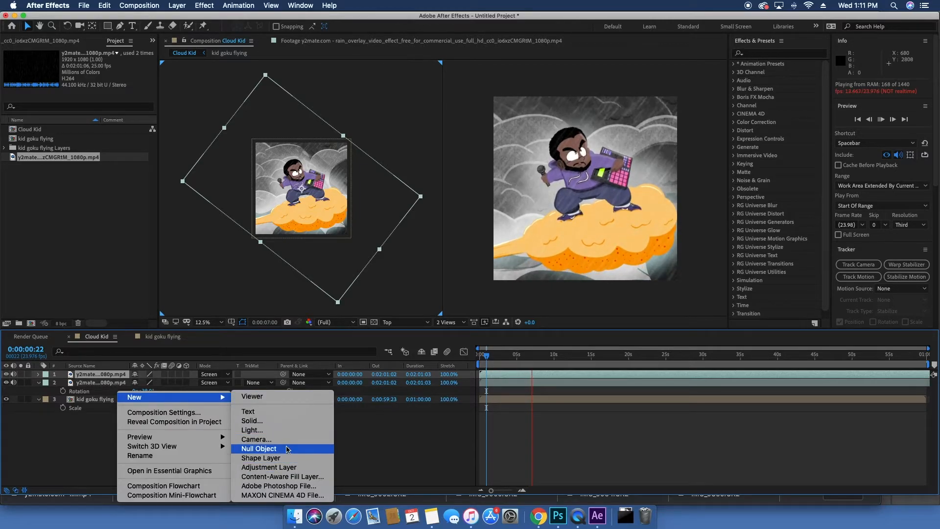
{"action": "left_click", "coordinate": [292, 421]}
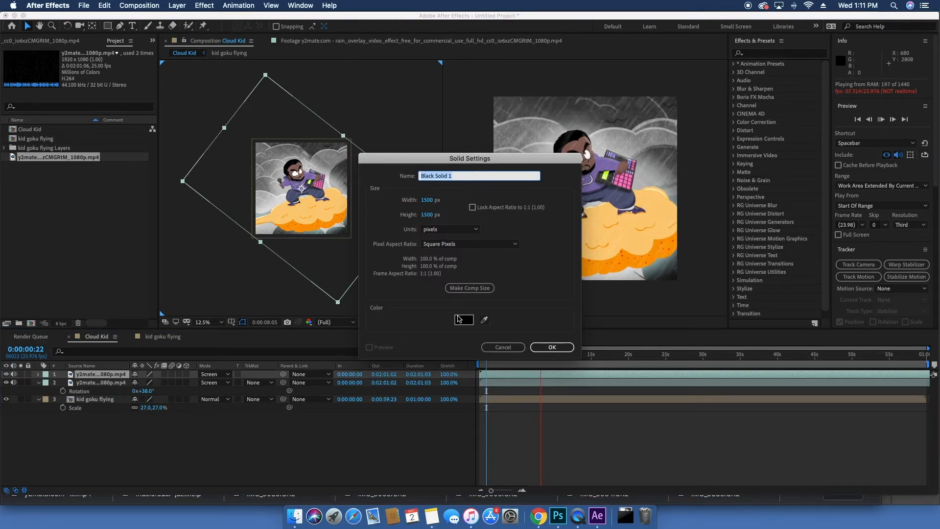
{"action": "left_click", "coordinate": [458, 319]}
{"action": "type", "text": "FFFFFF"}
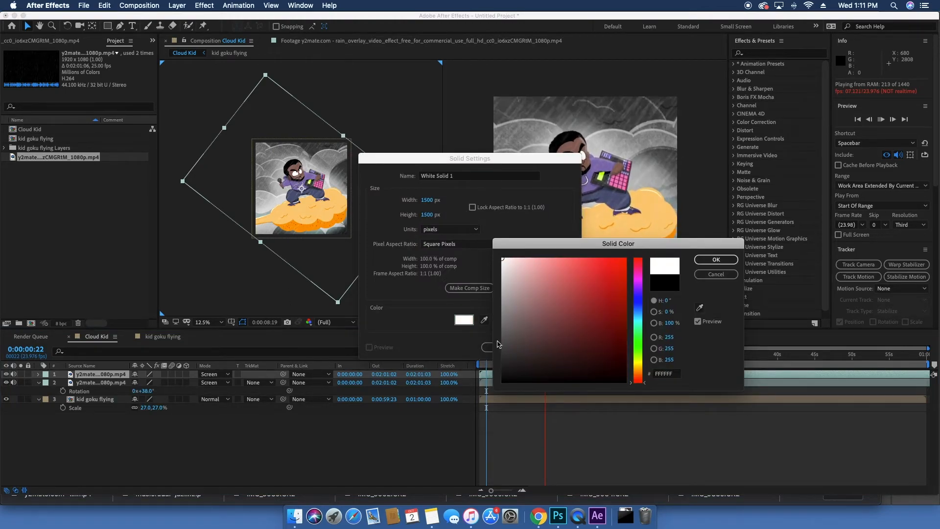
{"action": "left_click", "coordinate": [715, 259]}
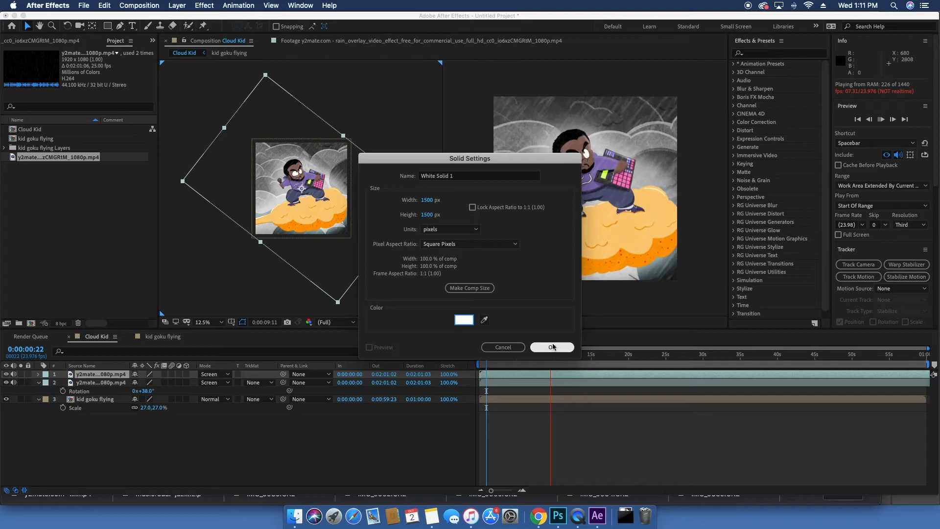
{"action": "left_click", "coordinate": [552, 346]}
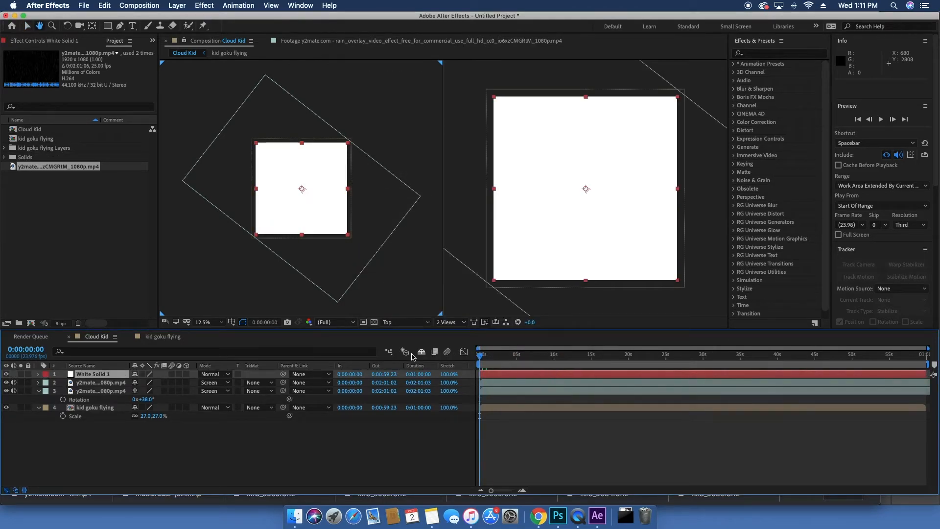
Step: Set the white solid's opacity to 0% with a keyframe at the start, and preview it
{"action": "key", "text": "t"}
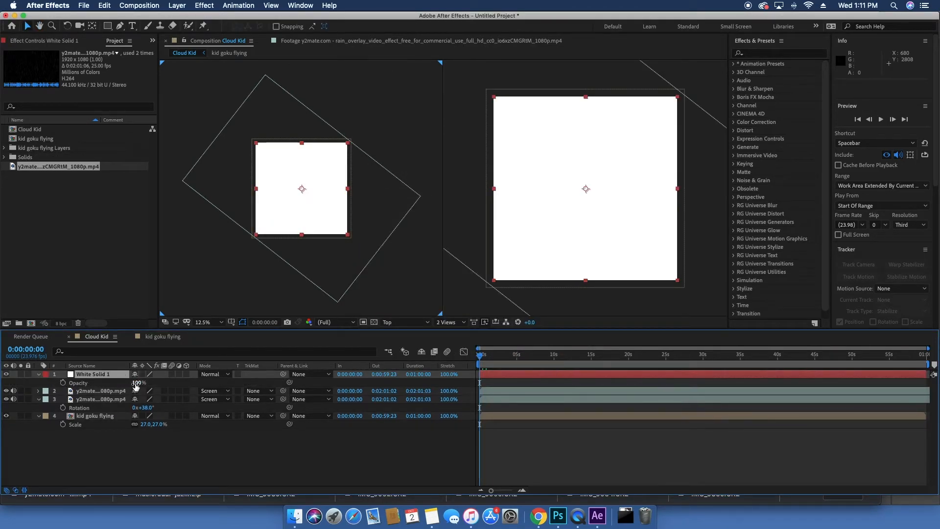
{"action": "left_click_drag", "start_coordinate": [136, 387], "coordinate": [50, 381]}
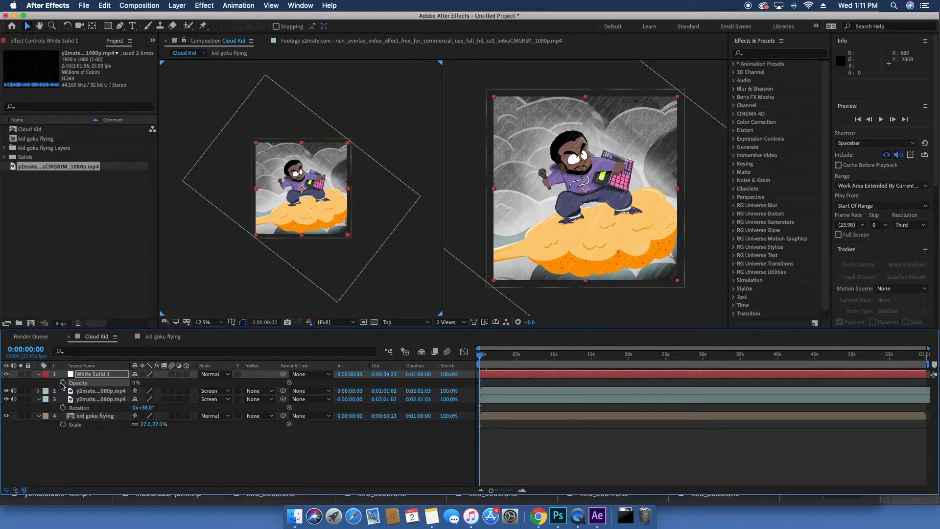
{"action": "left_click", "coordinate": [62, 383]}
{"action": "key", "text": "space"}
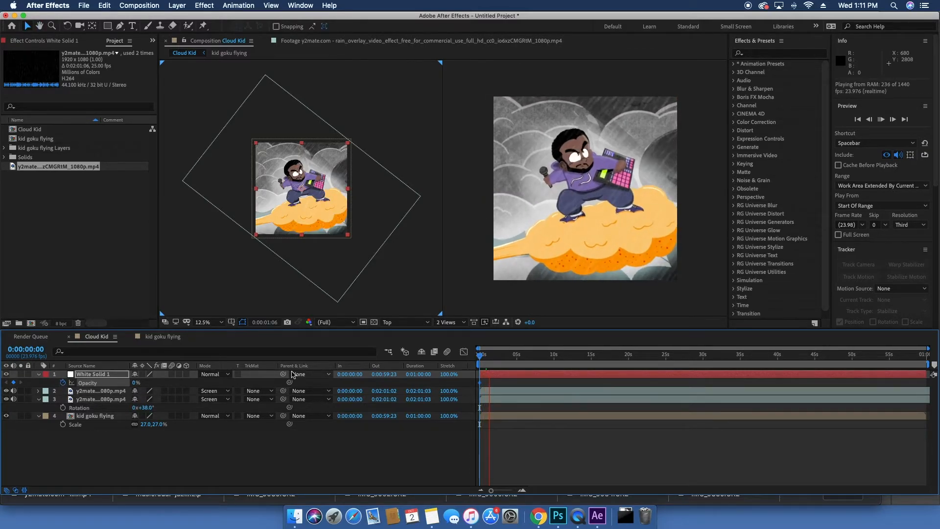
{"action": "key", "text": "space"}
Step: Keyframe the solid's opacity to 100% at 0:00:02:15 and back to 0% at 0:00:02:18 for a flash, then preview
{"action": "left_click", "coordinate": [14, 382]}
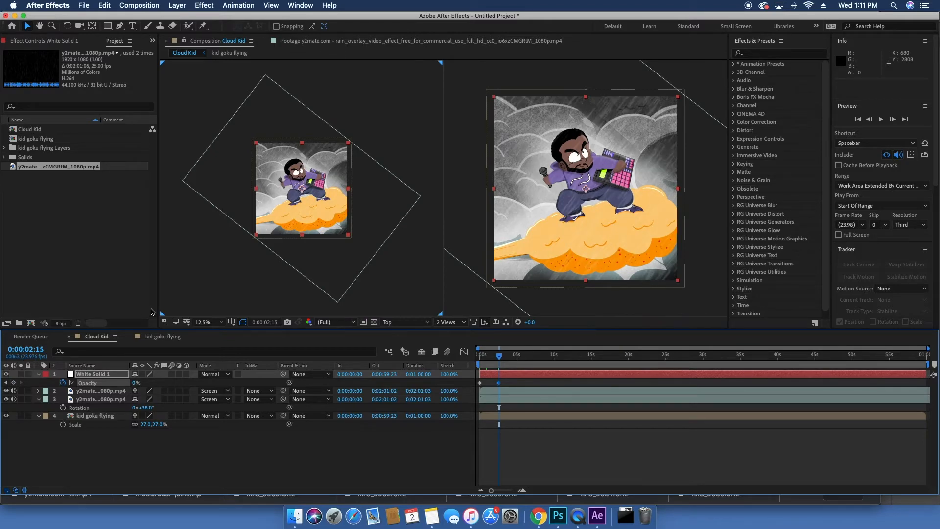
{"action": "left_click_drag", "start_coordinate": [135, 382], "coordinate": [281, 379]}
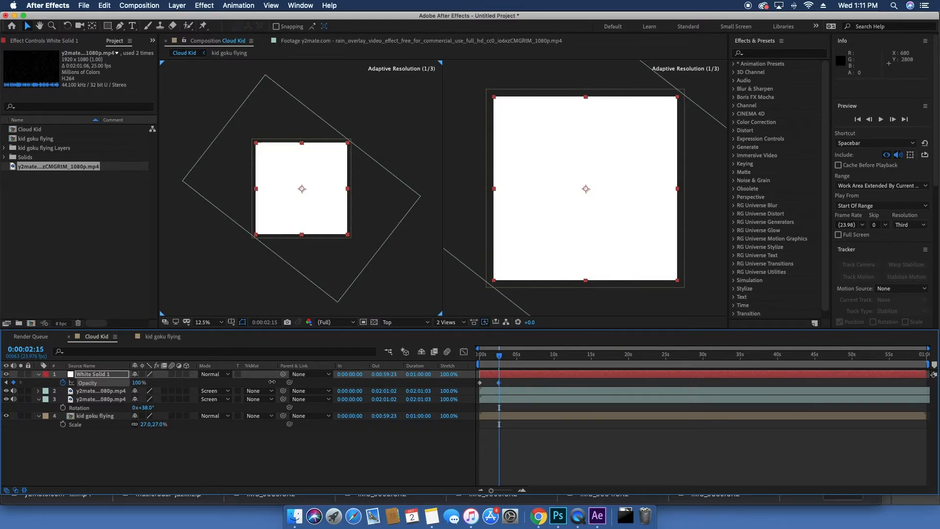
{"action": "key", "text": "super+Right"}
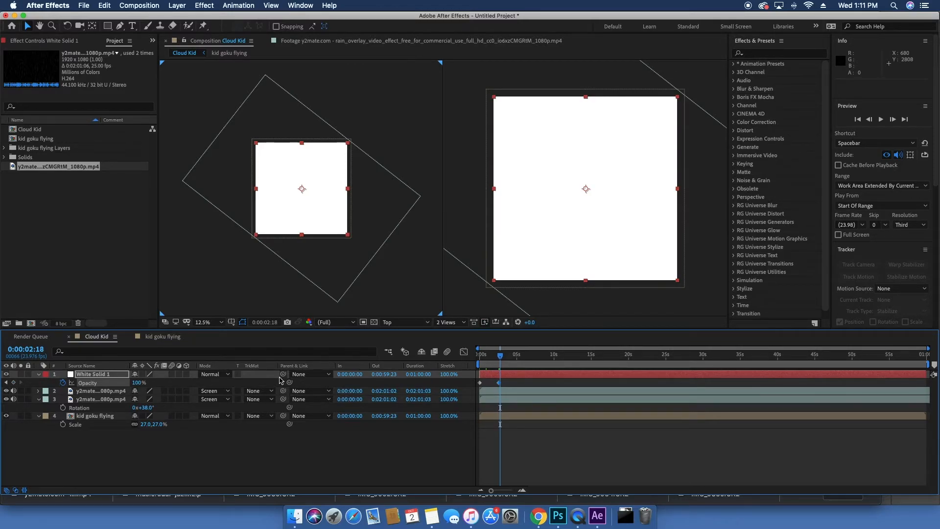
{"action": "left_click_drag", "start_coordinate": [145, 383], "coordinate": [50, 376]}
{"action": "key", "text": "space"}
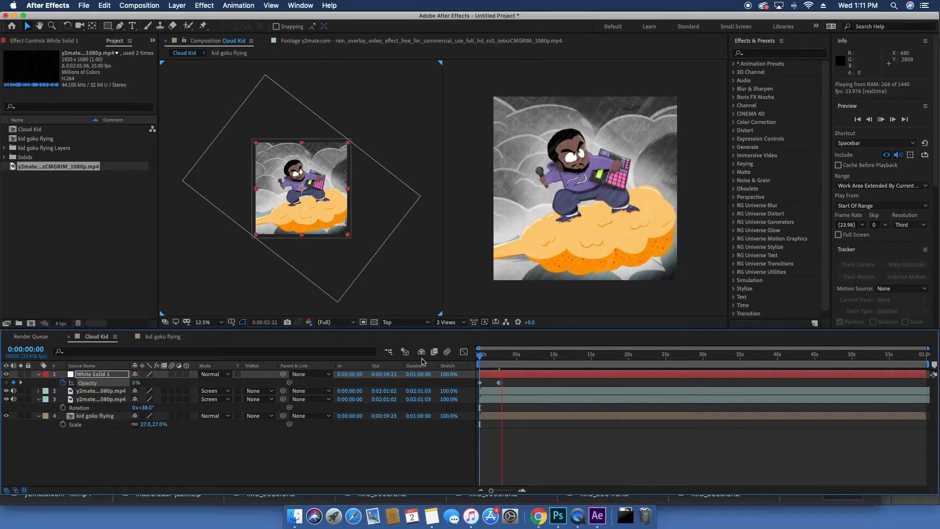
{"action": "key", "text": "space"}
Step: Copy the three opacity keyframes and paste them at 0:00:06:14
{"action": "left_click_drag", "start_coordinate": [508, 384], "coordinate": [527, 358]}
{"action": "key", "text": "super+c"}
{"action": "key", "text": "super+v"}
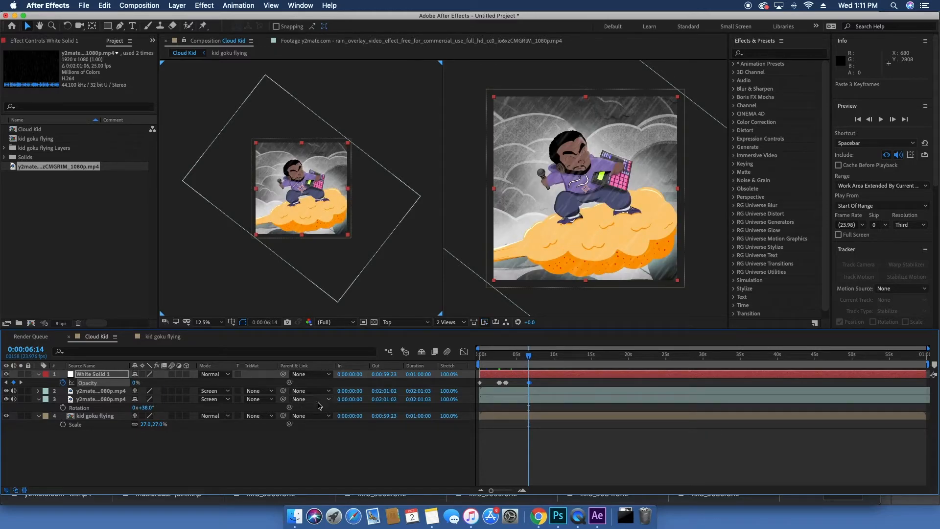
Step: Add a loopOut cycle expression to the white solid's opacity
{"action": "left_click", "coordinate": [180, 510]}
{"action": "left_click", "coordinate": [164, 471]}
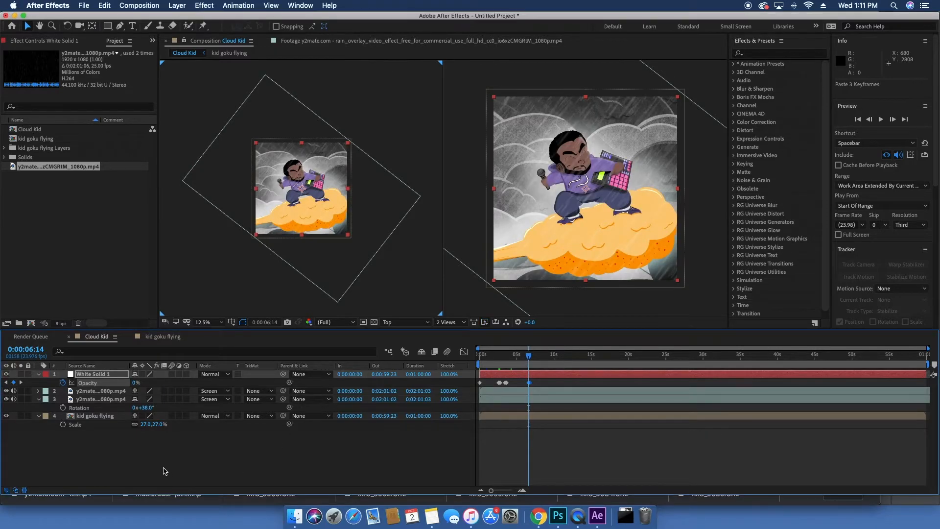
{"action": "left_click", "coordinate": [62, 383], "text": "alt"}
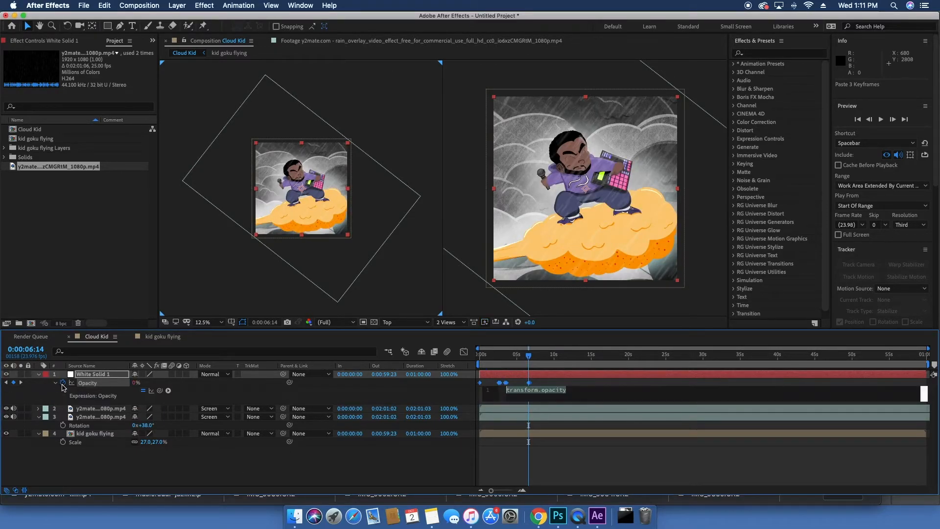
{"action": "left_click", "coordinate": [168, 391]}
{"action": "mouse_move", "coordinate": [262, 466]}
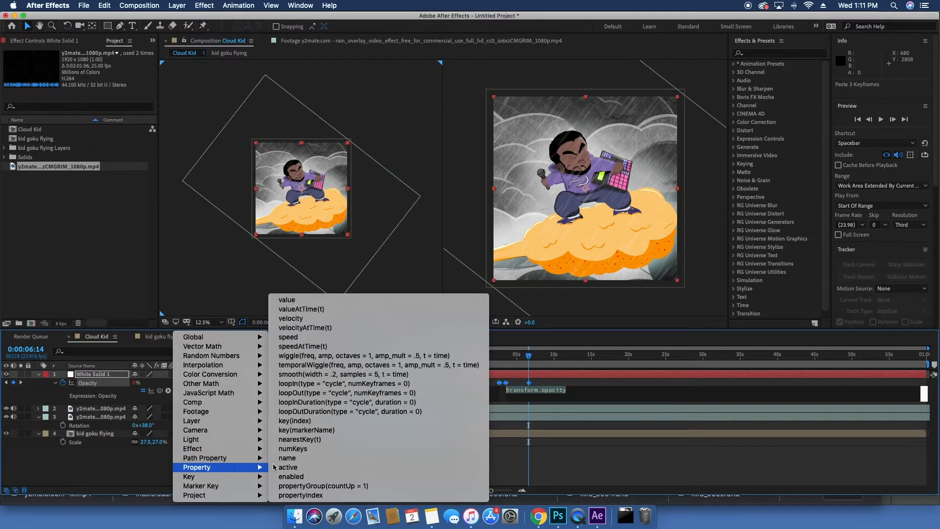
{"action": "left_click", "coordinate": [314, 393]}
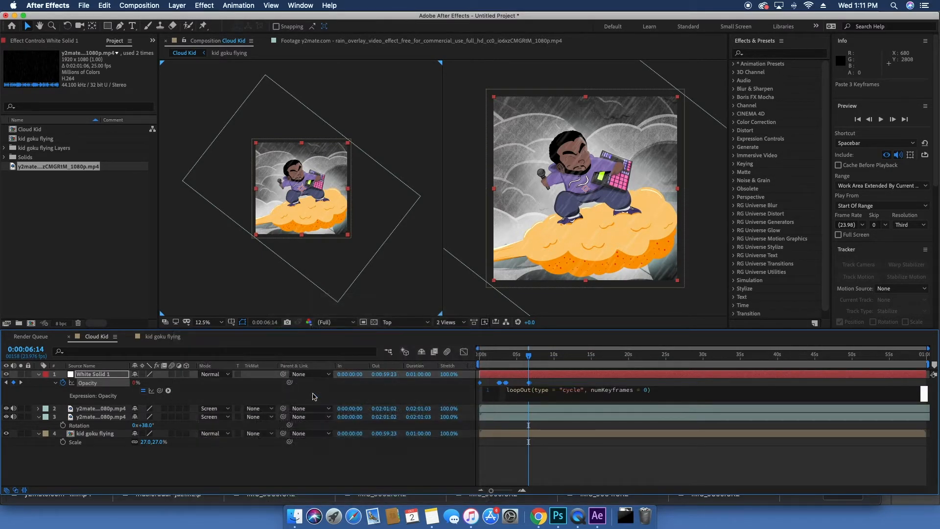
Step: Preview the looping flash from the start of the timeline
{"action": "left_click_drag", "start_coordinate": [530, 357], "coordinate": [419, 368]}
{"action": "key", "text": "space"}
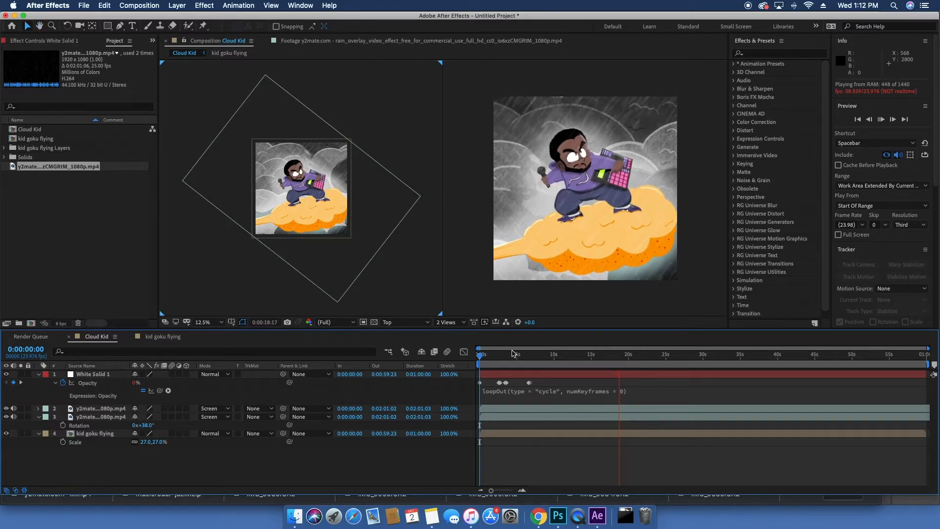
{"action": "left_click_drag", "start_coordinate": [514, 357], "coordinate": [484, 360]}
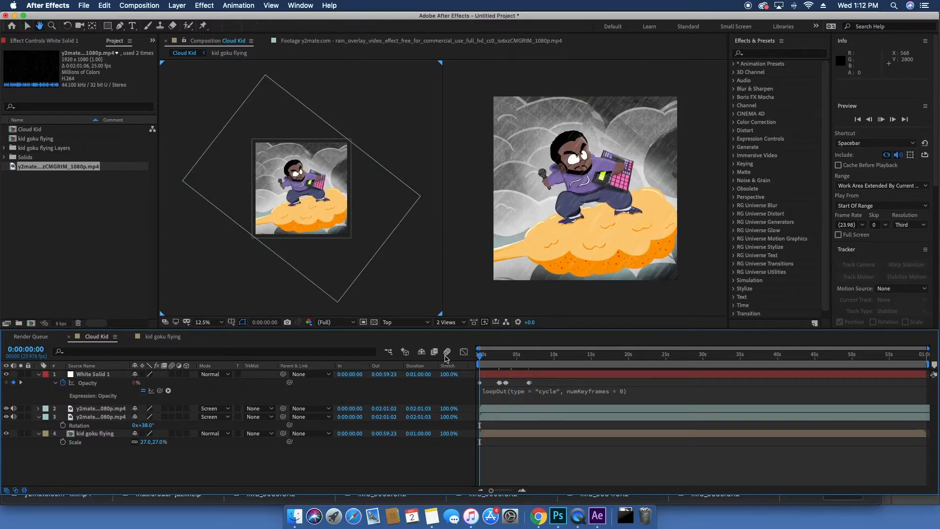
Step: Add a wiggle(2,30) expression to the kid goku flying layer's position and preview it
{"action": "left_click", "coordinate": [94, 374]}
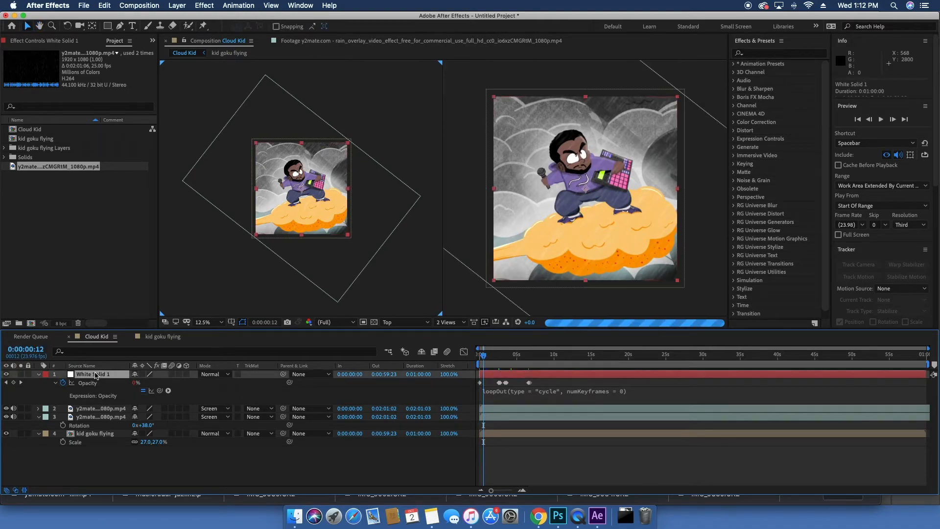
{"action": "left_click", "coordinate": [88, 434]}
{"action": "key", "text": "p"}
{"action": "left_click", "coordinate": [62, 441]}
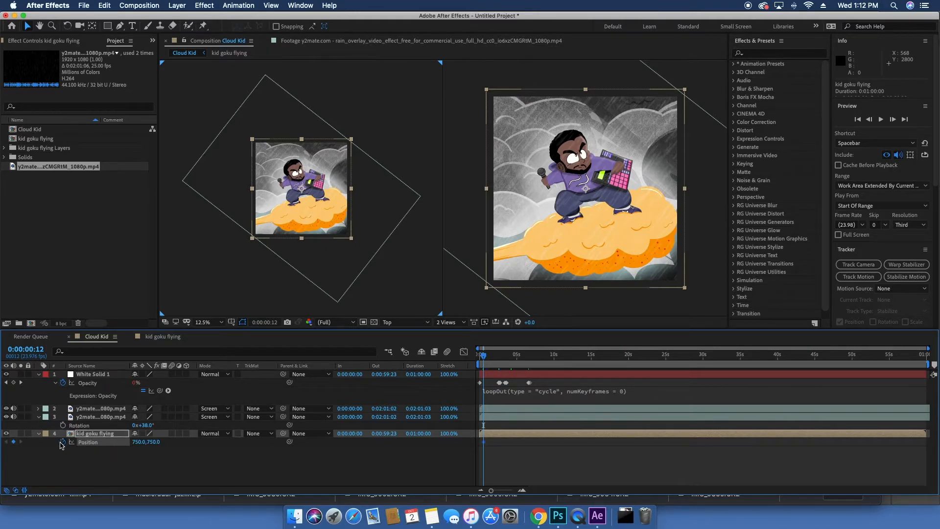
{"action": "left_click", "coordinate": [62, 443], "text": "alt"}
{"action": "type", "text": "wiggle"}
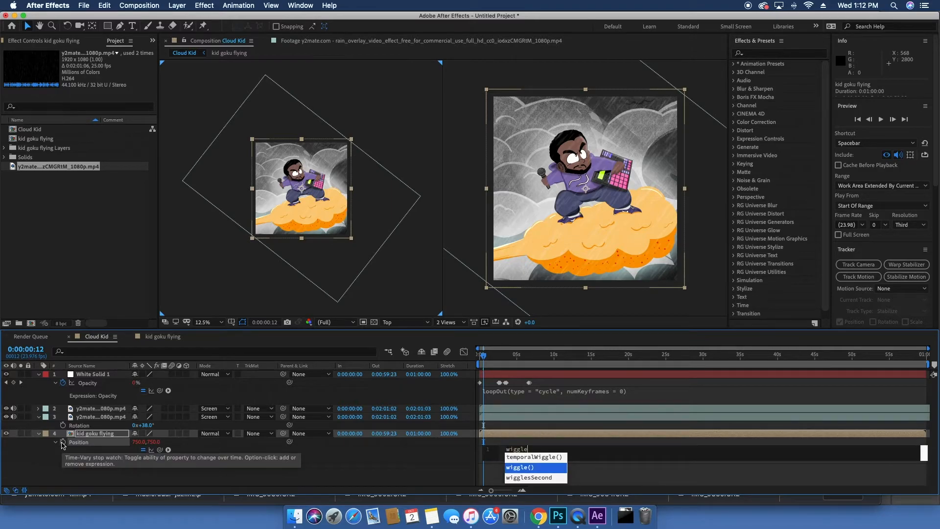
{"action": "key", "text": "Return"}
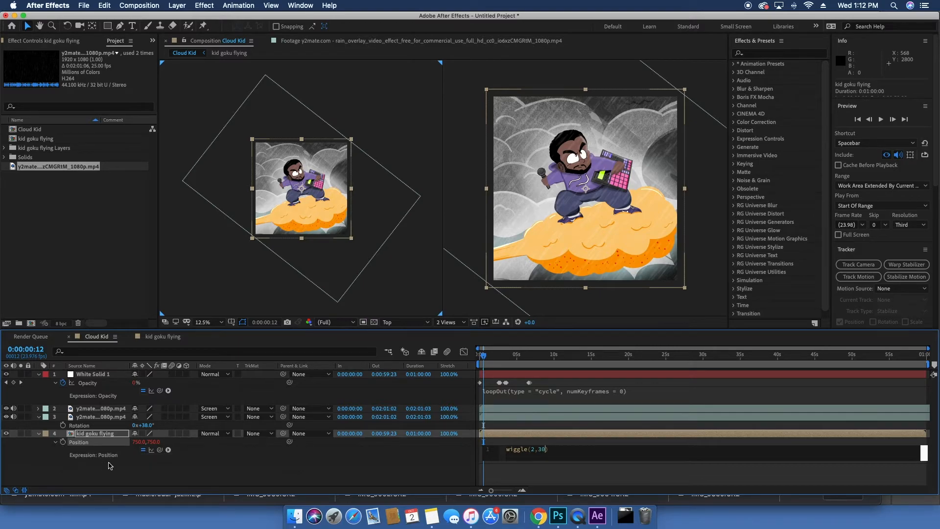
{"action": "left_click", "coordinate": [171, 466]}
{"action": "key", "text": "space"}
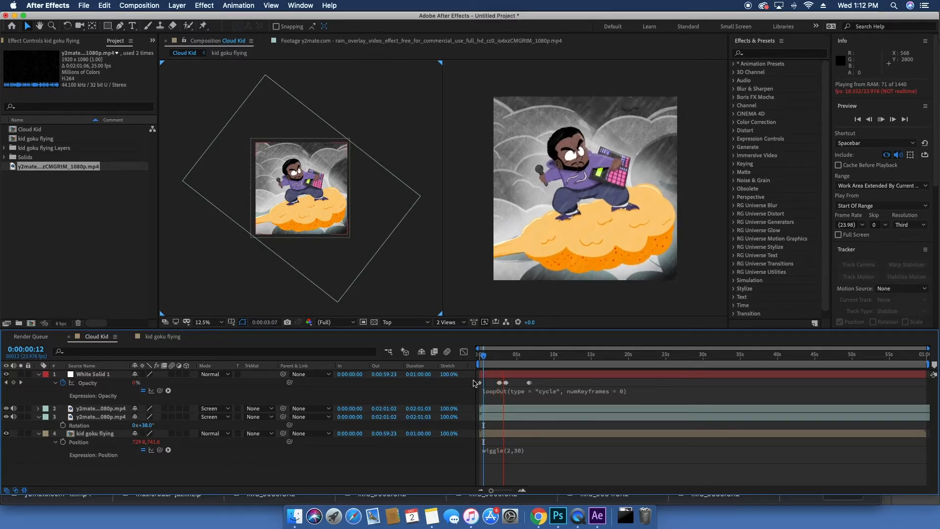
{"action": "key", "text": "space"}
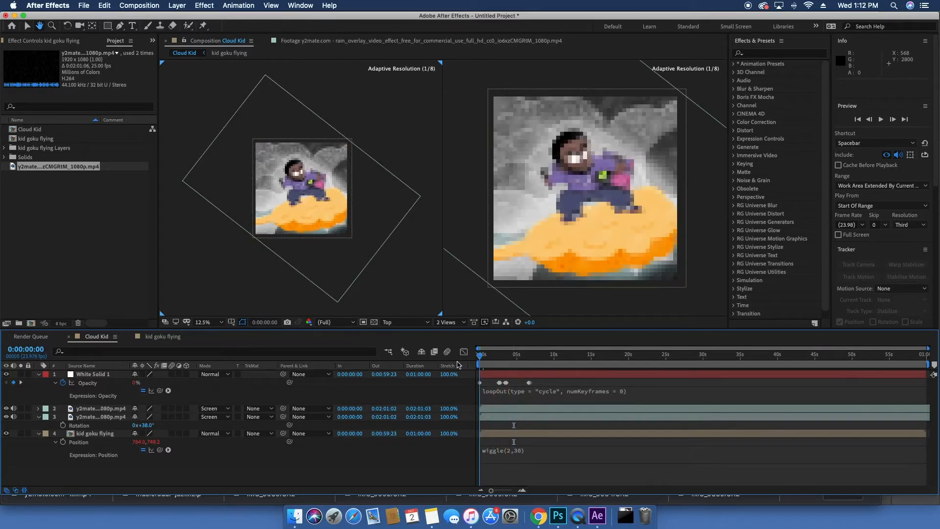
Step: Animate the kid goku flying layer's scale from 27% at the start to 35% at about 14 seconds, nudging the end keyframe later, and preview
{"action": "left_click", "coordinate": [101, 433]}
{"action": "key", "text": "s"}
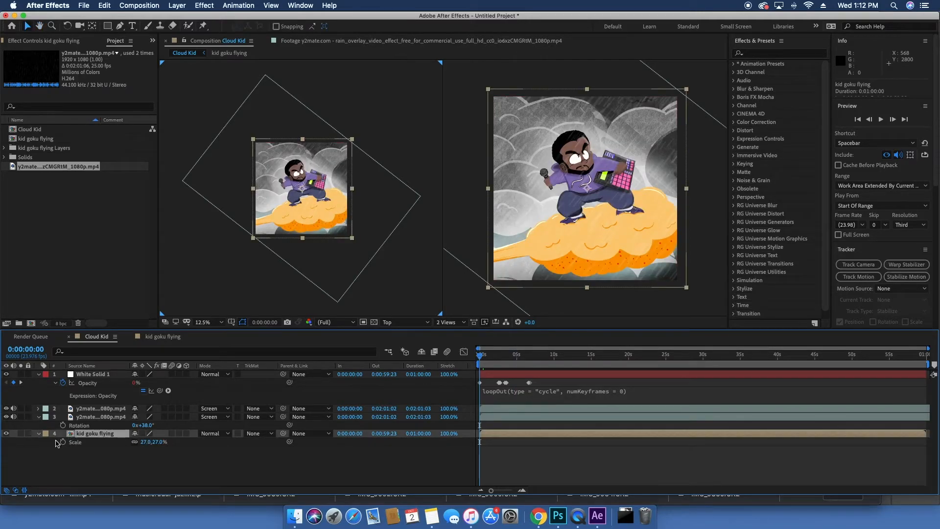
{"action": "left_click_drag", "start_coordinate": [482, 360], "coordinate": [586, 356]}
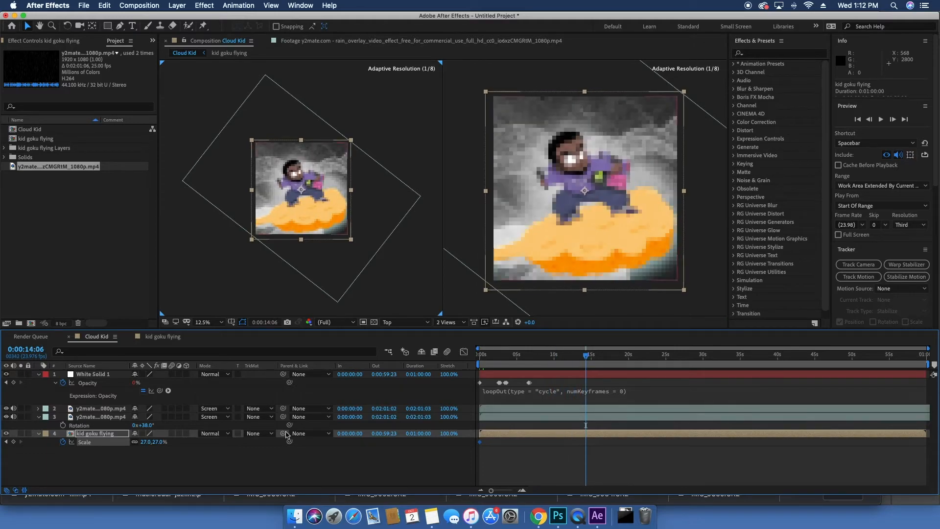
{"action": "left_click_drag", "start_coordinate": [146, 442], "coordinate": [164, 443]}
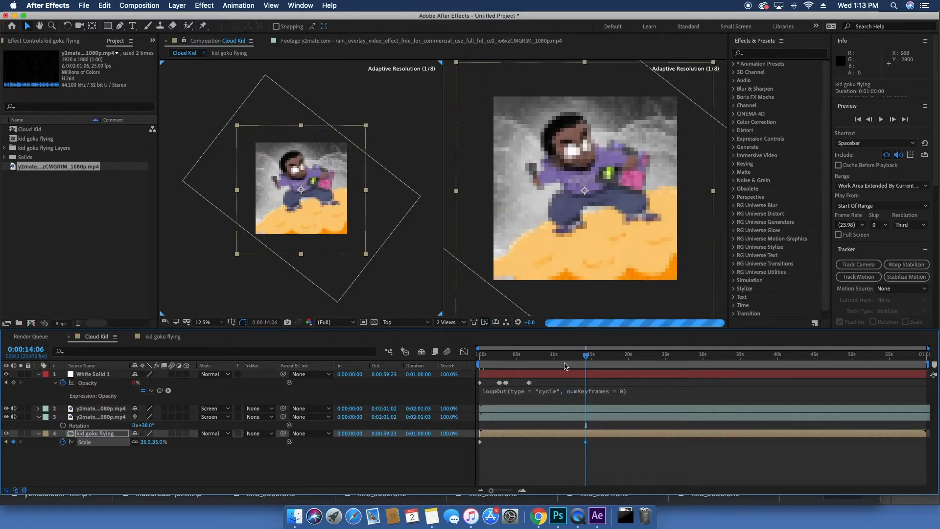
{"action": "left_click_drag", "start_coordinate": [586, 442], "coordinate": [600, 442]}
{"action": "key", "text": "space"}
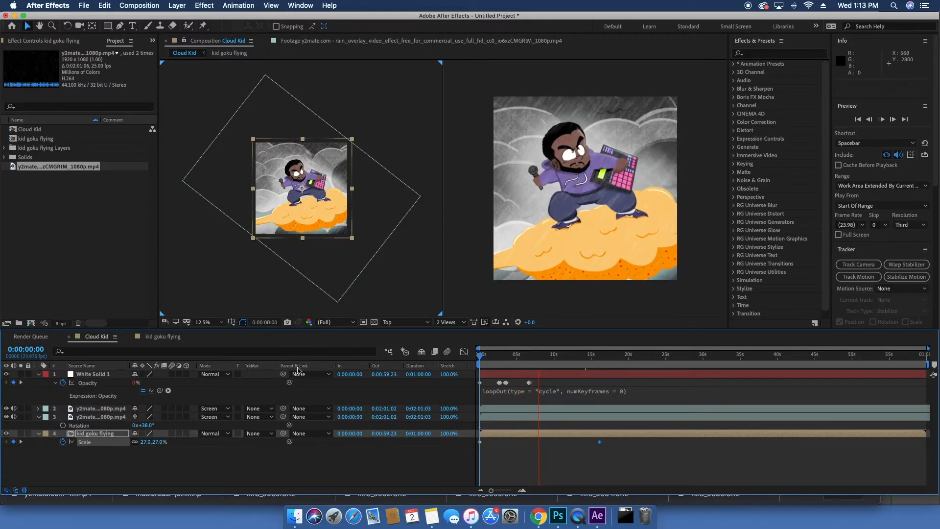
{"action": "key", "text": "space"}
Step: Duplicate the goku / me layer in the kid goku flying composition
{"action": "left_click", "coordinate": [171, 337]}
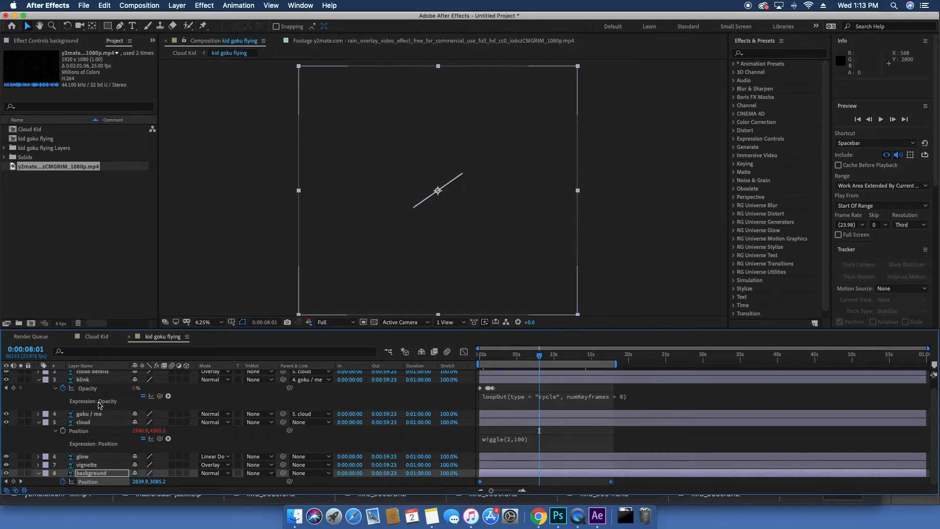
{"action": "scroll", "coordinate": [95, 375], "scroll_direction": "up", "scroll_amount": 2}
{"action": "left_click", "coordinate": [96, 425]}
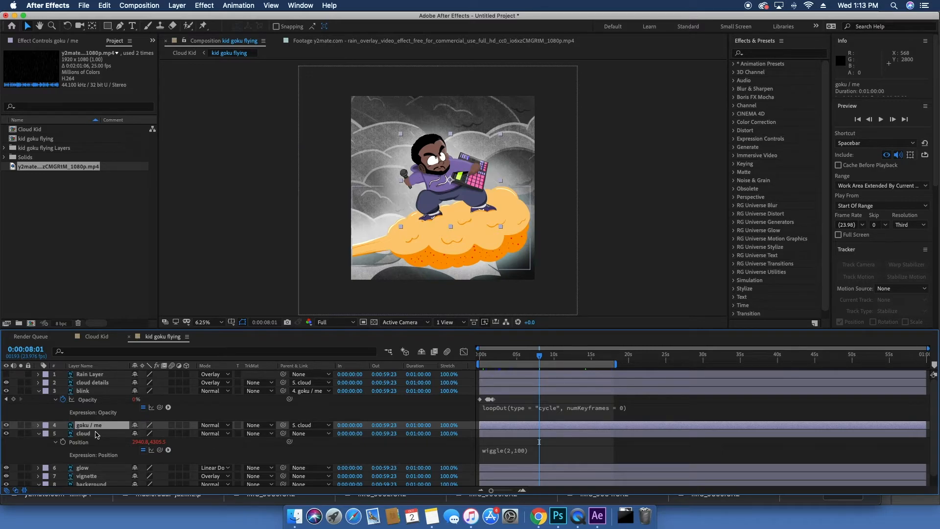
{"action": "key", "text": "super+d"}
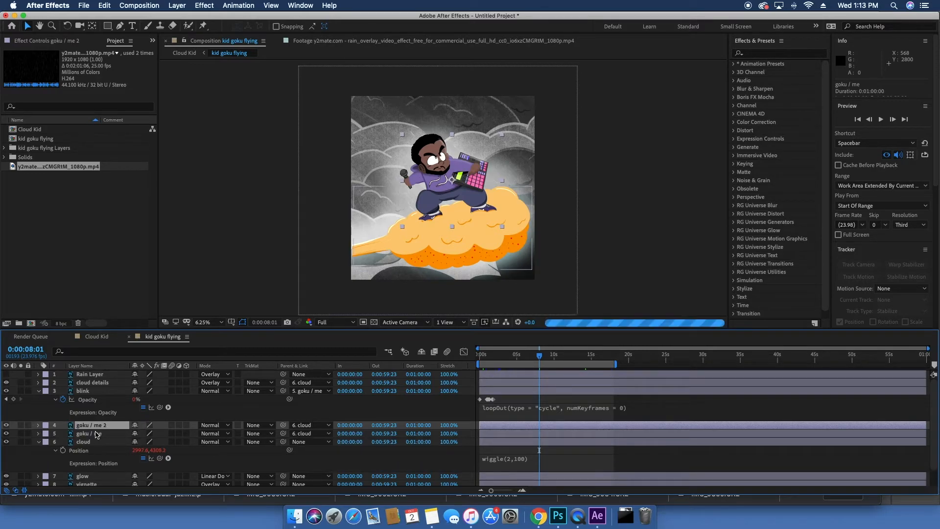
Step: Apply a Directional Blur effect to the duplicated goku / me layer
{"action": "left_click", "coordinate": [201, 6]}
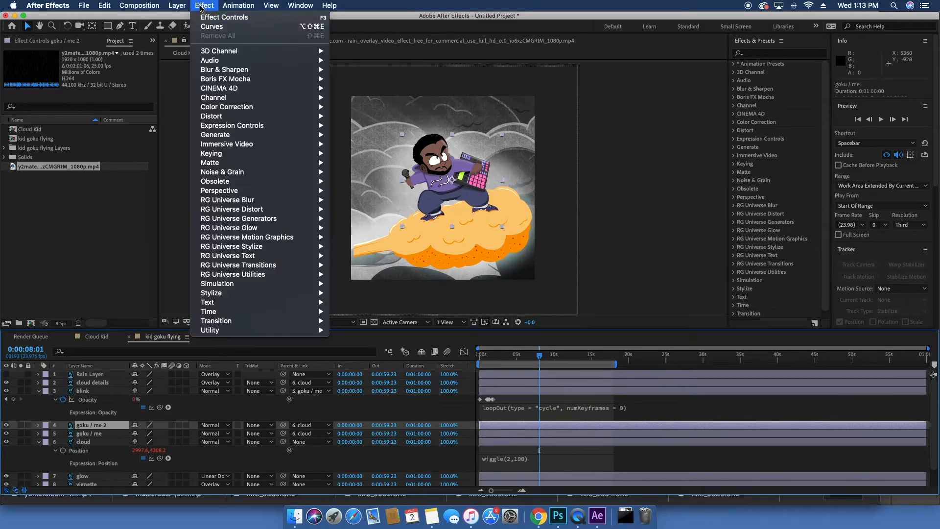
{"action": "mouse_move", "coordinate": [256, 71]}
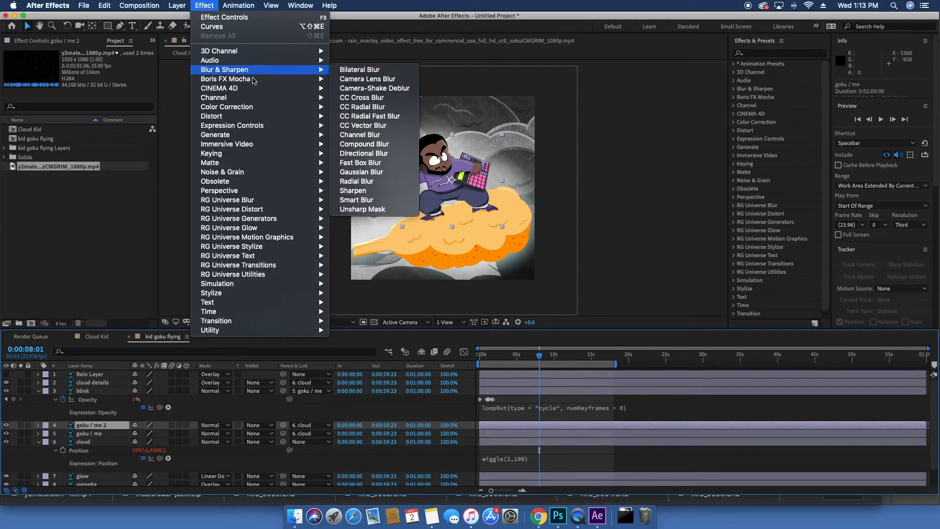
{"action": "left_click", "coordinate": [381, 154]}
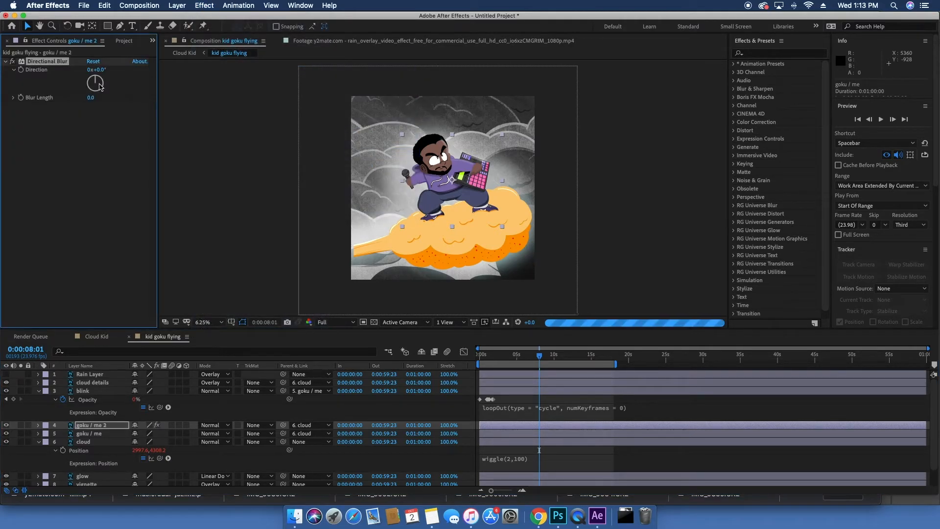
Step: Set the Directional Blur's direction to about 71° and its blur length to about 59.2
{"action": "left_click_drag", "start_coordinate": [103, 71], "coordinate": [130, 82]}
{"action": "left_click_drag", "start_coordinate": [161, 111], "coordinate": [118, 55]}
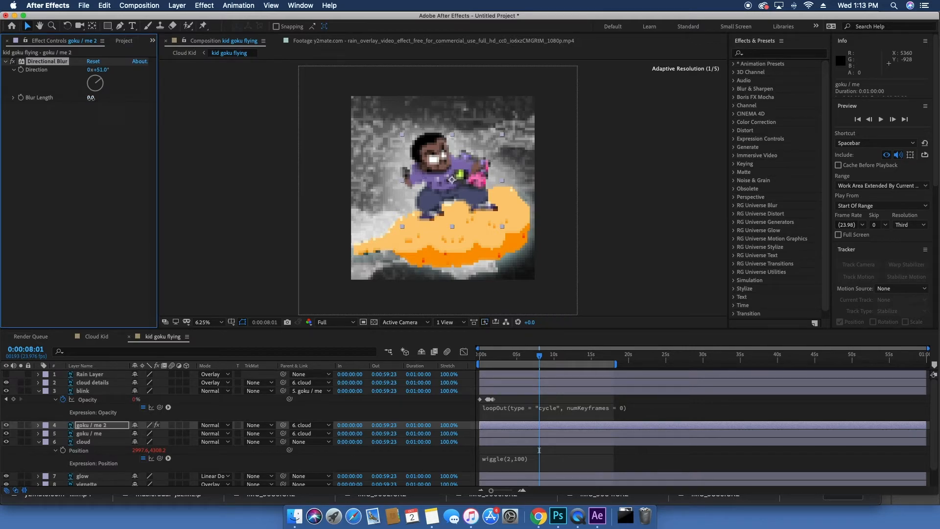
{"action": "left_click_drag", "start_coordinate": [147, 99], "coordinate": [344, 118]}
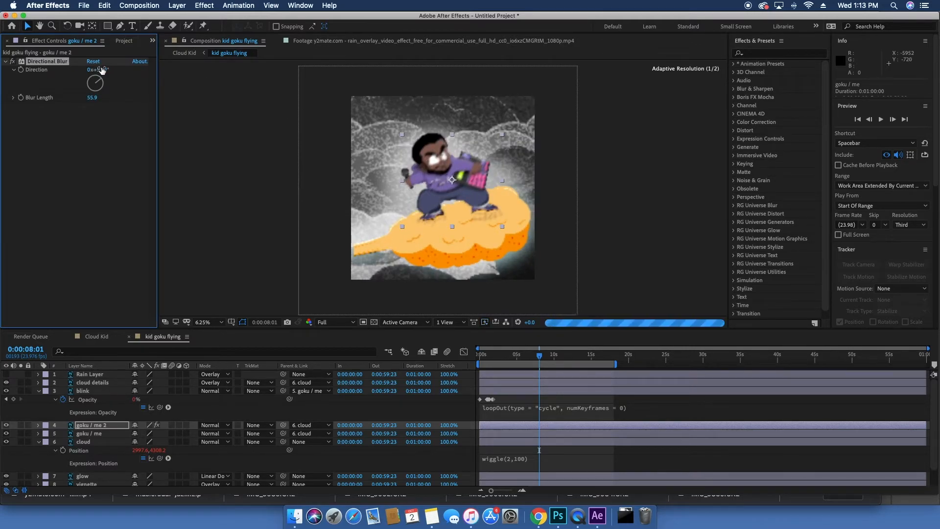
{"action": "left_click_drag", "start_coordinate": [113, 71], "coordinate": [108, 101]}
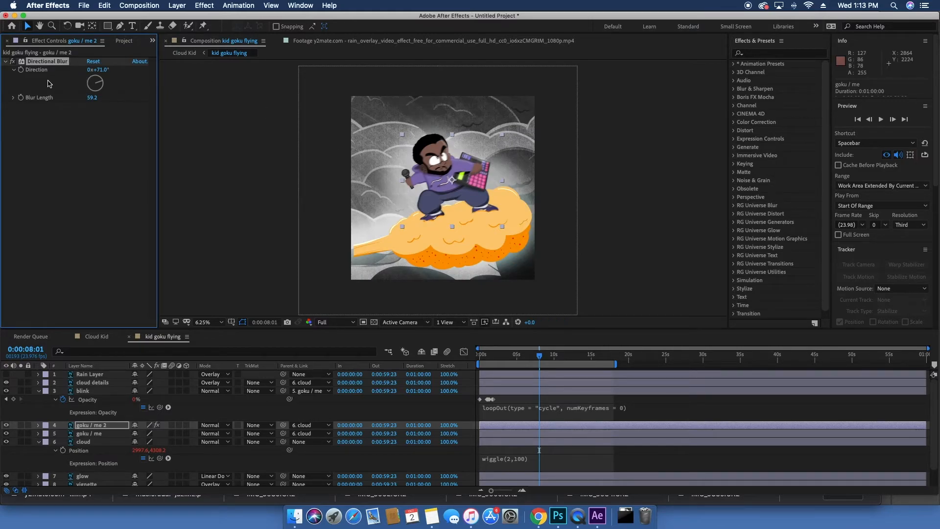
Step: Lower the duplicated goku / me 2 layer's opacity to 55%
{"action": "left_click", "coordinate": [226, 424]}
{"action": "left_click", "coordinate": [104, 265]}
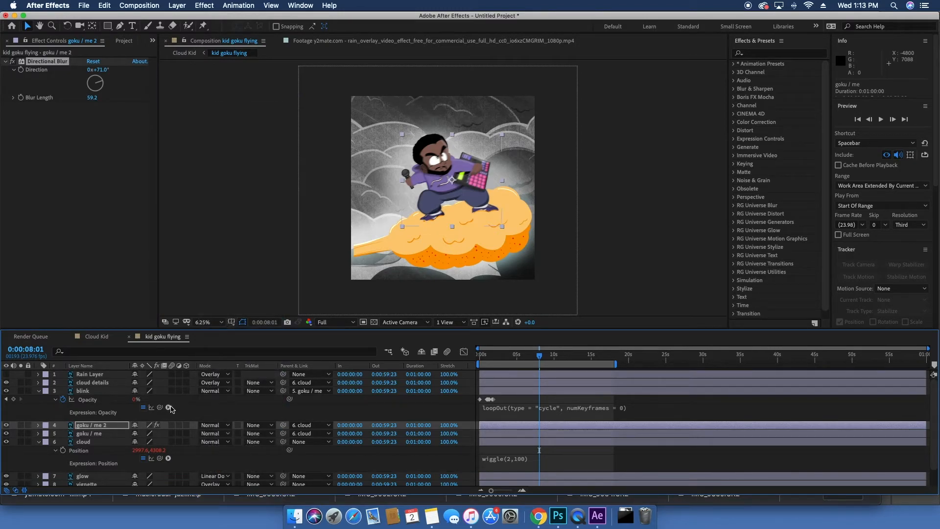
{"action": "key", "text": "t"}
{"action": "left_click_drag", "start_coordinate": [140, 434], "coordinate": [128, 431]}
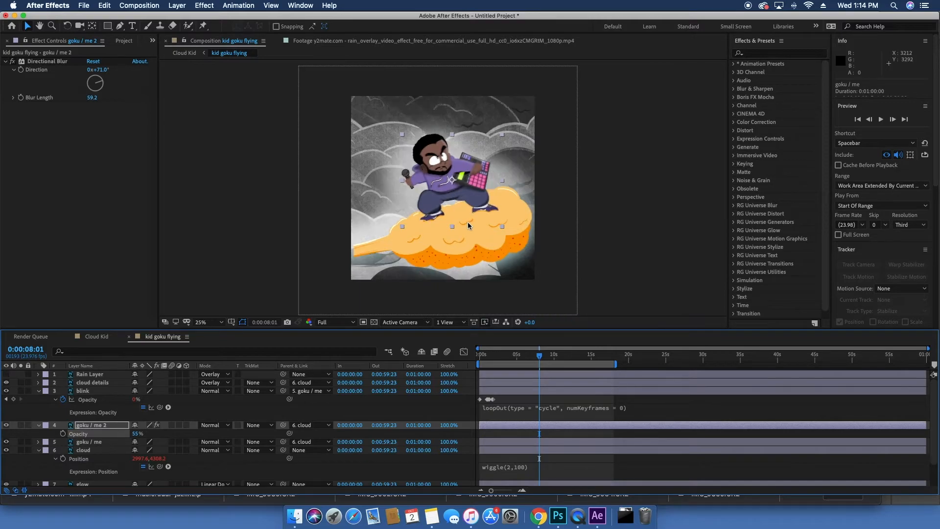
{"action": "scroll", "coordinate": [468, 221], "scroll_direction": "up", "scroll_amount": 10}
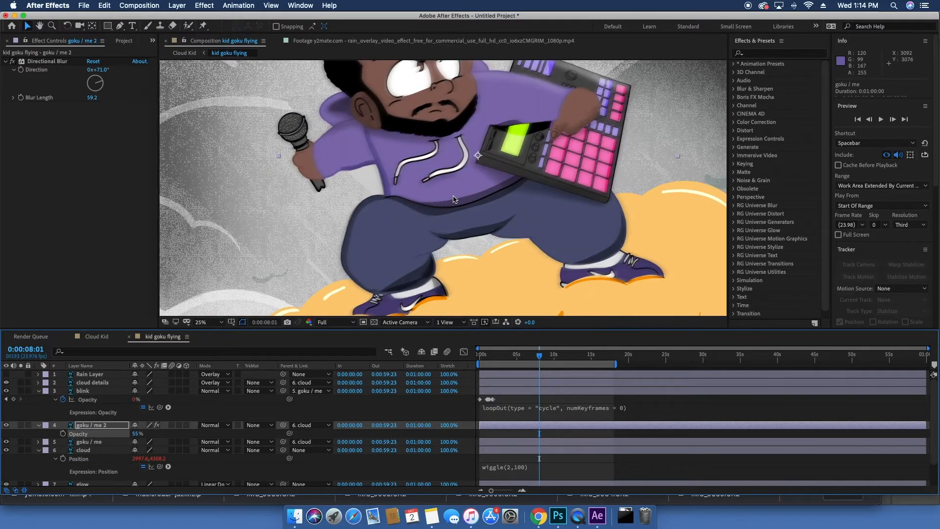
{"action": "scroll", "coordinate": [454, 199], "scroll_direction": "down", "scroll_amount": 2}
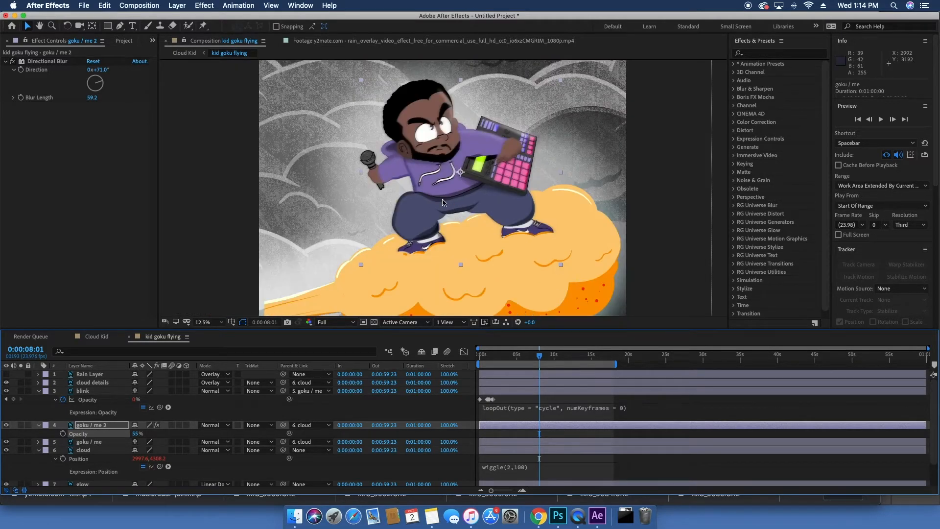
{"action": "left_click_drag", "start_coordinate": [443, 201], "coordinate": [435, 205]}
{"action": "key", "text": "super+z"}
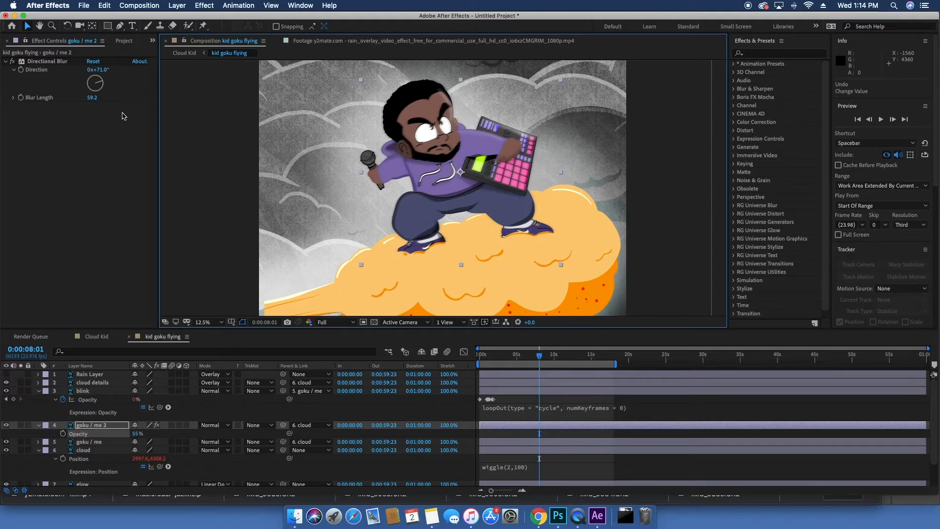
Step: Add a wiggle(2,30) expression to the Directional Blur's Blur Length and preview the composition from the start
{"action": "left_click", "coordinate": [66, 141]}
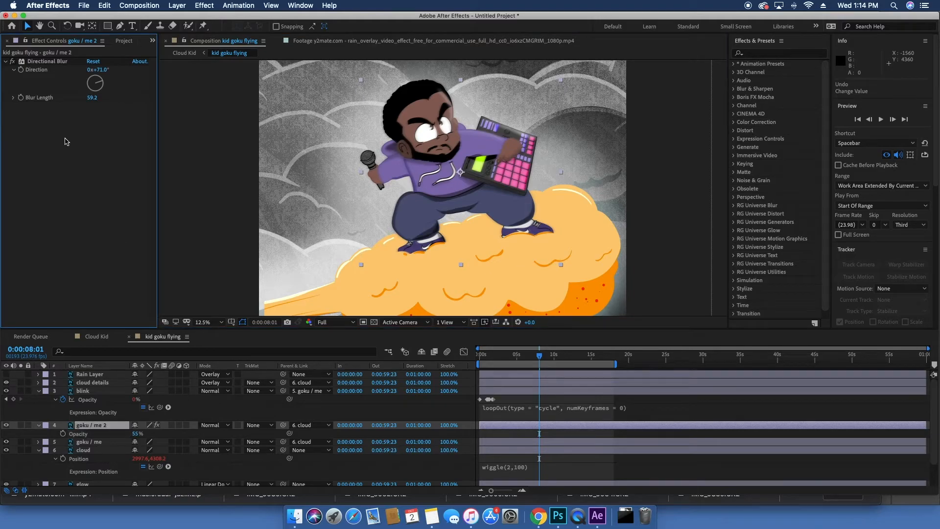
{"action": "left_click", "coordinate": [21, 98], "text": "alt"}
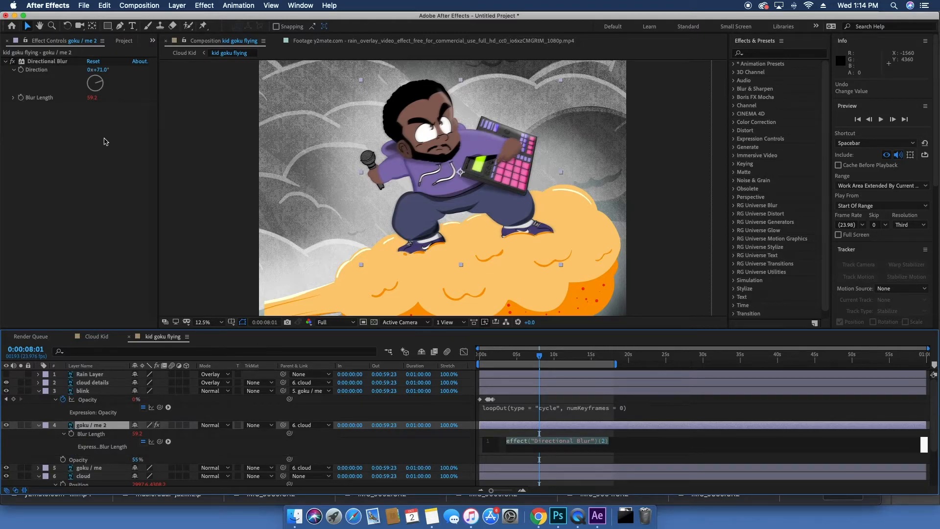
{"action": "type", "text": "wiggle"}
{"action": "key", "text": "Return"}
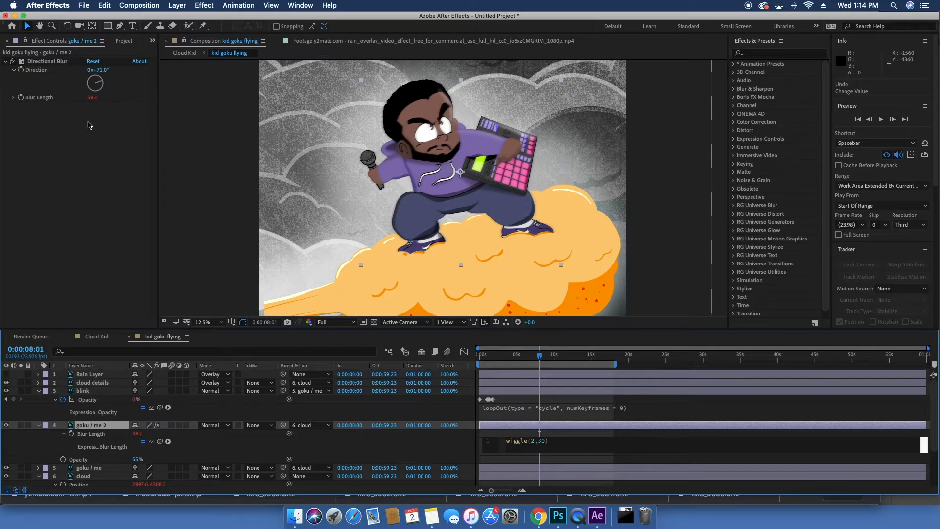
{"action": "left_click_drag", "start_coordinate": [537, 356], "coordinate": [447, 352]}
{"action": "key", "text": "space"}
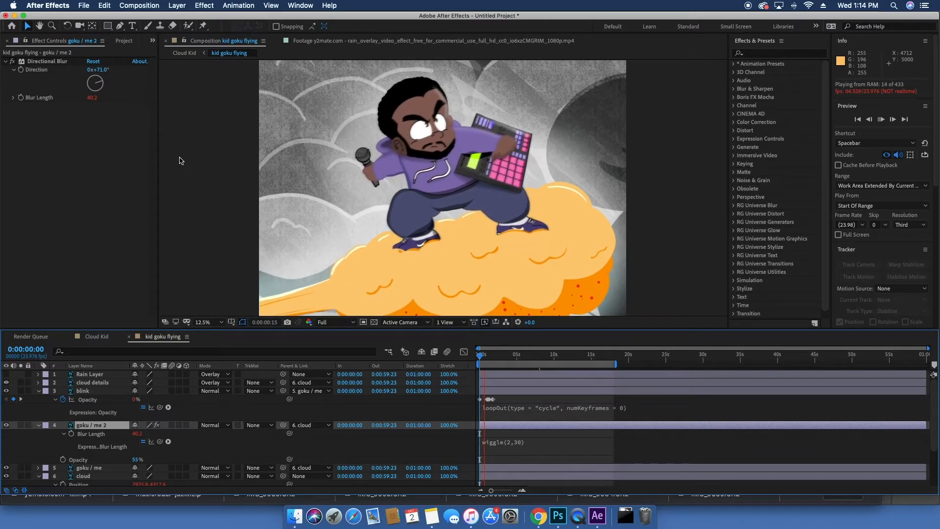
{"action": "scroll", "coordinate": [181, 161], "scroll_direction": "up", "scroll_amount": 1}
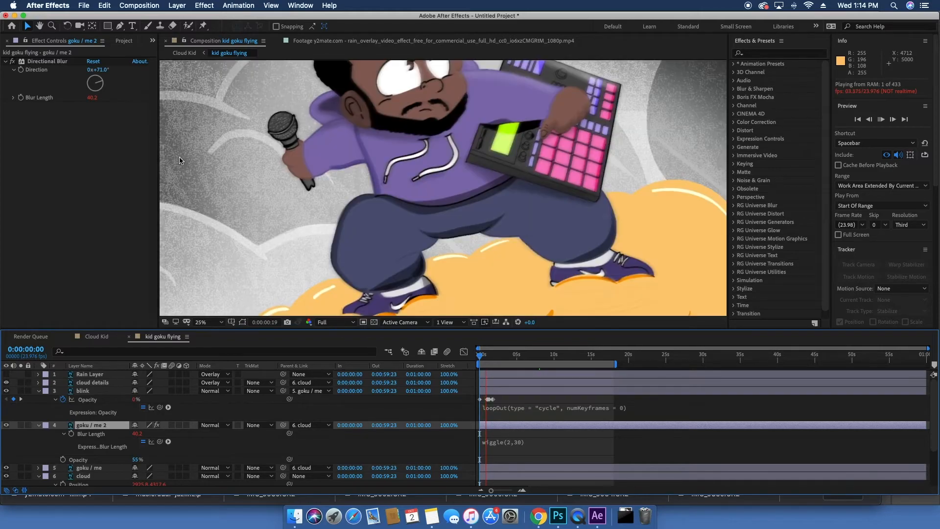
{"action": "scroll", "coordinate": [181, 161], "scroll_direction": "down", "scroll_amount": 1}
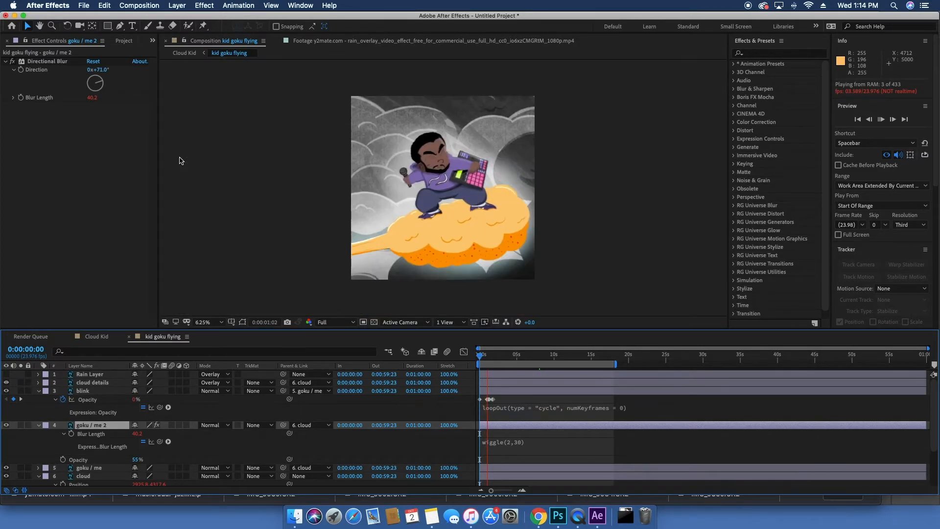
Step: Change the Blur Length expression to wiggle(10,50) and preview it
{"action": "left_click", "coordinate": [514, 443]}
{"action": "left_click", "coordinate": [537, 441]}
{"action": "type", "text": "10"}
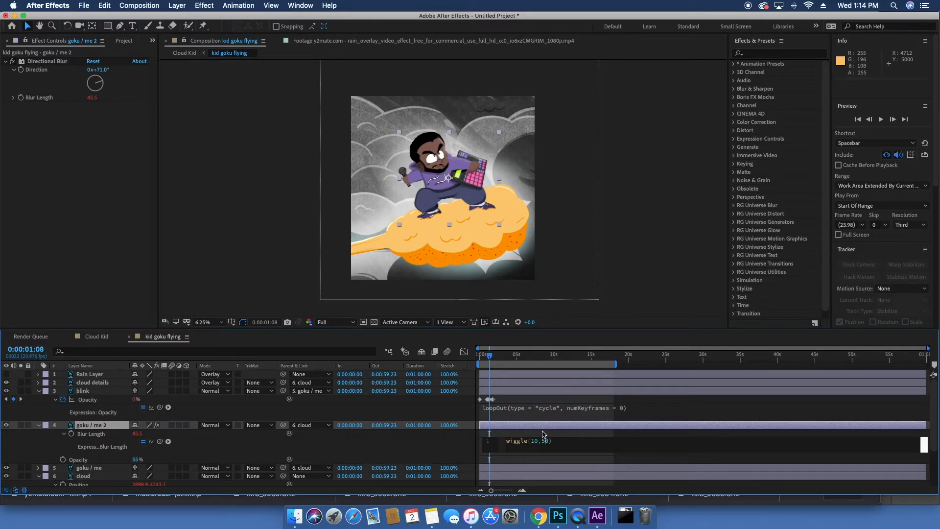
{"action": "key", "text": "space"}
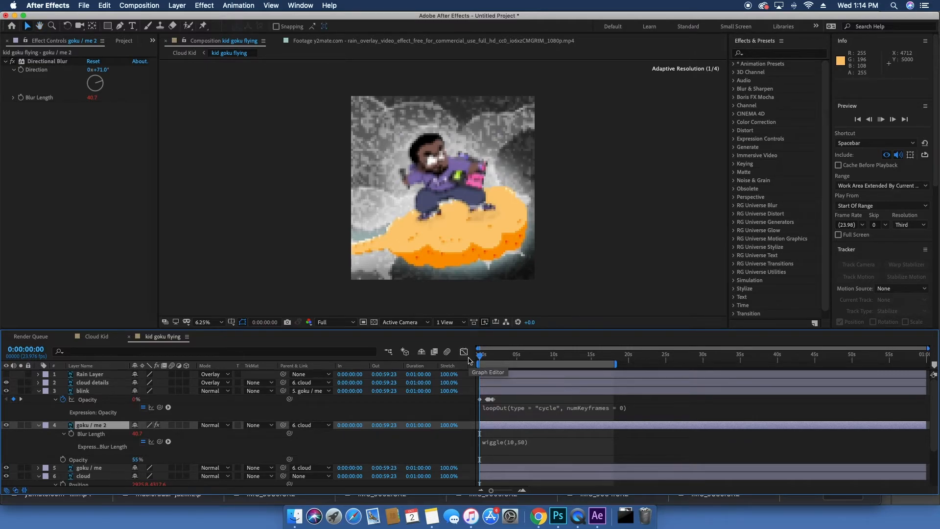
Step: Switch to the Cloud Kid composition and preview it from the start
{"action": "left_click", "coordinate": [96, 336]}
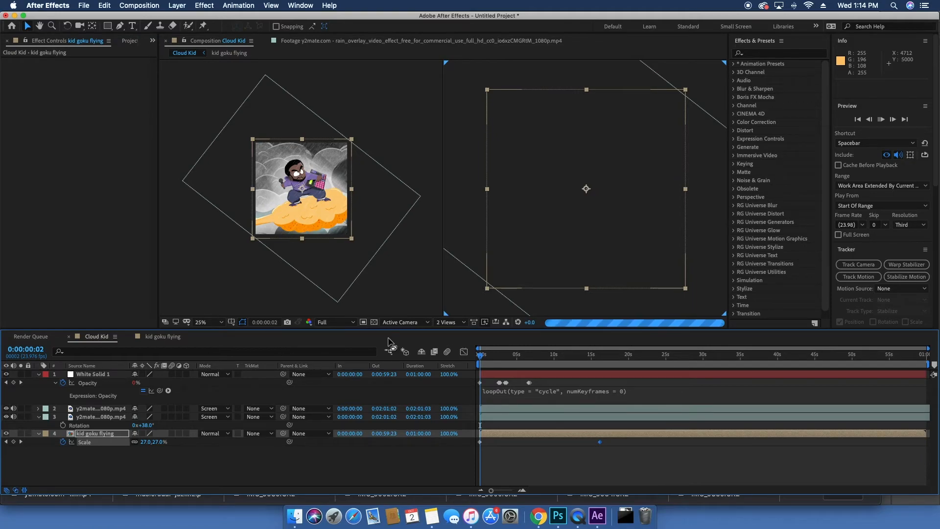
{"action": "left_click_drag", "start_coordinate": [482, 358], "coordinate": [458, 360]}
{"action": "key", "text": "space"}
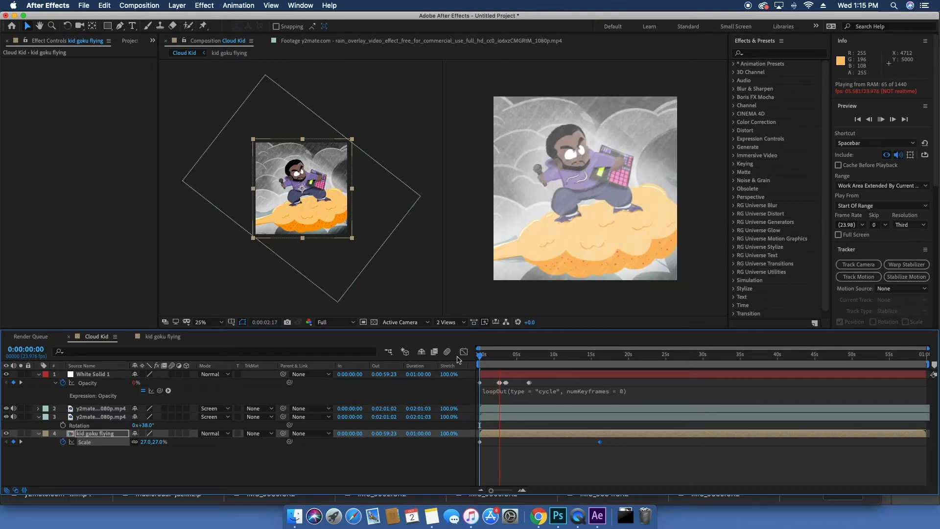
{"action": "left_click", "coordinate": [257, 448]}
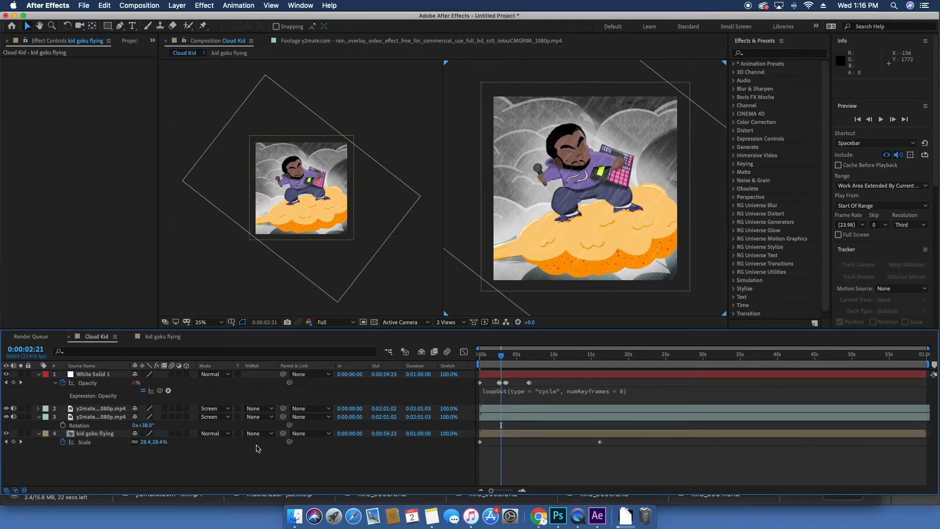
{"action": "left_click_drag", "start_coordinate": [492, 359], "coordinate": [476, 358]}
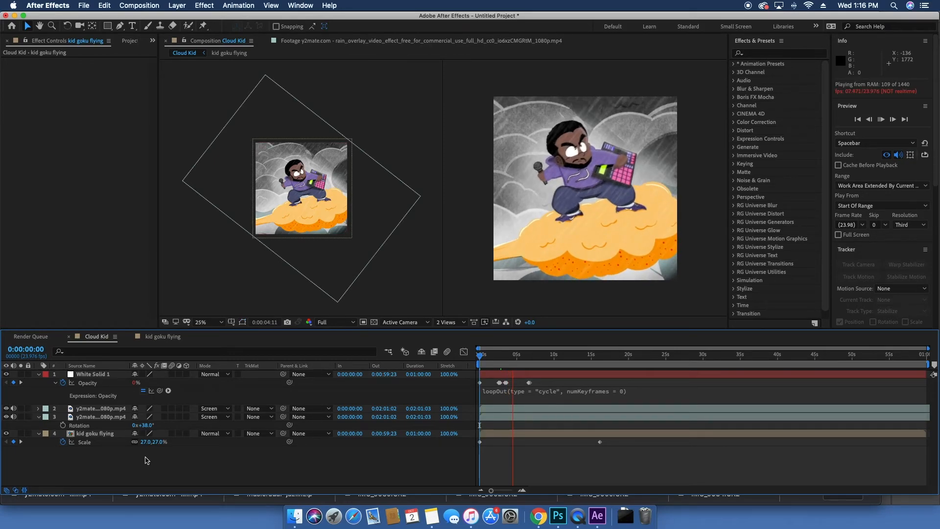
{"action": "key", "text": "space"}
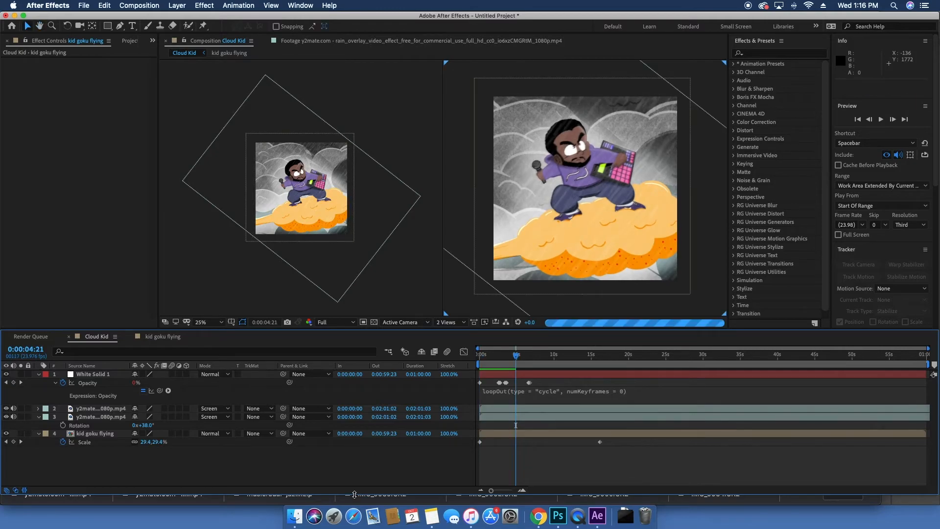
Step: Bring the rain_on_window video from Downloads into the Cloud Kid timeline and scale it to 152%
{"action": "left_click", "coordinate": [293, 518]}
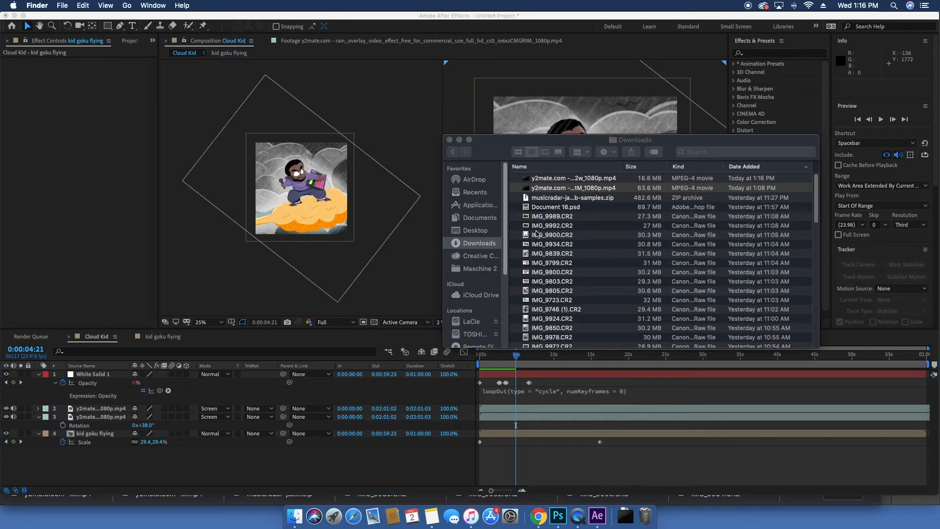
{"action": "left_click_drag", "start_coordinate": [562, 178], "coordinate": [96, 382]}
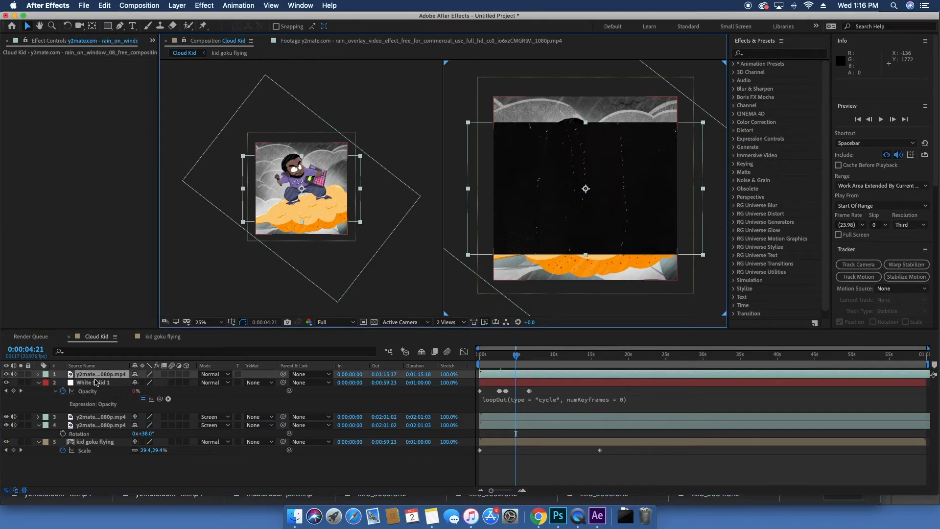
{"action": "left_click_drag", "start_coordinate": [147, 388], "coordinate": [173, 389]}
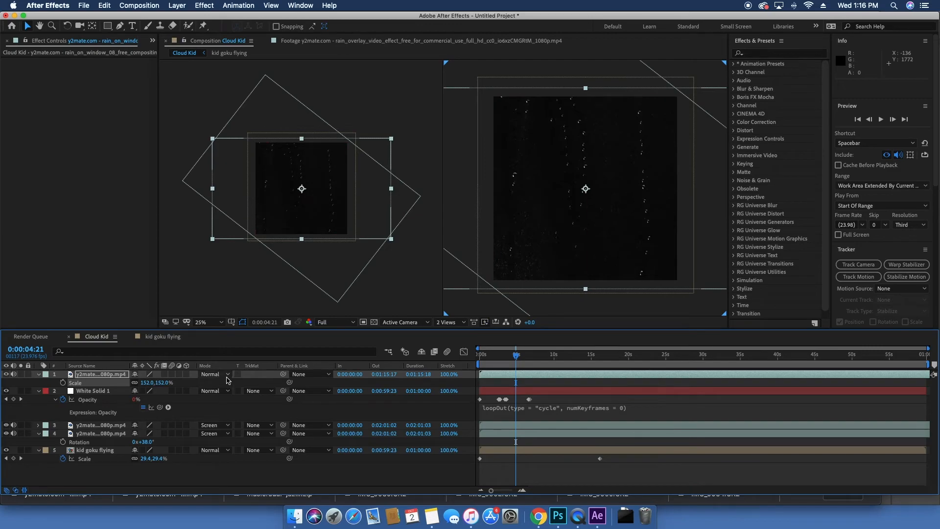
Step: Set the rain video layer's blending mode to Screen and preview
{"action": "left_click", "coordinate": [227, 380]}
{"action": "left_click", "coordinate": [236, 228]}
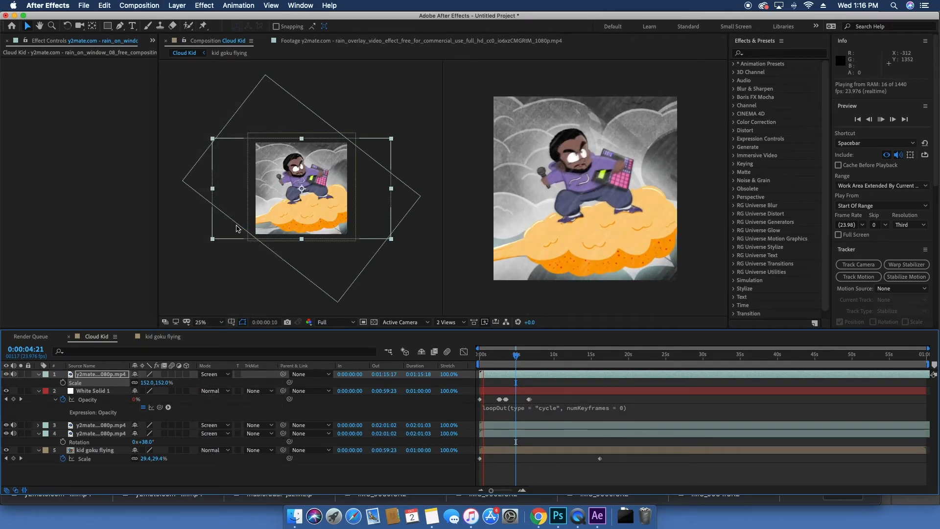
{"action": "key", "text": "space"}
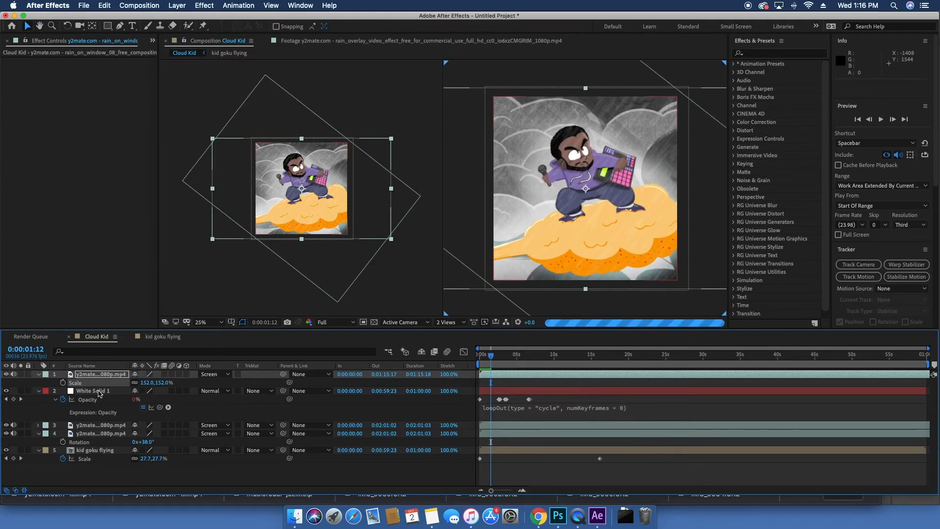
Step: Create a new adjustment layer above White Solid 1 in the Cloud Kid composition
{"action": "left_click", "coordinate": [97, 390]}
{"action": "right_click", "coordinate": [108, 392]}
{"action": "mouse_move", "coordinate": [124, 397]}
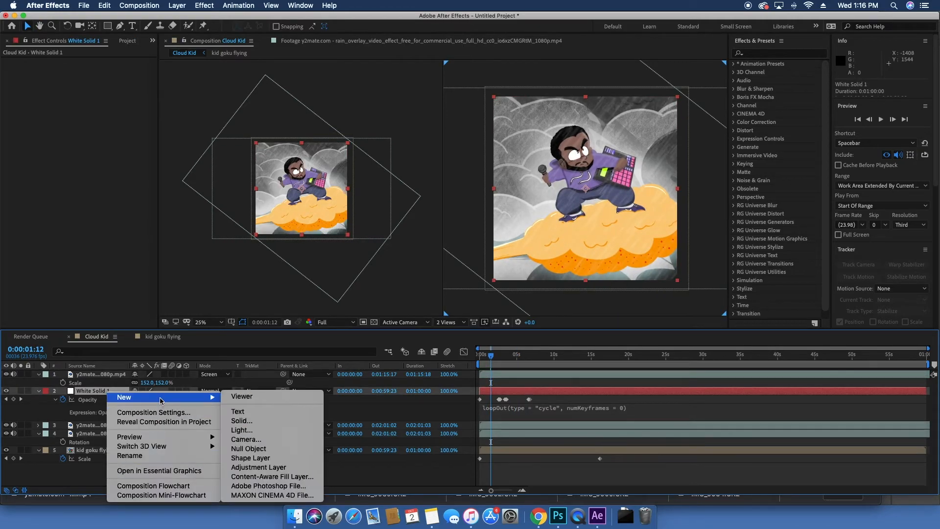
{"action": "left_click", "coordinate": [258, 467]}
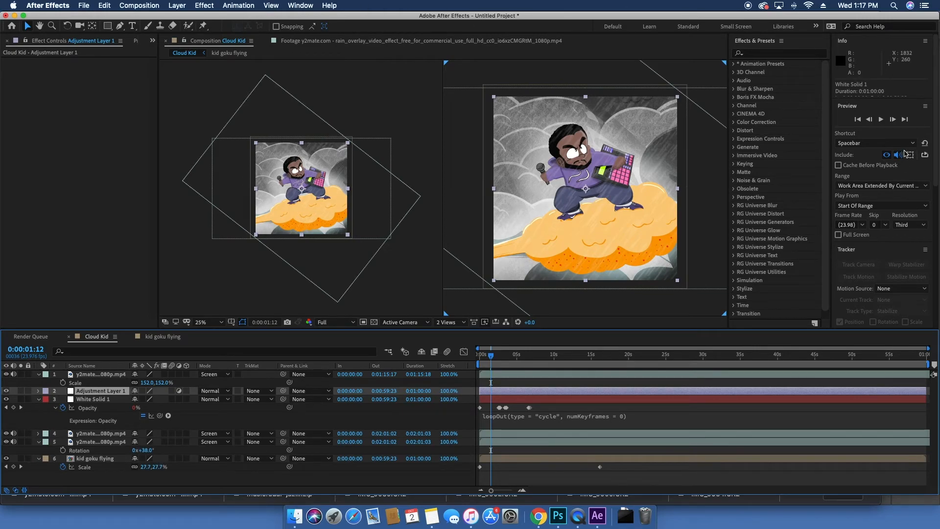
Step: Search the effects for vignette, apply CC Vignette to the adjustment layer, and preview
{"action": "scroll", "coordinate": [931, 147], "scroll_direction": "down", "scroll_amount": 5}
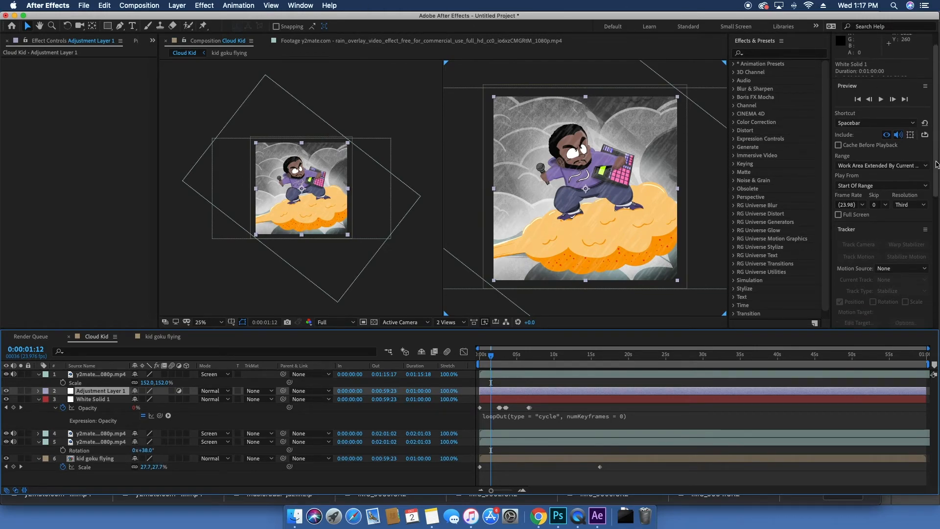
{"action": "left_click", "coordinate": [781, 53]}
{"action": "type", "text": "vignette"}
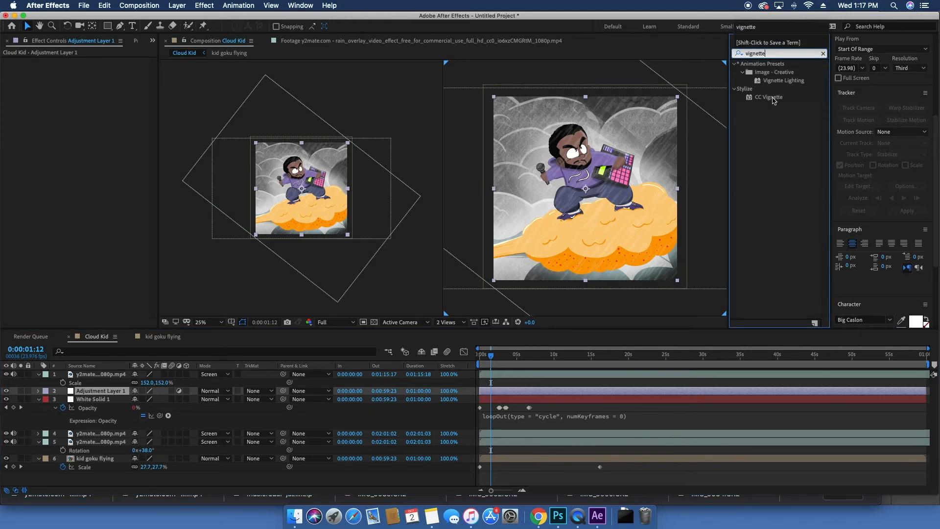
{"action": "left_click_drag", "start_coordinate": [772, 97], "coordinate": [81, 395]}
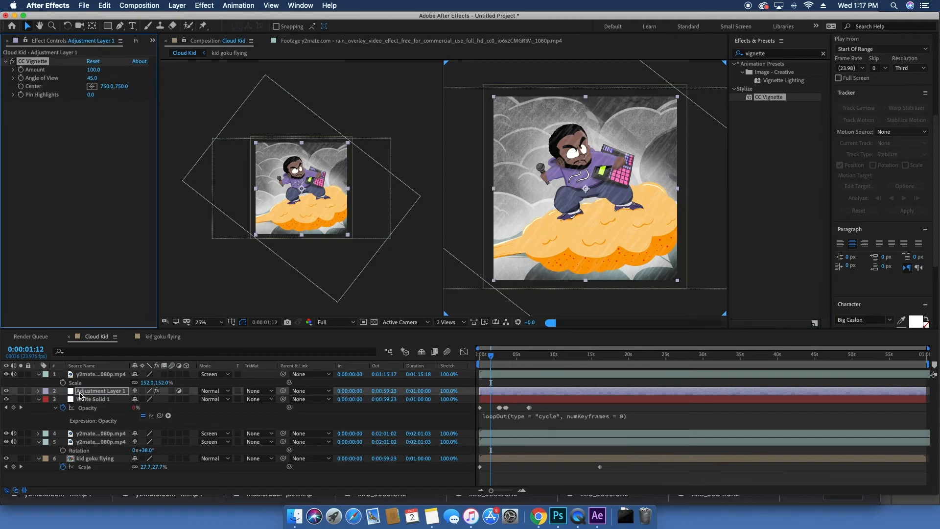
{"action": "key", "text": "space"}
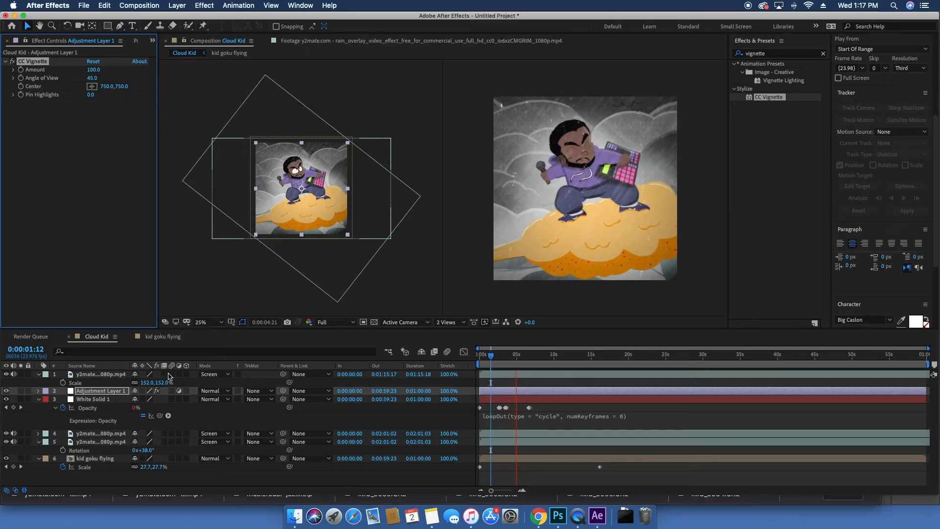
{"action": "key", "text": "space"}
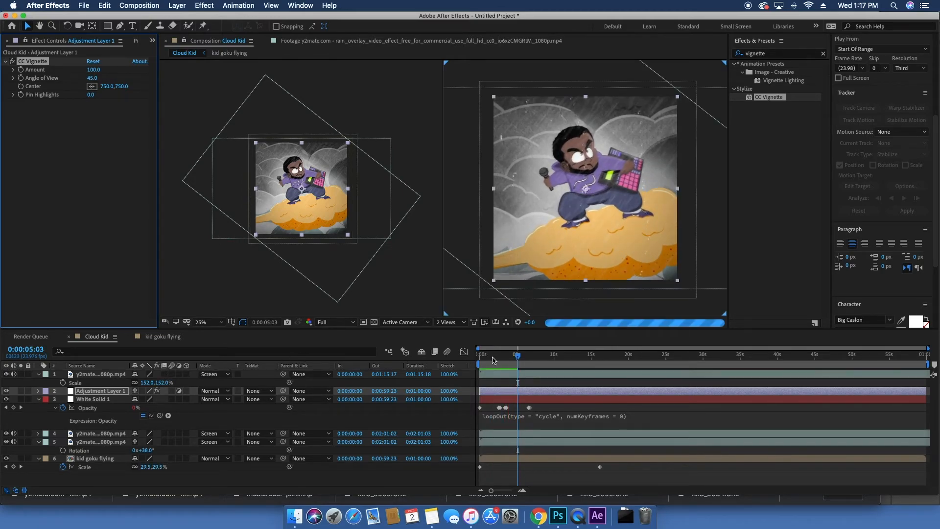
Step: Select the layers in the Cloud Kid composition and preview the animation
{"action": "left_click", "coordinate": [87, 374]}
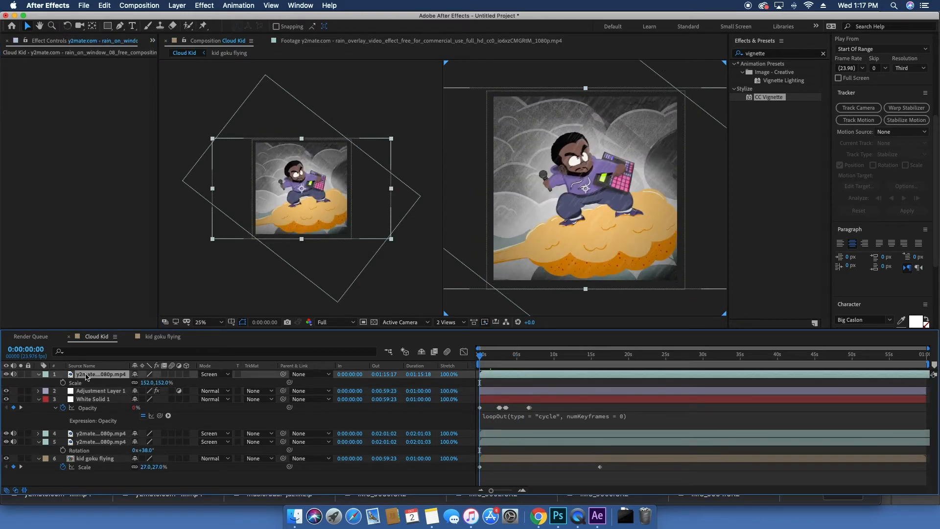
{"action": "key", "text": "super+a"}
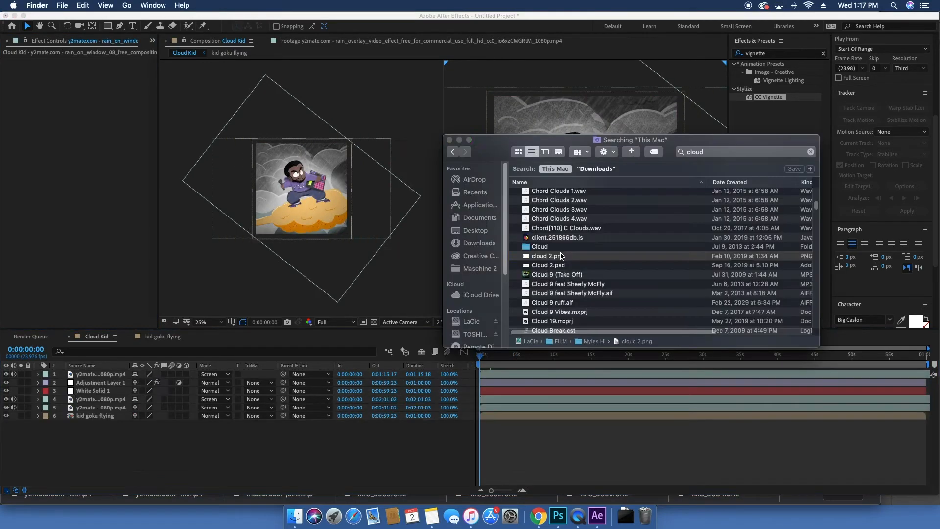
{"action": "left_click", "coordinate": [559, 259]}
{"action": "left_click", "coordinate": [559, 263]}
{"action": "key", "text": "space"}
{"action": "key", "text": "space"}
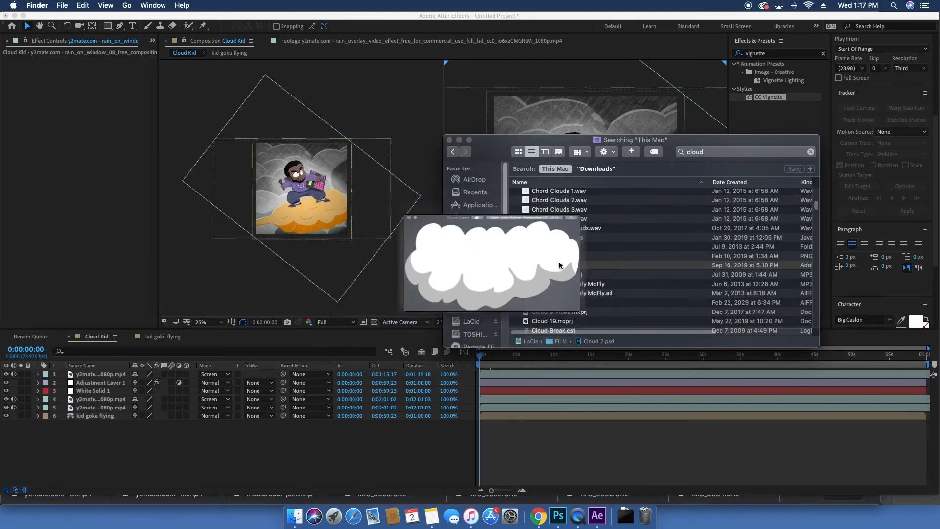
Step: Import Cloud 2.psd from the Downloads search into the timeline as a composition retaining layer sizes
{"action": "left_click_drag", "start_coordinate": [61, 346], "coordinate": [199, 447]}
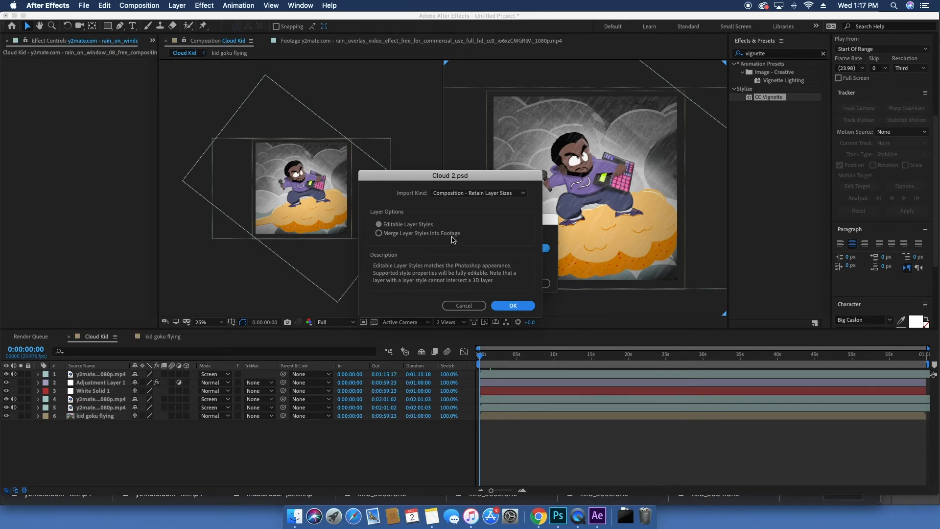
{"action": "left_click", "coordinate": [504, 307]}
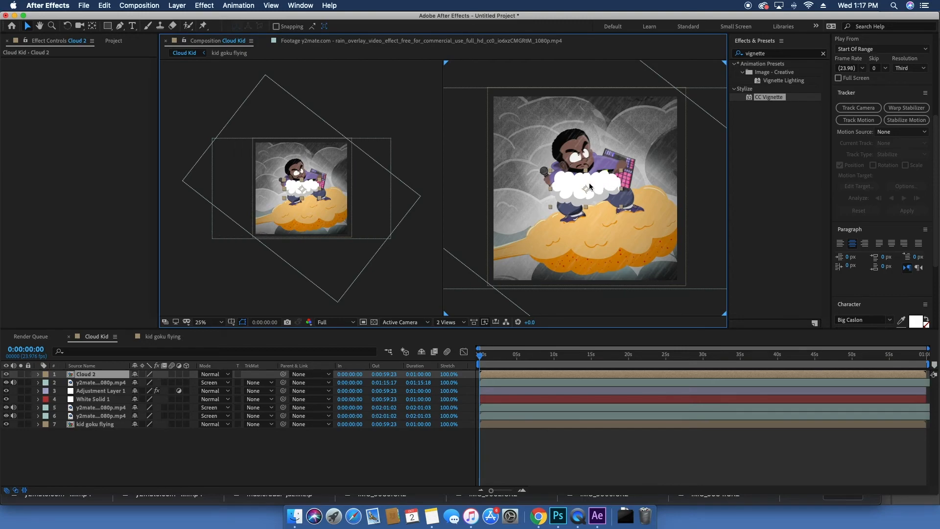
Step: Scale the Cloud 2 layer to 235% and move it off the lower-left corner of the frame
{"action": "key", "text": "s"}
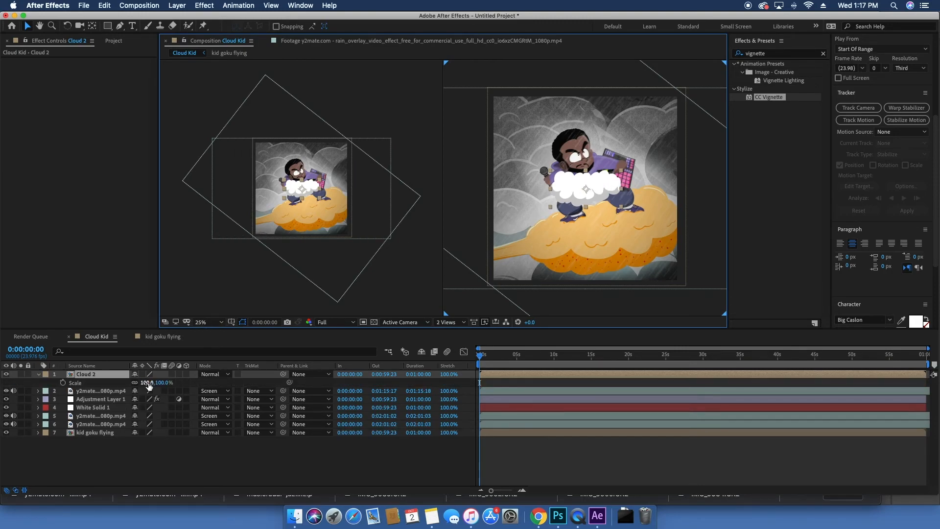
{"action": "left_click_drag", "start_coordinate": [149, 385], "coordinate": [215, 386]}
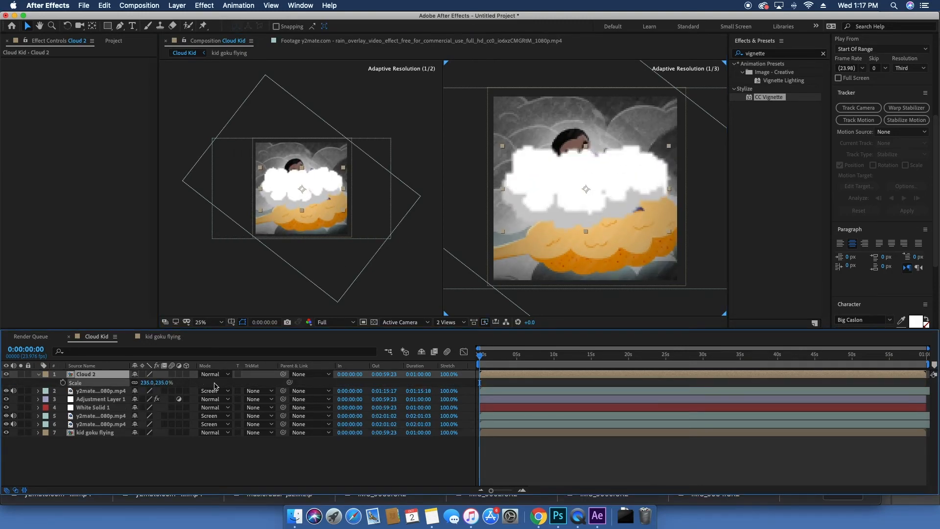
{"action": "left_click_drag", "start_coordinate": [506, 192], "coordinate": [446, 280]}
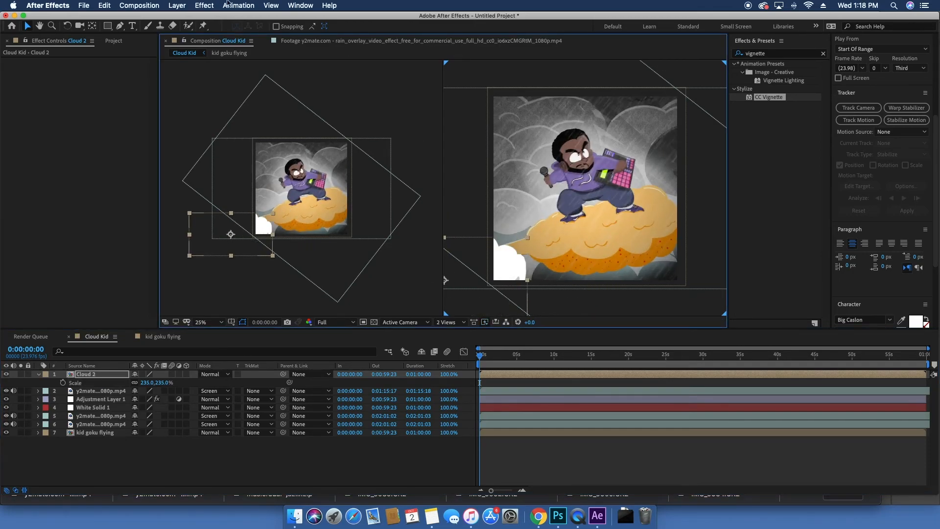
Step: Apply Gaussian Blur to the cloud layer with a blurriness of 33.7
{"action": "left_click", "coordinate": [221, 5]}
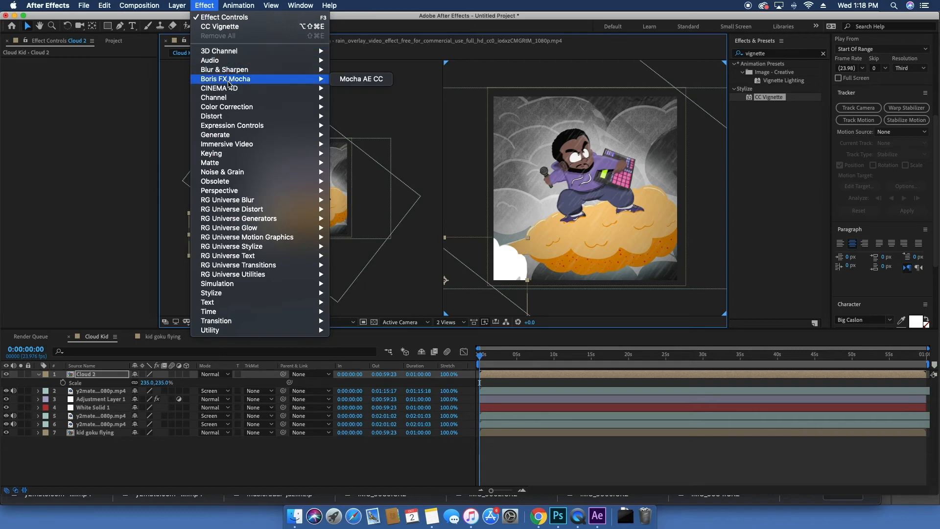
{"action": "mouse_move", "coordinate": [240, 69]}
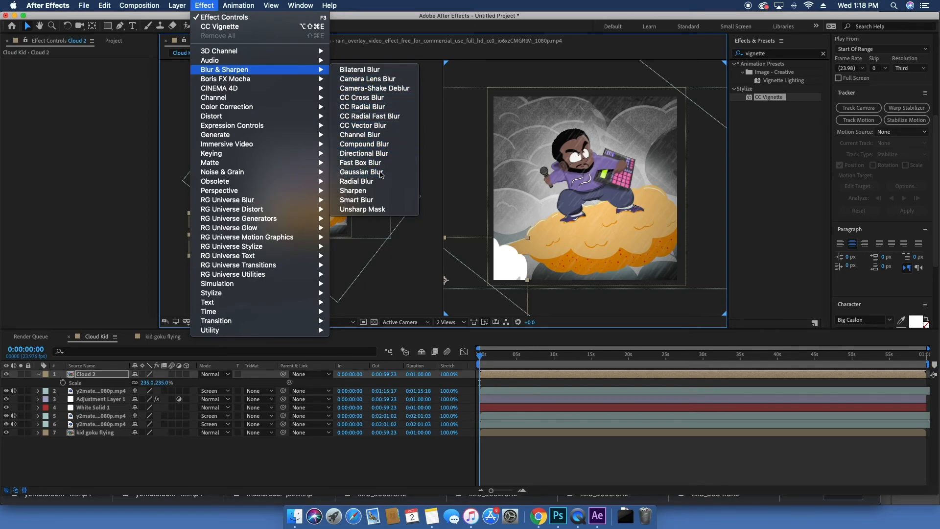
{"action": "left_click", "coordinate": [381, 172]}
{"action": "left_click_drag", "start_coordinate": [88, 72], "coordinate": [273, 90]}
Step: Move the blurred cloud over the lower part of the frame and rotate it slightly
{"action": "left_click_drag", "start_coordinate": [506, 277], "coordinate": [578, 218]}
{"action": "key", "text": "r"}
{"action": "mouse_move", "coordinate": [146, 383]}
{"action": "left_mouse_down"}
{"action": "mouse_move", "coordinate": [155, 384]}
{"action": "mouse_move", "coordinate": [140, 384]}
{"action": "left_mouse_up"}
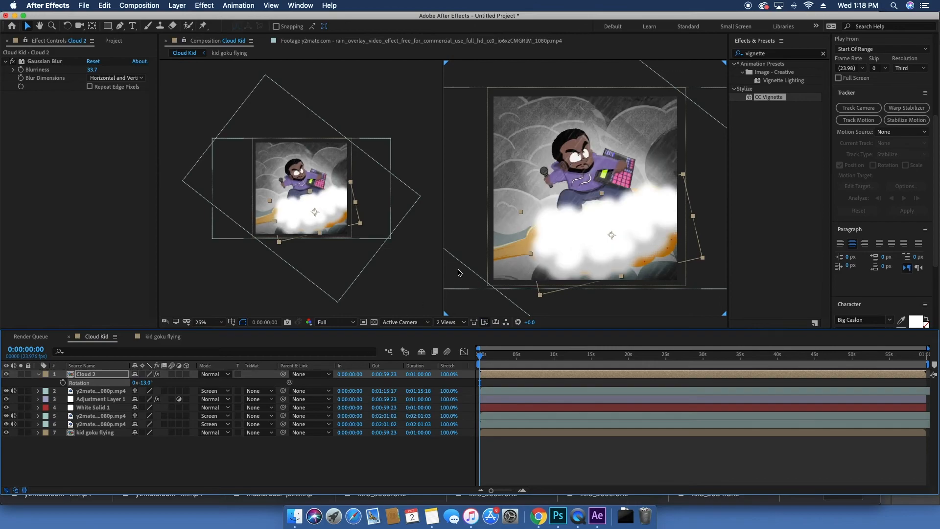
{"action": "left_click_drag", "start_coordinate": [161, 385], "coordinate": [187, 384]}
Step: Move the cloud off the right side of the frame and set a position keyframe at the start
{"action": "left_click", "coordinate": [626, 216]}
{"action": "left_click_drag", "start_coordinate": [626, 215], "coordinate": [708, 211]}
{"action": "key", "text": "p"}
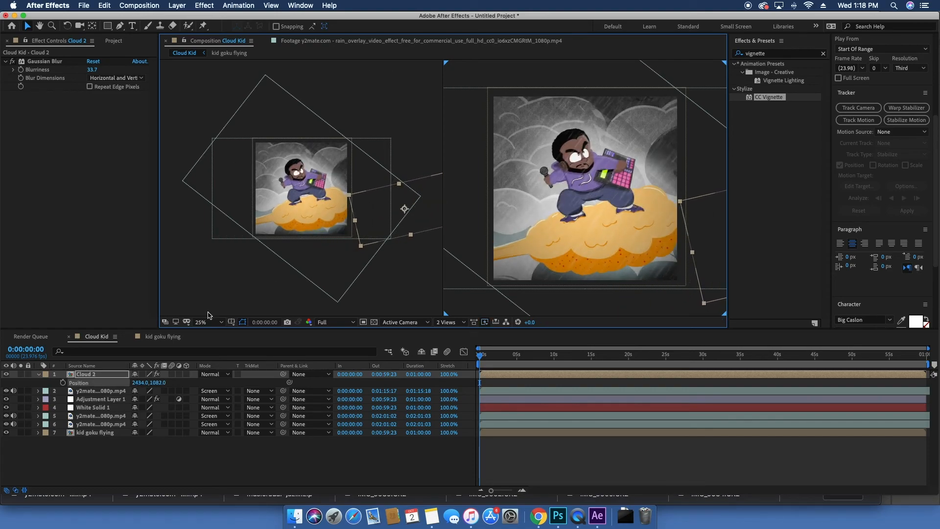
{"action": "left_click", "coordinate": [63, 382]}
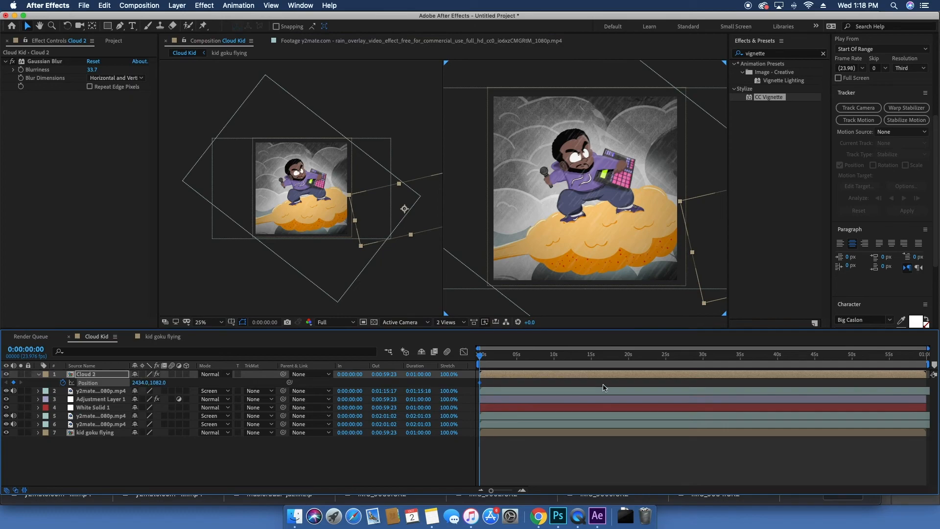
Step: At 2:20, drag the cloud across to the lower left to add another position keyframe
{"action": "left_click", "coordinate": [501, 359]}
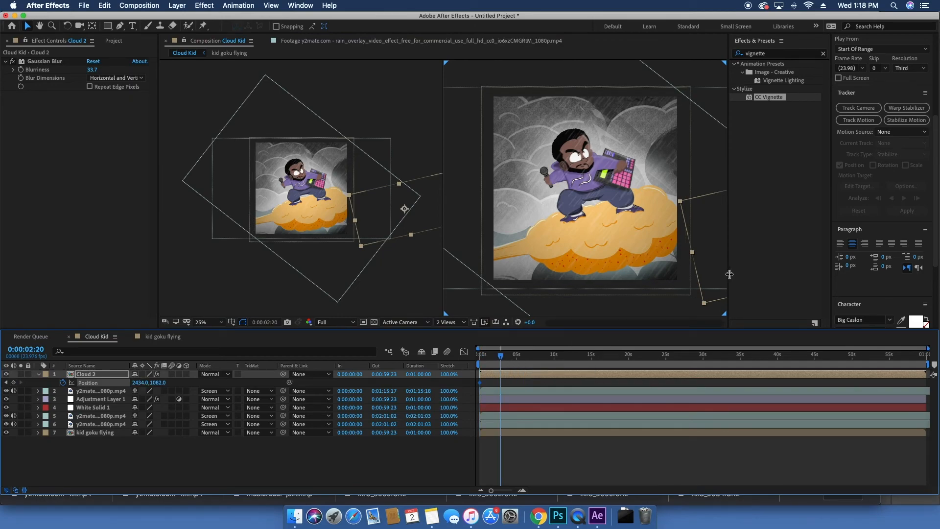
{"action": "left_click_drag", "start_coordinate": [691, 241], "coordinate": [301, 322]}
{"action": "left_click_drag", "start_coordinate": [500, 358], "coordinate": [520, 359]}
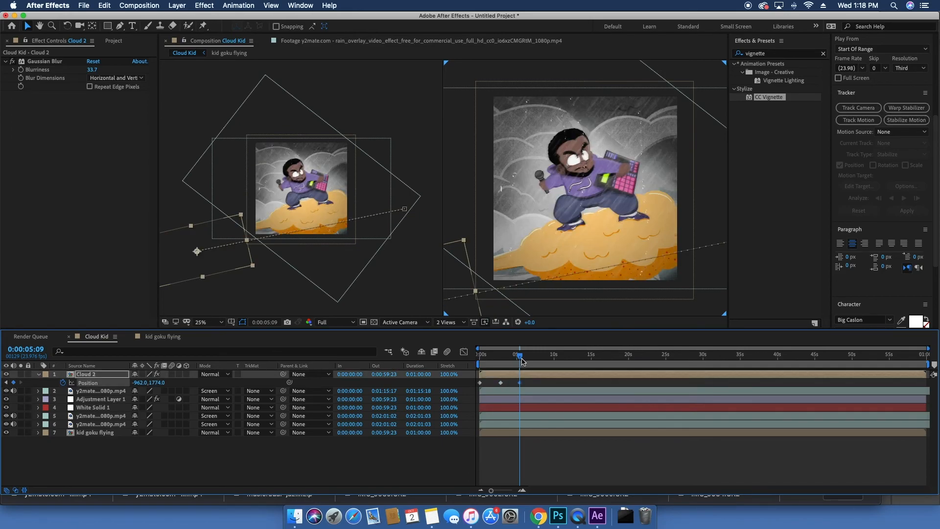
{"action": "left_click_drag", "start_coordinate": [520, 356], "coordinate": [336, 372]}
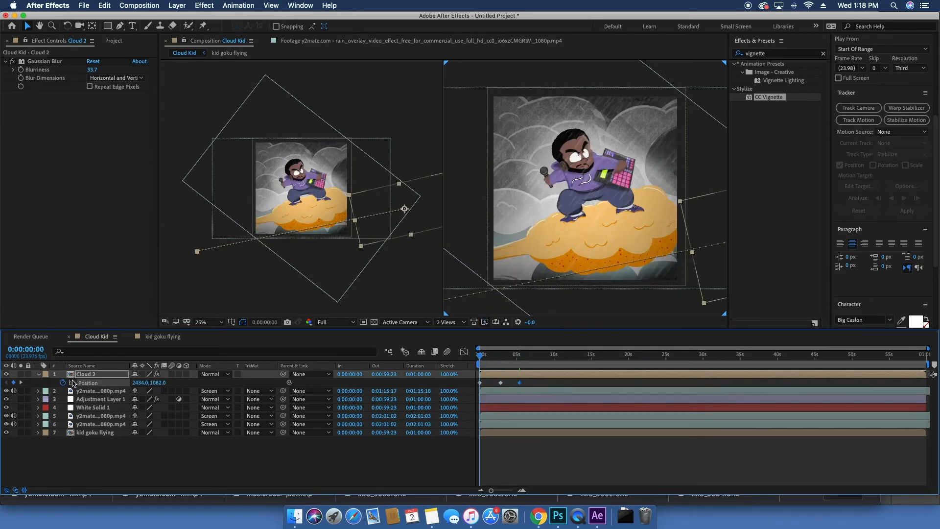
Step: Add a loopOut(type = "cycle", numKeyframes = 0) expression to the cloud's position
{"action": "left_click", "coordinate": [64, 383], "text": "alt"}
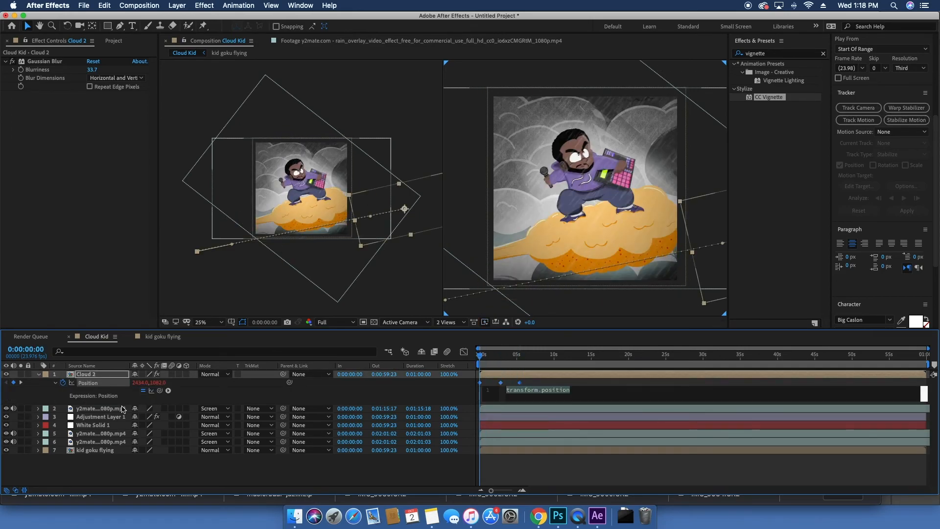
{"action": "left_click", "coordinate": [169, 391]}
{"action": "mouse_move", "coordinate": [242, 463]}
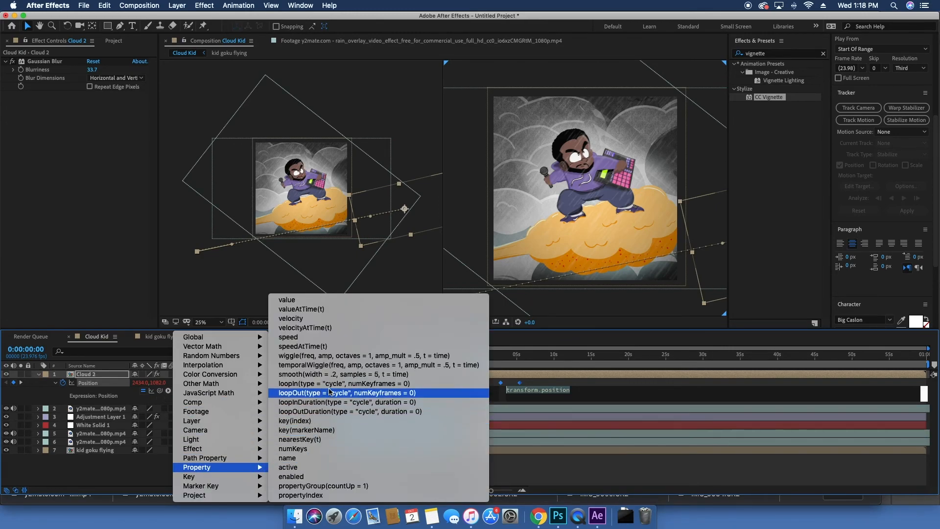
{"action": "left_click", "coordinate": [332, 393]}
Step: Preview the looping cloud animation
{"action": "left_click_drag", "start_coordinate": [499, 361], "coordinate": [453, 365]}
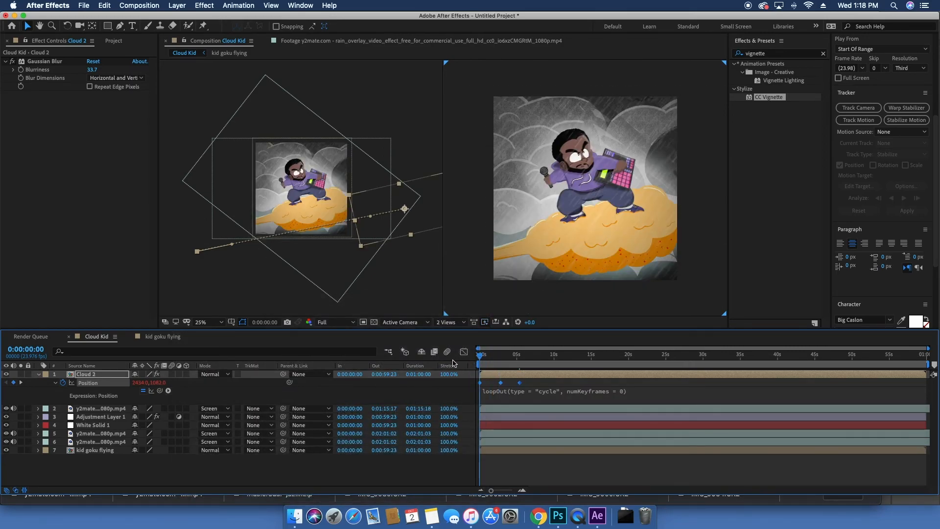
{"action": "key", "text": "space"}
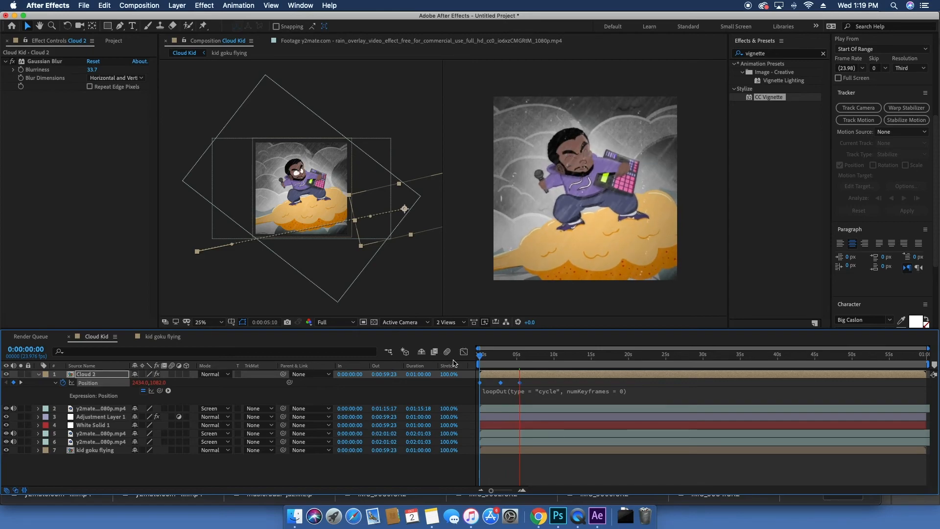
{"action": "key", "text": "space"}
Step: Retime the cloud's second position keyframe to 0:00:02:20 and preview the result
{"action": "left_click", "coordinate": [478, 384]}
{"action": "left_click", "coordinate": [480, 386]}
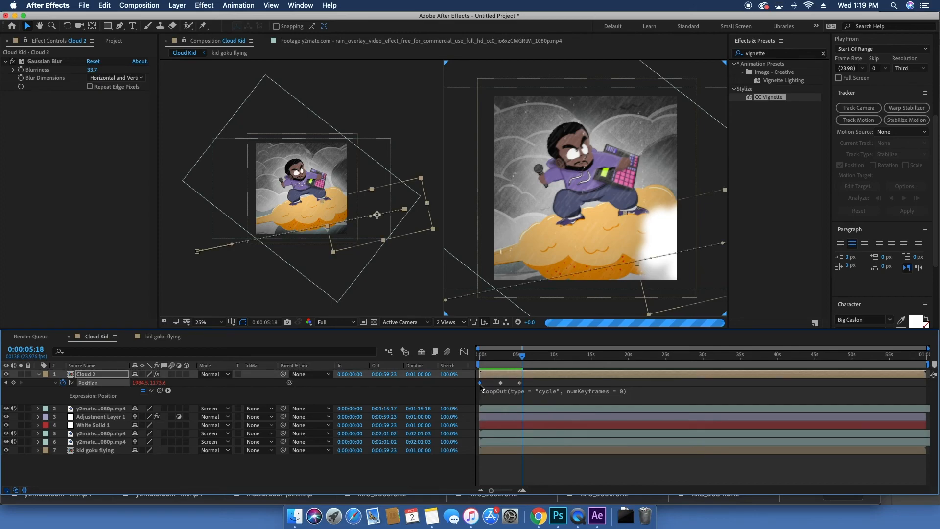
{"action": "left_click", "coordinate": [492, 365]}
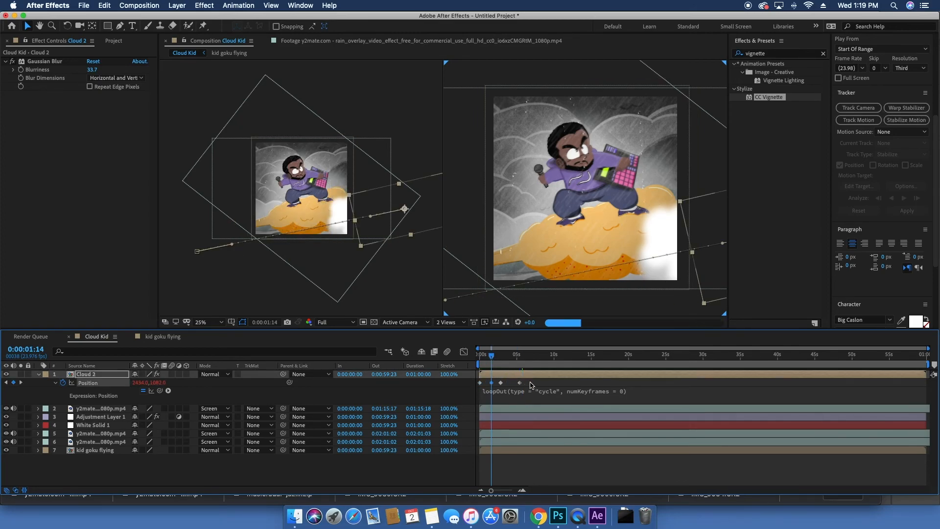
{"action": "left_click_drag", "start_coordinate": [501, 386], "coordinate": [544, 385]}
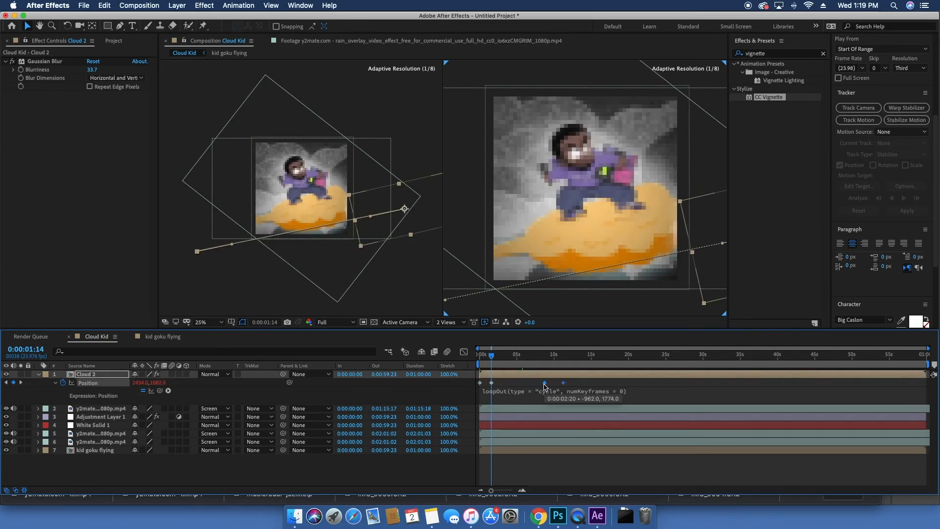
{"action": "left_click_drag", "start_coordinate": [499, 389], "coordinate": [500, 388]}
{"action": "key", "text": "space"}
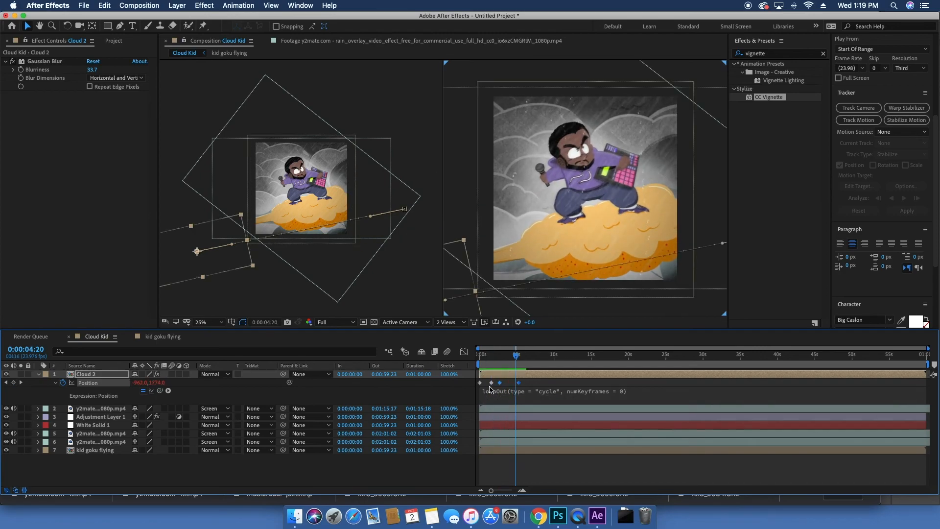
{"action": "left_click_drag", "start_coordinate": [493, 359], "coordinate": [297, 375]}
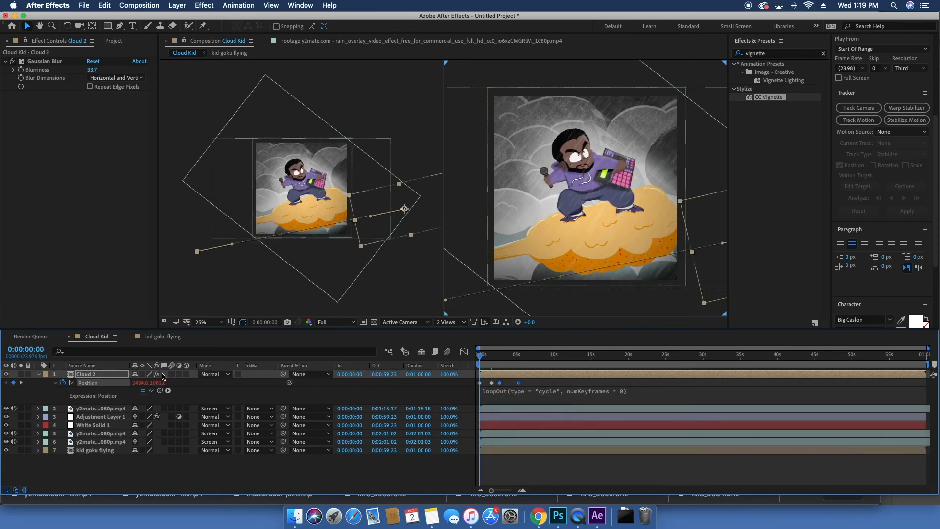
Step: Move the cloud layer into the kid goku flying composition, placing it above the glow layer
{"action": "key", "text": "super+d"}
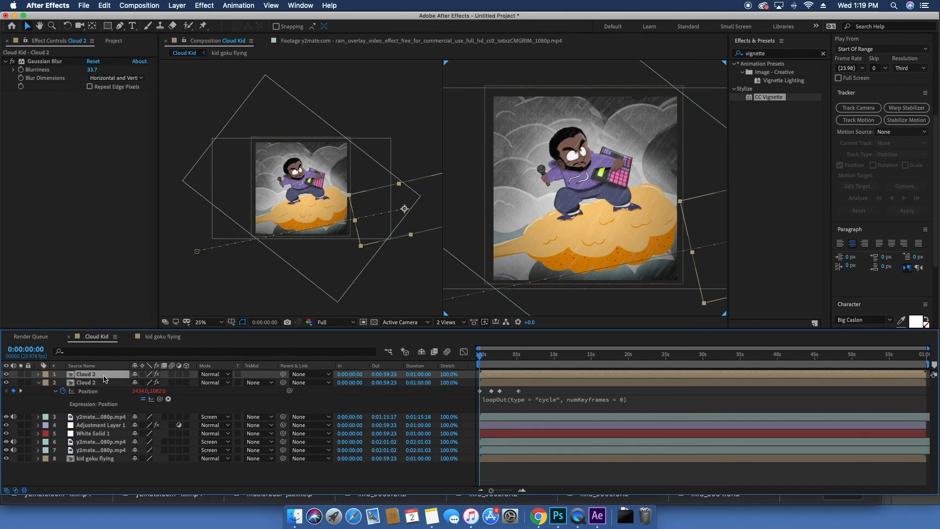
{"action": "mouse_move", "coordinate": [104, 379]}
{"action": "left_mouse_down"}
{"action": "mouse_move", "coordinate": [104, 448]}
{"action": "mouse_move", "coordinate": [100, 378]}
{"action": "left_mouse_up"}
{"action": "left_click", "coordinate": [159, 337]}
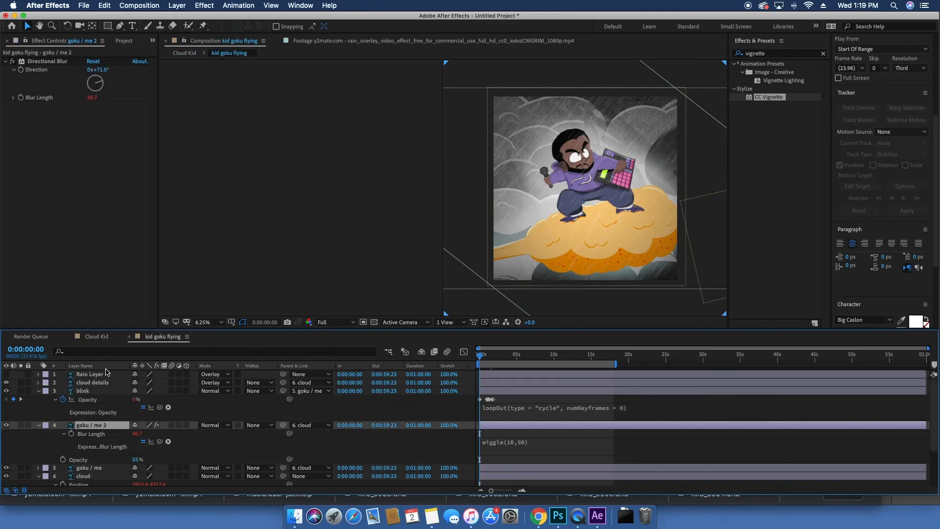
{"action": "scroll", "coordinate": [104, 397], "scroll_direction": "down", "scroll_amount": 5}
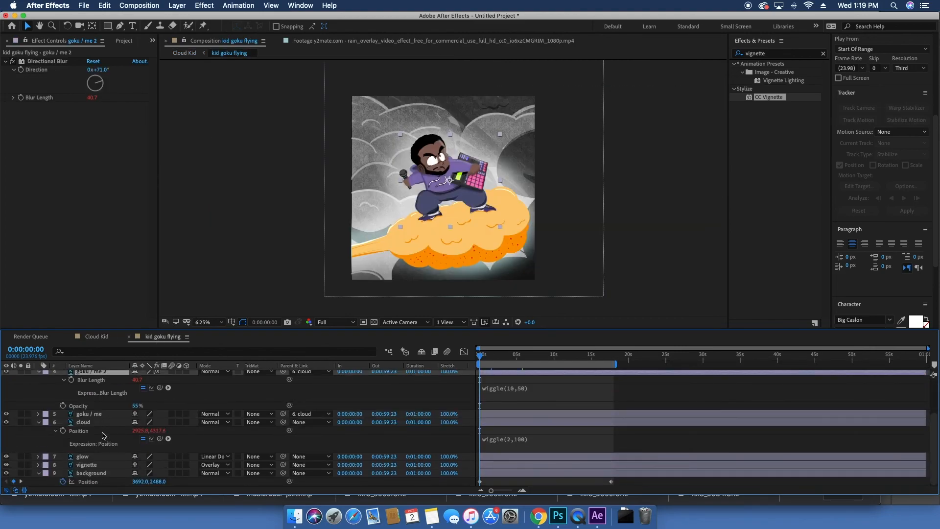
{"action": "left_click", "coordinate": [100, 456]}
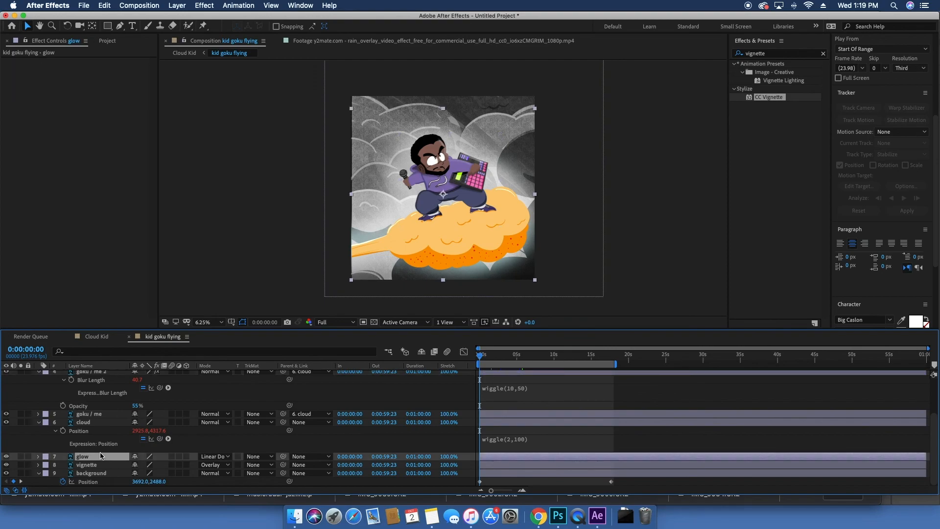
{"action": "key", "text": "super+v"}
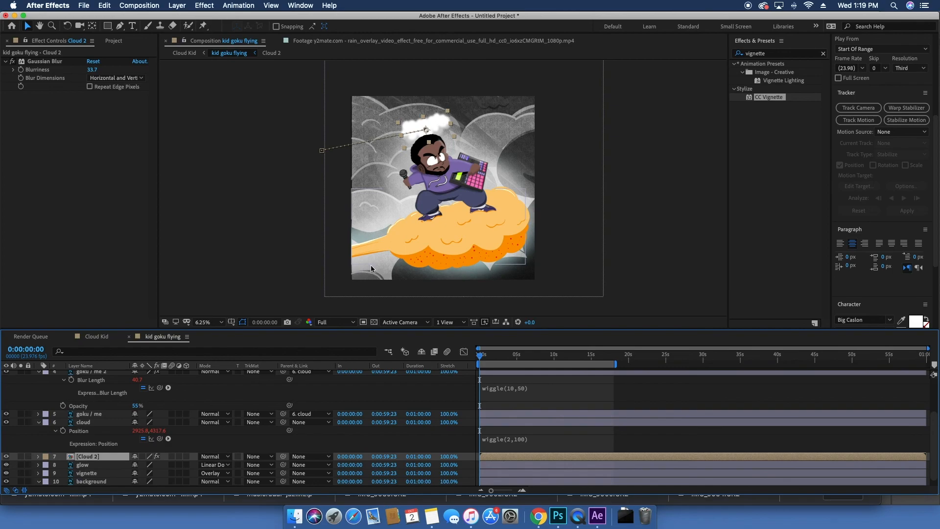
Step: Move the pasted cloud outside the frame's upper right, scrub the timeline, and return to Cloud Kid
{"action": "left_click_drag", "start_coordinate": [426, 130], "coordinate": [581, 99]}
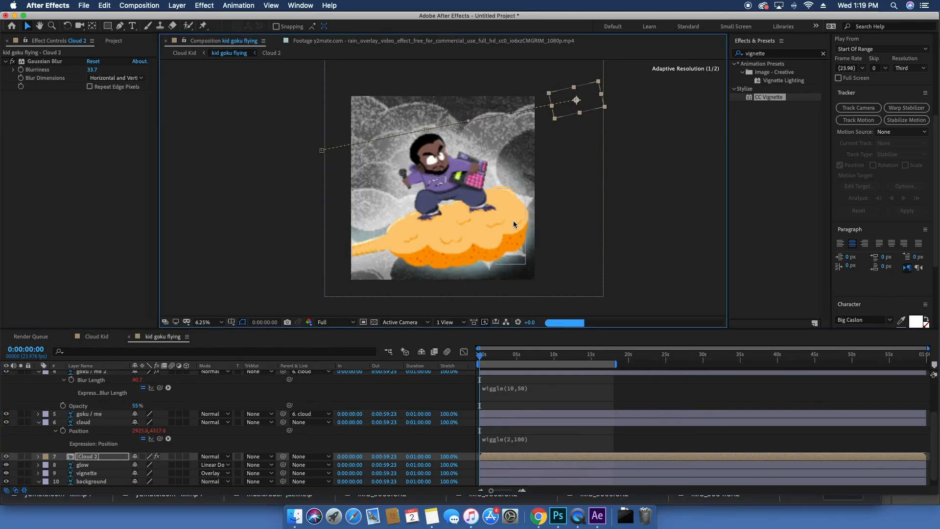
{"action": "left_click", "coordinate": [483, 357]}
{"action": "left_click_drag", "start_coordinate": [484, 356], "coordinate": [423, 357]}
{"action": "left_click", "coordinate": [93, 336]}
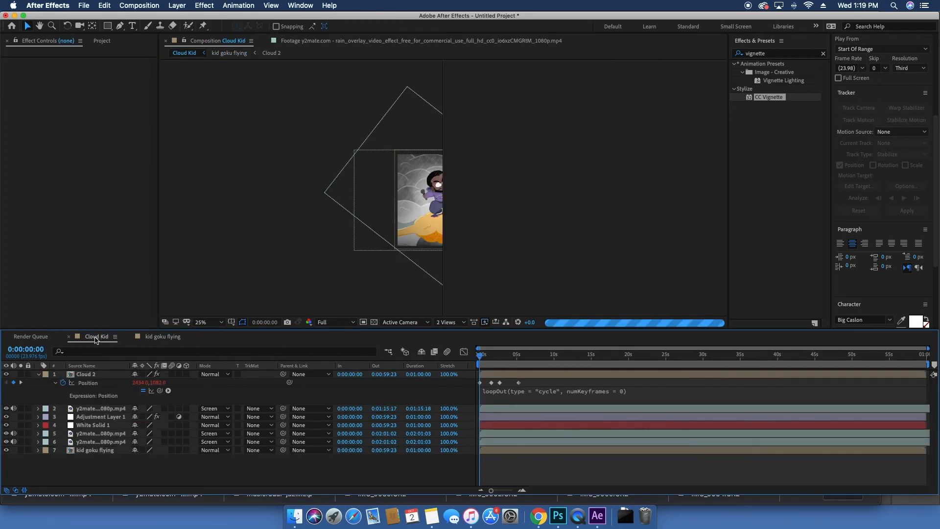